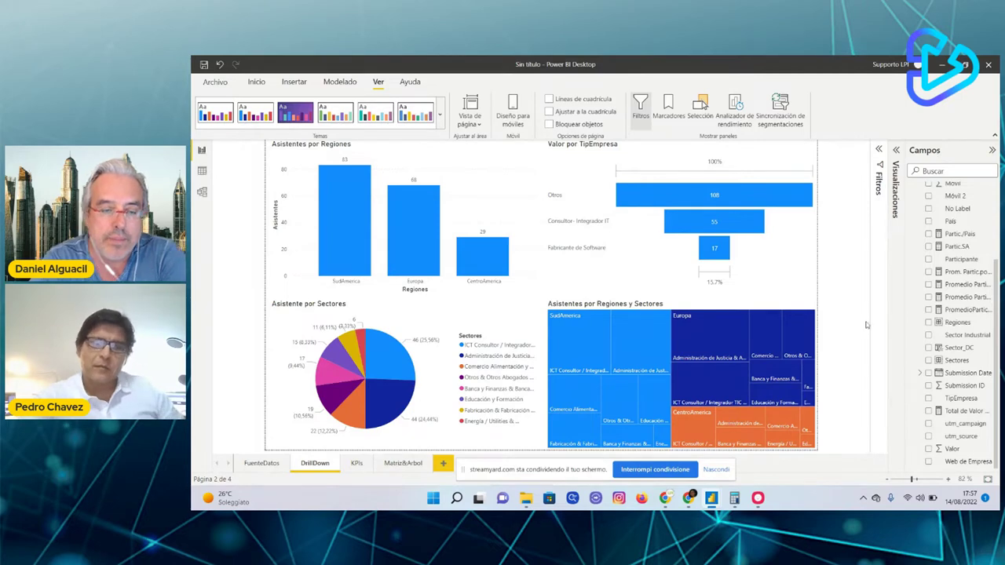
Step: Switch to the blank Power BI report and connect to the Excel workbook ending in 30062022 from the Download folder
mouse_move(711, 500)
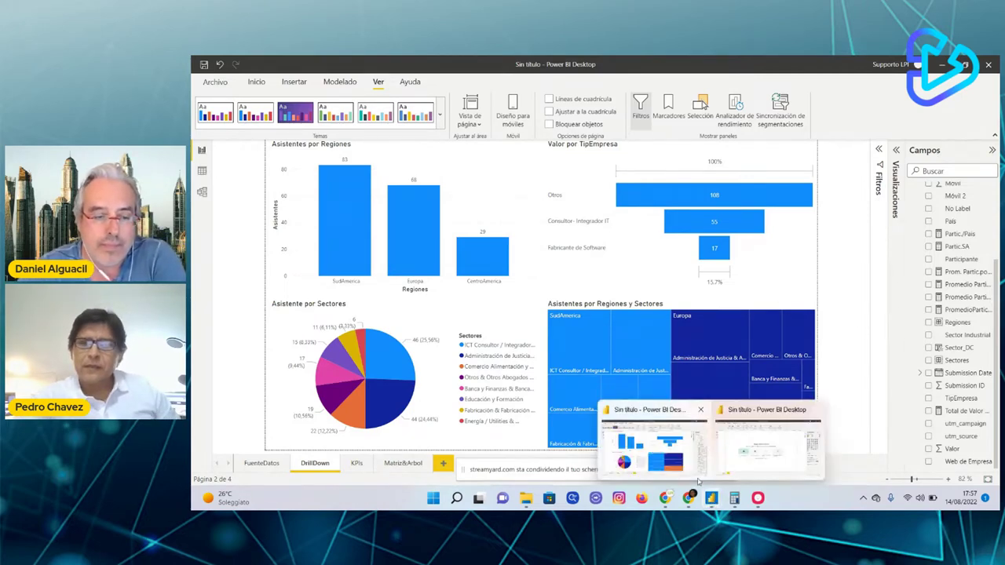
click(737, 453)
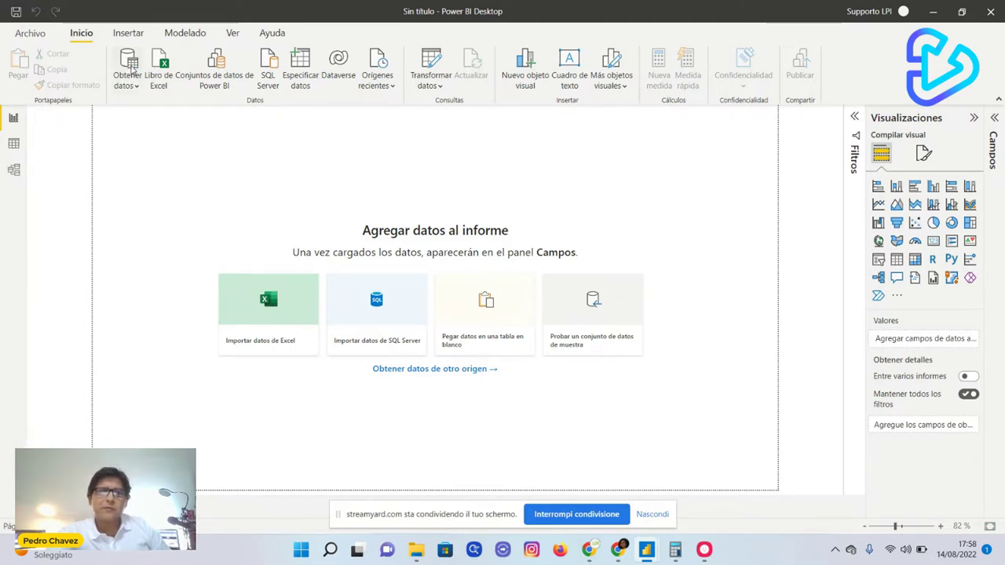
click(127, 61)
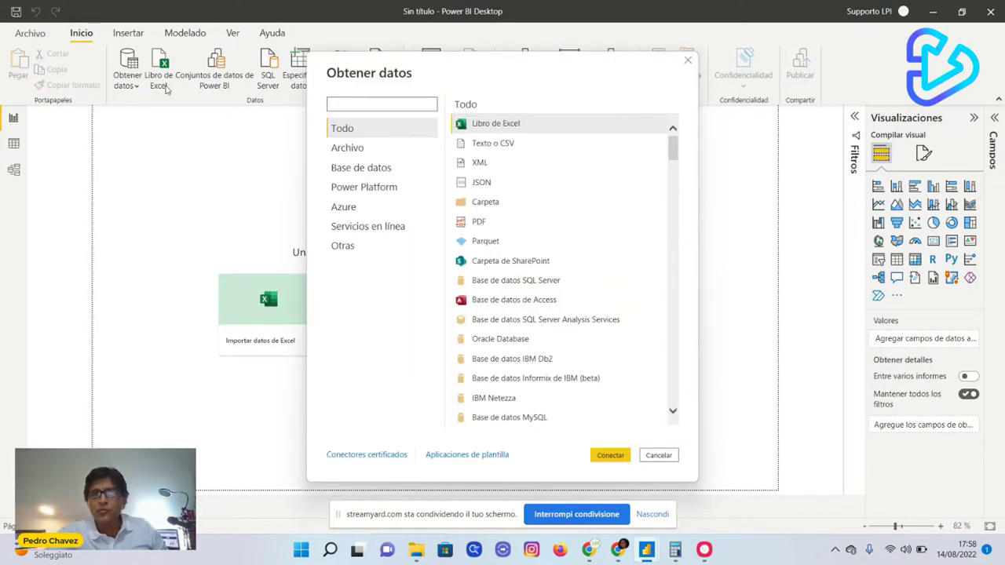
drag(673, 165, 665, 134)
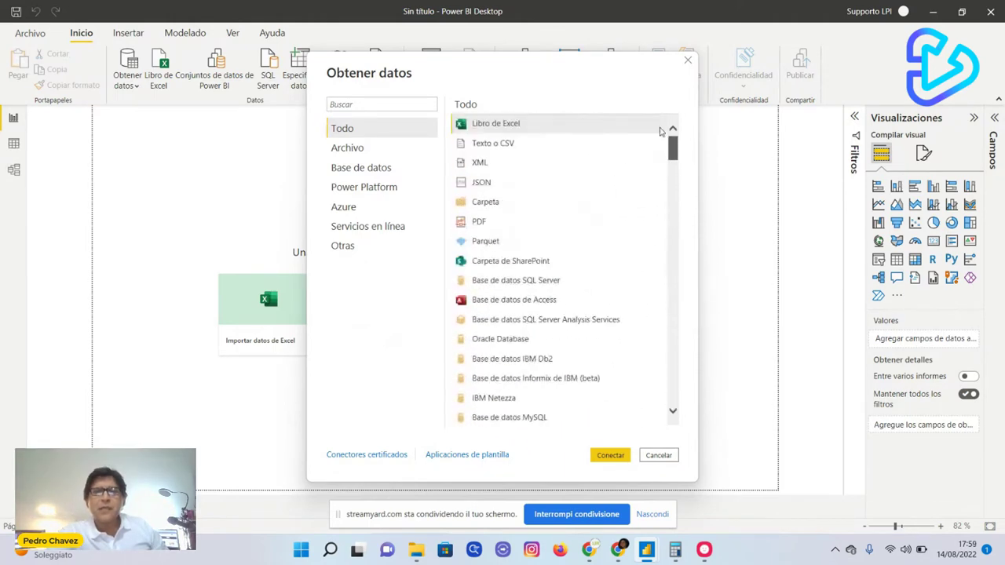
double_click(529, 126)
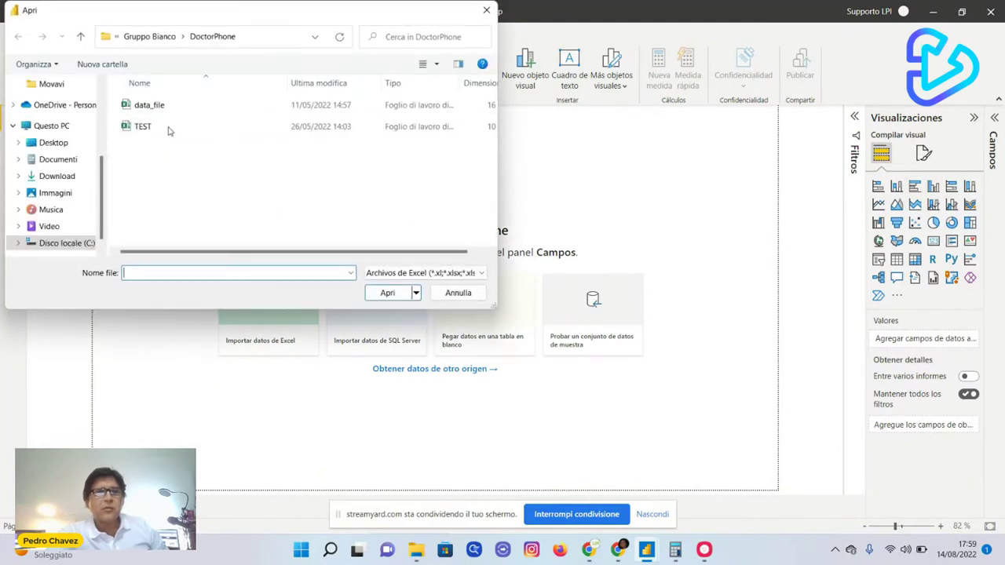
click(55, 181)
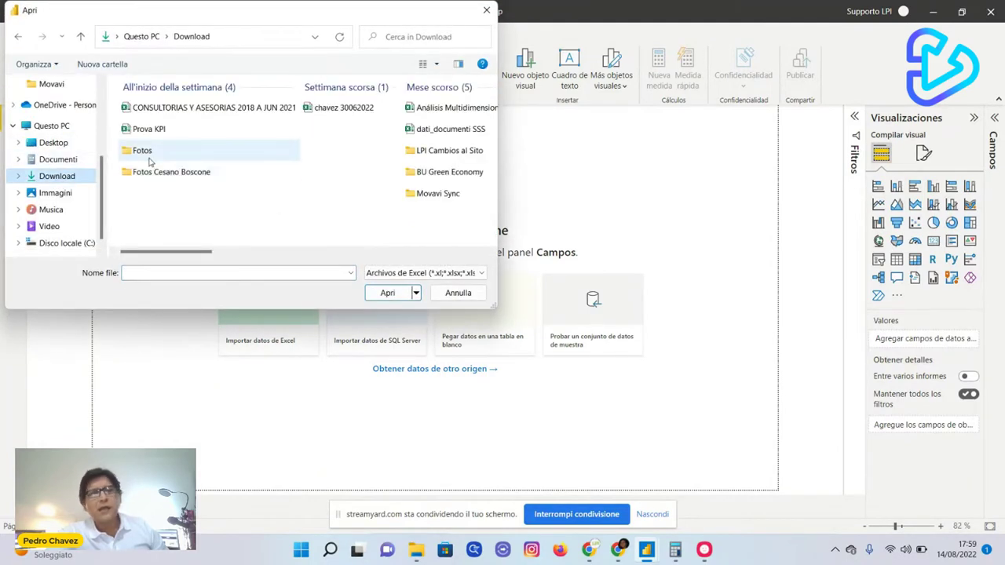
double_click(346, 110)
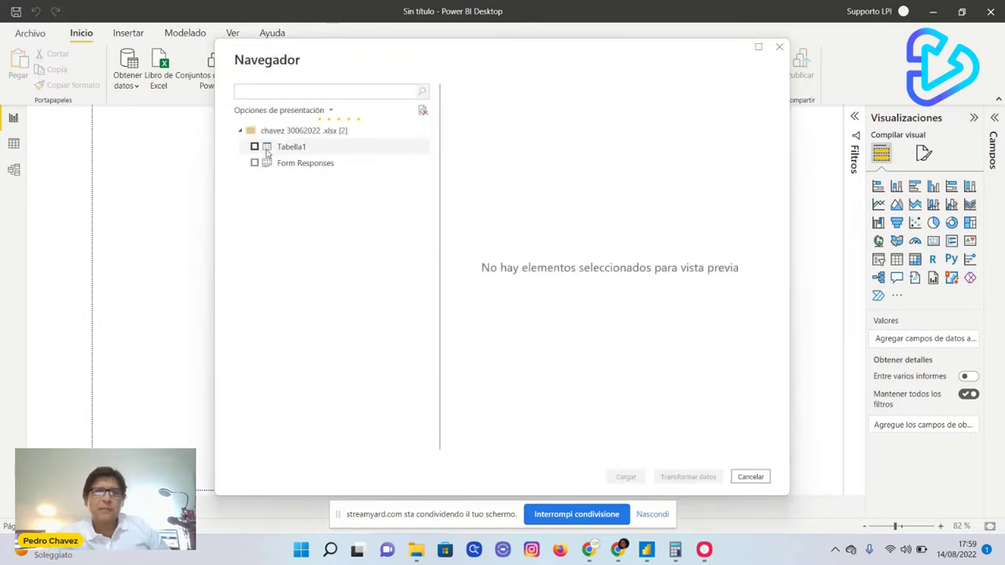
Step: Select Tabella1 from the workbook, open it in the Power Query Editor for transformation and refresh its preview
click(254, 147)
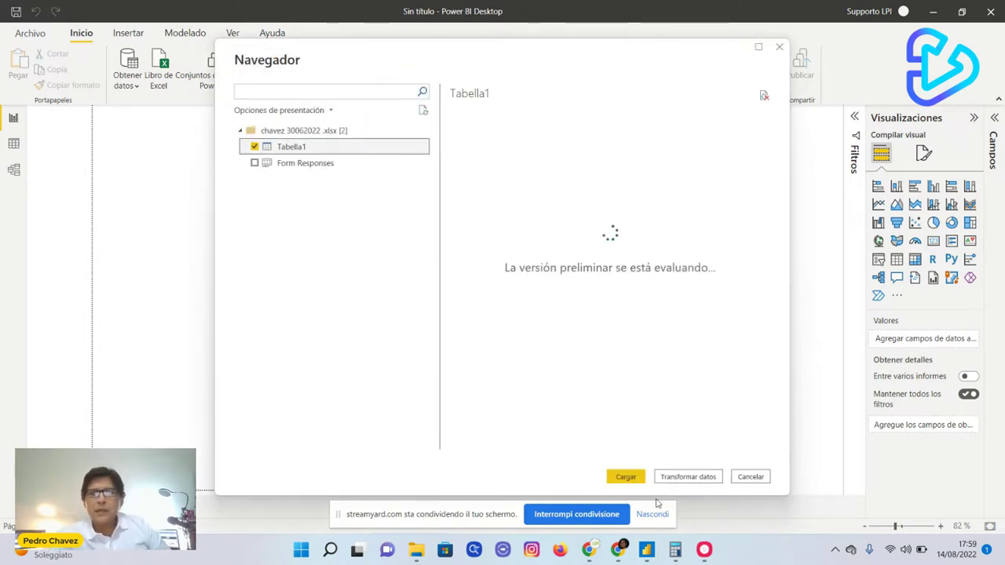
click(687, 478)
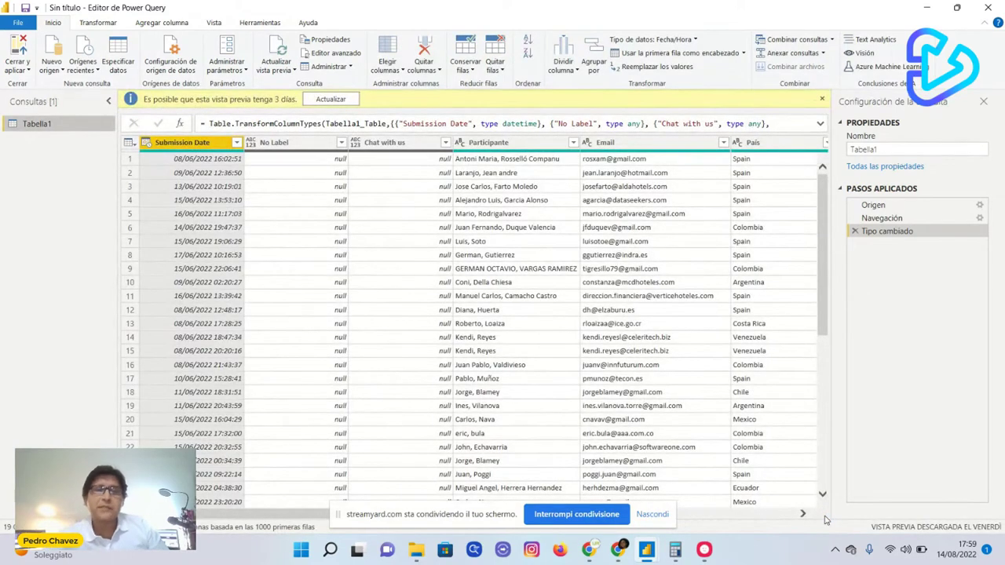
click(330, 100)
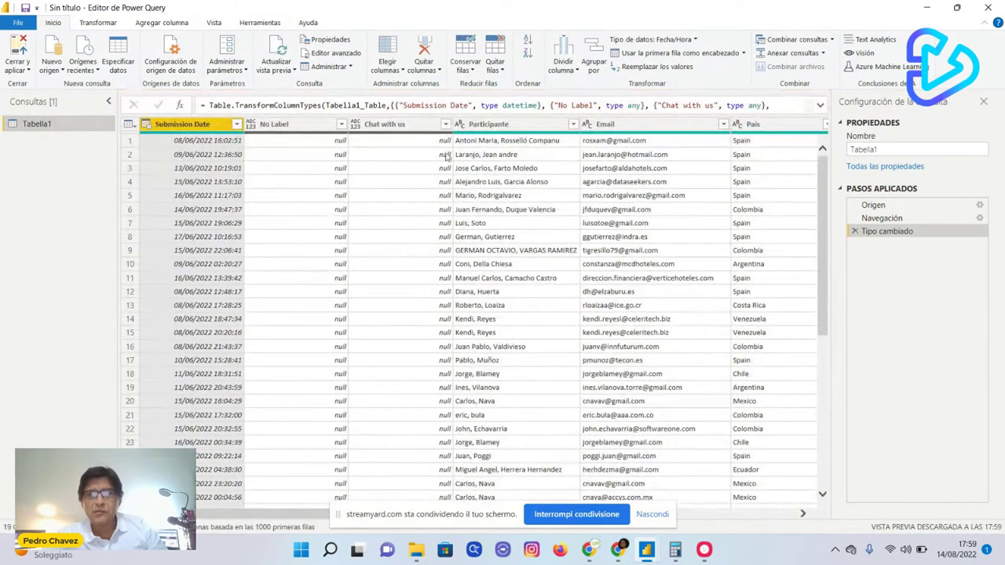
click(653, 515)
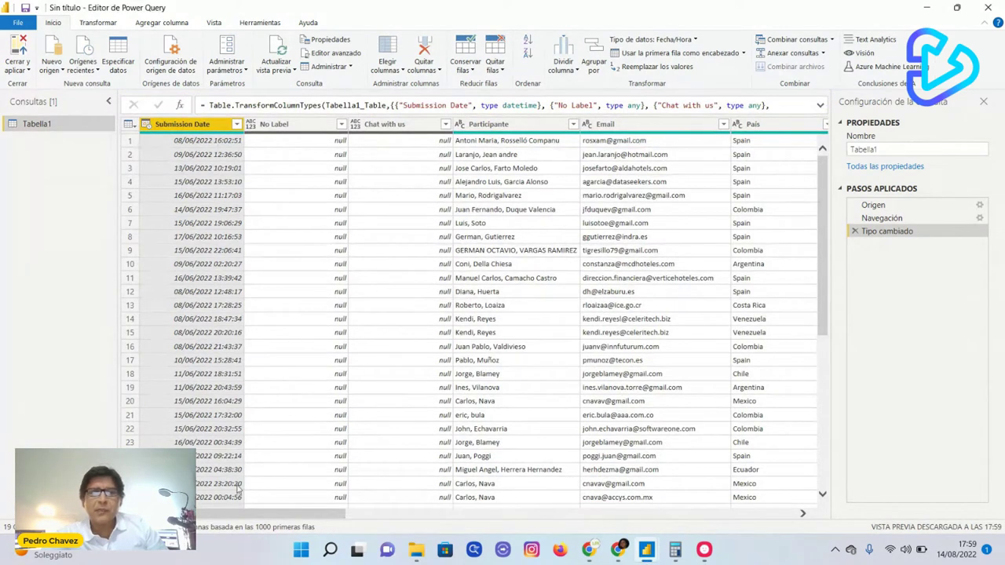
Step: Examine Tabella1's columns through to Valor, and the column operations offered for Chat with us and Email
drag(317, 518, 647, 515)
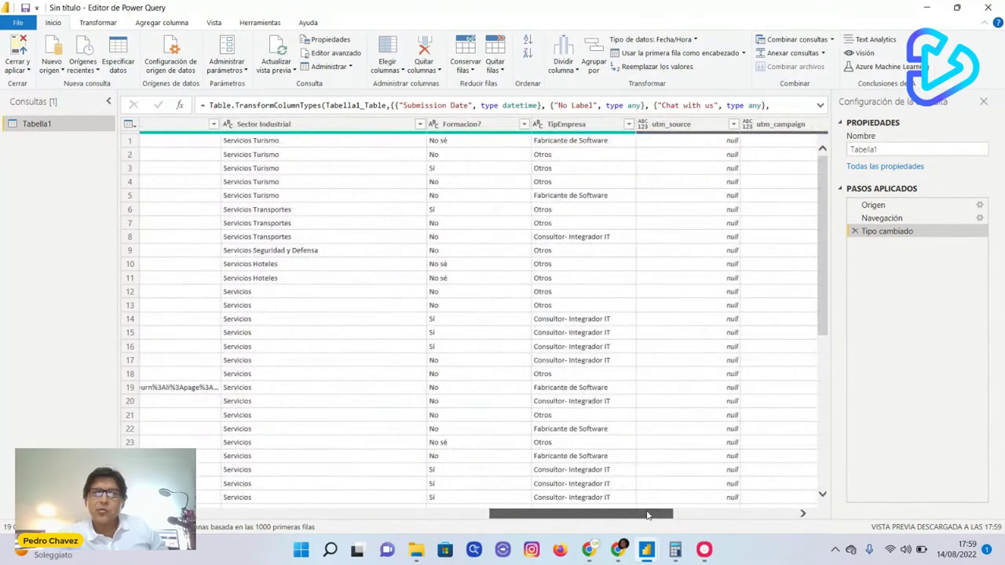
drag(648, 515, 670, 515)
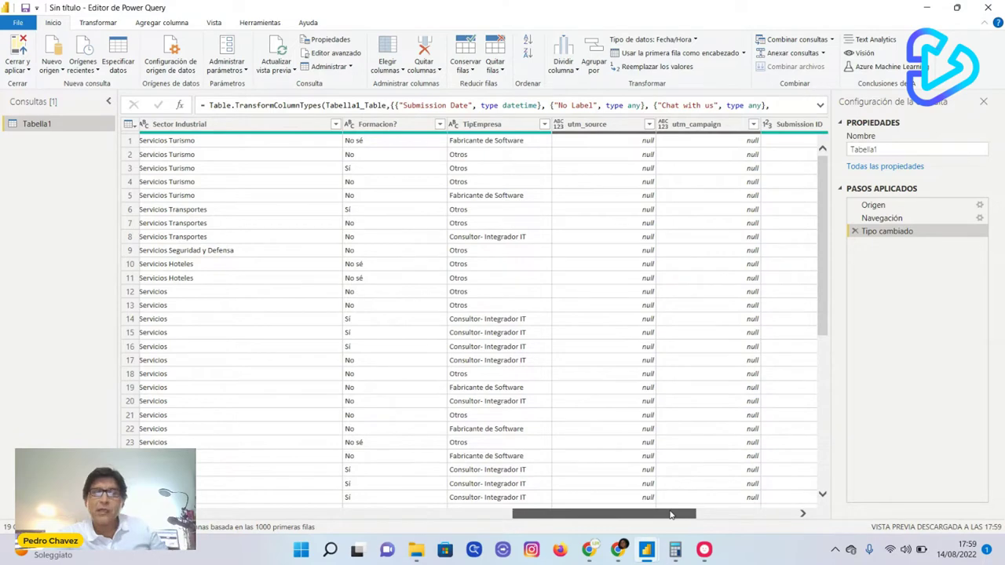
drag(671, 515, 697, 526)
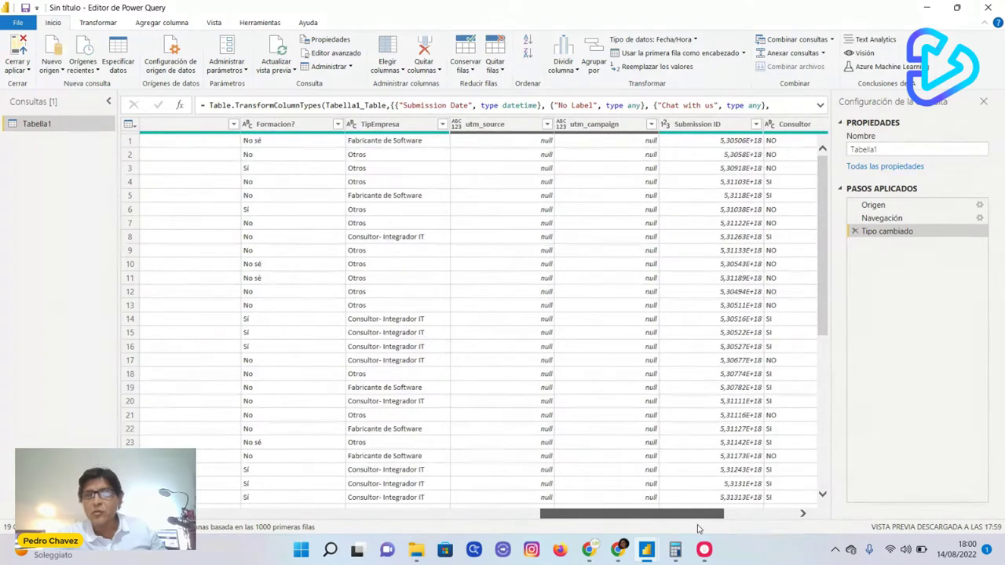
drag(697, 529, 769, 534)
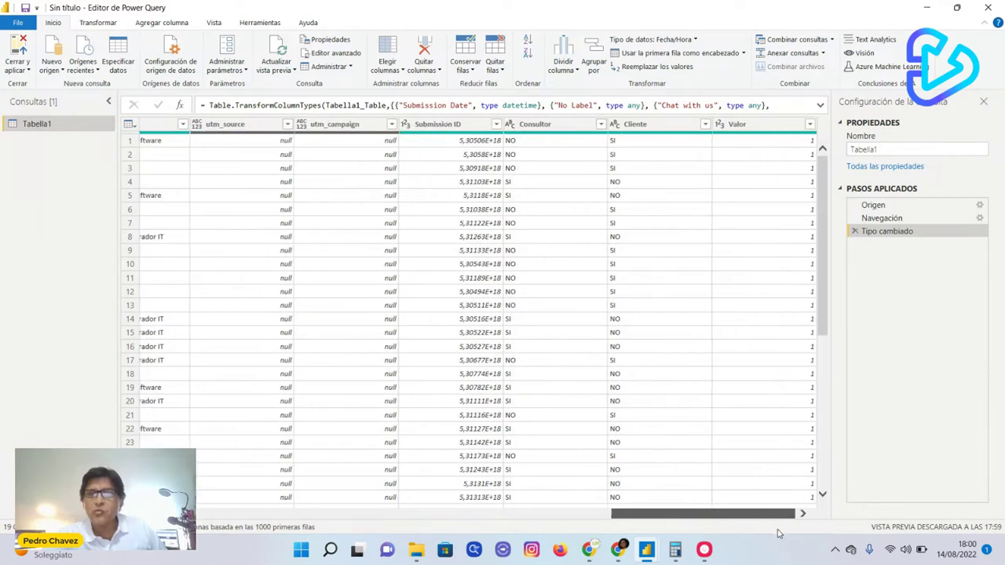
click(772, 126)
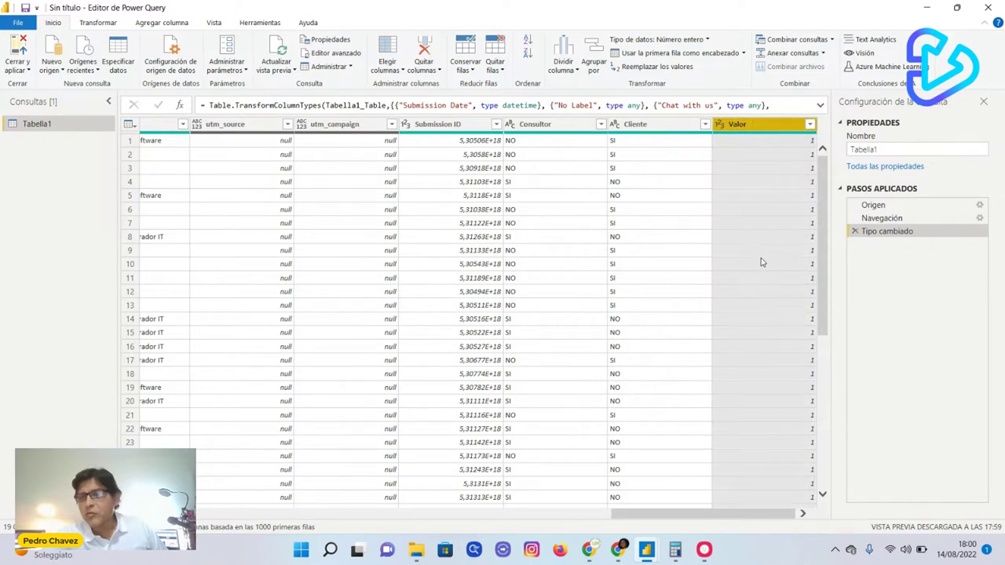
drag(773, 515, 255, 540)
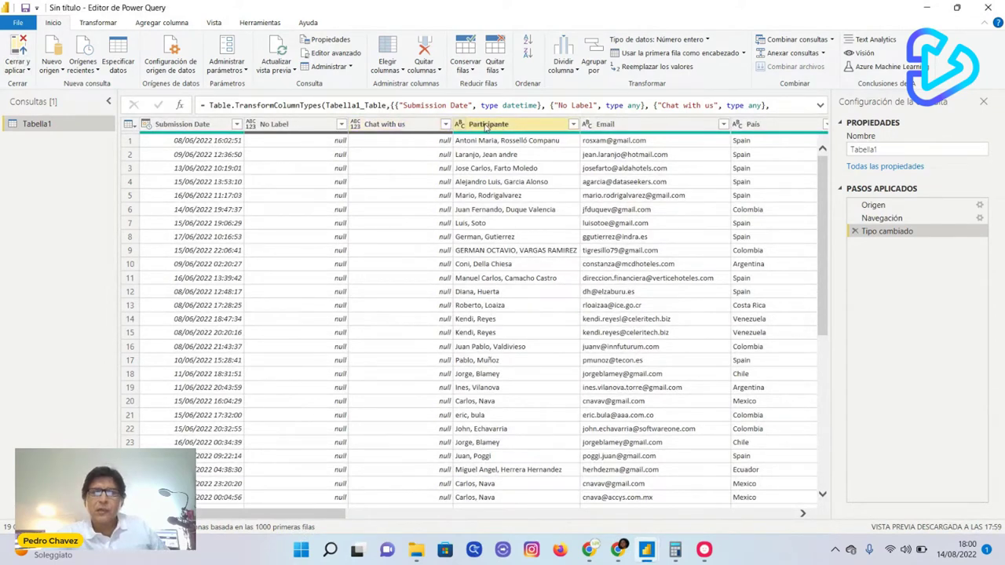
right_click(401, 125)
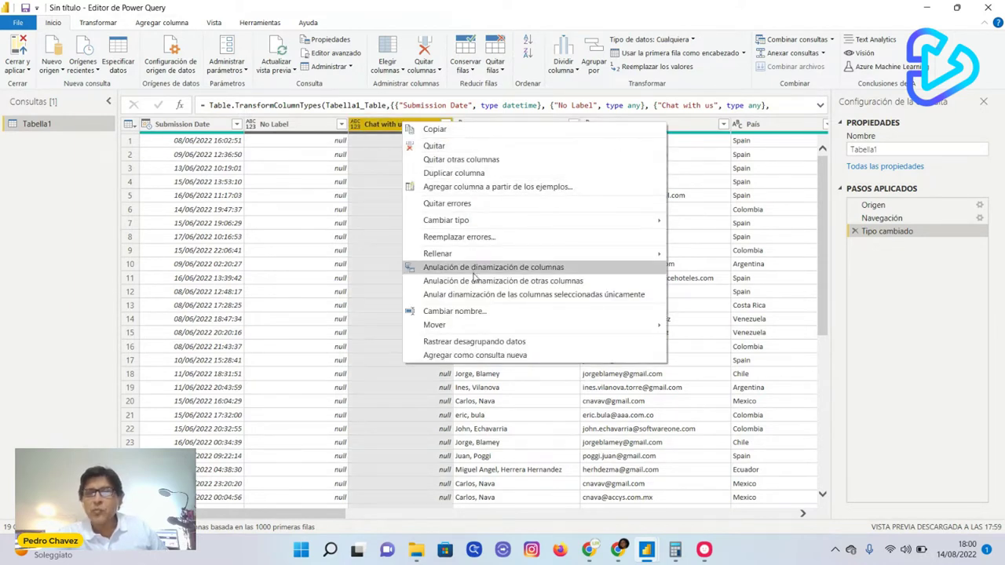
right_click(692, 126)
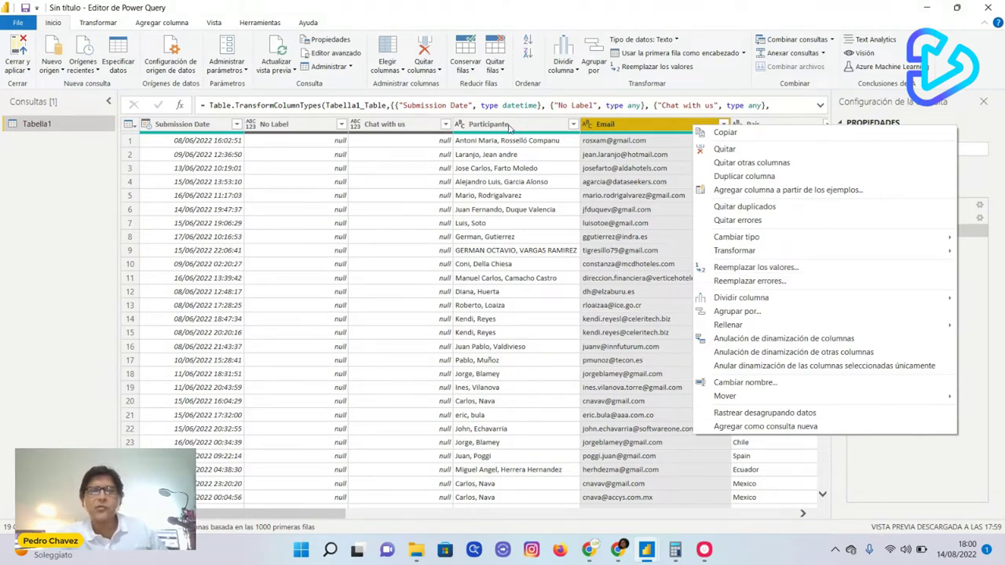
key(Escape)
Step: Duplicate the Tabella1 query and rename the copy Pais
right_click(41, 126)
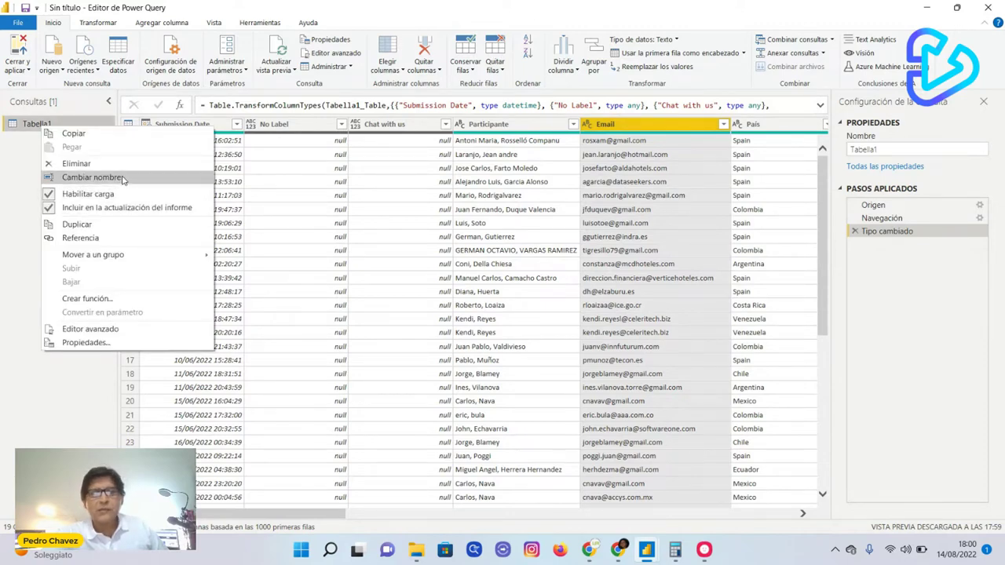
click(107, 226)
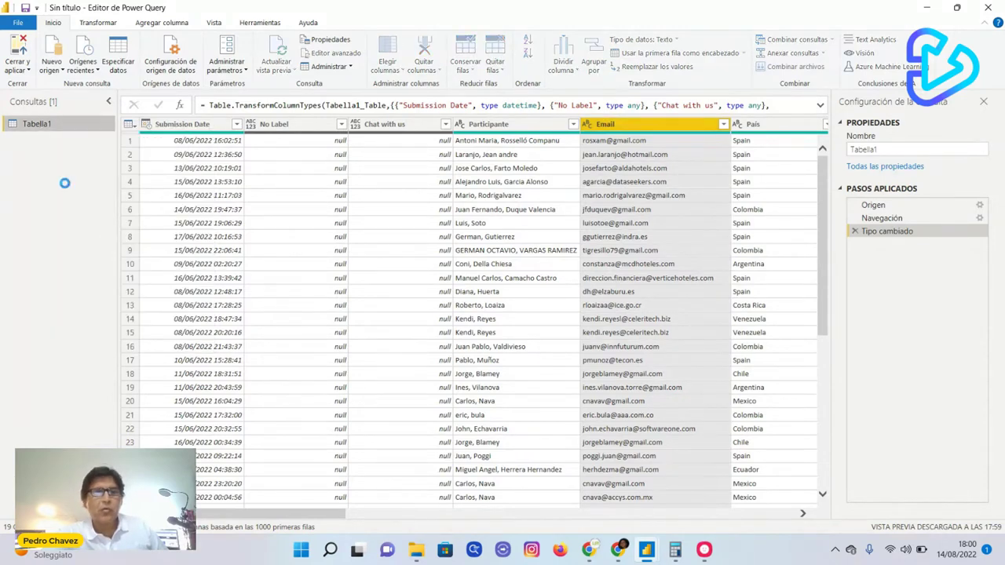
right_click(55, 143)
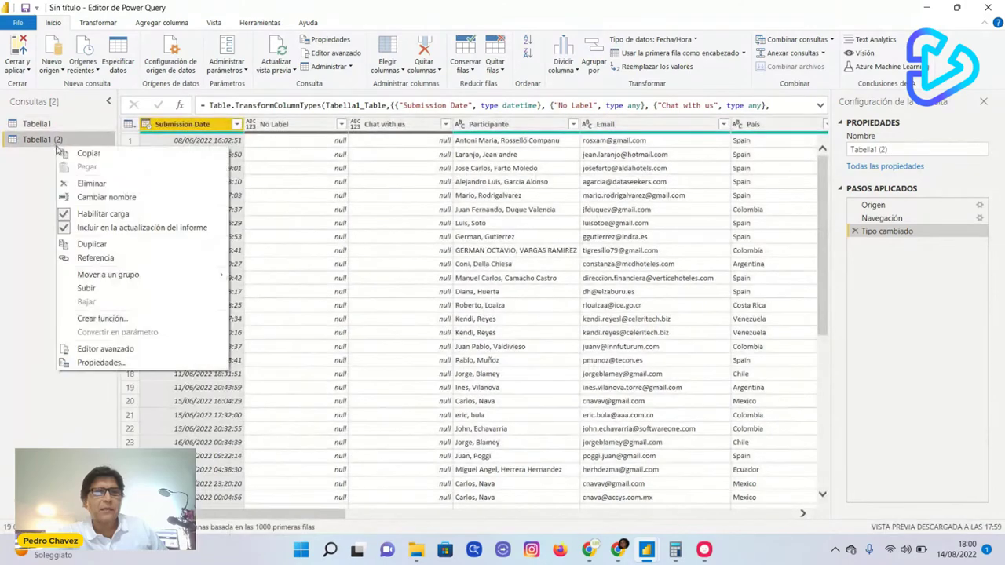
click(124, 196)
text(Pais)
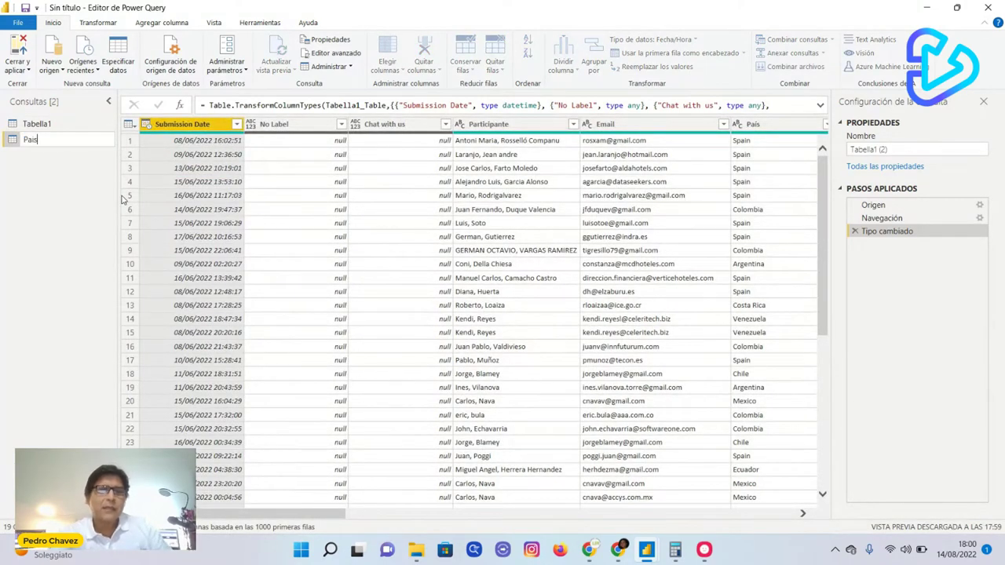
key(Return)
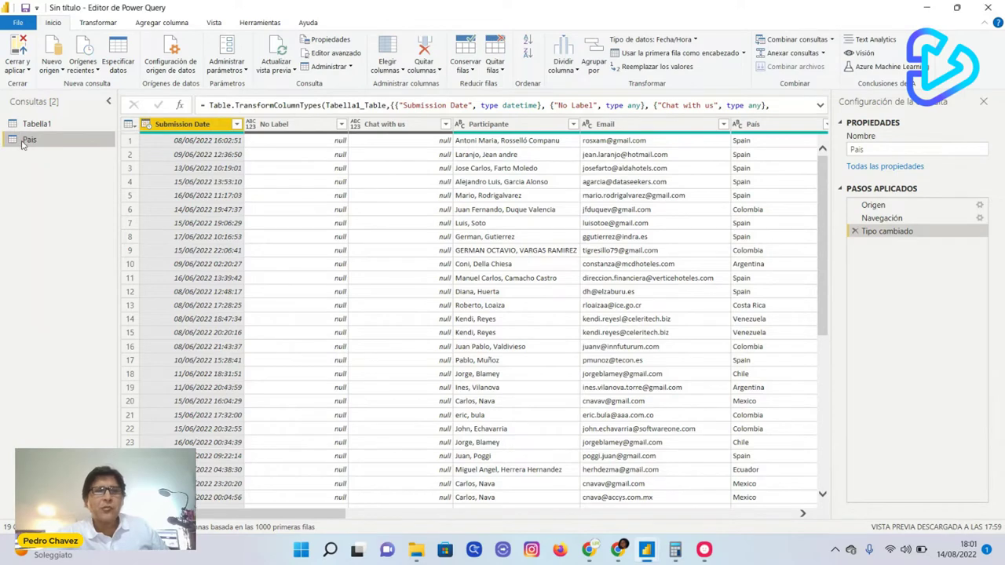
Step: Group the Pais query by the País column with a row-count column named Recuento
click(752, 125)
right_click(741, 126)
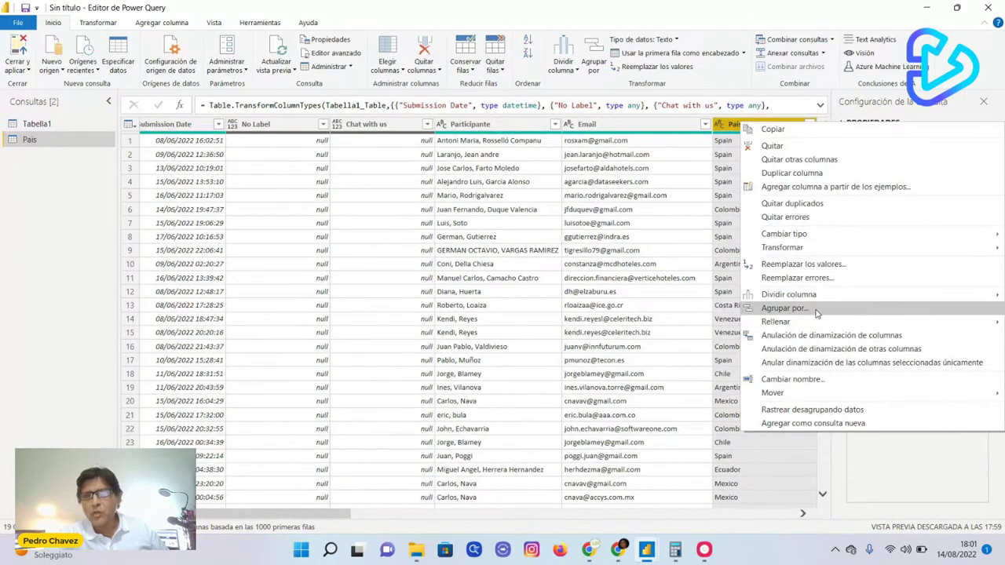
key(Escape)
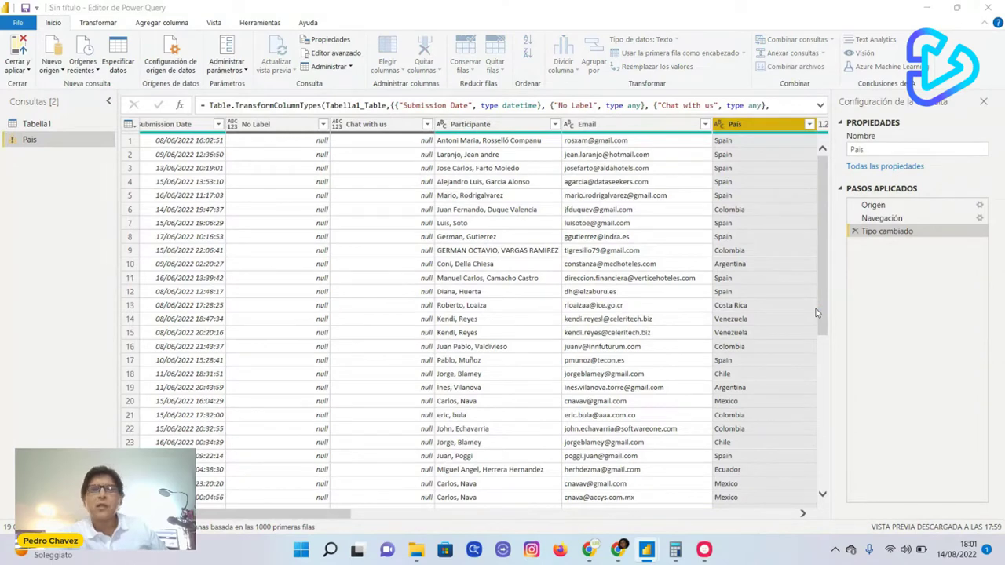
click(640, 343)
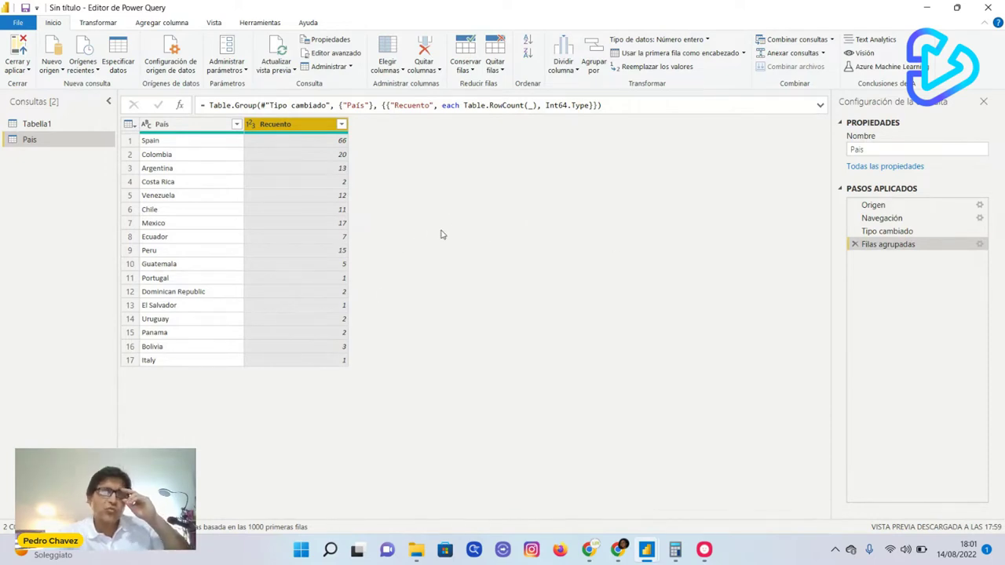
Step: Start a manually entered table with three columns named Minimo, Maximo and Objetivo
click(116, 48)
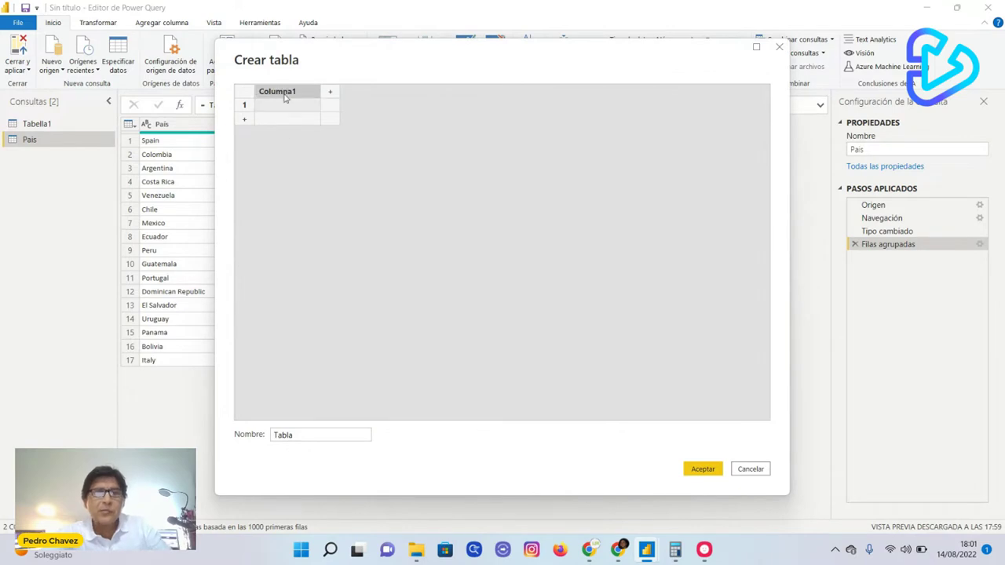
double_click(286, 94)
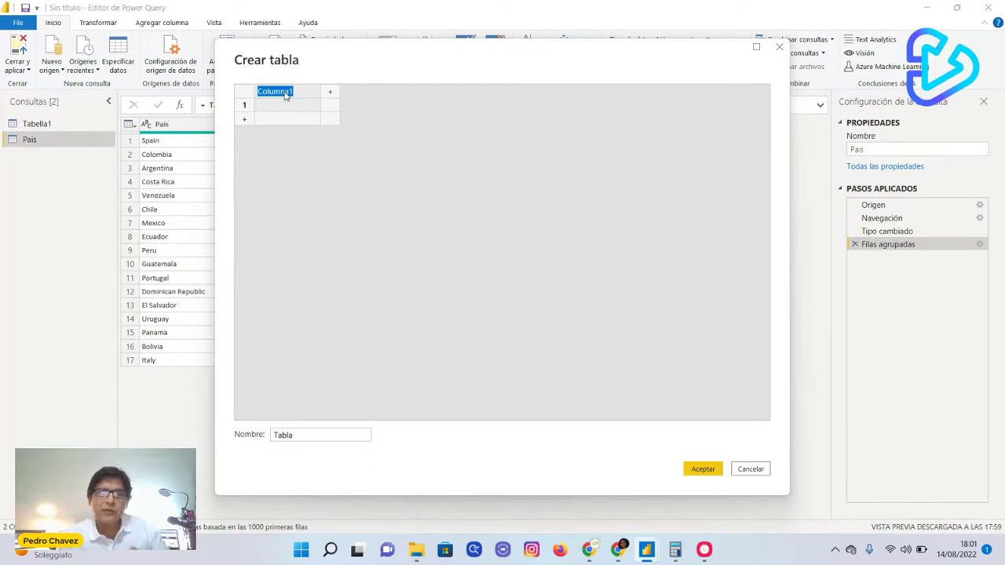
text(Min)
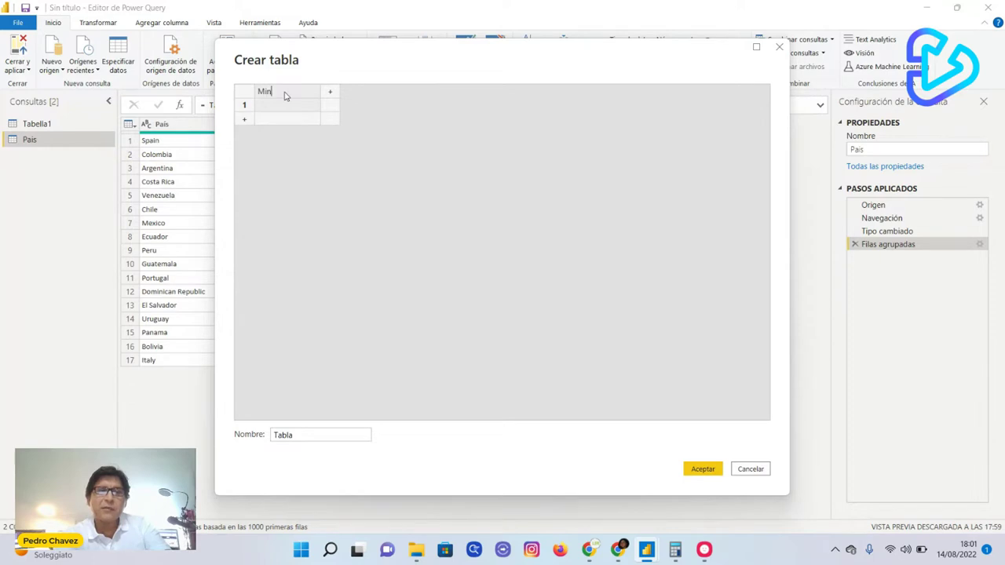
text(imo)
key(Tab)
text(M)
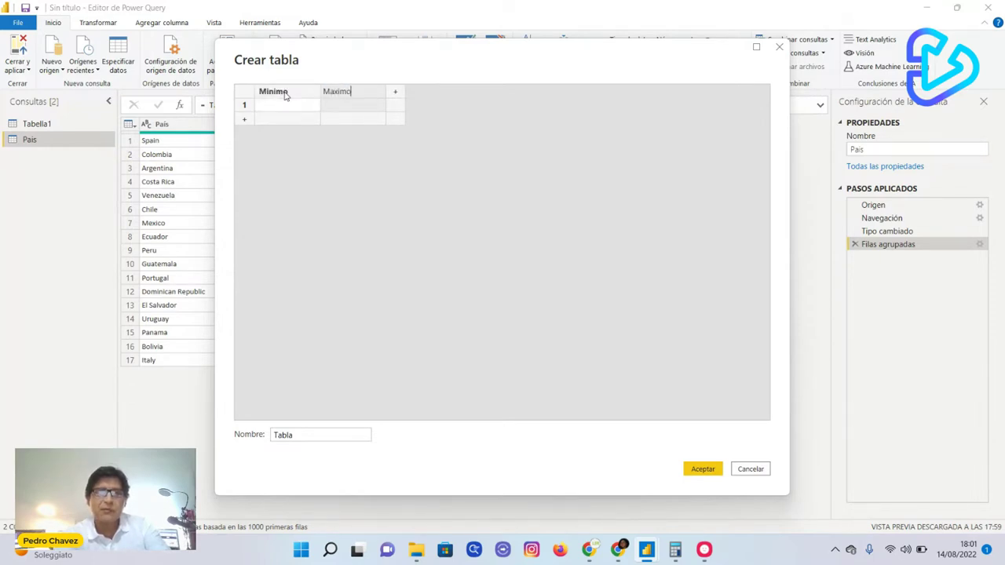
text(aximo)
key(Tab)
text(C)
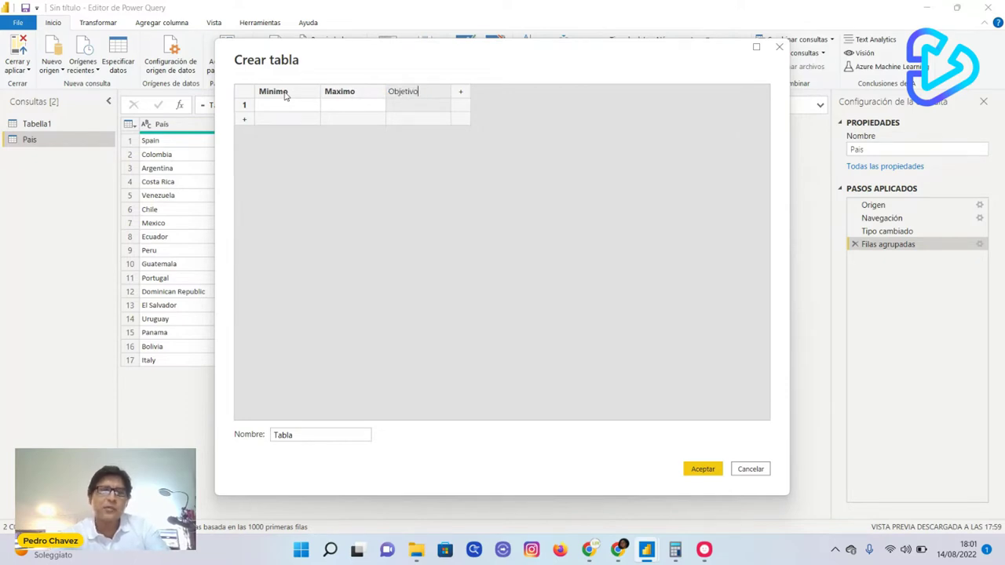
text(bjetivo)
Step: Fill the table's first row with Minimo 10, Maximo 250 and Objetivo 100, and create it under the name Objetivos
click(295, 106)
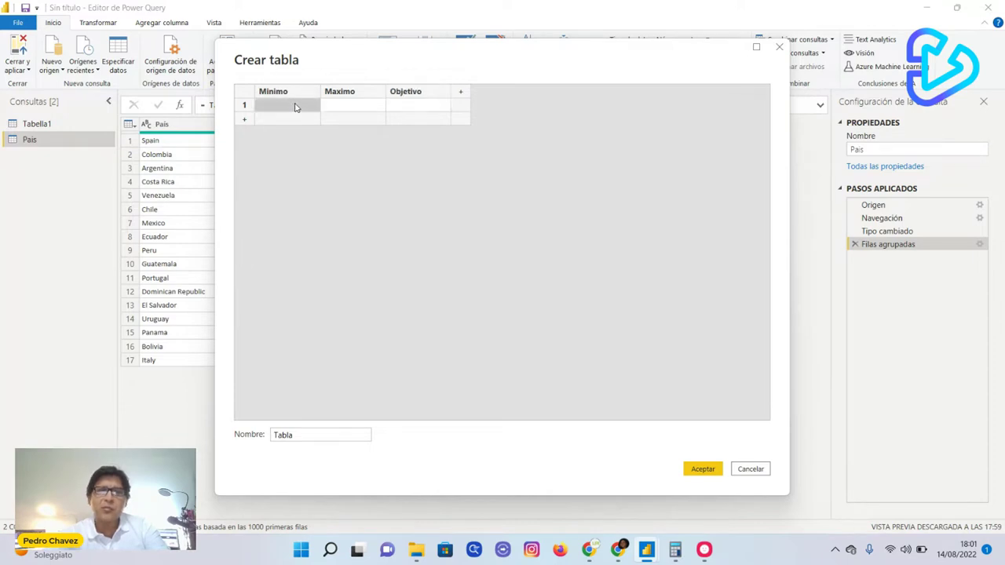
text(1)
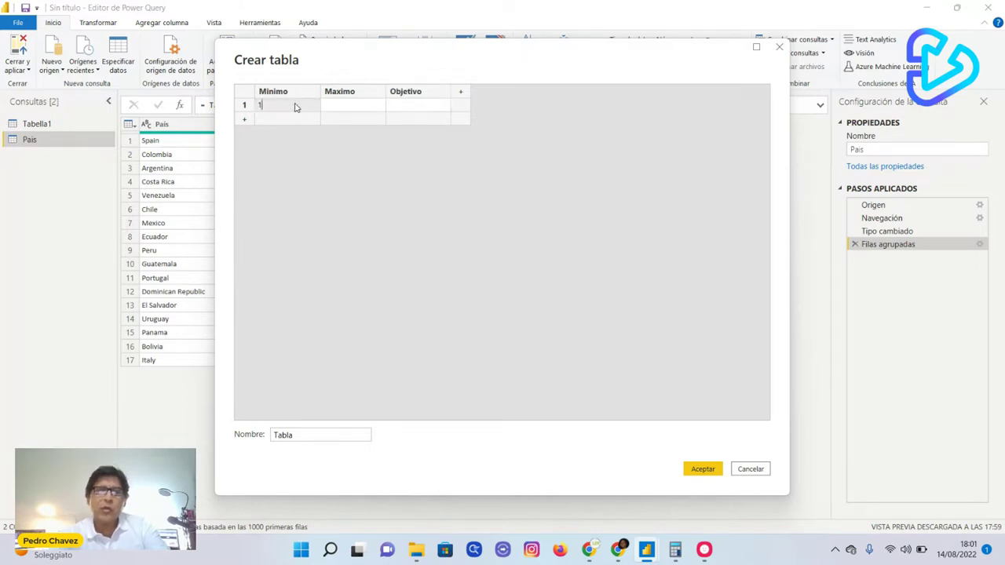
key(Tab)
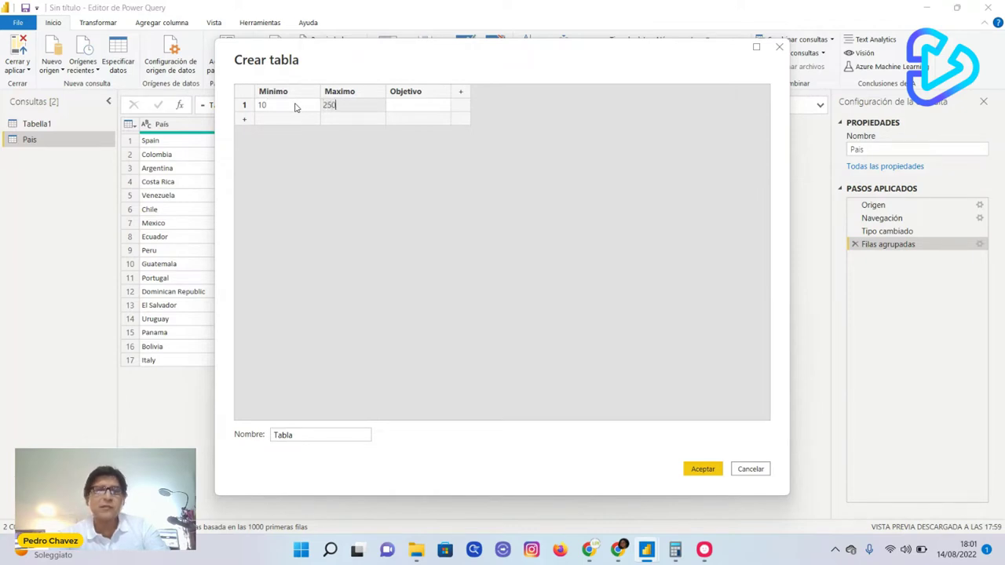
key(Tab)
text(100)
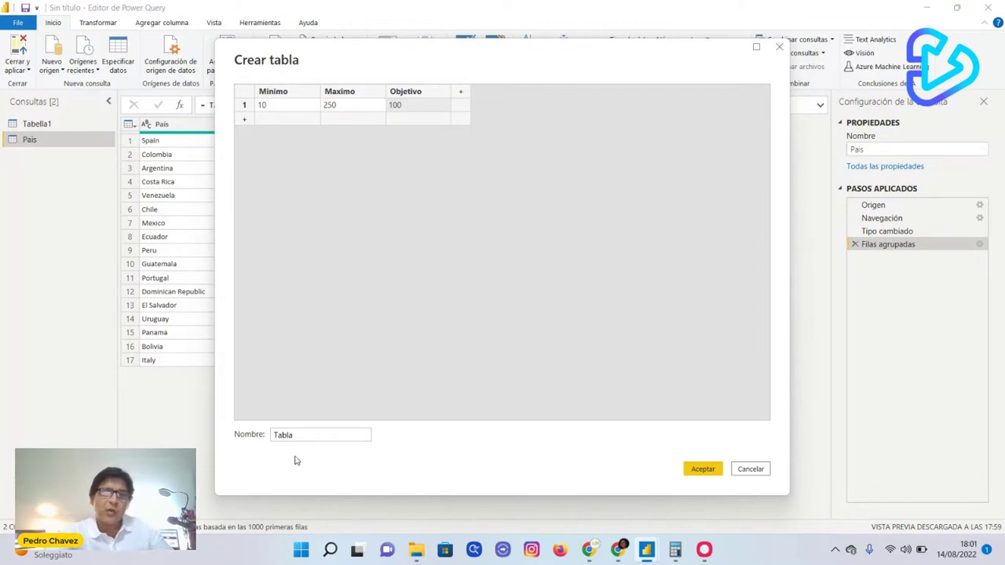
drag(297, 437, 264, 436)
text(O)
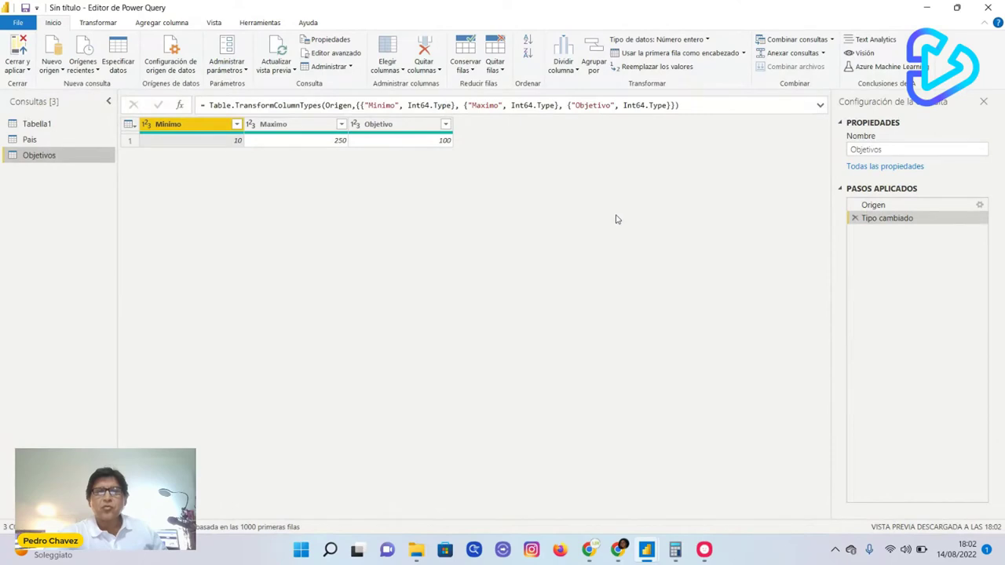
Step: Apply the queries to load them into the report, and place Tabella1 beside Pais in the model diagram
click(36, 123)
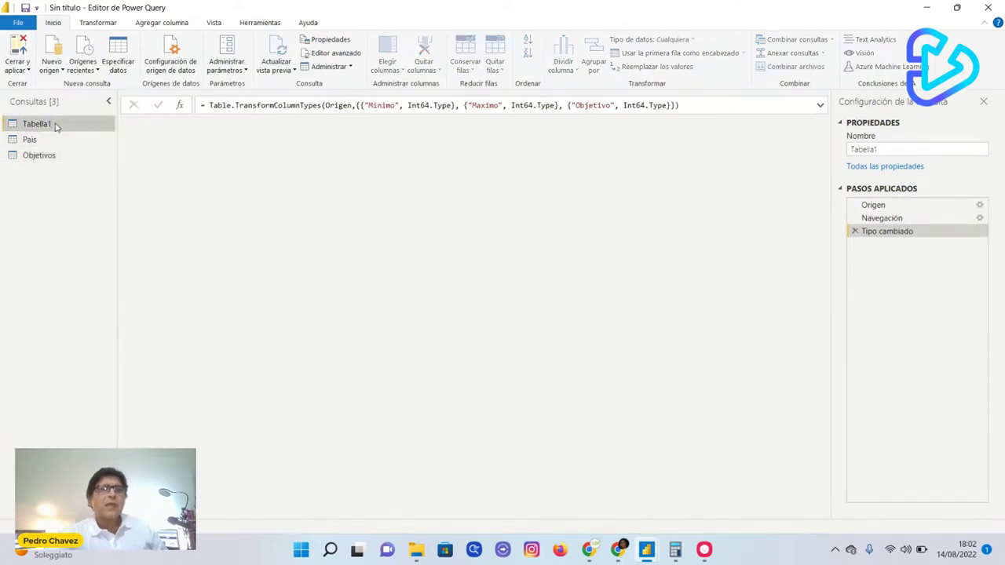
click(20, 50)
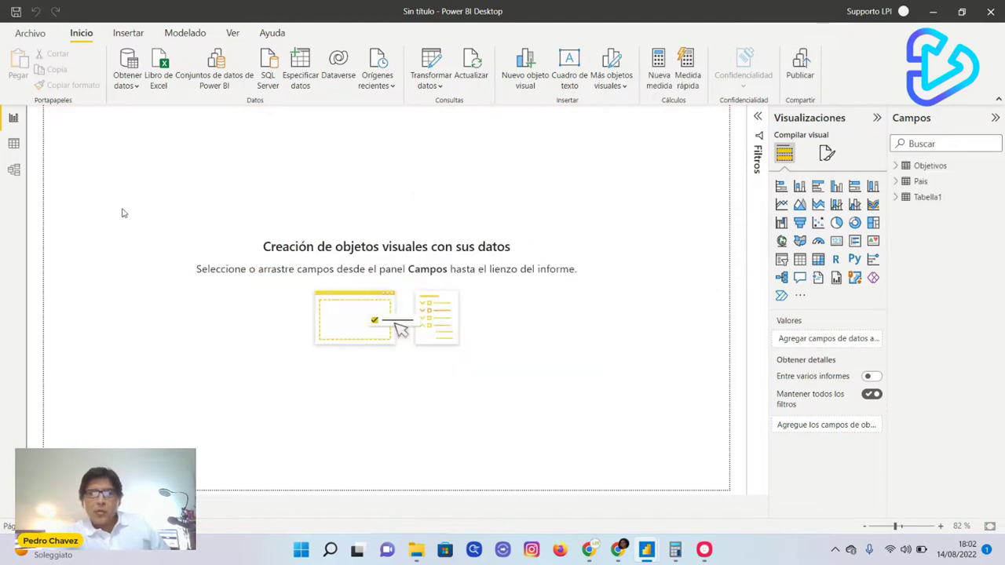
click(12, 171)
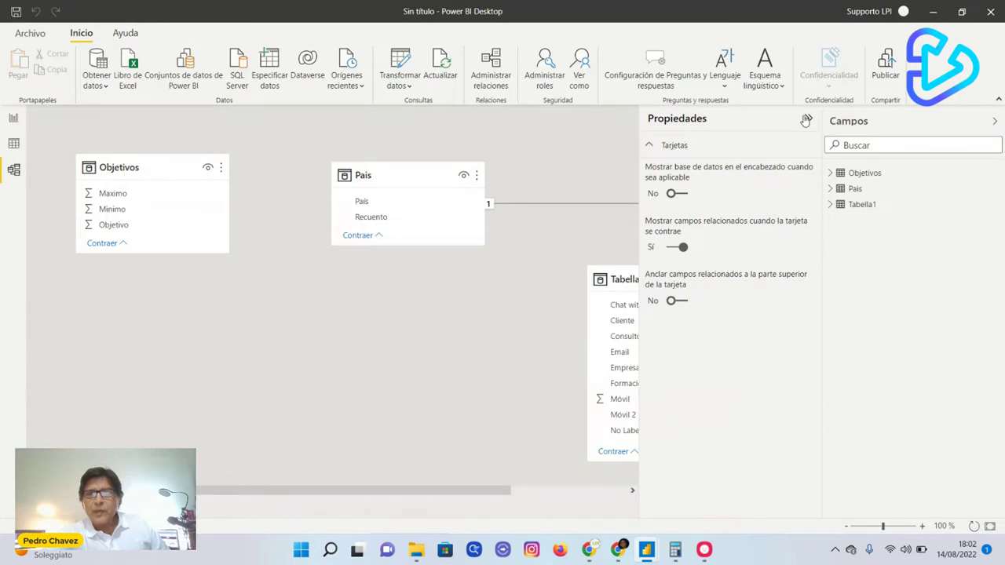
click(806, 120)
drag(709, 279, 733, 168)
Step: Review the settings of the relationship between Pais and Tabella1, and move the Objetivos table below Pais in the diagram
click(573, 254)
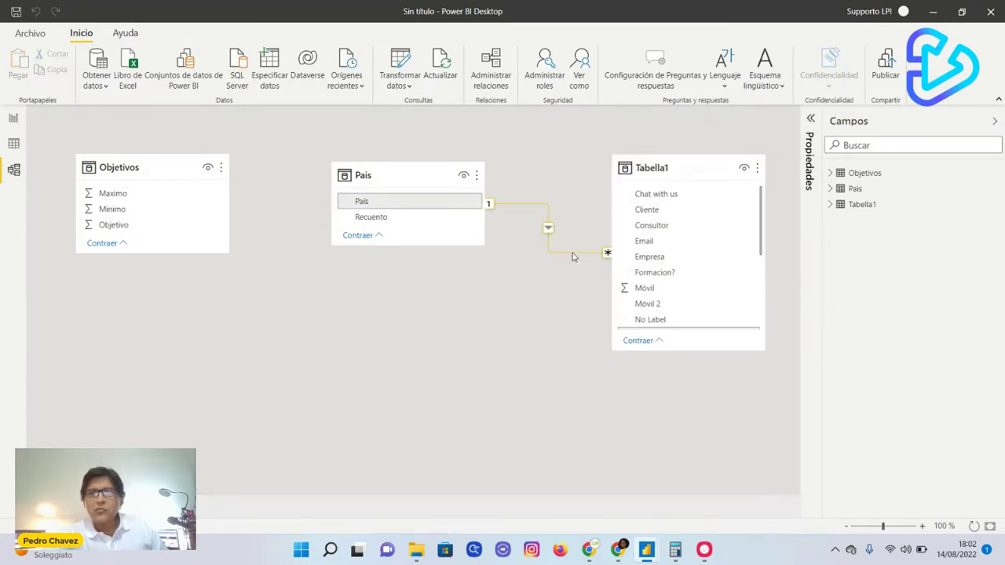
double_click(574, 254)
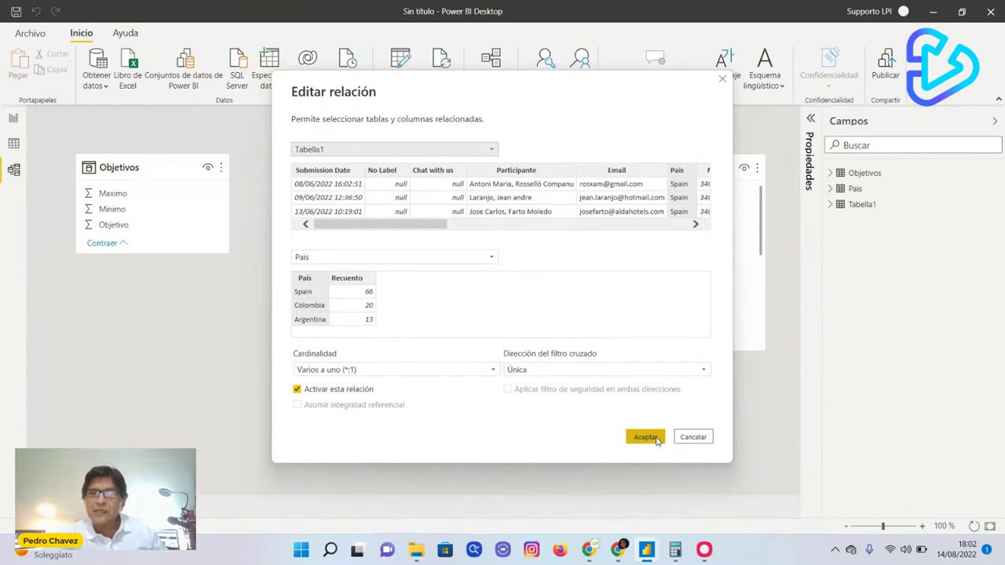
click(696, 437)
drag(151, 169, 412, 310)
Step: Insert a table visual on the report's first page and enlarge it to fill nearly the whole page
click(14, 119)
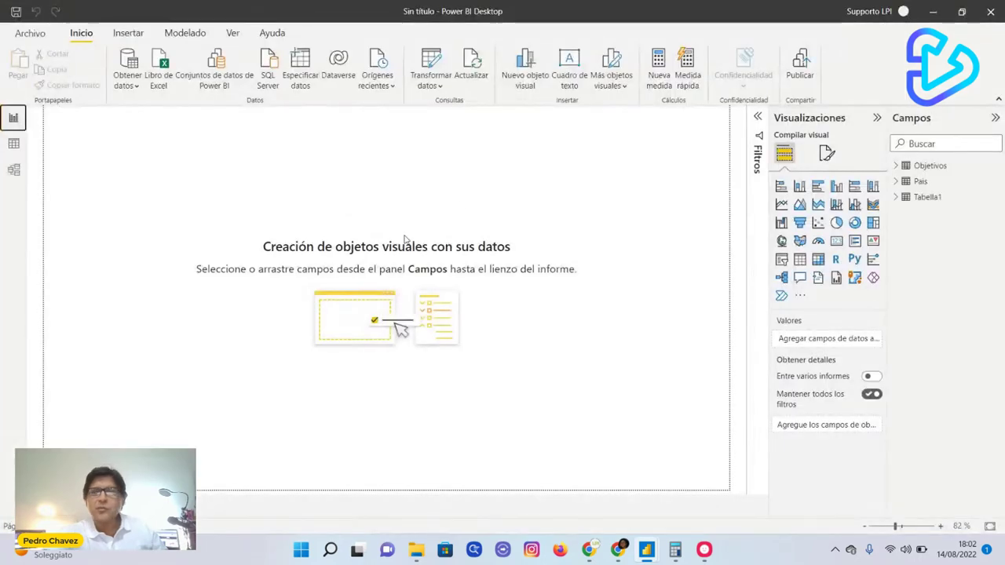
click(896, 197)
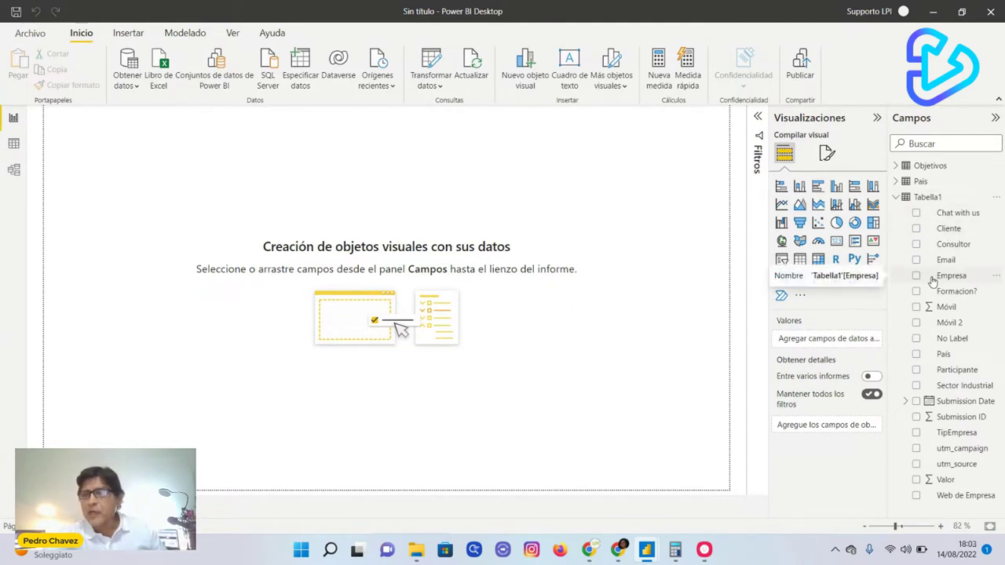
click(800, 263)
drag(164, 235, 615, 446)
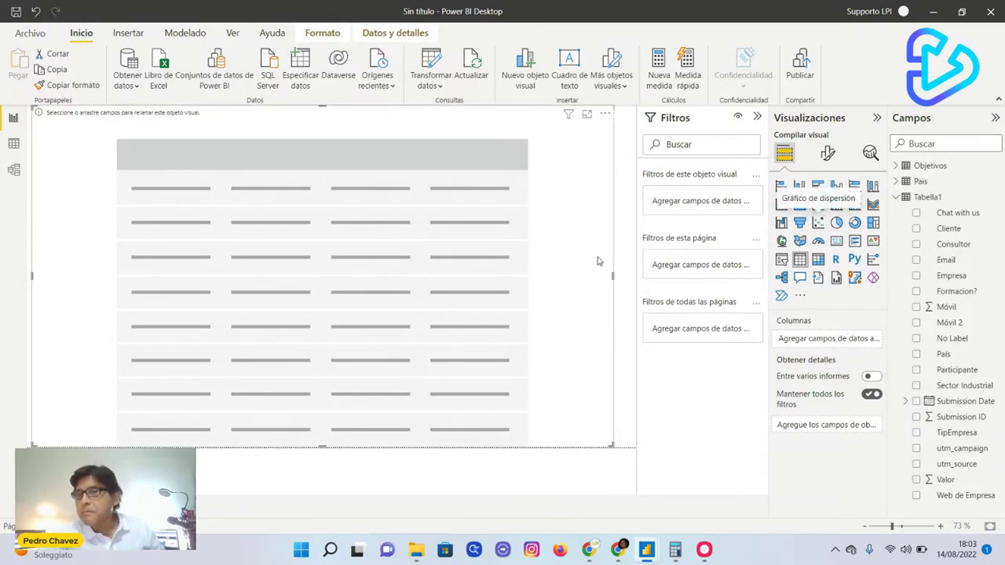
drag(614, 279, 628, 277)
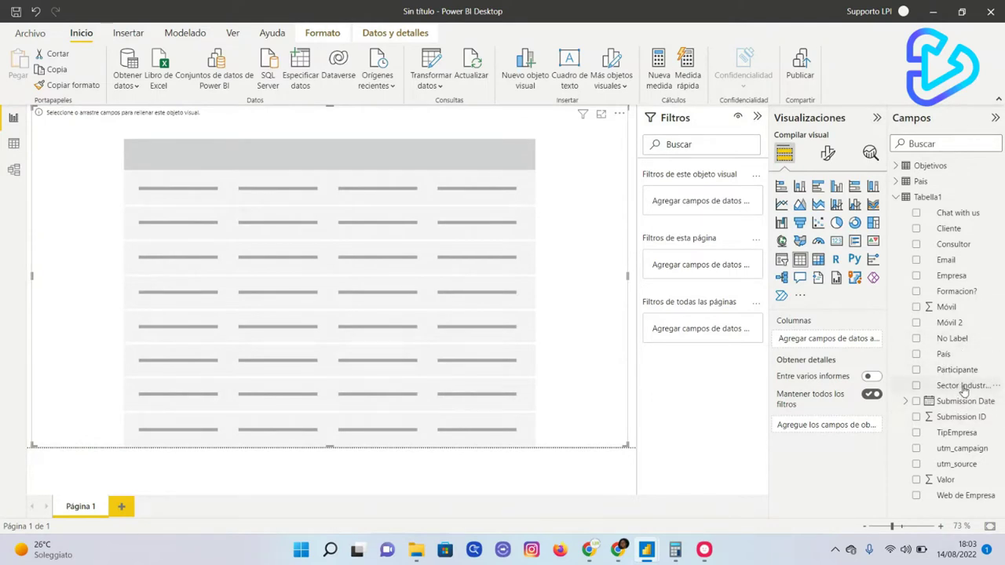
Step: Add Participante, País, Empresa, Sector Industrial, TipEmpresa, Cliente, Consultor and Formacion? from Tabella1 as the table visual's columns
drag(959, 372, 259, 288)
drag(946, 357, 263, 253)
drag(947, 276, 369, 256)
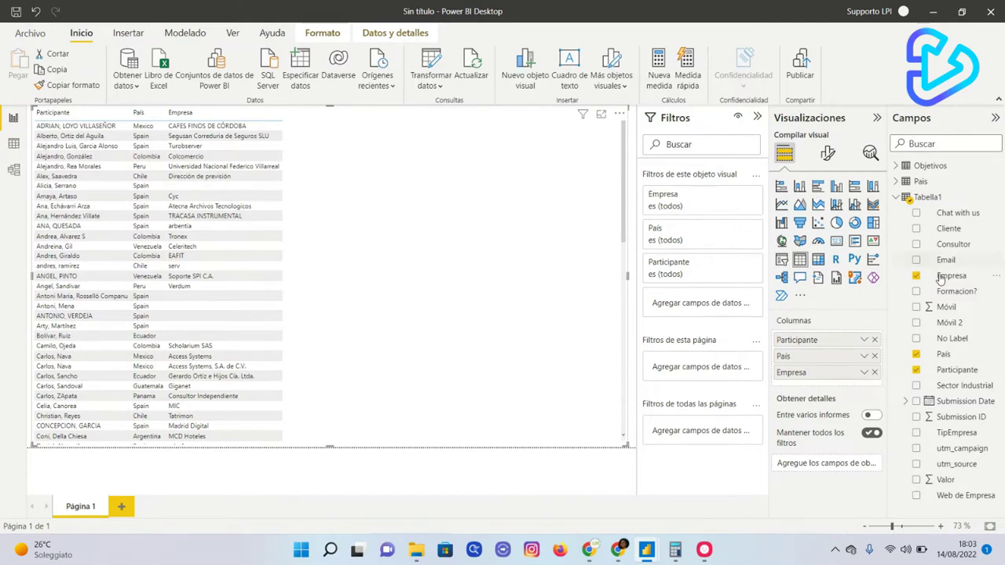
drag(963, 390, 361, 233)
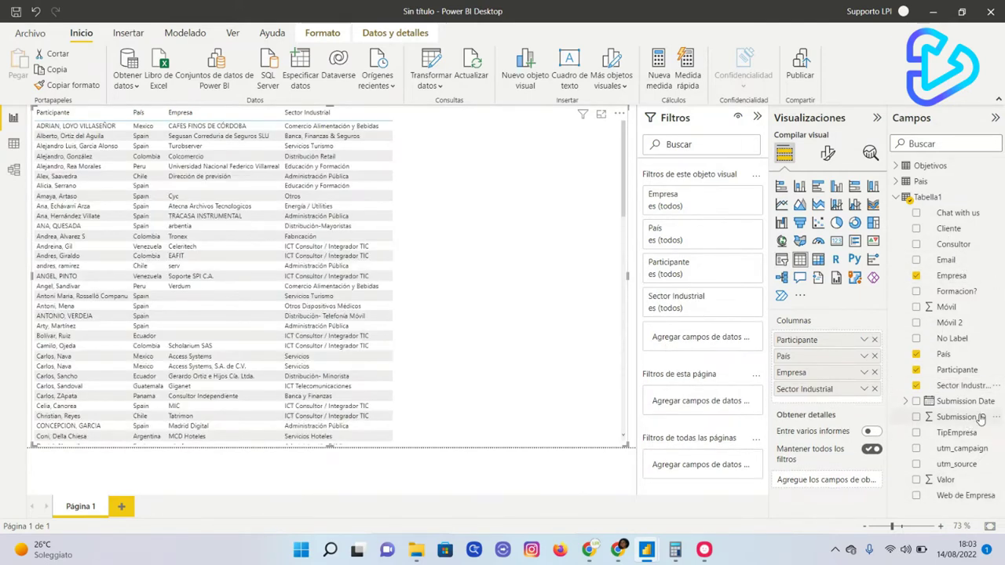
drag(964, 433, 369, 229)
drag(927, 233, 563, 165)
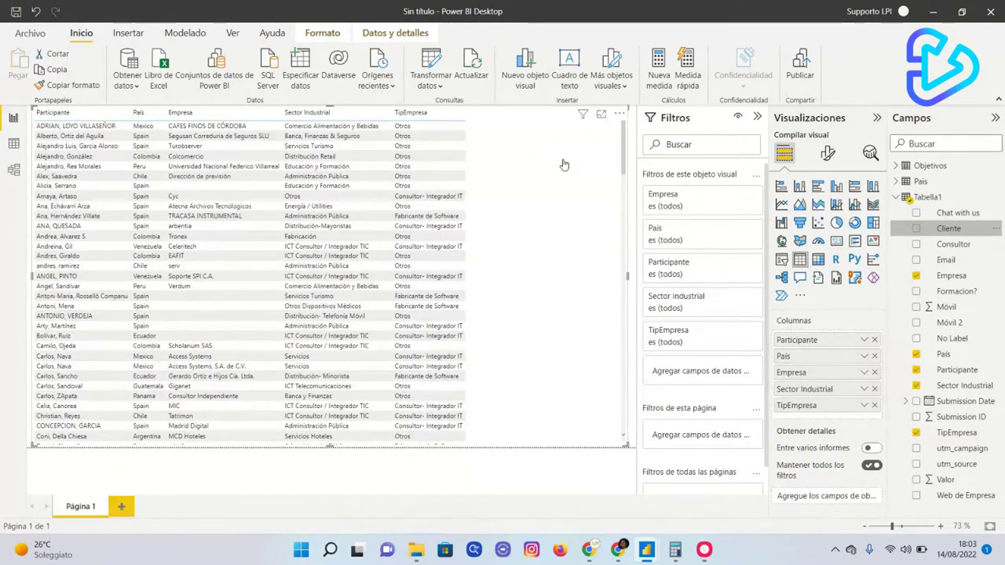
drag(946, 246, 554, 166)
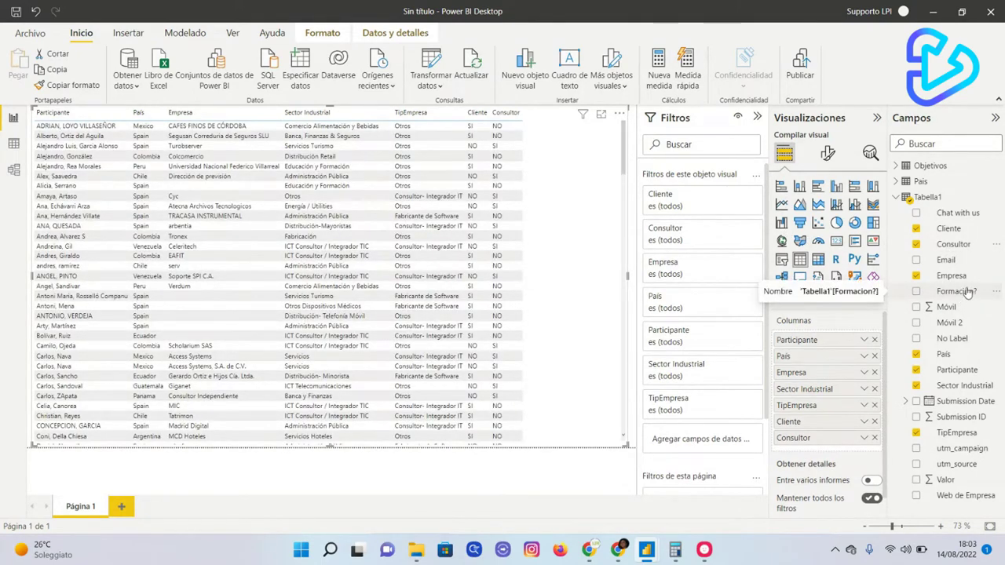
drag(595, 171, 597, 173)
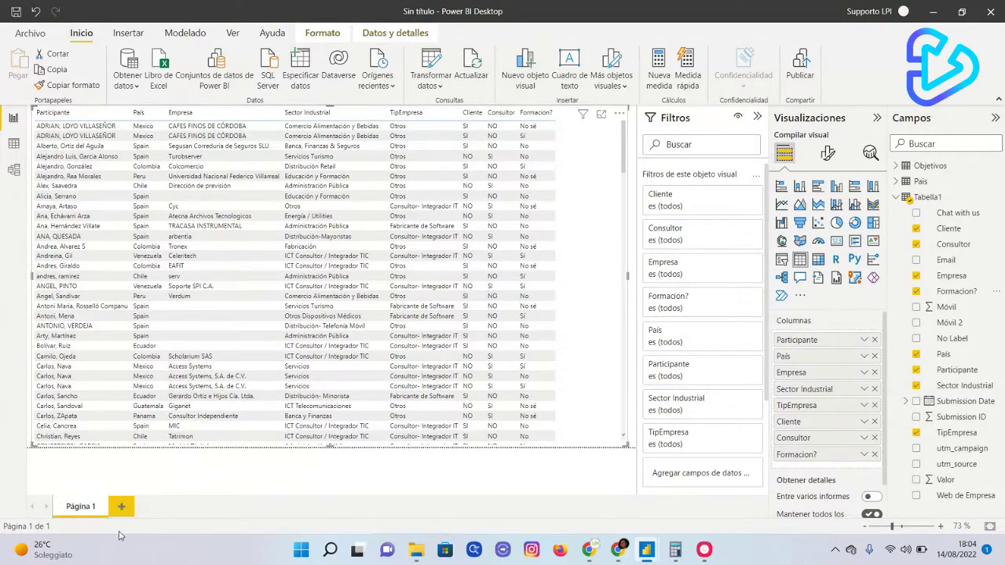
Step: Add a second report page and insert a clustered column chart there, widened to about half the page
click(124, 506)
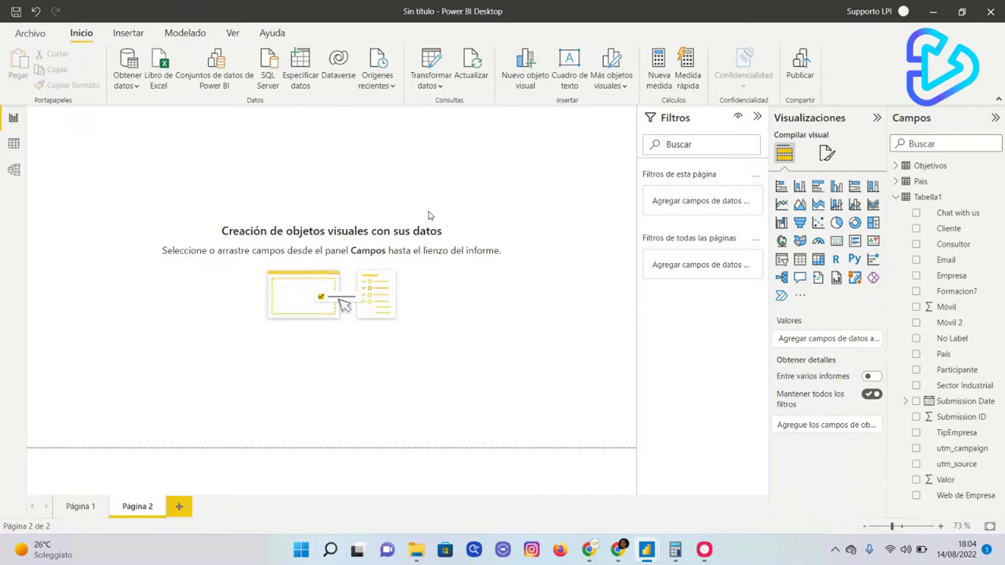
click(77, 507)
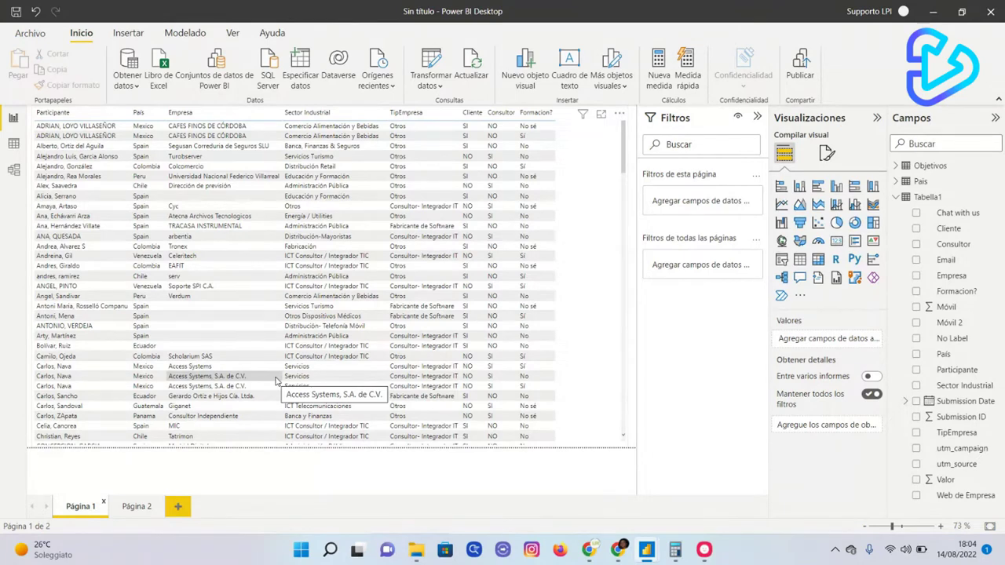
click(125, 508)
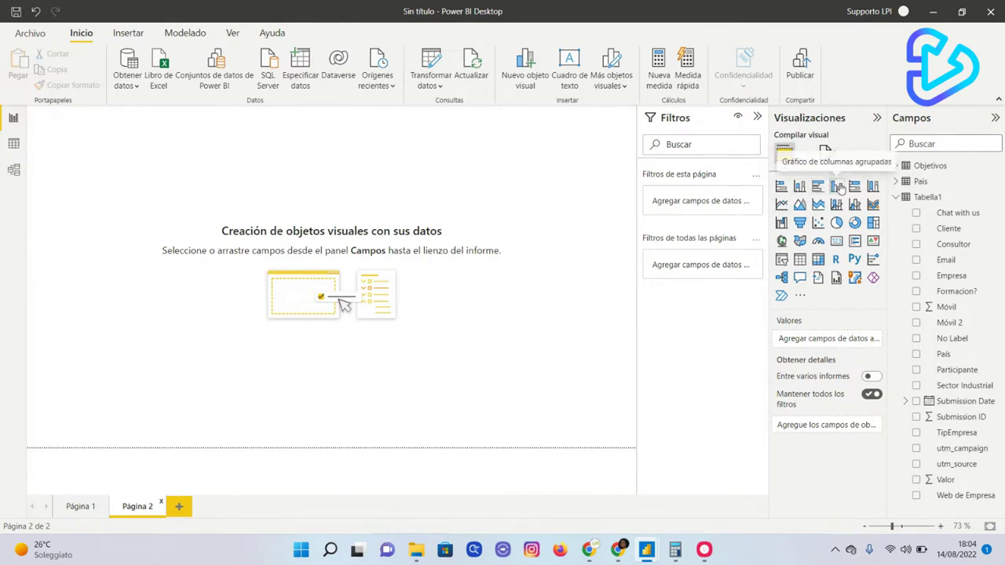
click(837, 186)
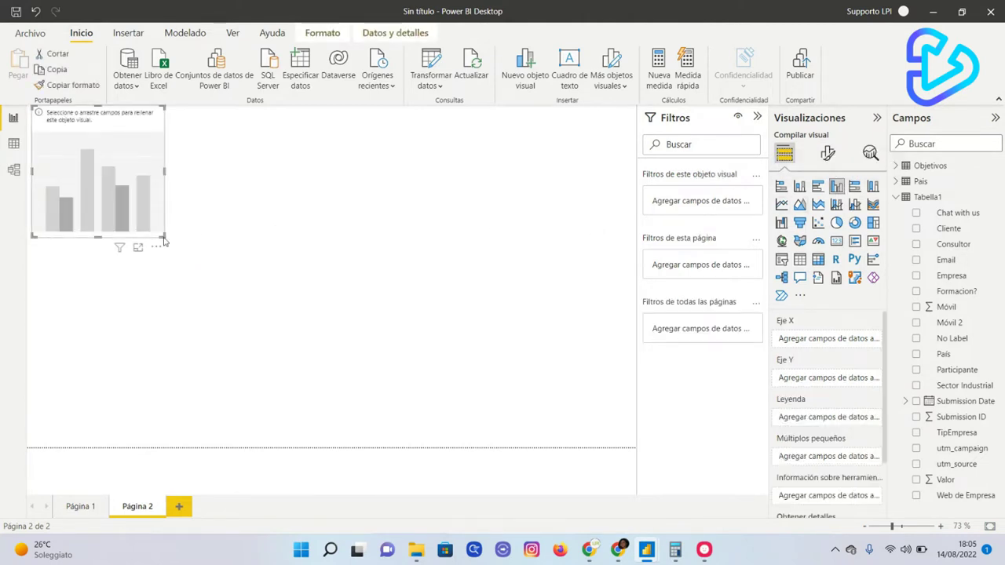
drag(162, 236, 328, 261)
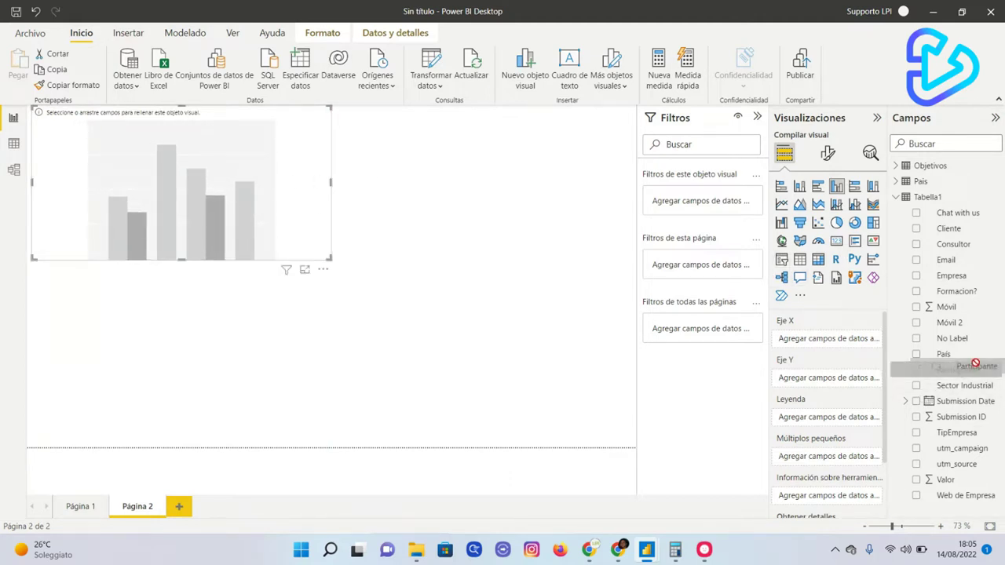
Step: Assign Tabella1's País field to the column chart's X axis and Valor to its Y axis
drag(944, 356, 826, 340)
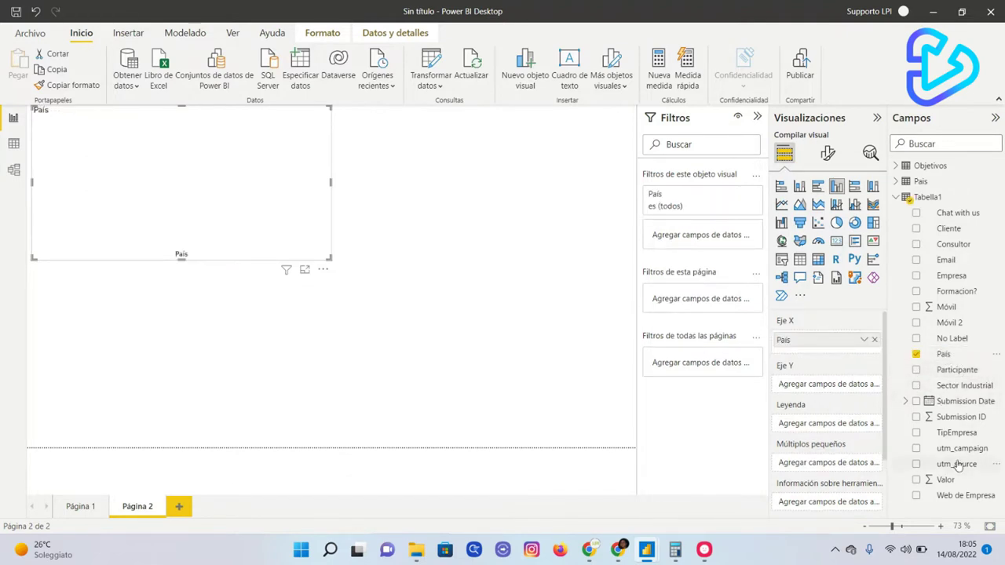
click(959, 495)
drag(945, 481, 830, 385)
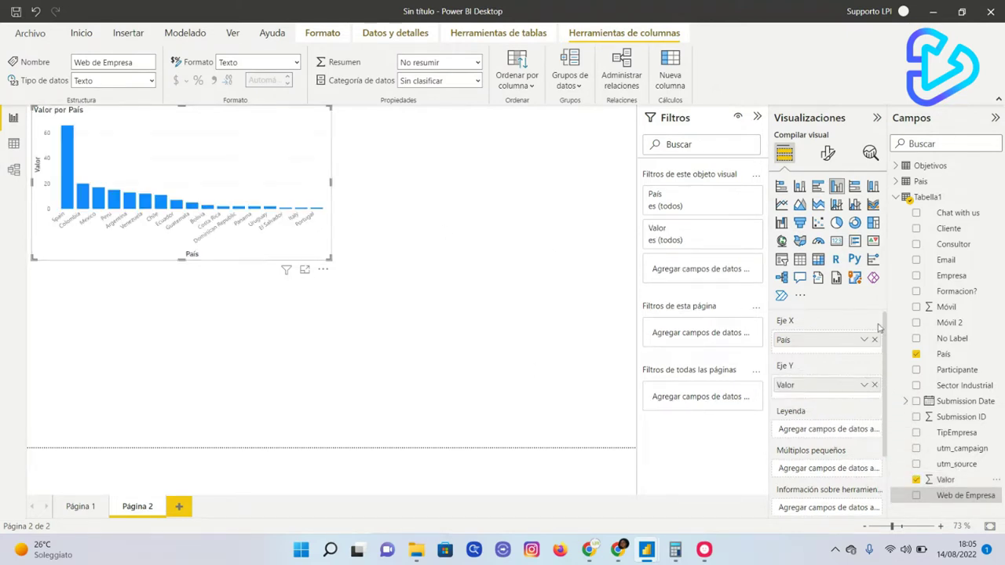
Step: Turn on data labels for the column chart and make the chart slightly taller
click(828, 152)
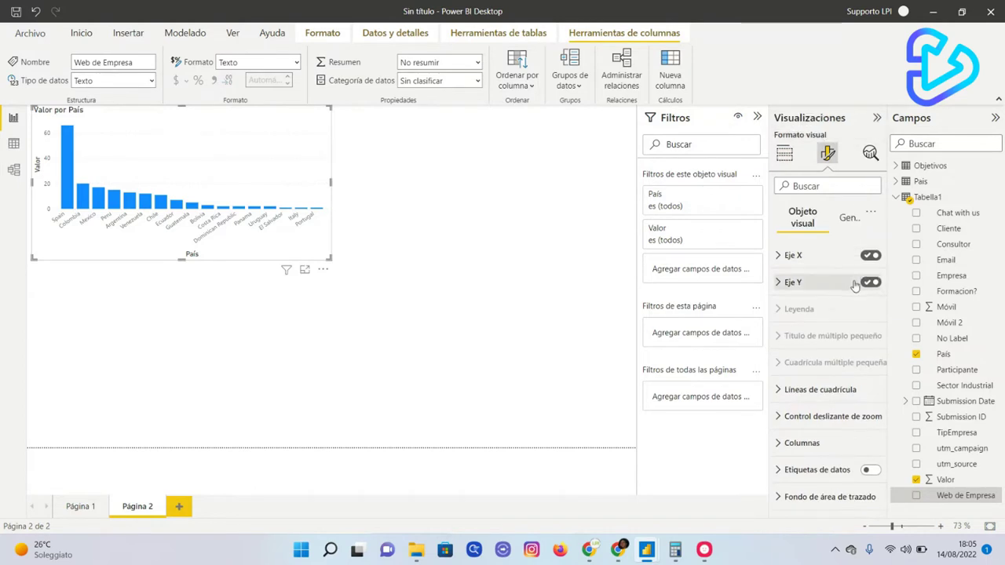
click(869, 470)
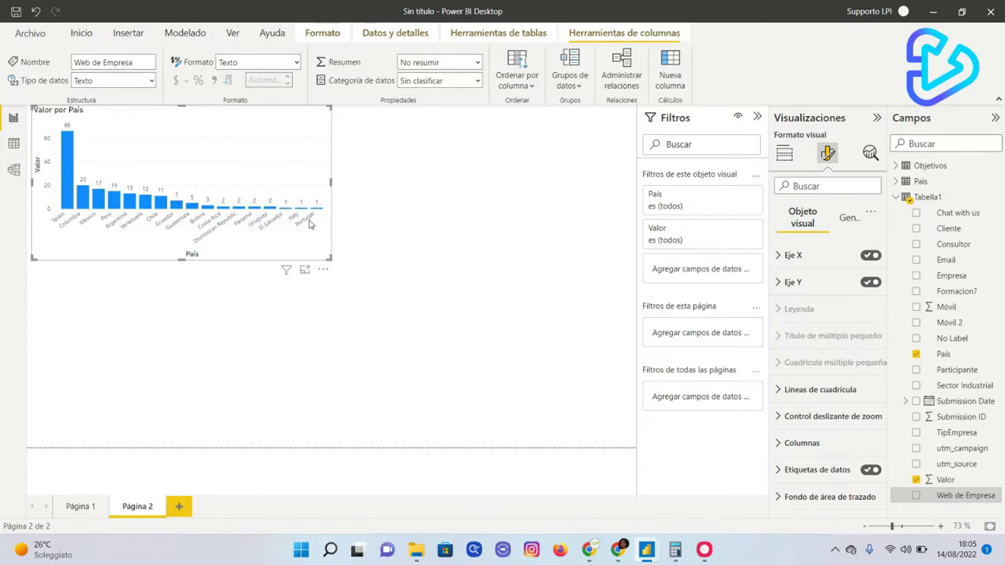
click(225, 294)
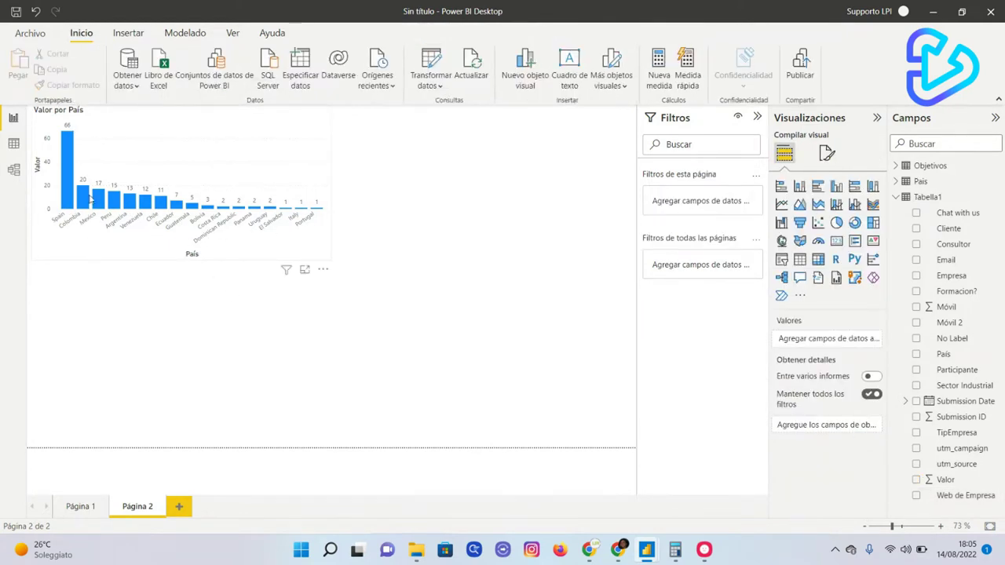
click(203, 259)
drag(186, 260, 188, 268)
click(377, 270)
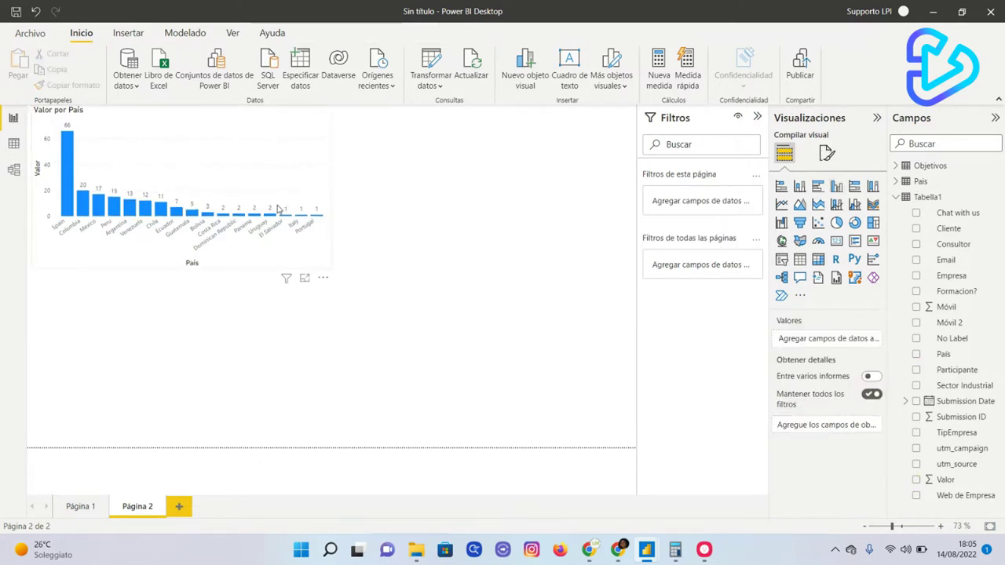
Step: Insert a pie chart below the column chart, with Sector Industrial as its legend and Valor as its values
click(836, 223)
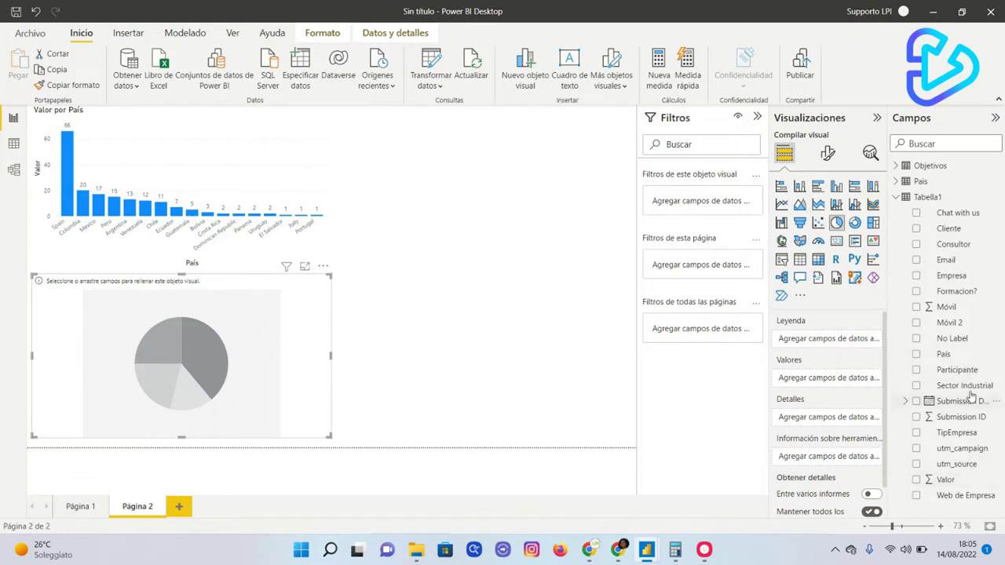
drag(969, 394, 857, 342)
drag(945, 479, 846, 384)
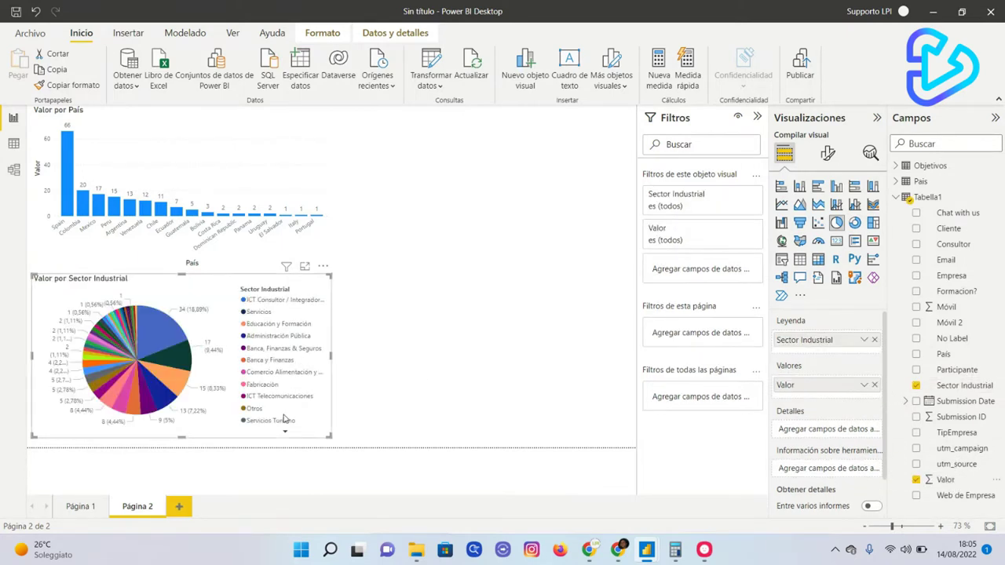
Step: Examine the Sector Industrial pie chart in focus mode, and return to the report page with nothing selected
click(305, 267)
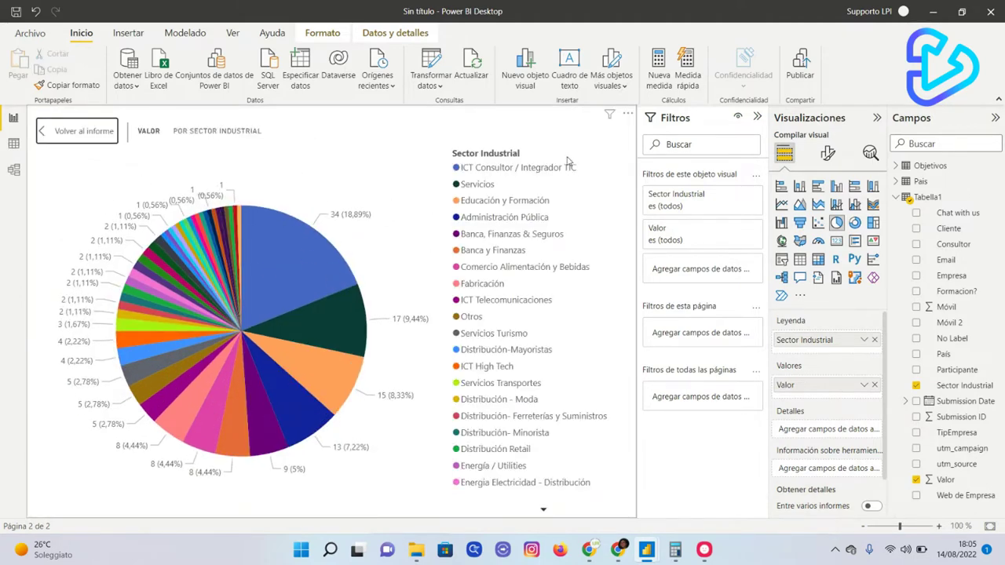
click(53, 135)
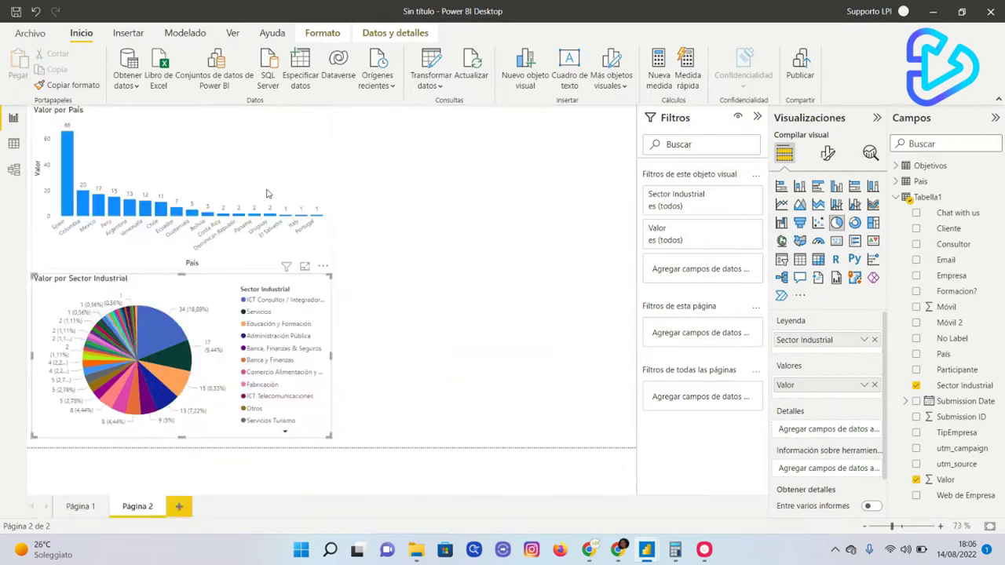
click(412, 239)
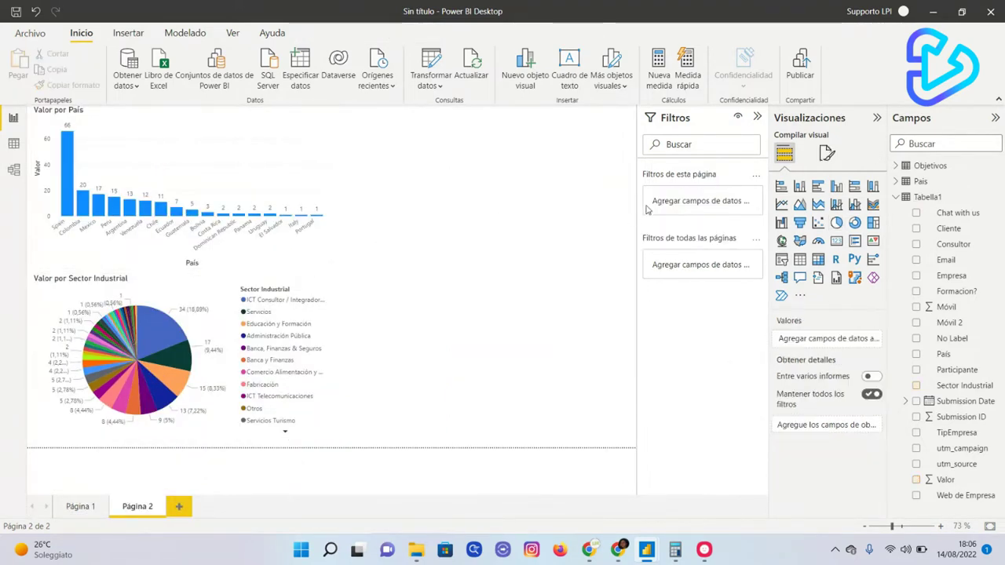
Step: Insert a funnel chart beside the column chart, with TipEmpresa as its category and Valor as its values
click(799, 223)
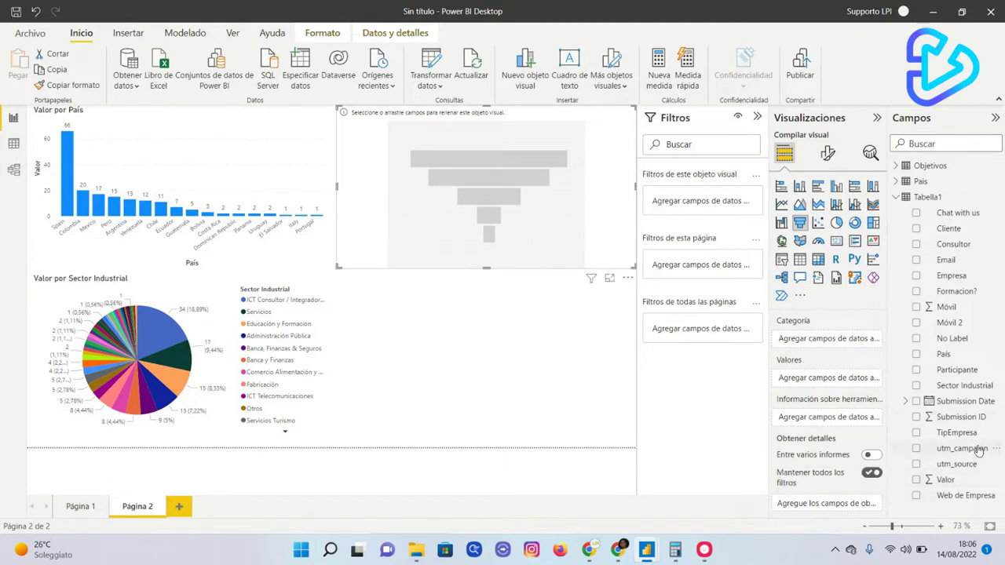
drag(970, 435, 852, 350)
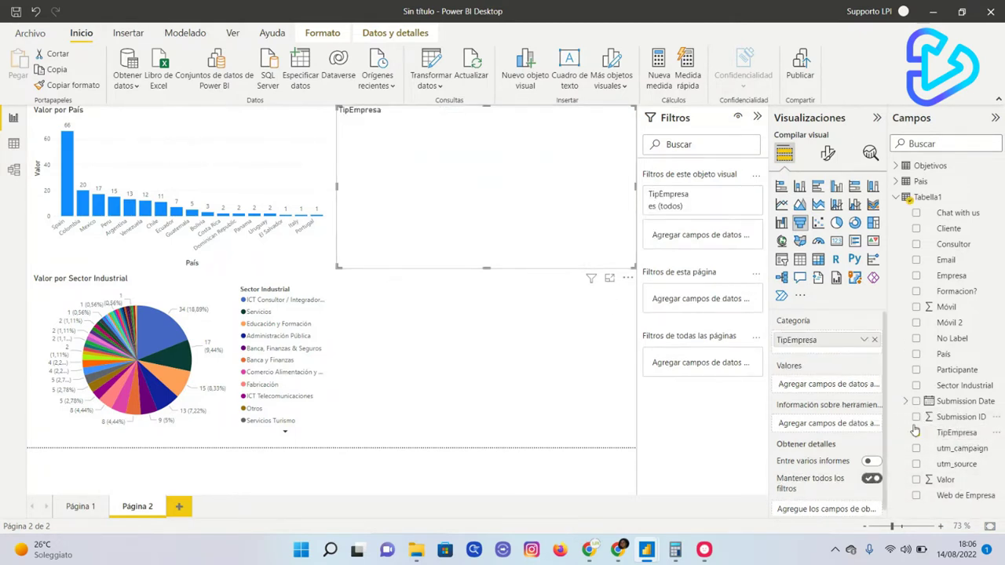
drag(946, 479, 835, 385)
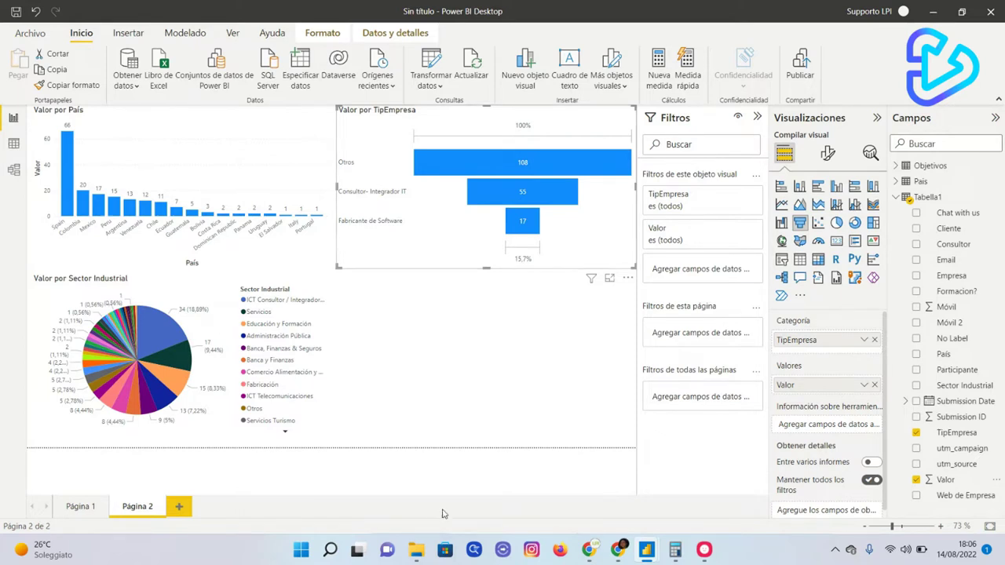
click(448, 358)
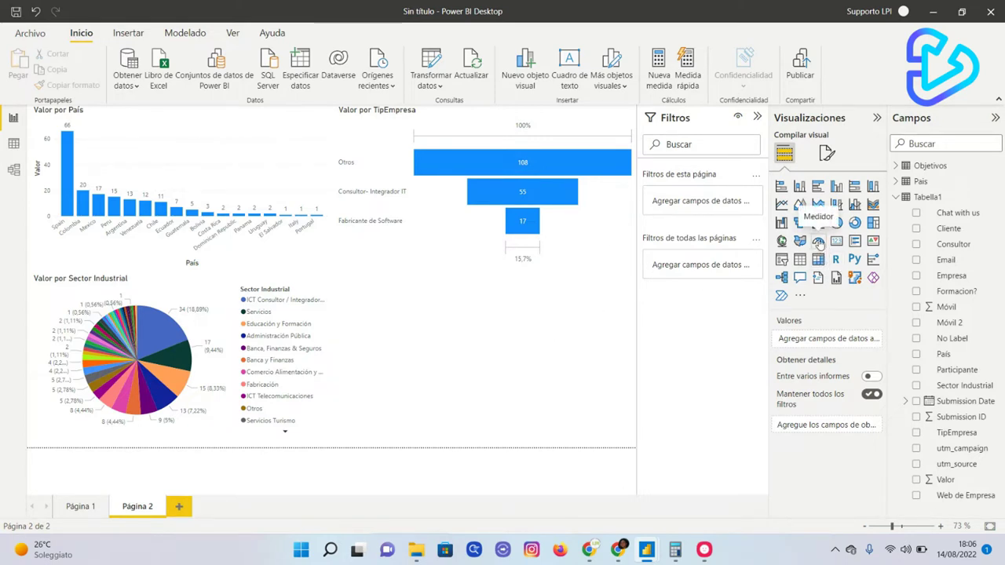
Step: Insert a gauge below the funnel showing Valor, with Minimo, Maximo and Objetivo from Objetivos as its minimum, maximum and target values
click(818, 241)
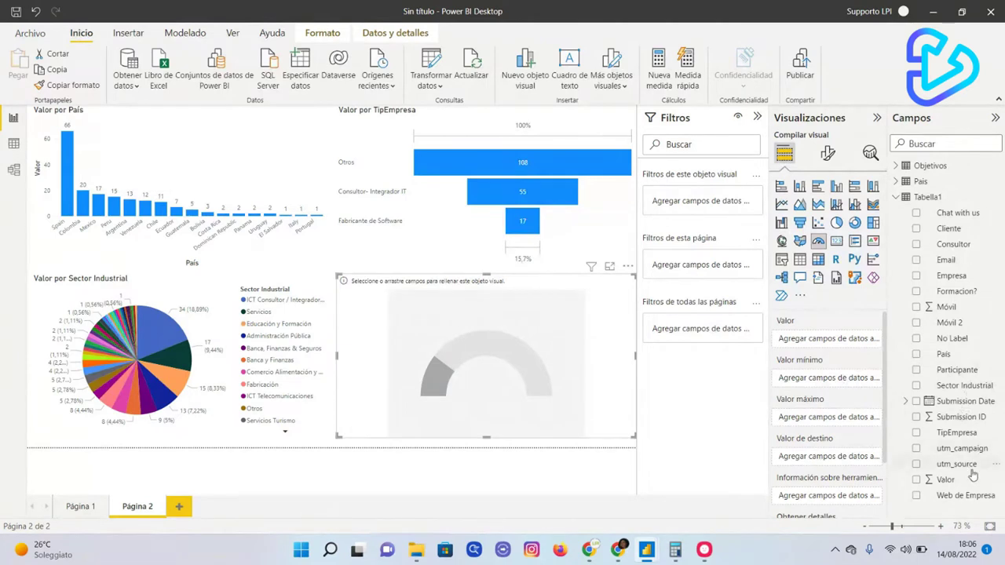
drag(950, 480, 832, 343)
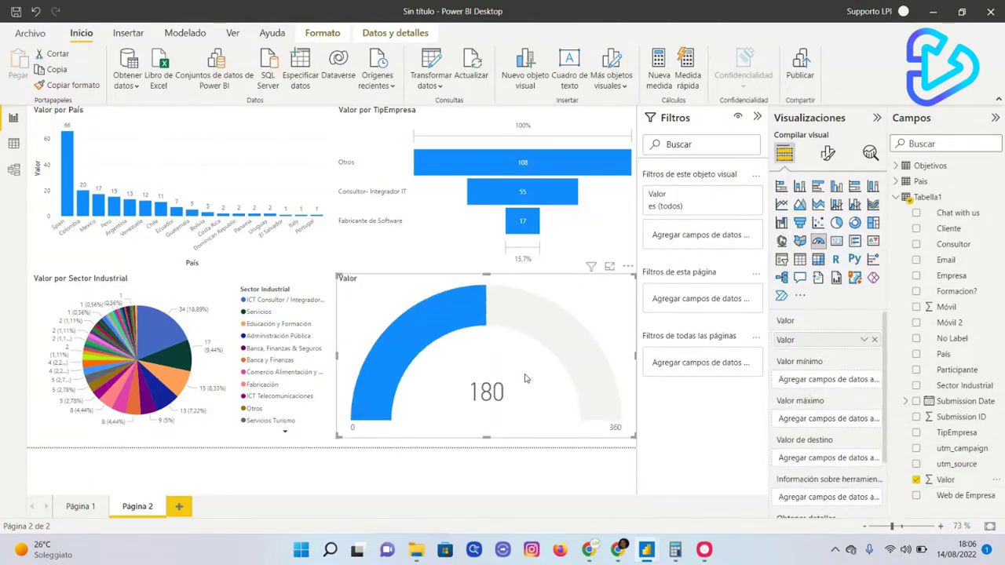
click(898, 167)
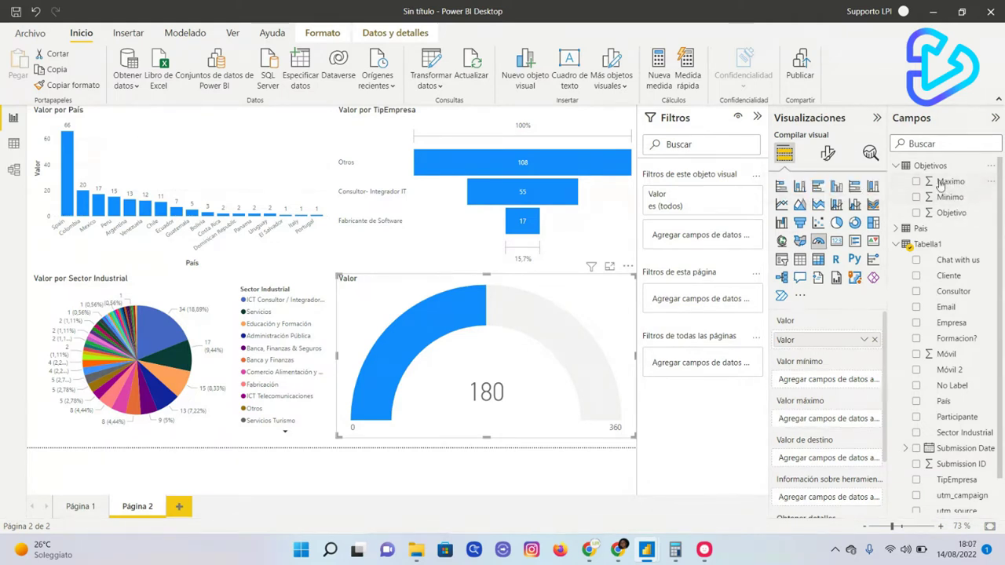
drag(955, 186, 834, 426)
drag(952, 197, 846, 361)
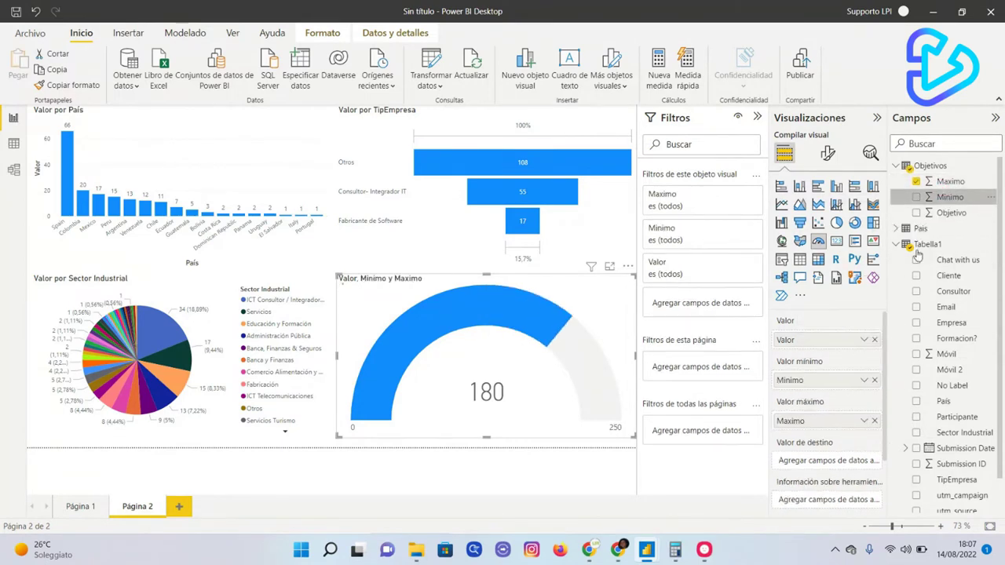
drag(951, 213, 847, 460)
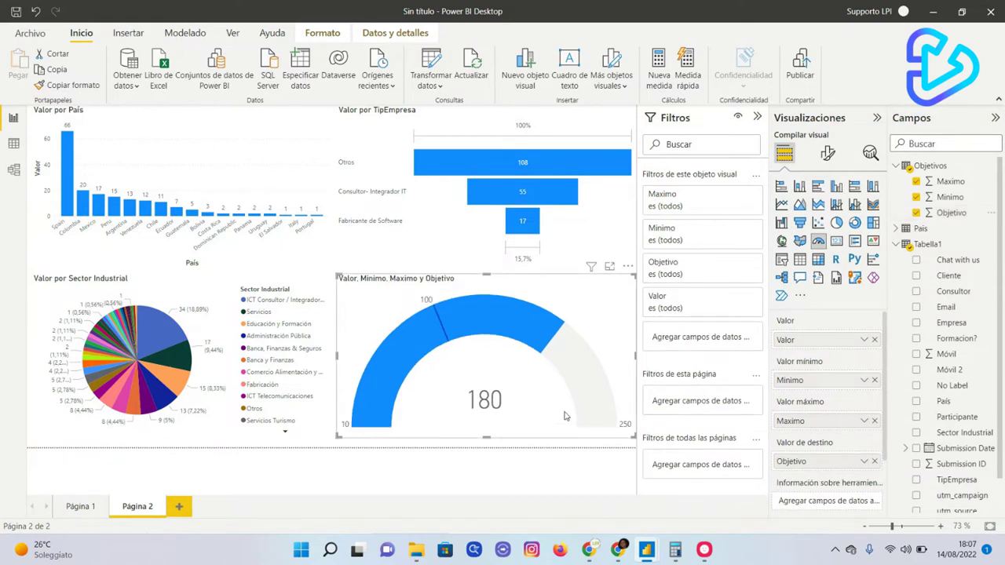
Step: Show the Valor por País column chart in focus mode
click(313, 138)
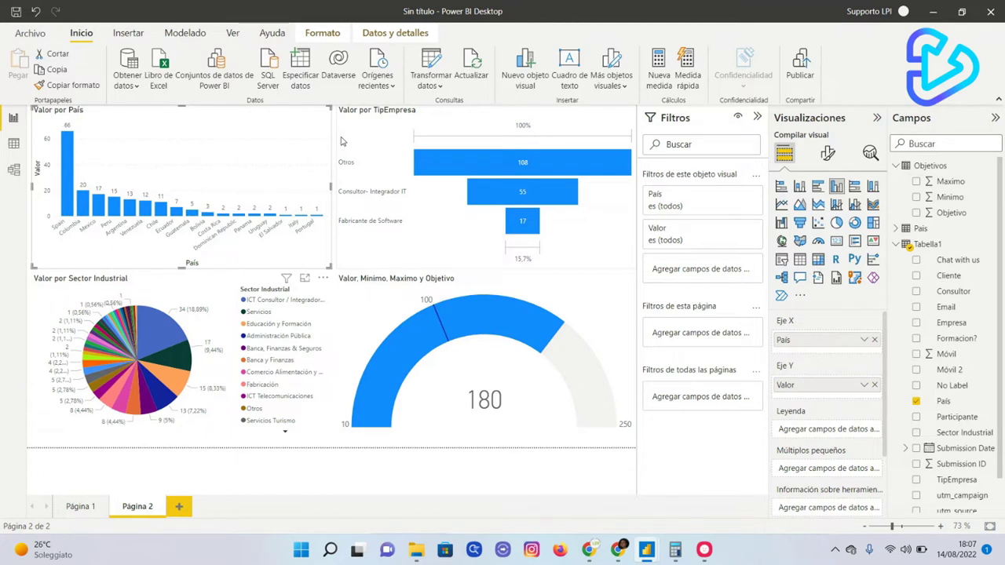
click(211, 289)
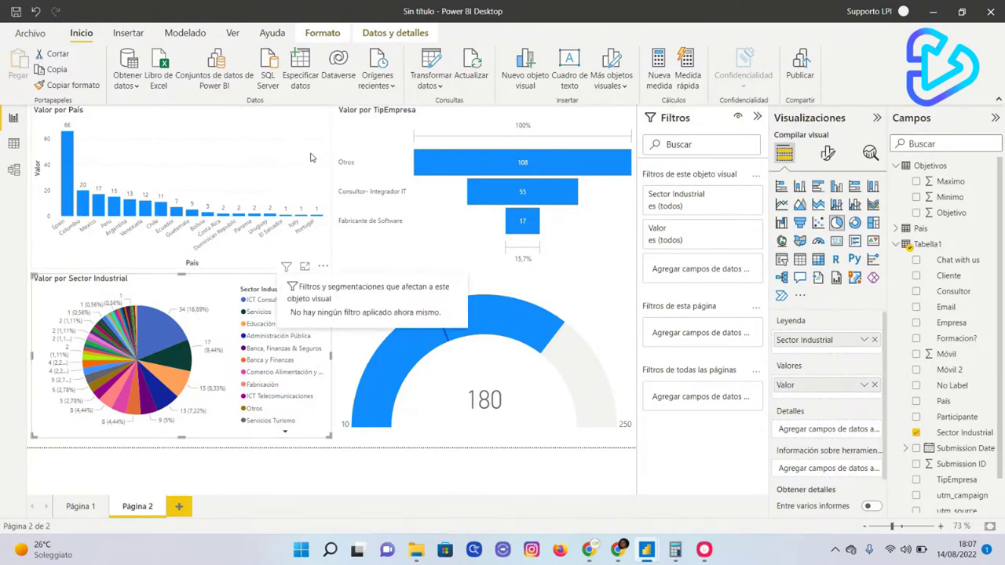
click(310, 158)
click(225, 290)
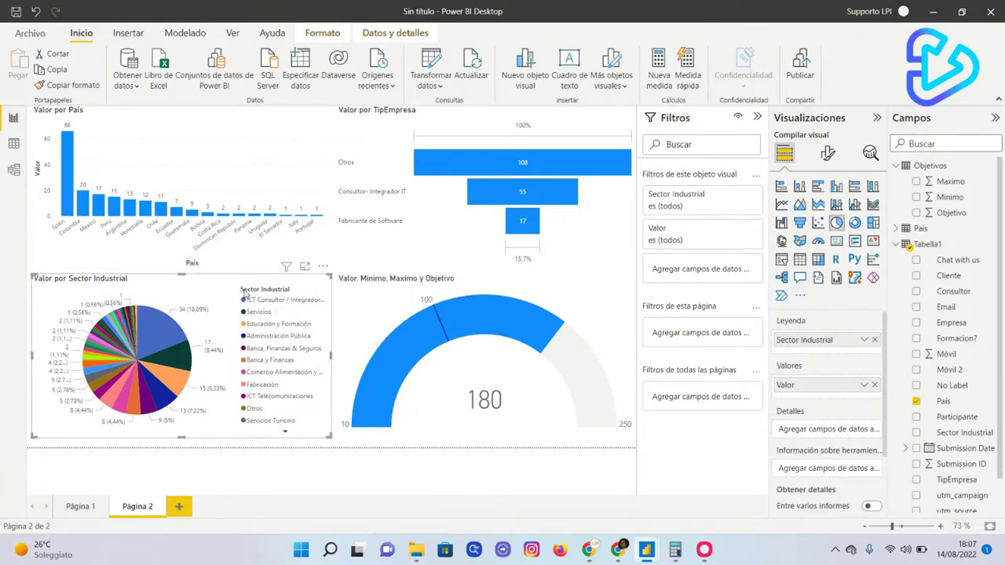
click(308, 180)
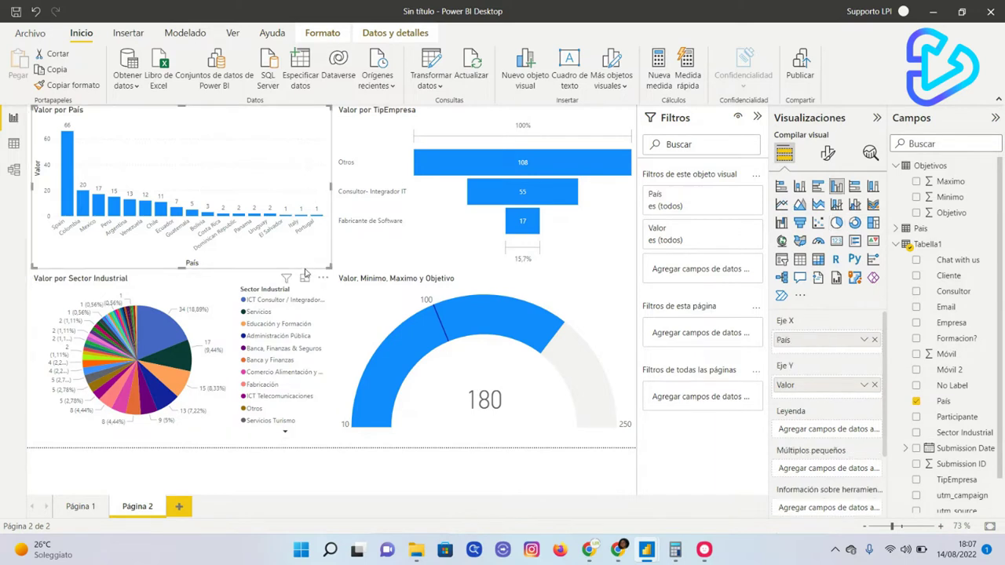
click(305, 278)
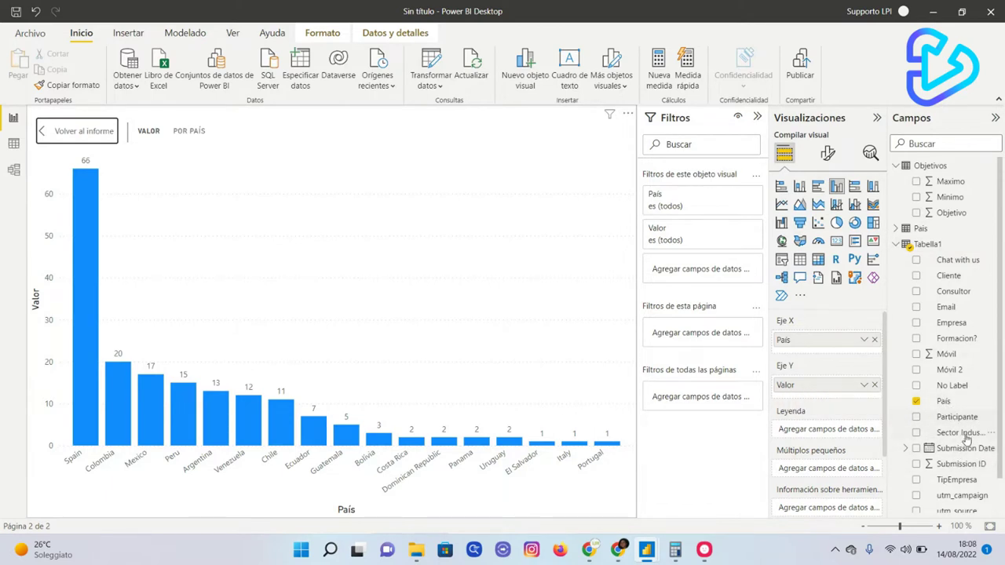
Step: Start a new data group on Tabella1's País field and name it Regiones
click(946, 404)
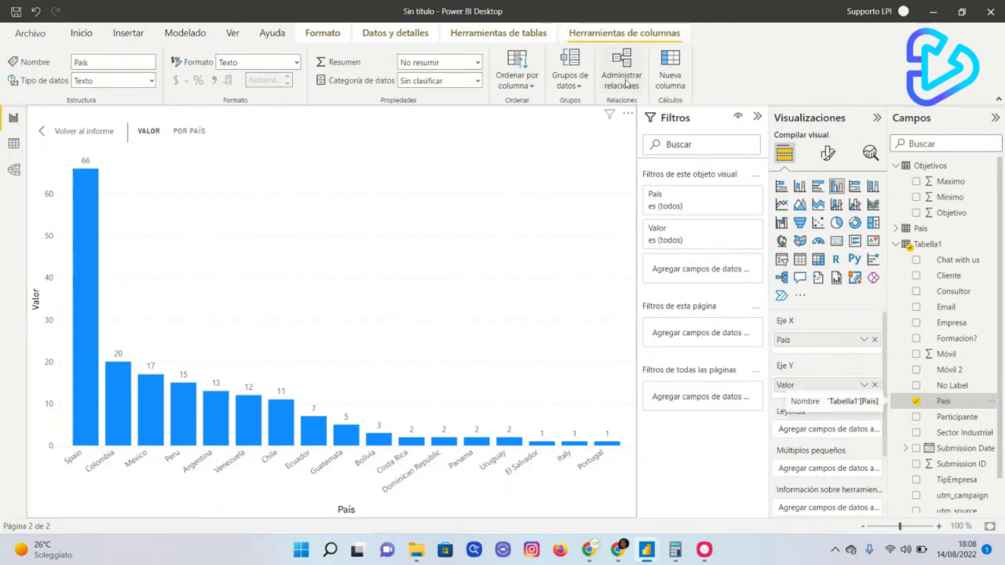
click(572, 74)
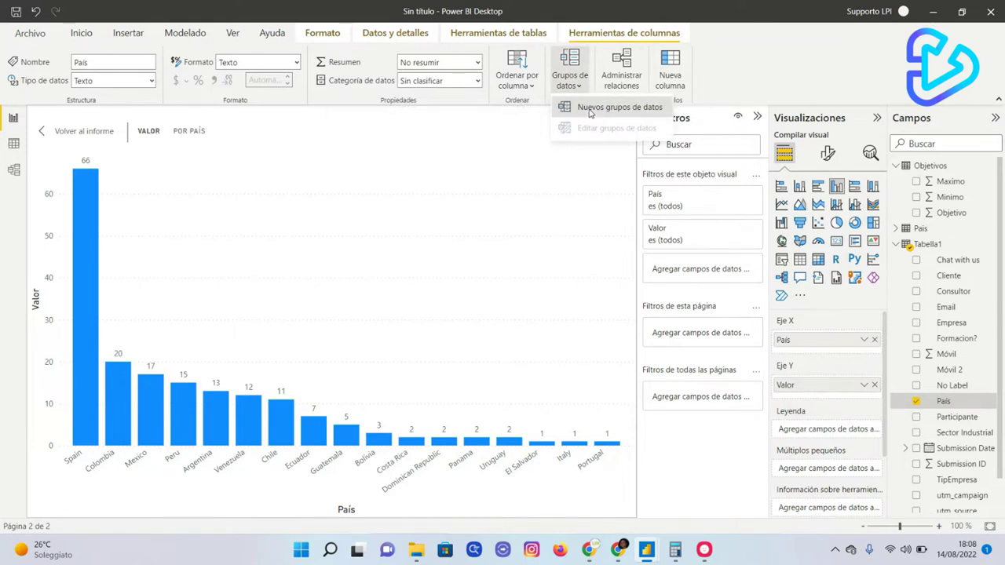
click(587, 108)
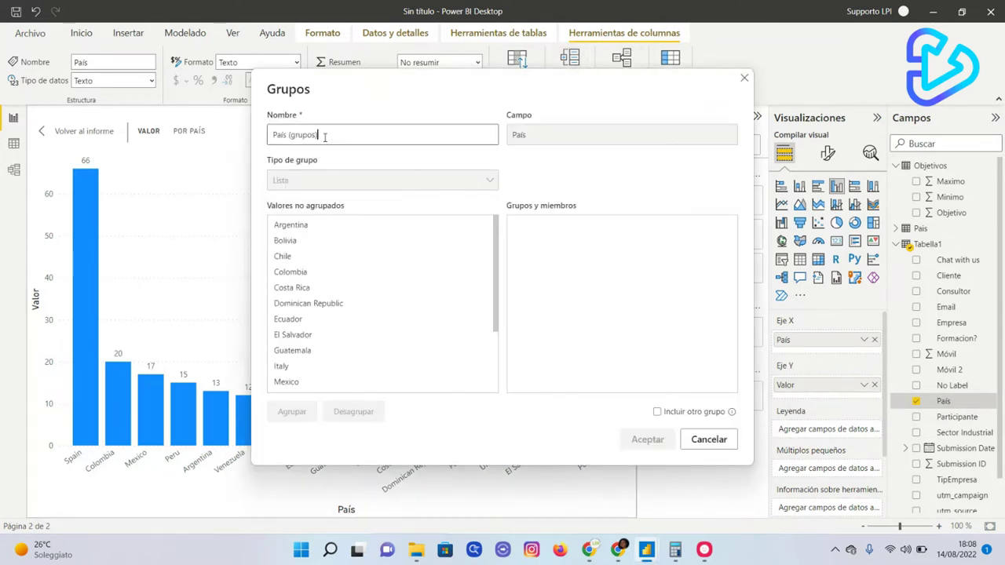
text(Regiones)
Step: Group Argentina, Bolivia, Chile, Colombia, Ecuador, Peru, Uruguay and Venezuela, and name the group SudAmerica
click(318, 230)
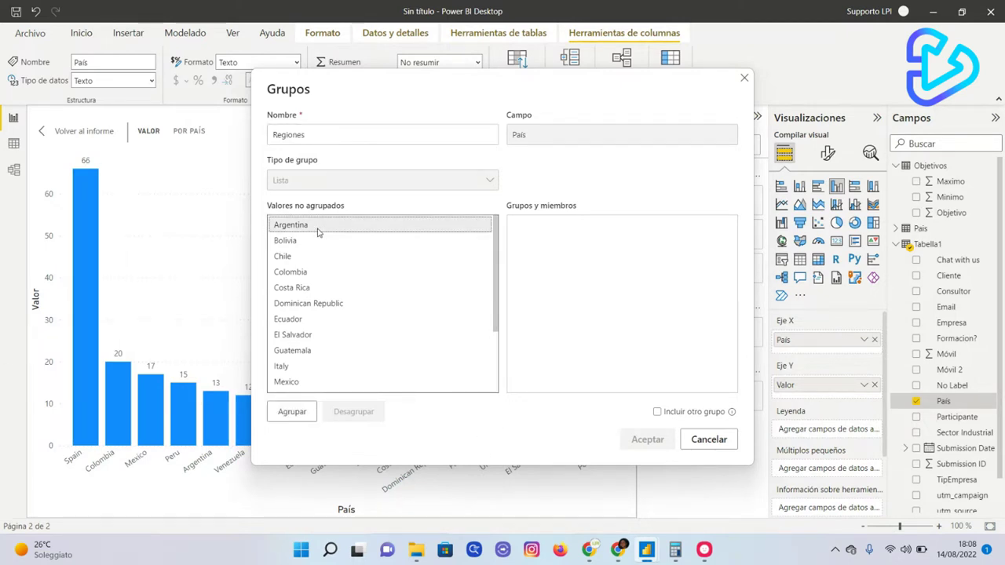
shift+click(295, 272)
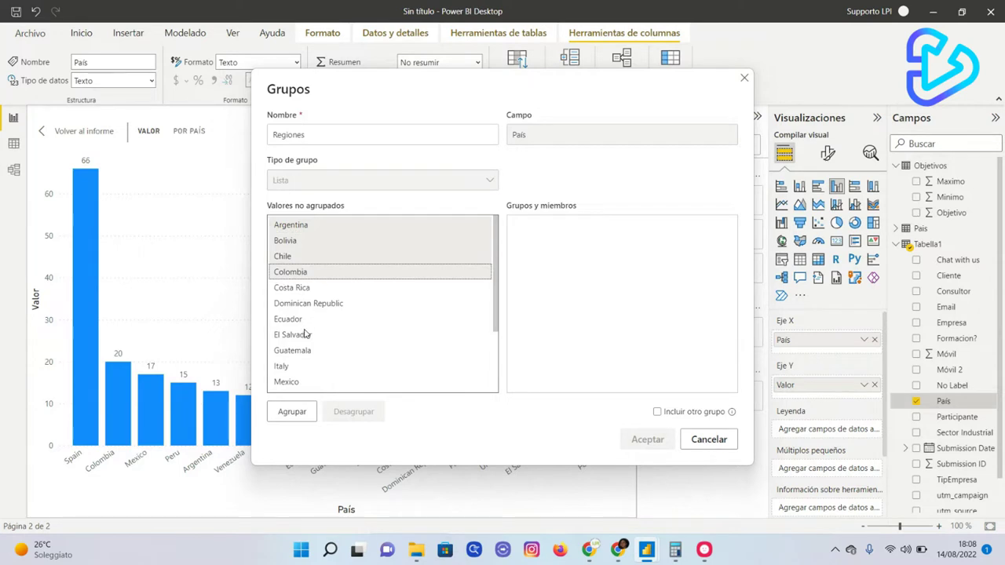
ctrl+click(297, 324)
scroll(301, 354, down, 2)
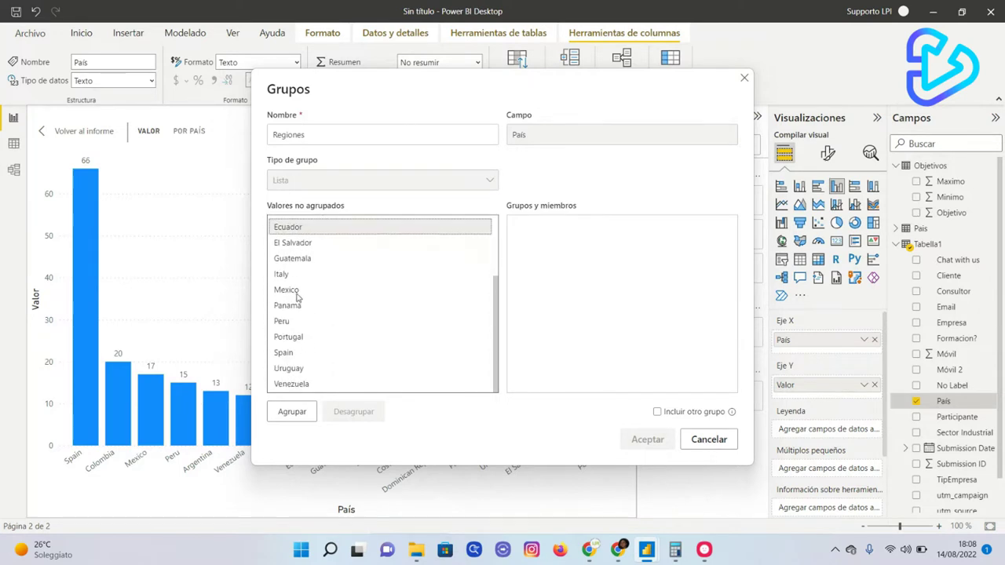
ctrl+click(288, 323)
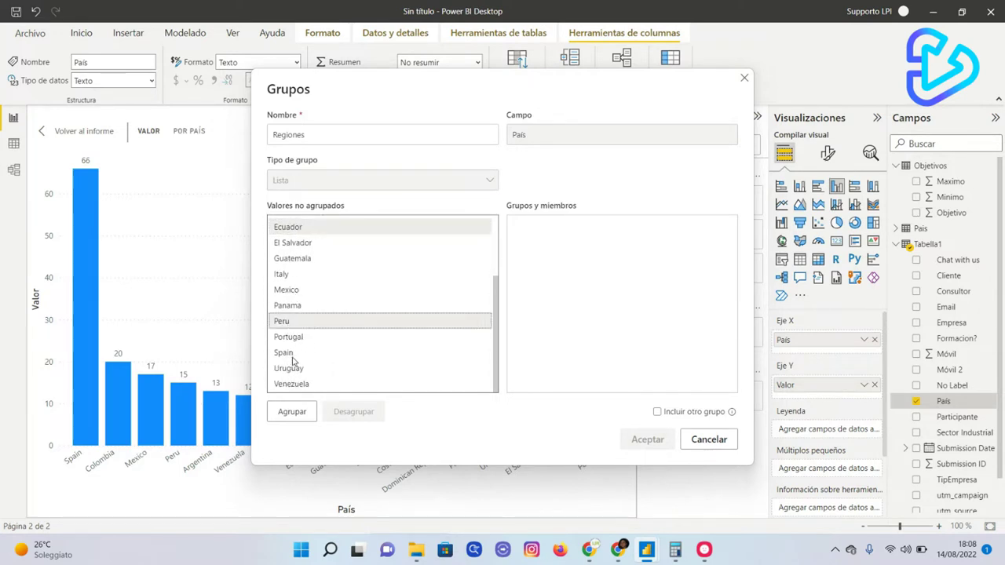
ctrl+click(292, 369)
ctrl+click(300, 387)
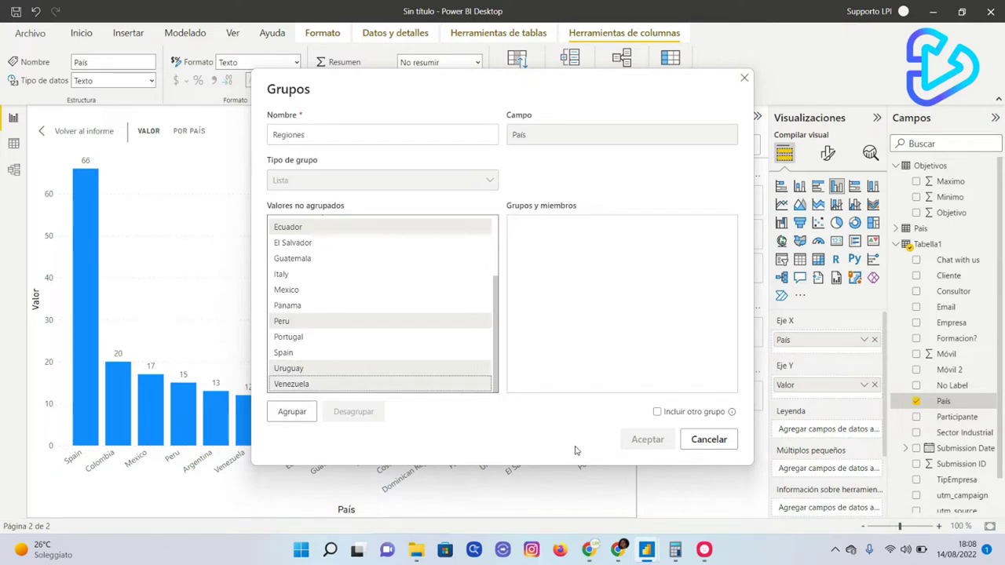
click(292, 412)
double_click(570, 226)
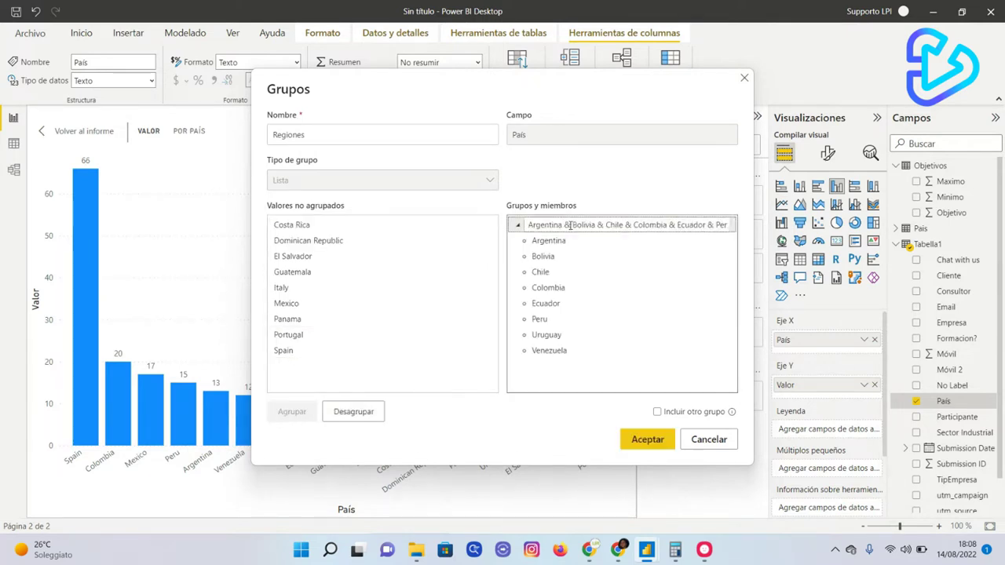
text(SudAmerica)
key(Return)
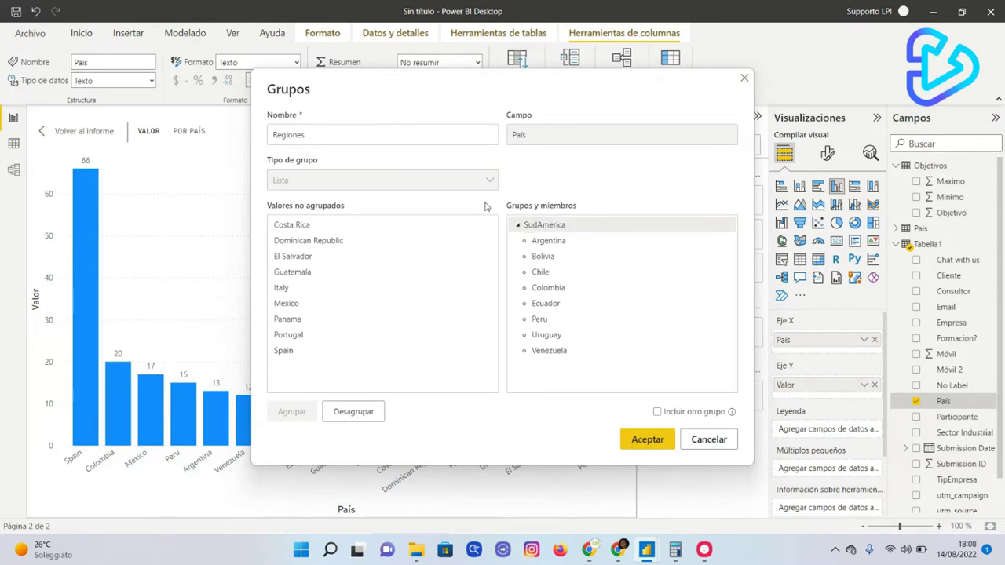
Step: Group Portugal, Spain and Italy, and name the group Europa
click(291, 336)
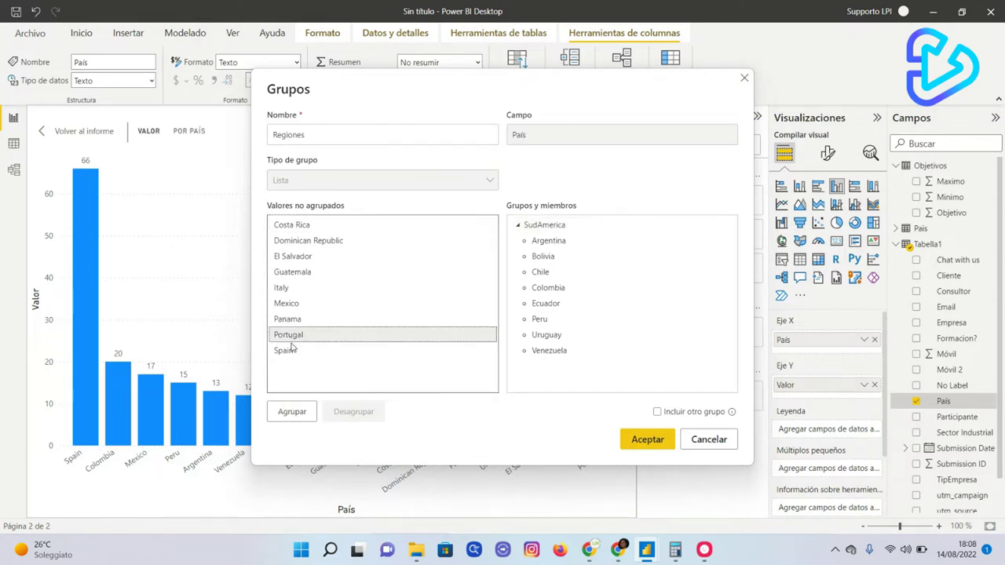
ctrl+click(284, 351)
ctrl+click(284, 289)
click(292, 410)
double_click(565, 226)
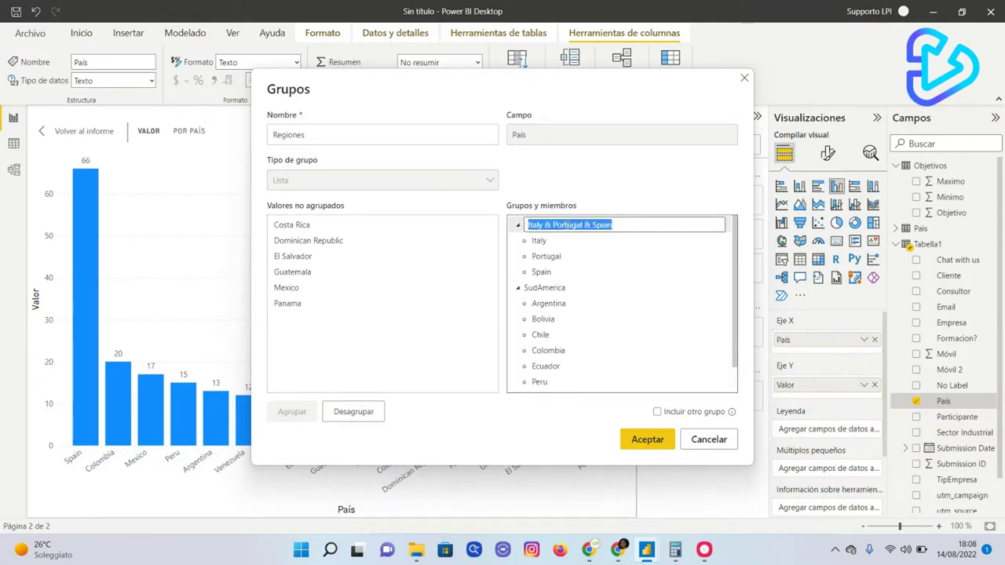
text(Europa)
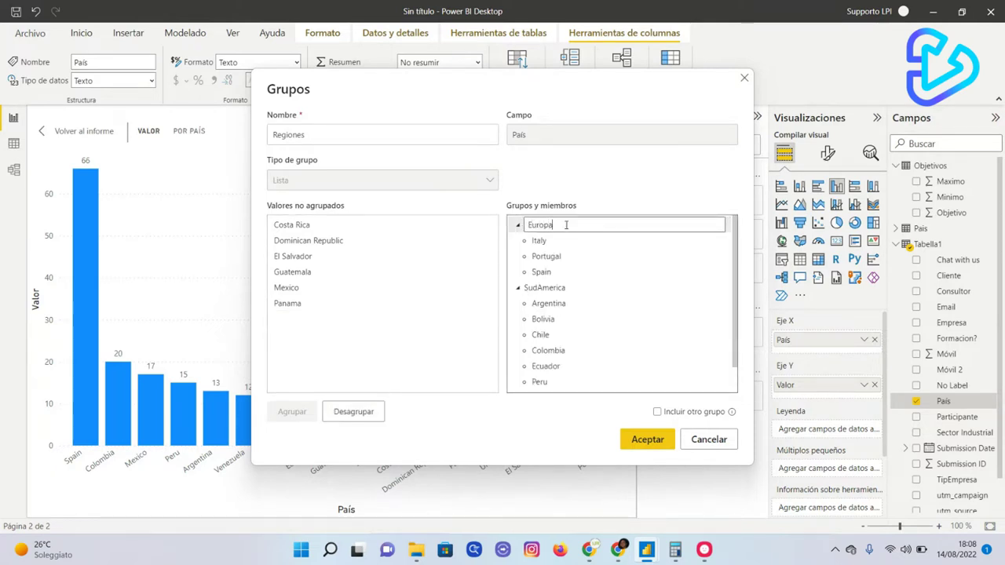
key(Return)
Step: Group the remaining countries, Costa Rica, Dominican Republic, El Salvador, Guatemala, Mexico and Panama, and name the group CentroAmerica
click(305, 225)
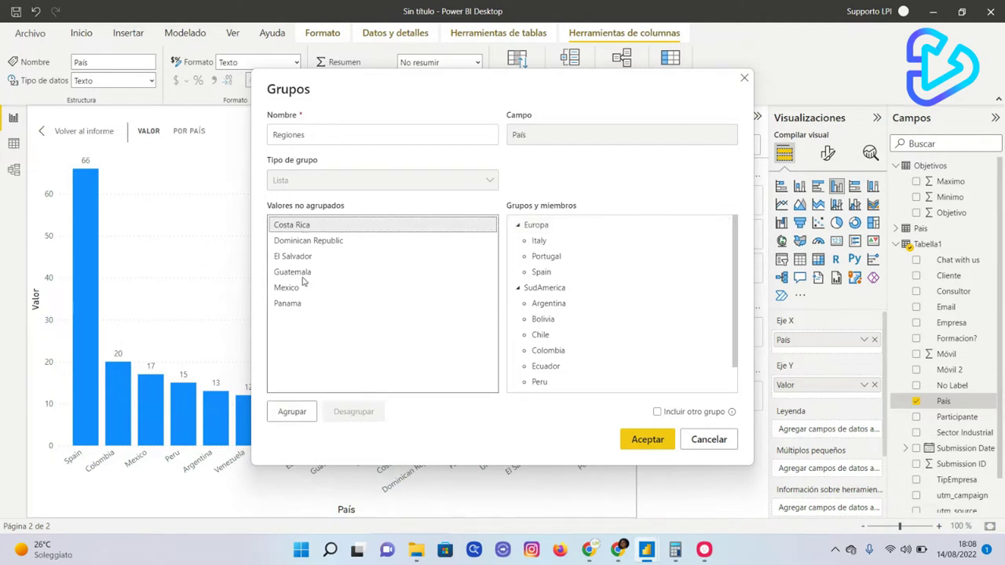
shift+click(299, 307)
click(305, 410)
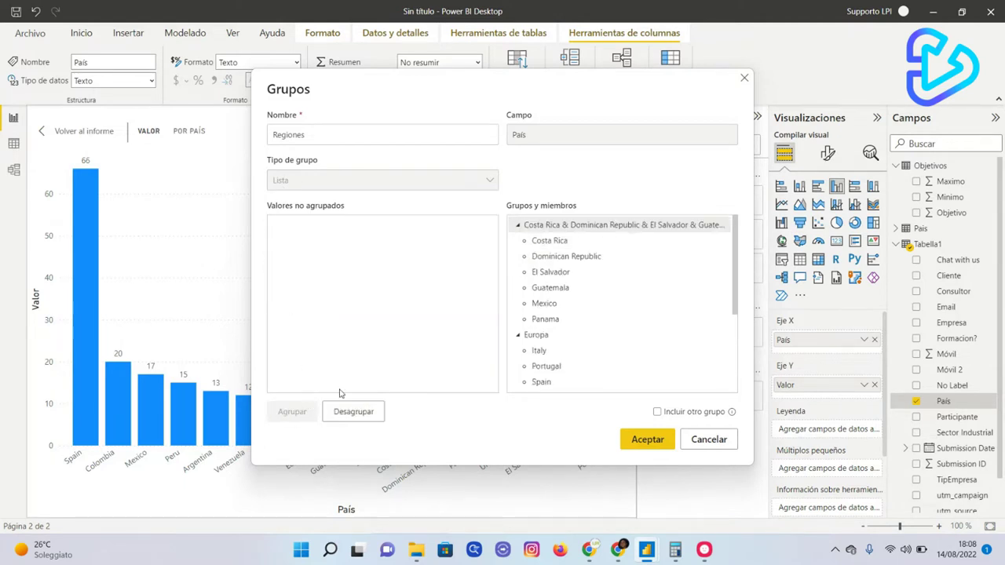
double_click(577, 228)
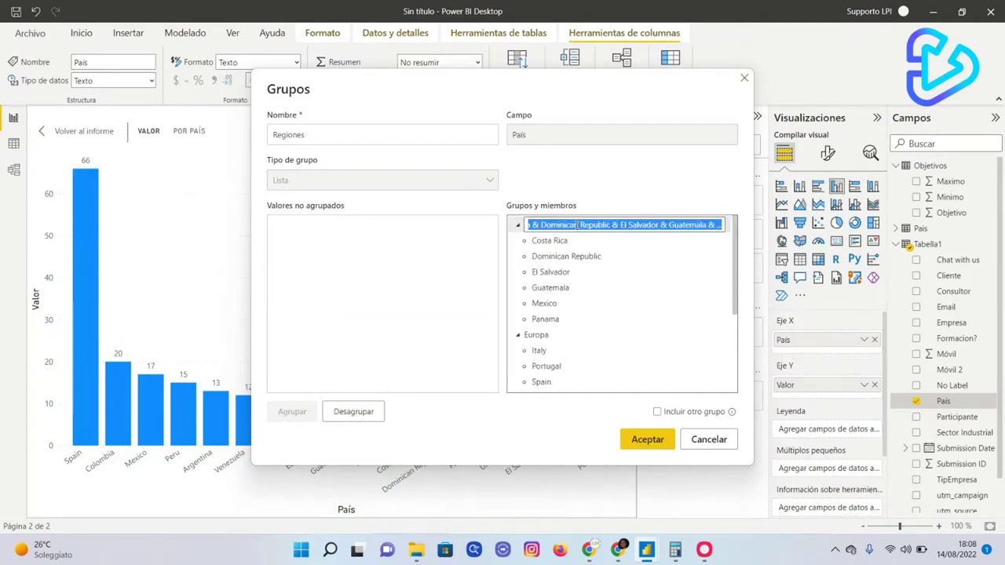
text(CentroAmerica)
key(Return)
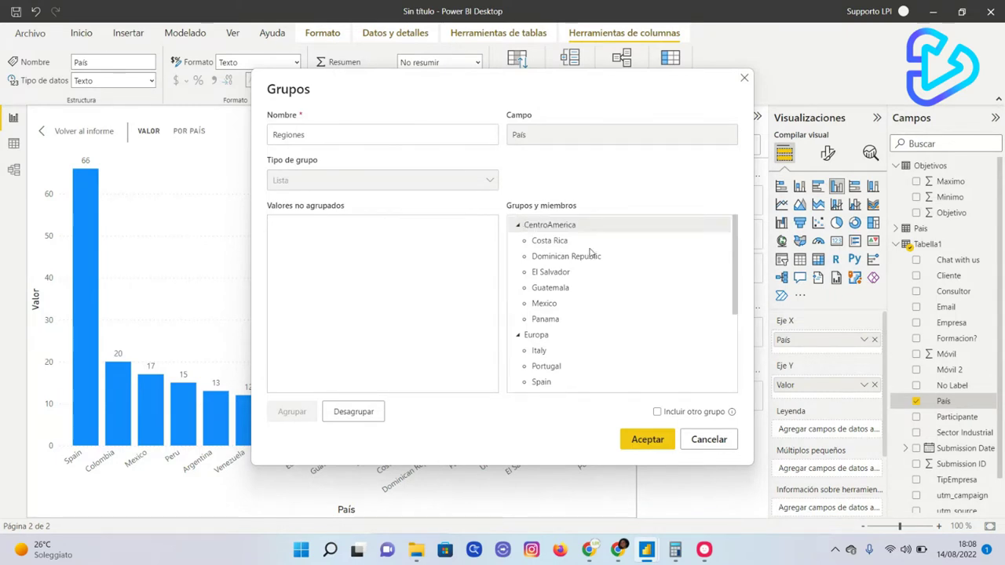
Step: Collapse the CentroAmerica, Europa and SudAmerica groups and accept the Regiones grouping
click(646, 439)
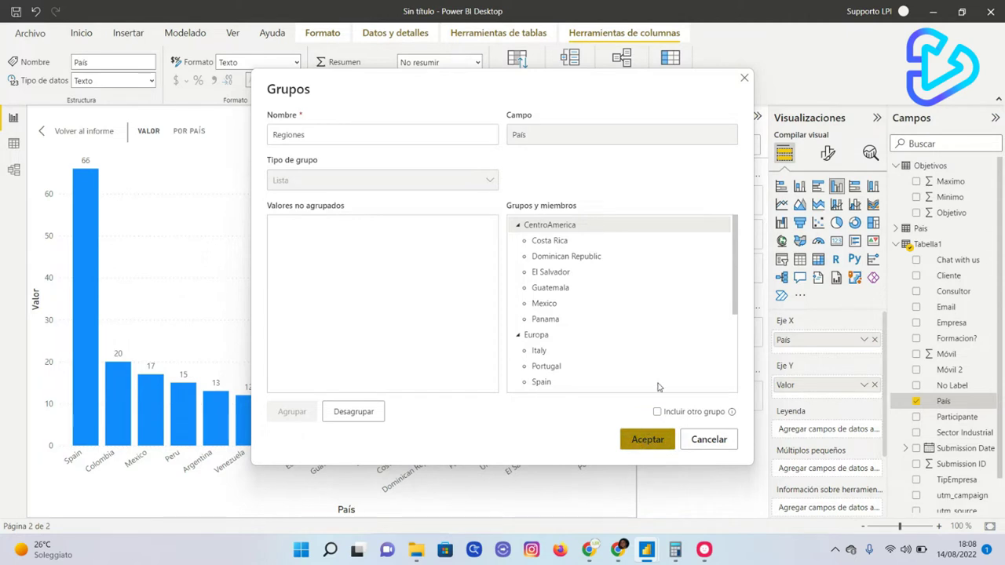
click(518, 227)
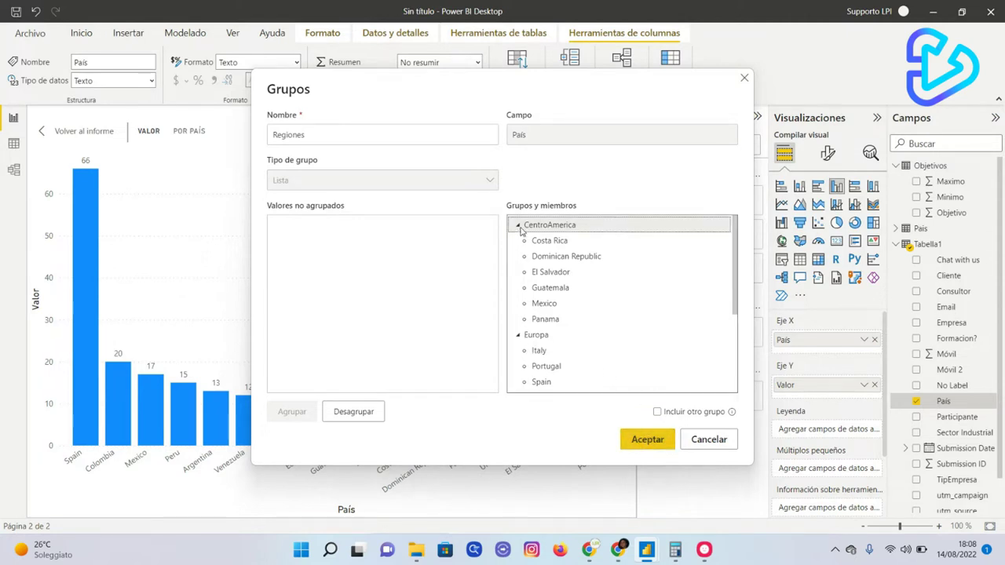
click(518, 241)
click(517, 256)
click(646, 440)
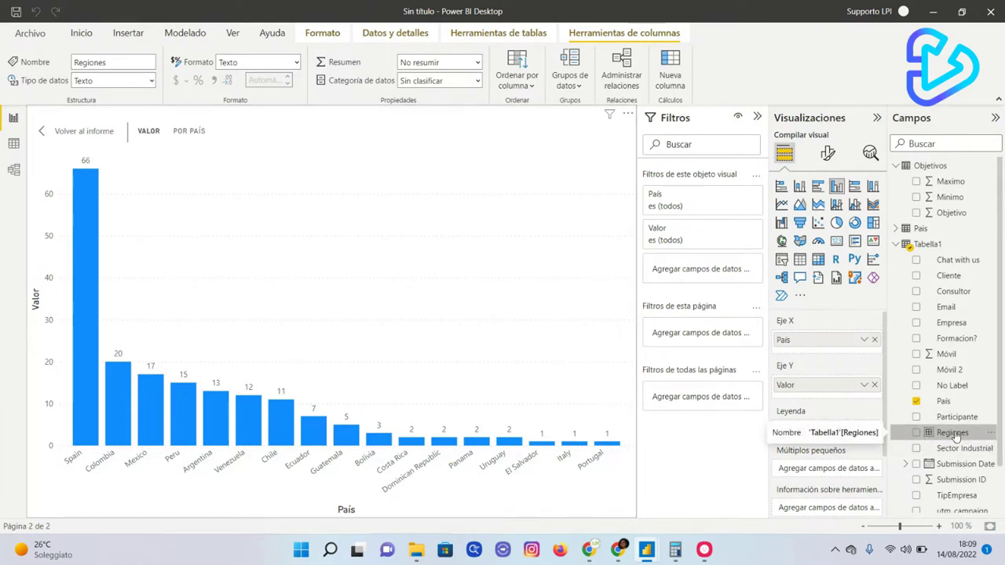
Step: Add the Regiones field above País on the chart's X axis, and check the country level before returning to the region level
drag(955, 436, 840, 340)
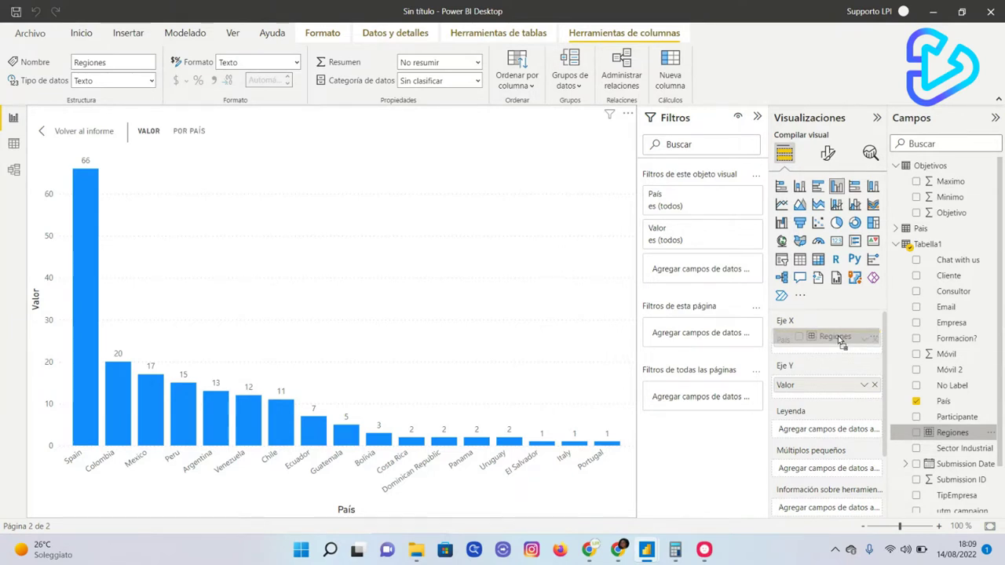
drag(840, 340, 835, 340)
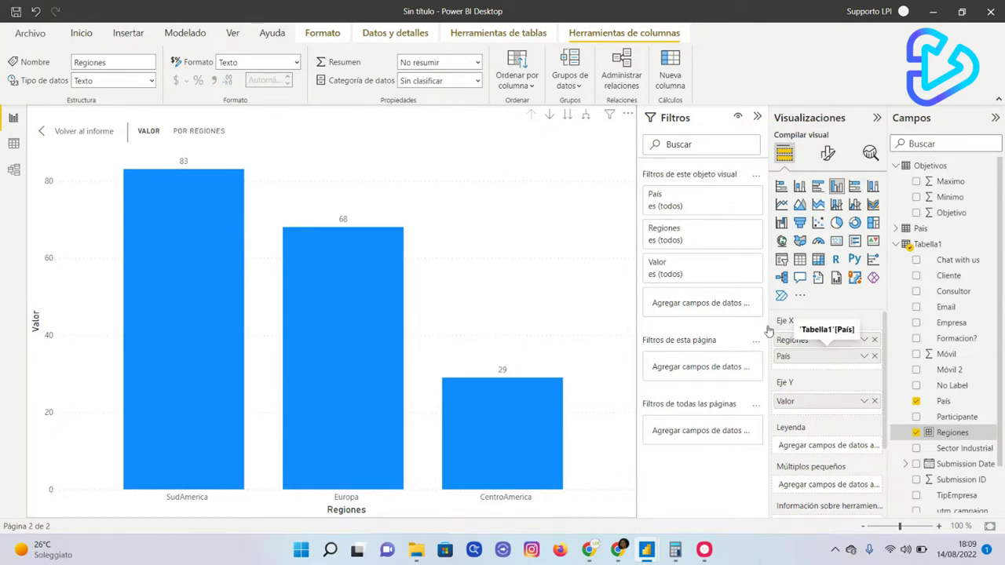
click(570, 116)
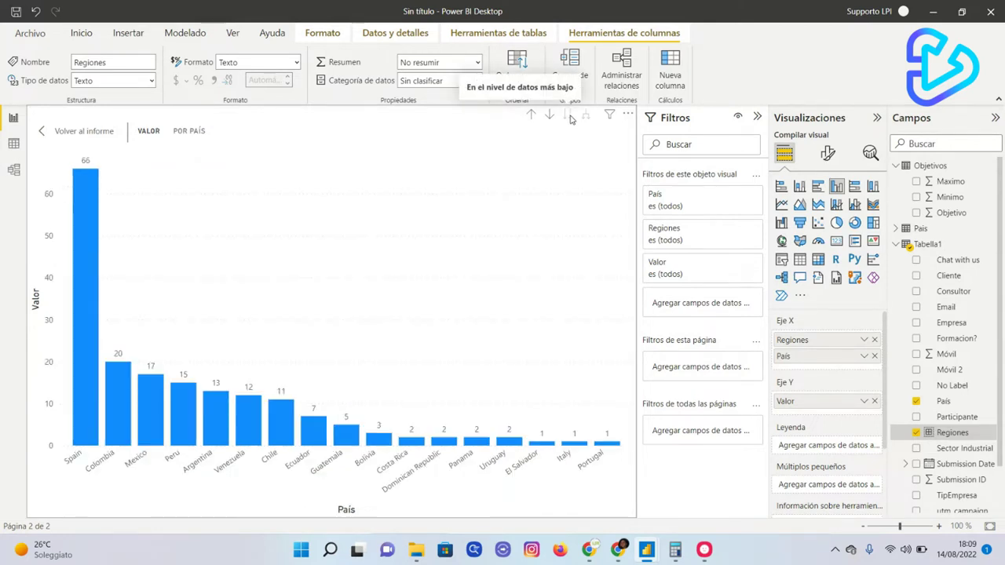
click(532, 117)
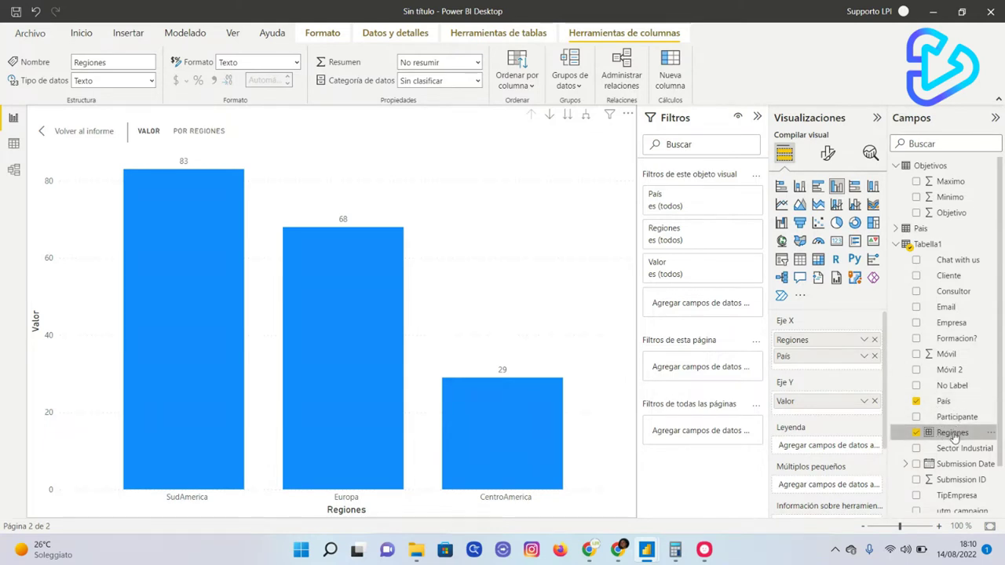
Step: Add the TipEmpresa and Empresa fields below País in the chart's X axis hierarchy
click(915, 400)
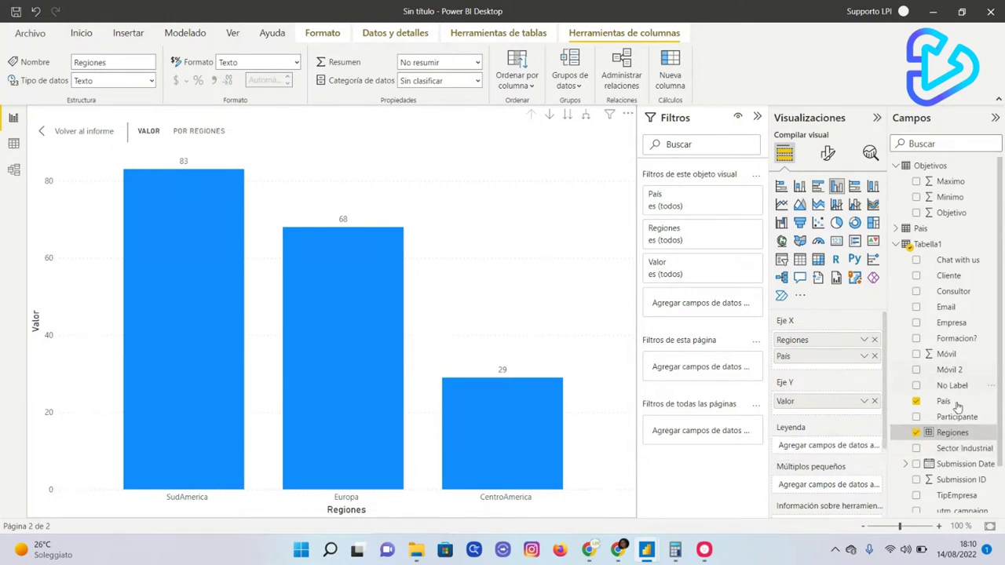
drag(951, 488, 833, 365)
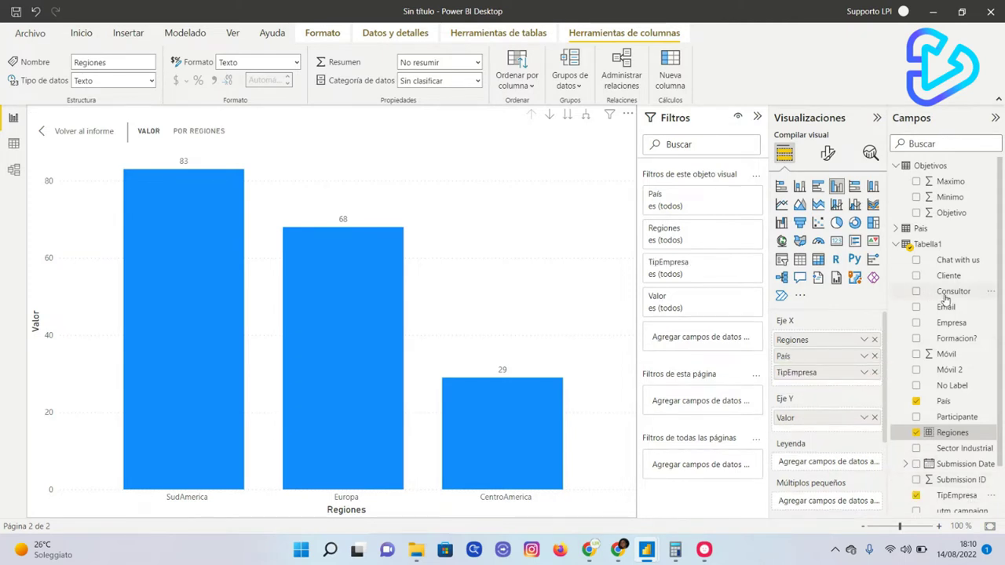
drag(951, 323, 848, 388)
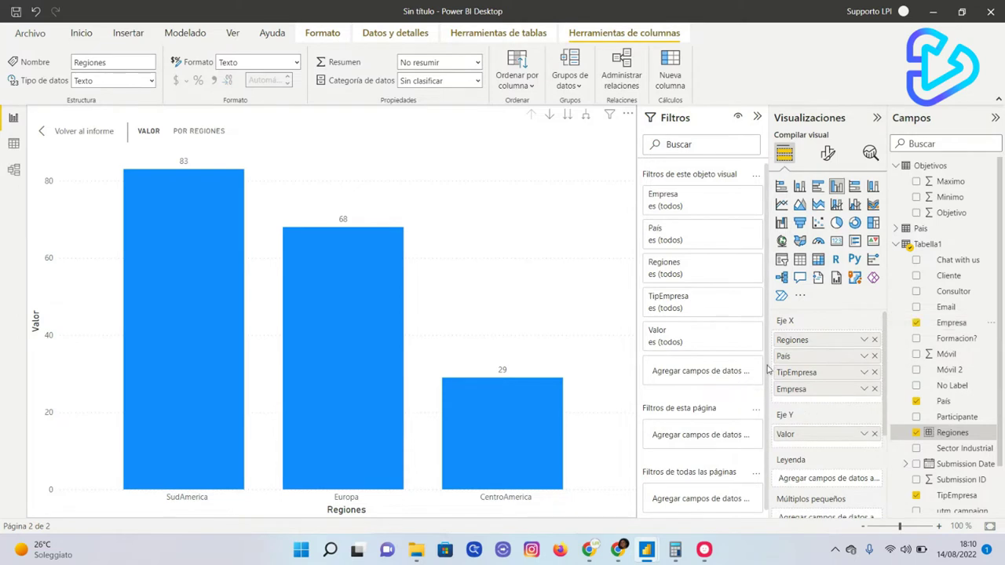
Step: Step the whole chart down through the País and TipEmpresa levels and back up to Regiones
click(568, 116)
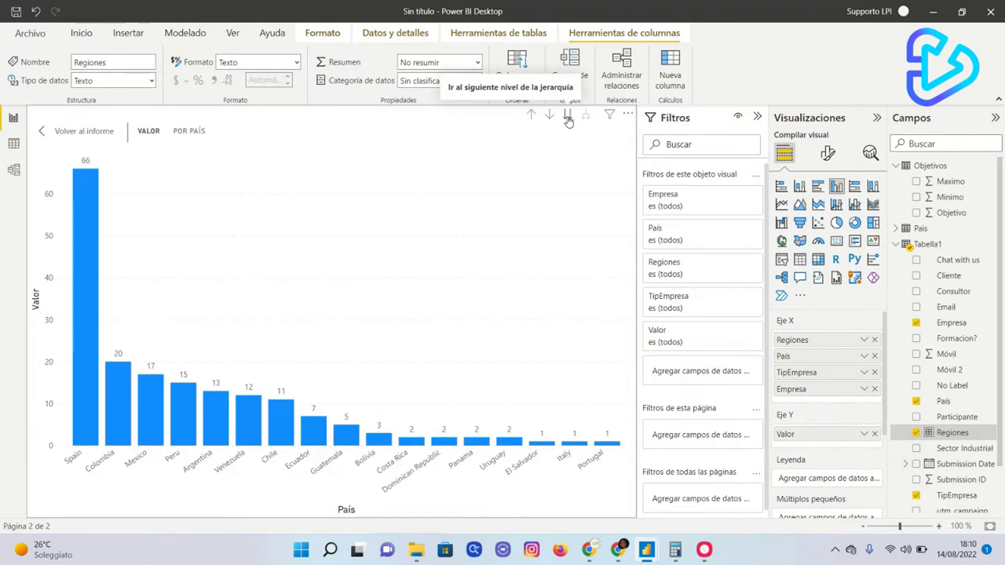
click(566, 118)
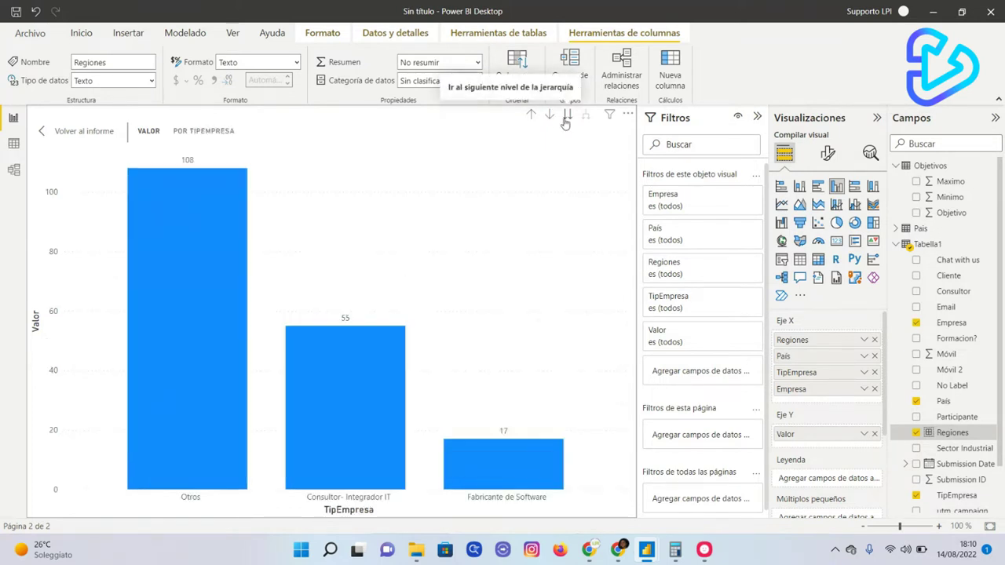
click(531, 116)
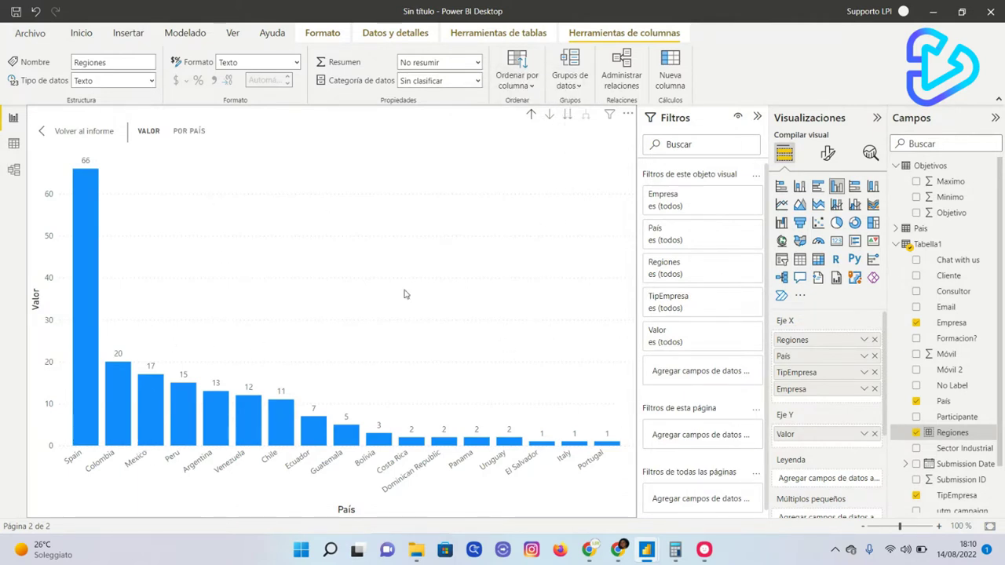
click(532, 116)
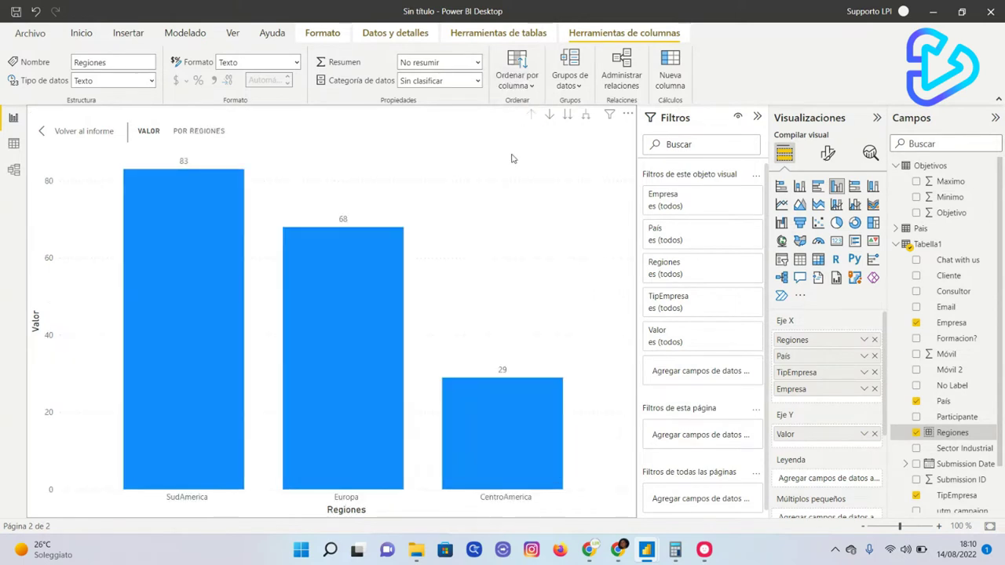
Step: Turn on drill-down mode and drill into SudAmerica, Europa and CentroAmerica, returning to the region level after each
click(551, 116)
mouse_move(189, 303)
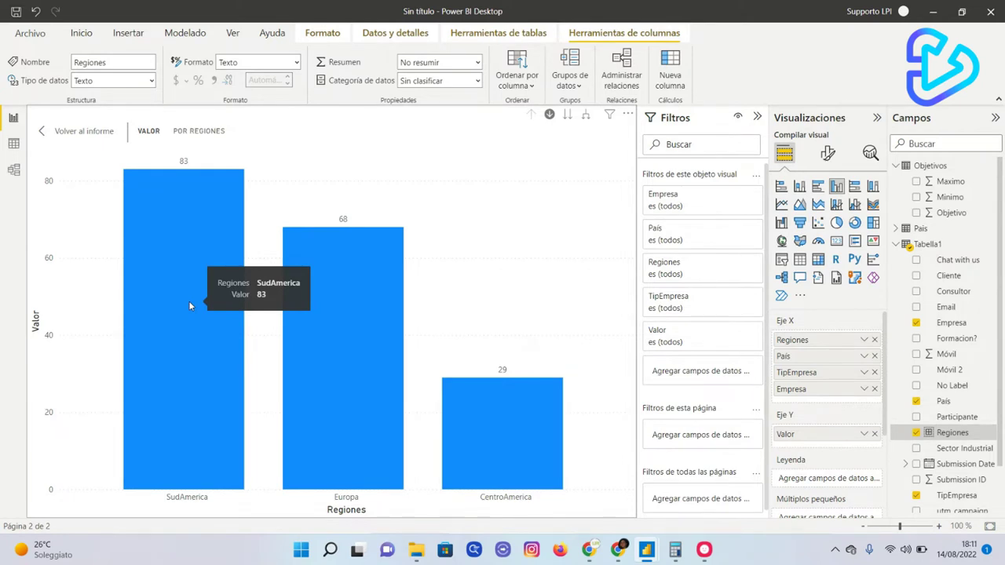
click(189, 301)
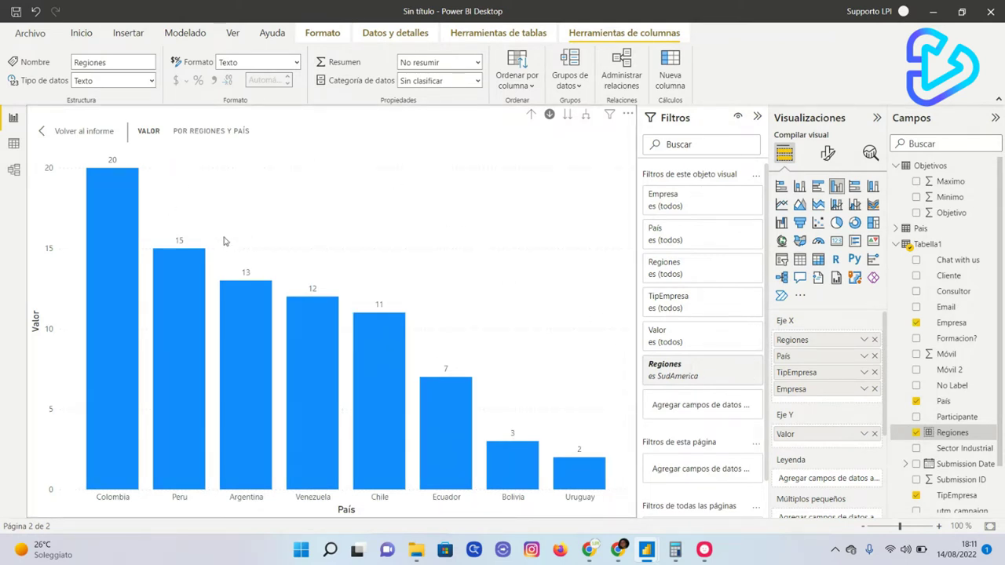
click(531, 114)
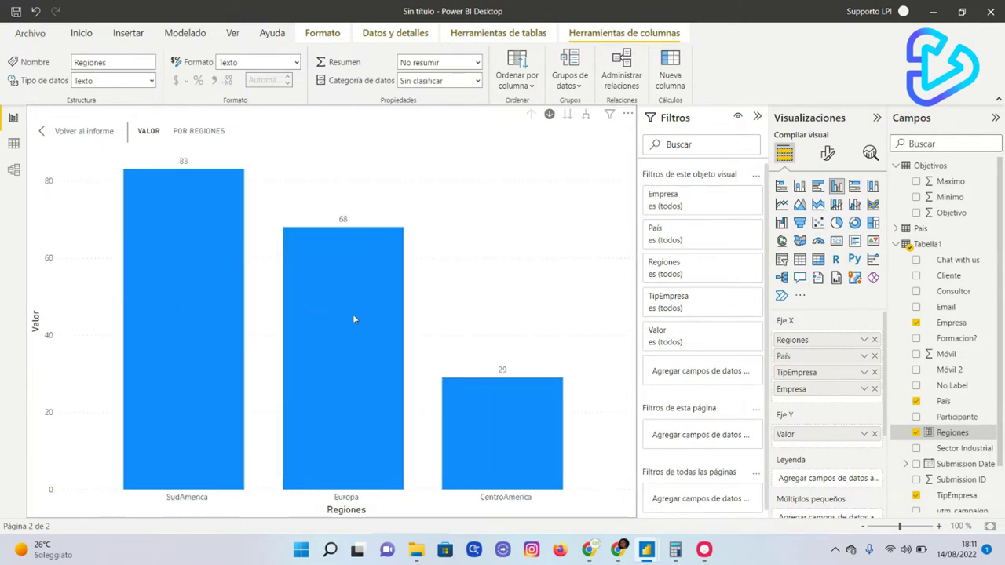
click(353, 319)
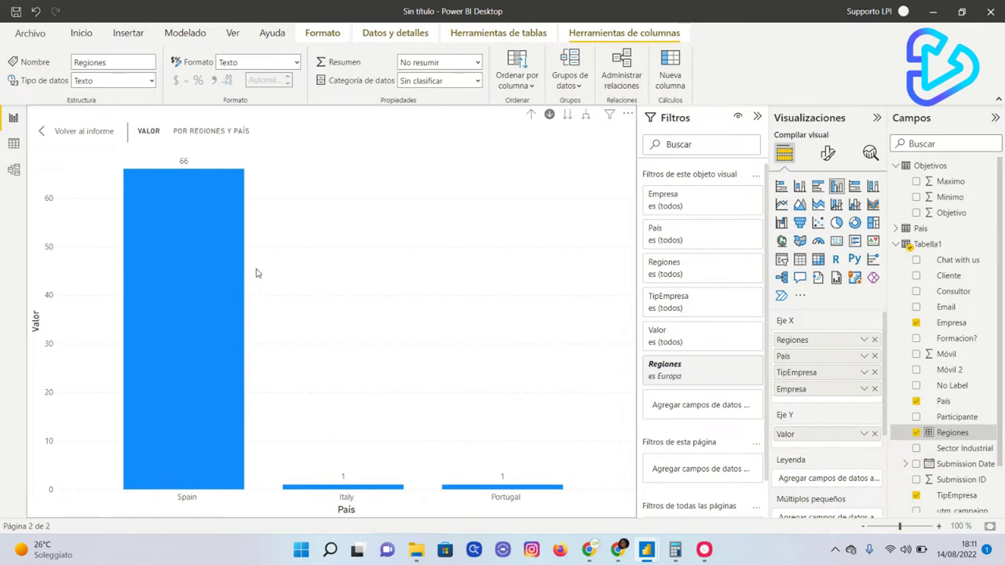
click(531, 114)
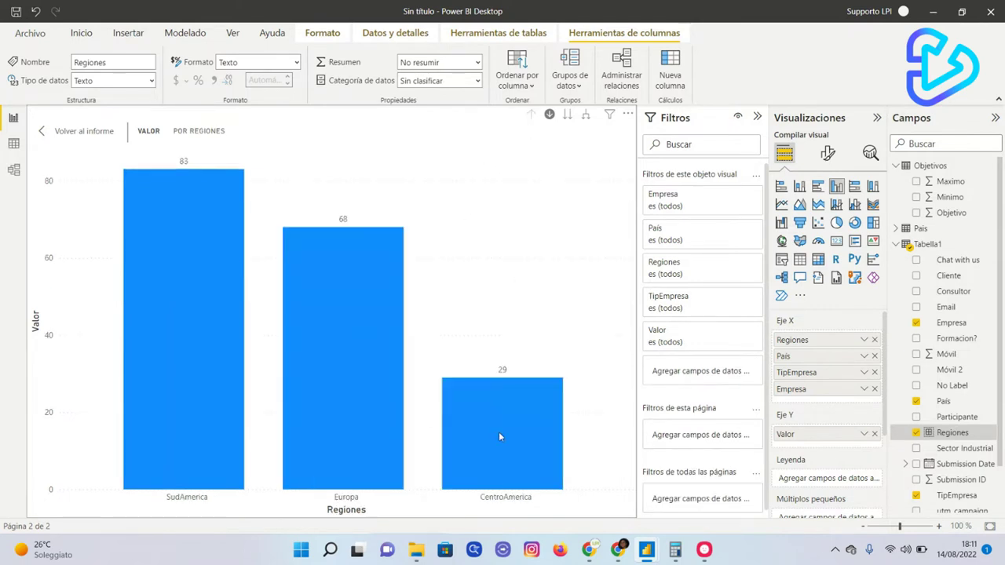
click(509, 449)
click(530, 114)
Step: Drill from SudAmerica through Colombia and Consultor- Integrador IT down to the individual companies
click(208, 308)
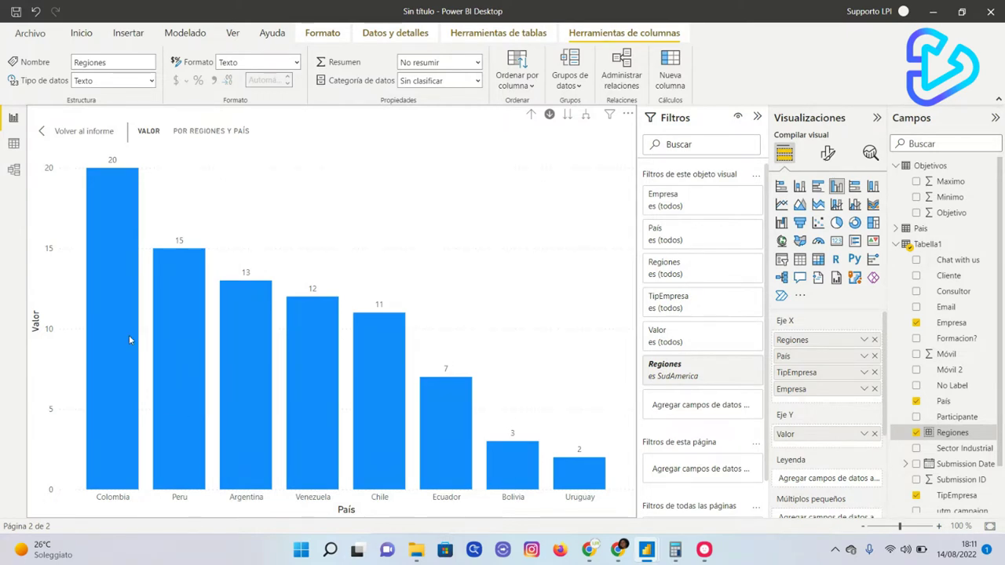
mouse_move(123, 266)
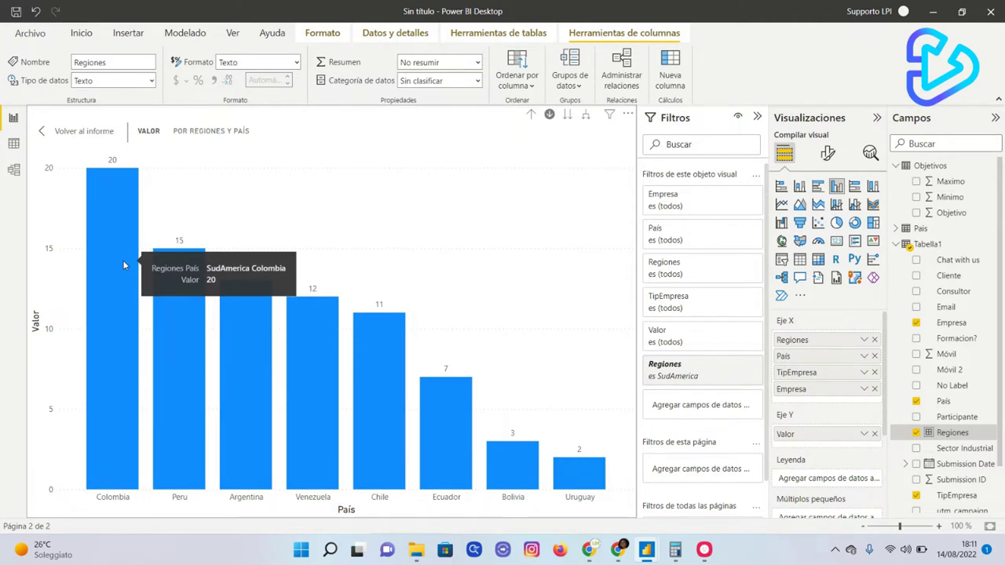
click(123, 266)
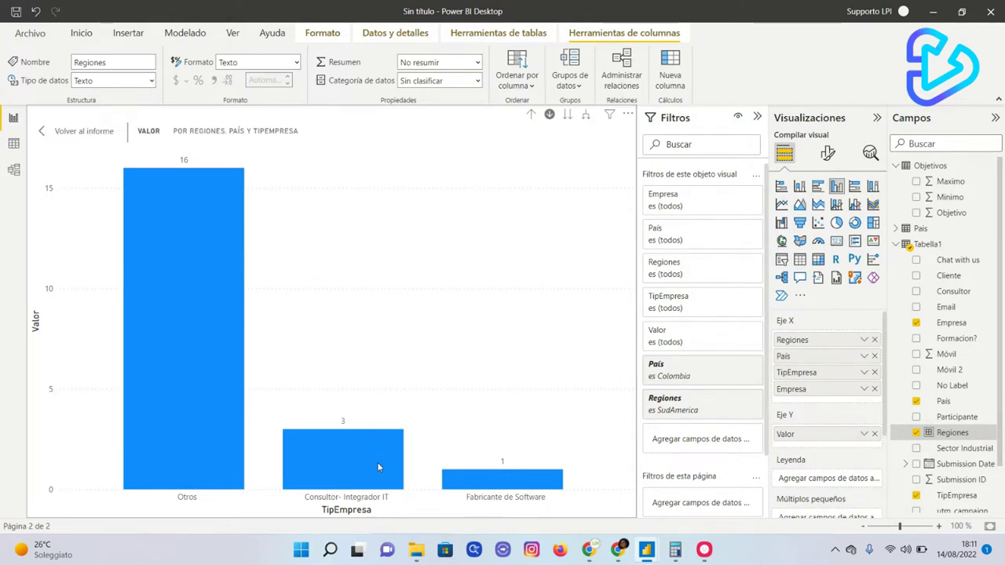
mouse_move(376, 461)
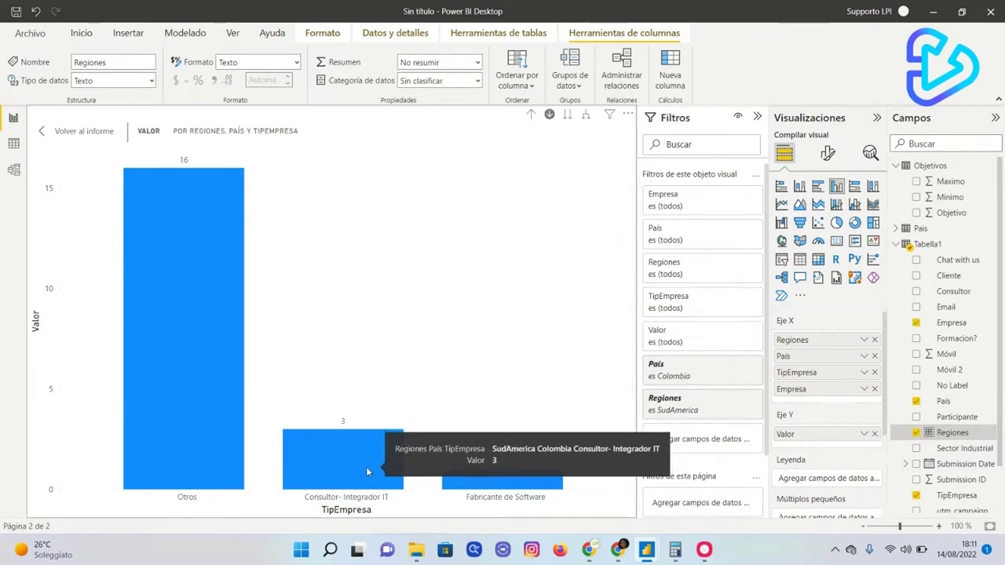
click(366, 467)
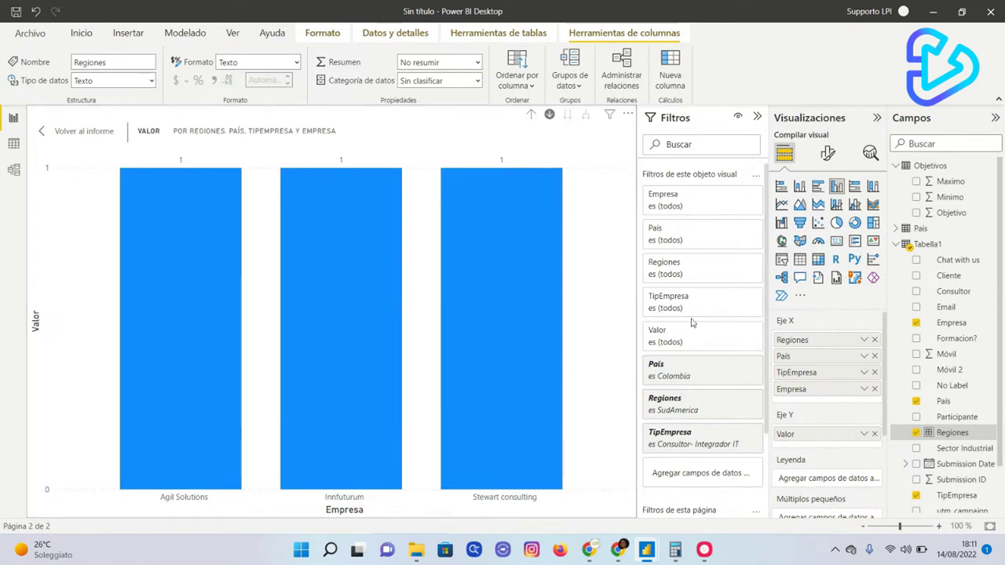
Step: Drill the chart back up to the Regiones level and return to the report page
click(532, 117)
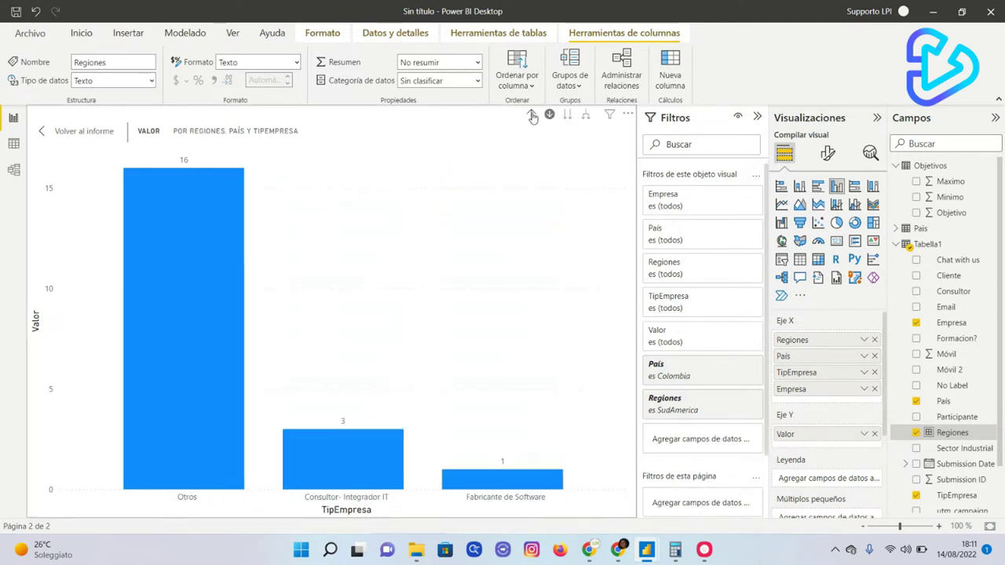
click(532, 117)
click(532, 117)
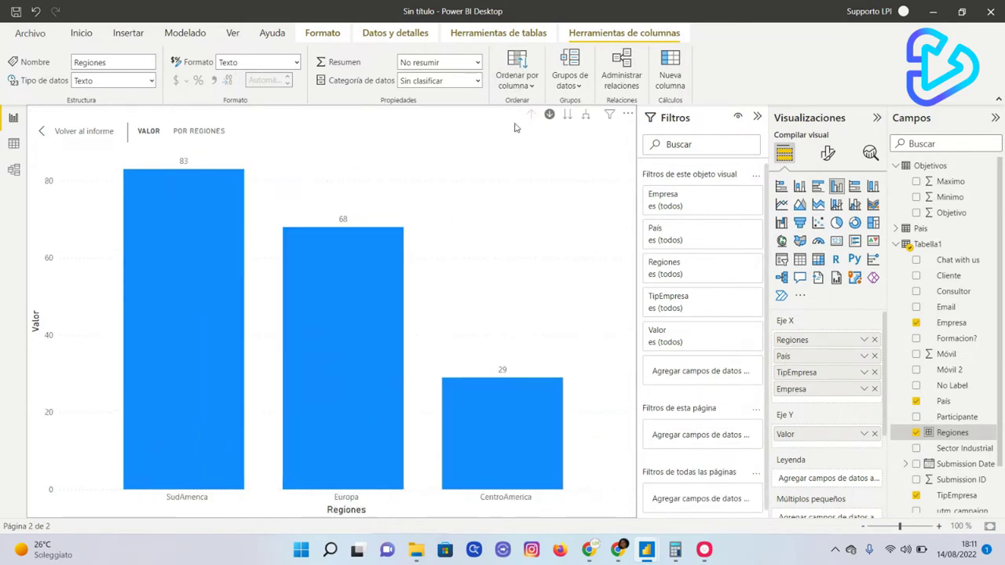
click(43, 135)
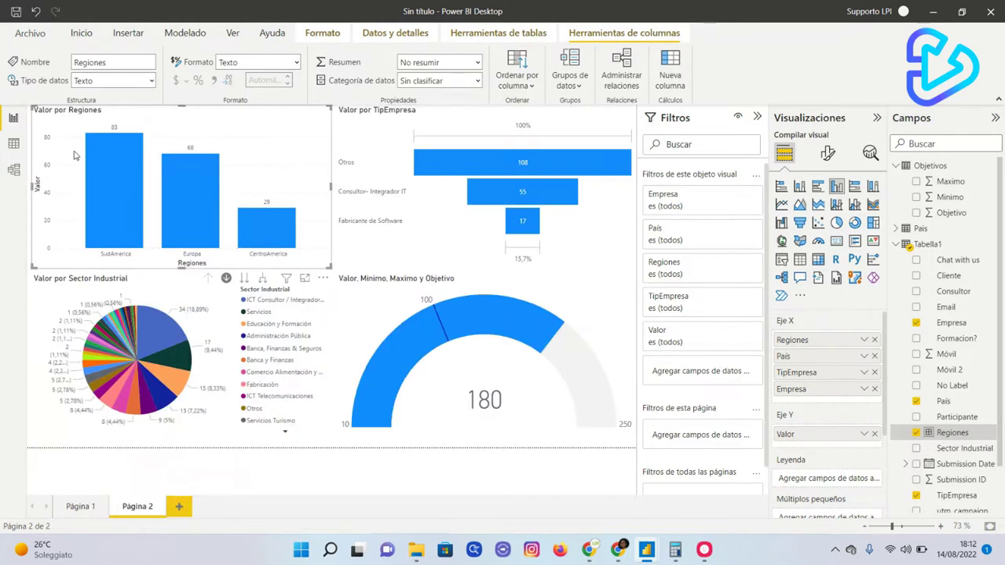
Step: Start a new data group on the pie chart's Sector Industrial field and name it Sectores
click(325, 301)
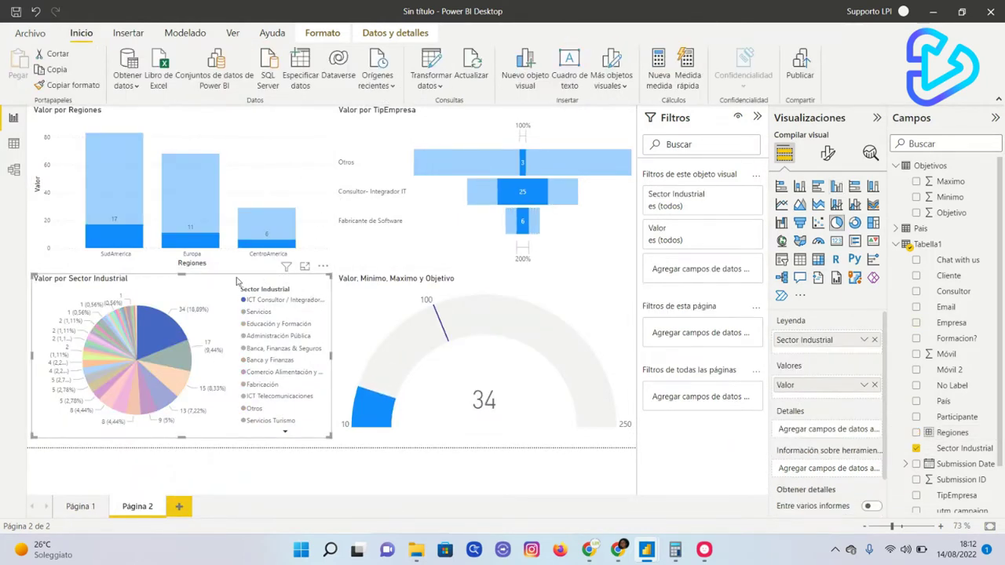
click(185, 332)
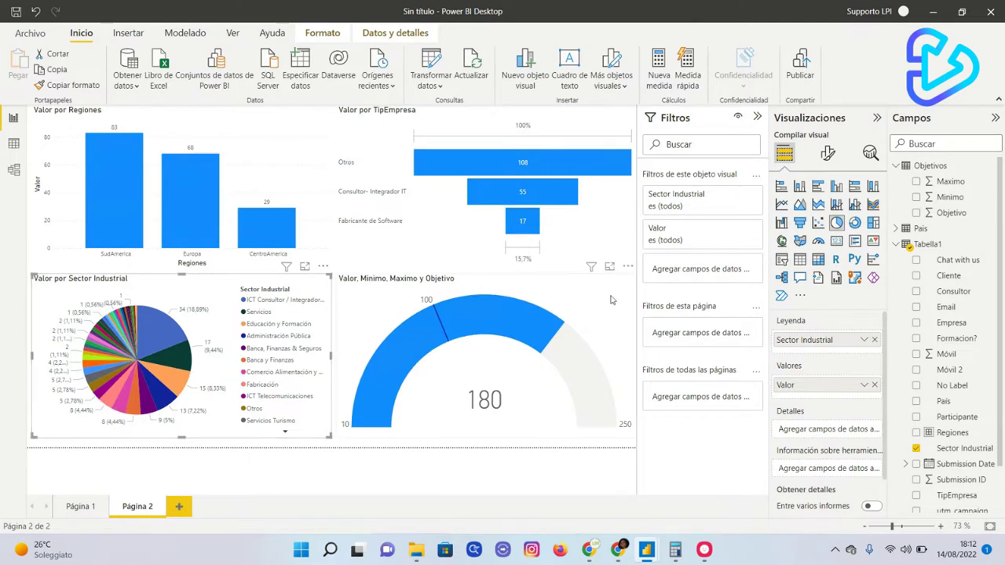
scroll(958, 460, down, 1)
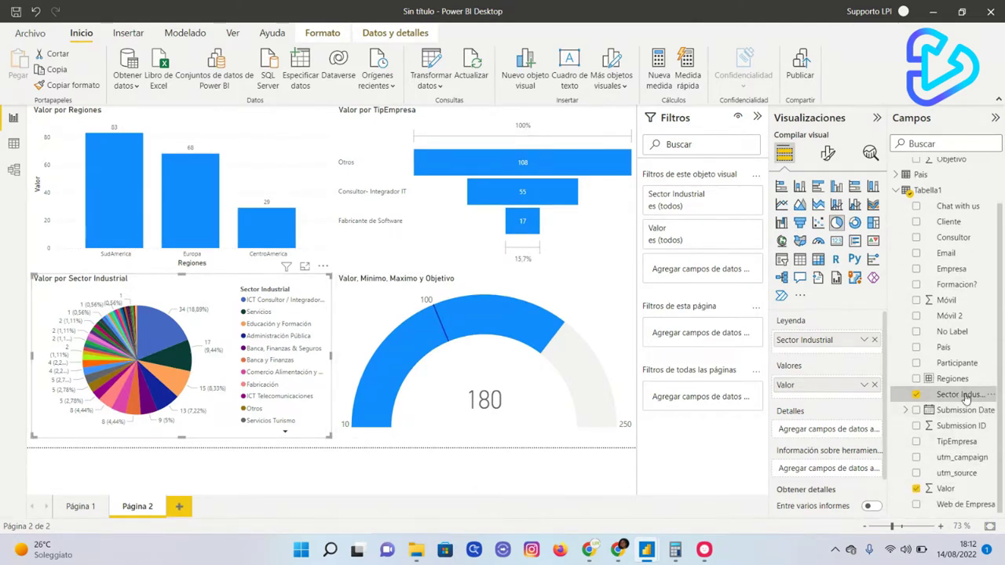
click(962, 394)
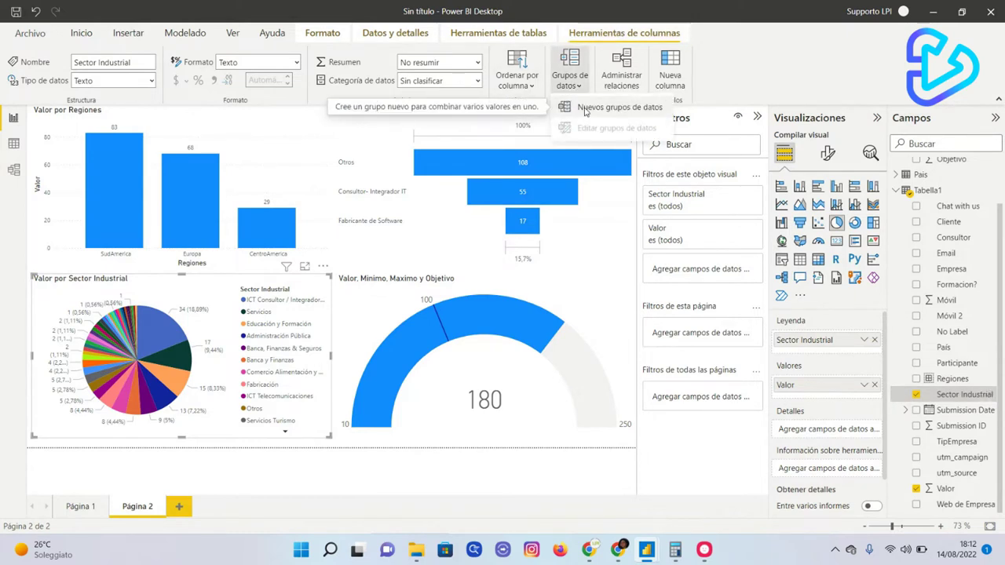
click(593, 110)
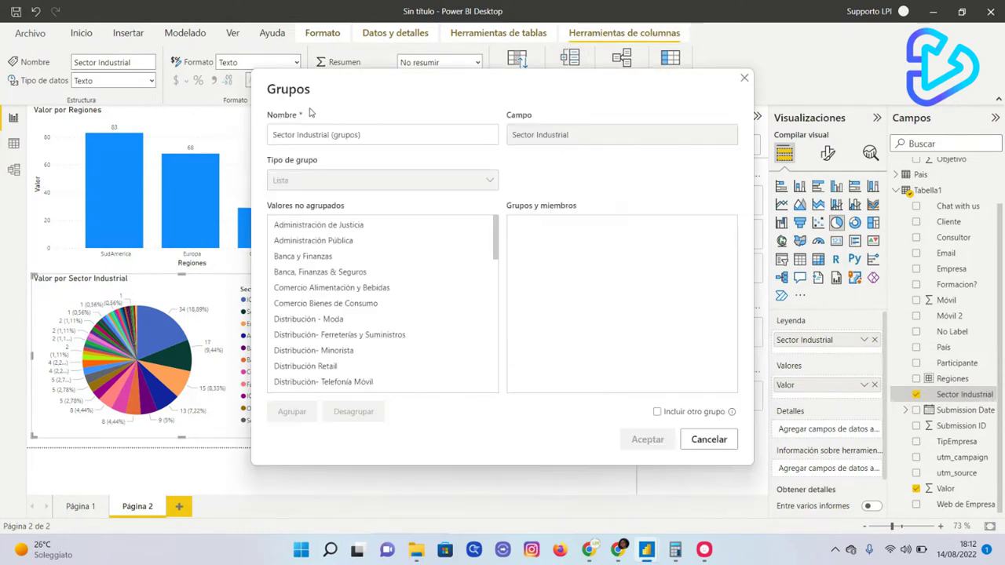
drag(384, 138, 251, 130)
text(Sectores)
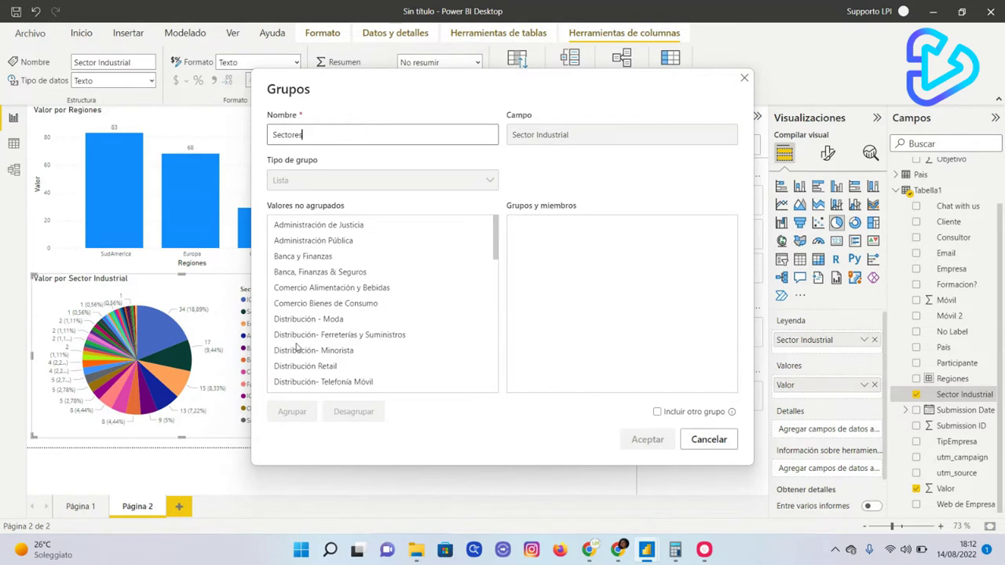
Step: Group Banca y Finanzas with Banca, Finanzas & Seguros
click(311, 258)
ctrl+click(325, 272)
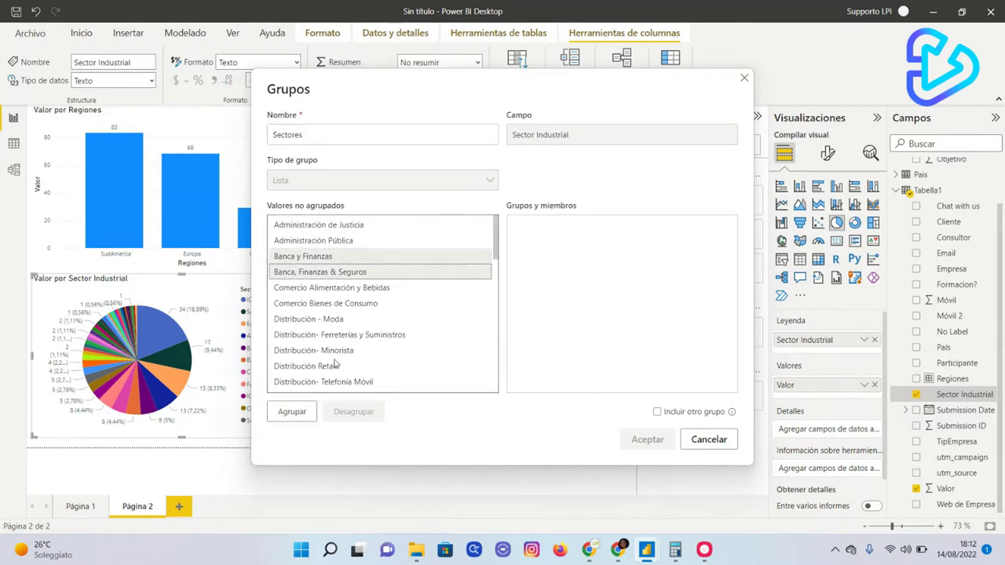
click(295, 414)
Step: Group the sectors from Comercio Alimentación y Bebidas through Distribución-Mayoristas, and put Educación y Formación in a group of its own
click(322, 259)
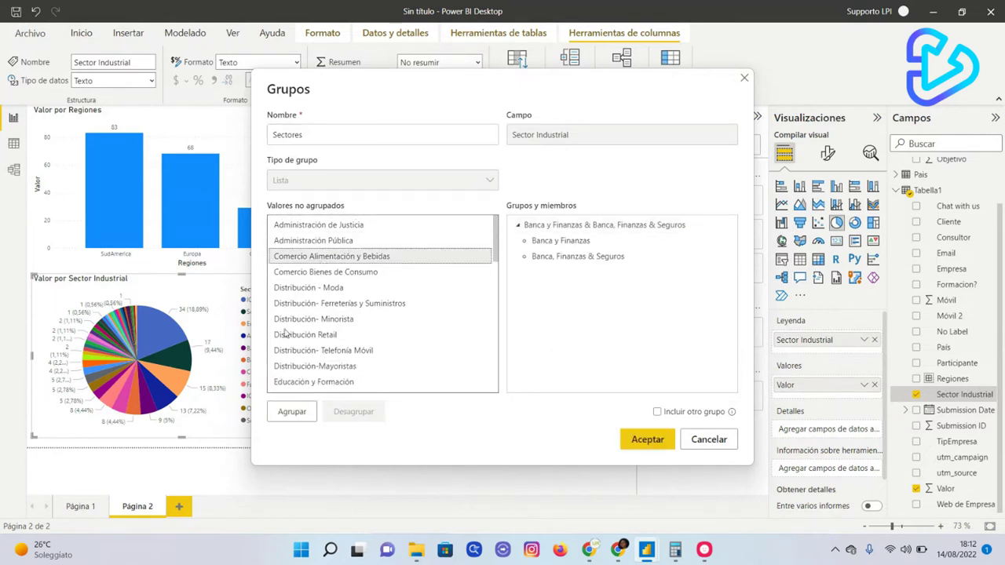
shift+click(306, 369)
click(293, 411)
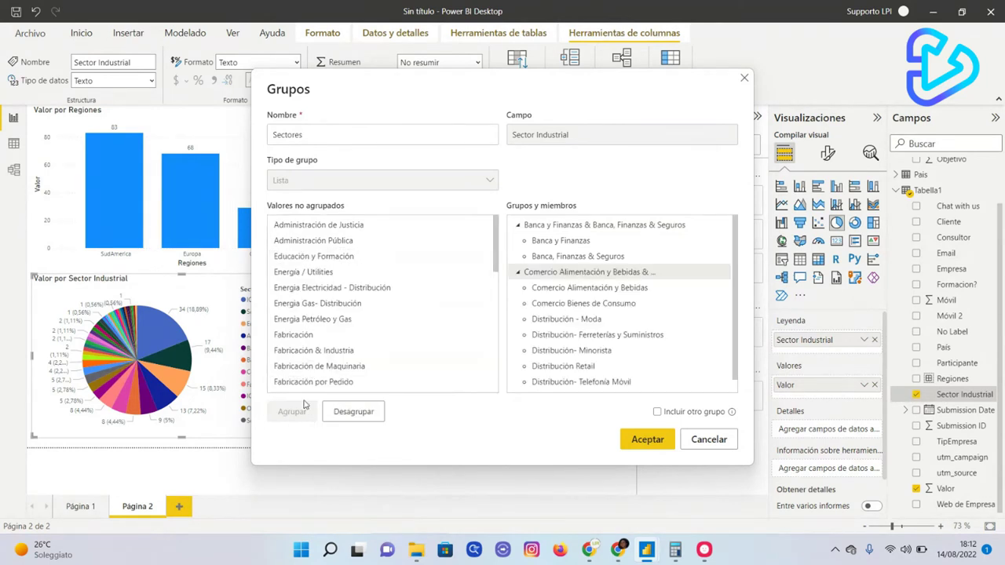
click(309, 258)
click(291, 413)
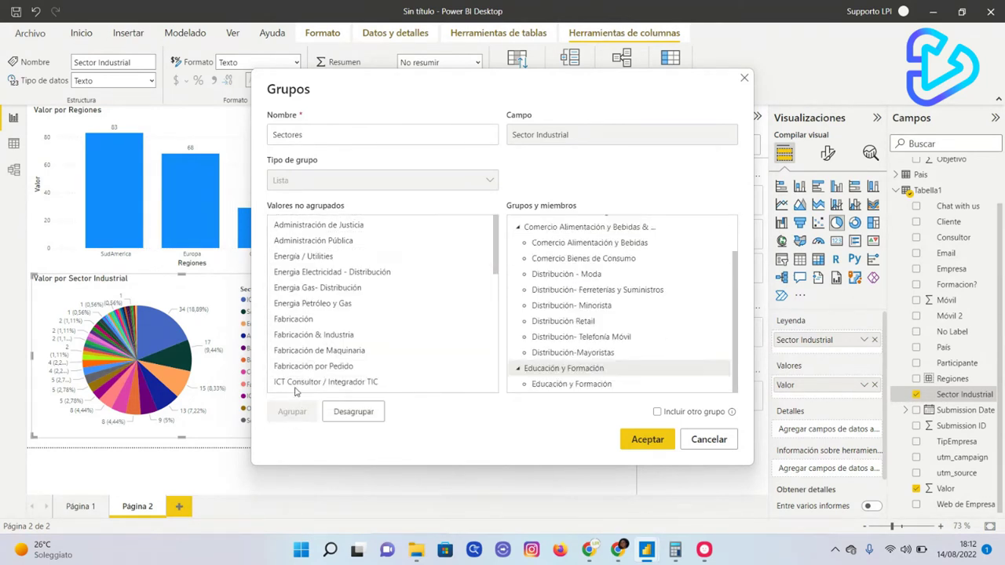
Step: Group the Energía sectors from Energía / Utilities through Energía Petróleo y Gas, and put the four Fabricación sectors in another group
click(290, 257)
shift+click(298, 304)
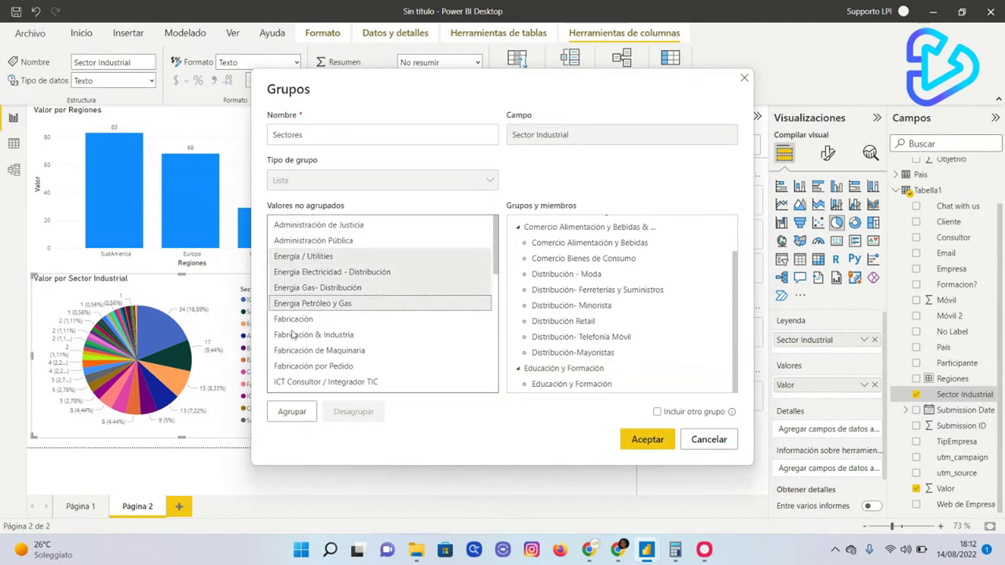
click(291, 412)
click(289, 259)
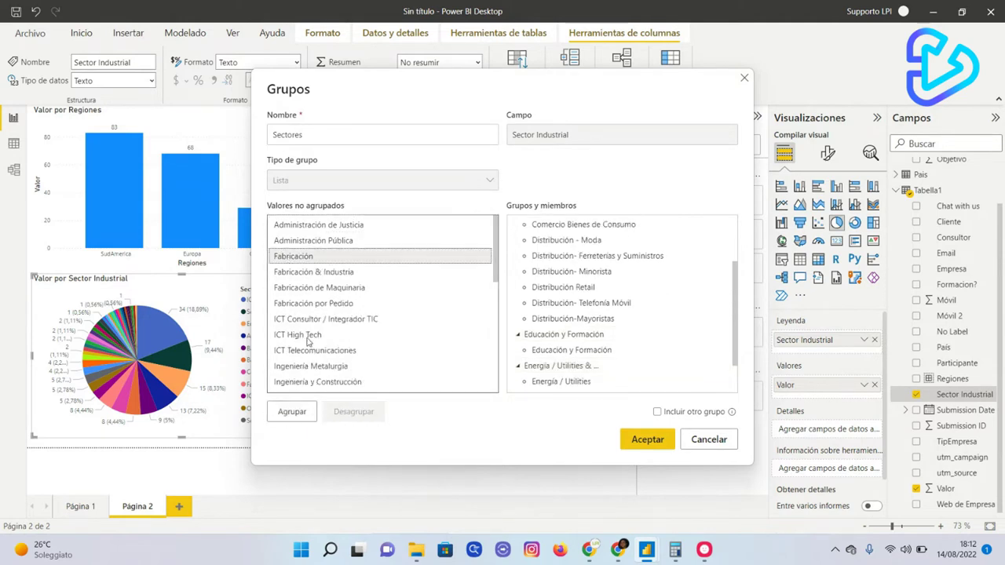
shift+click(309, 304)
click(303, 407)
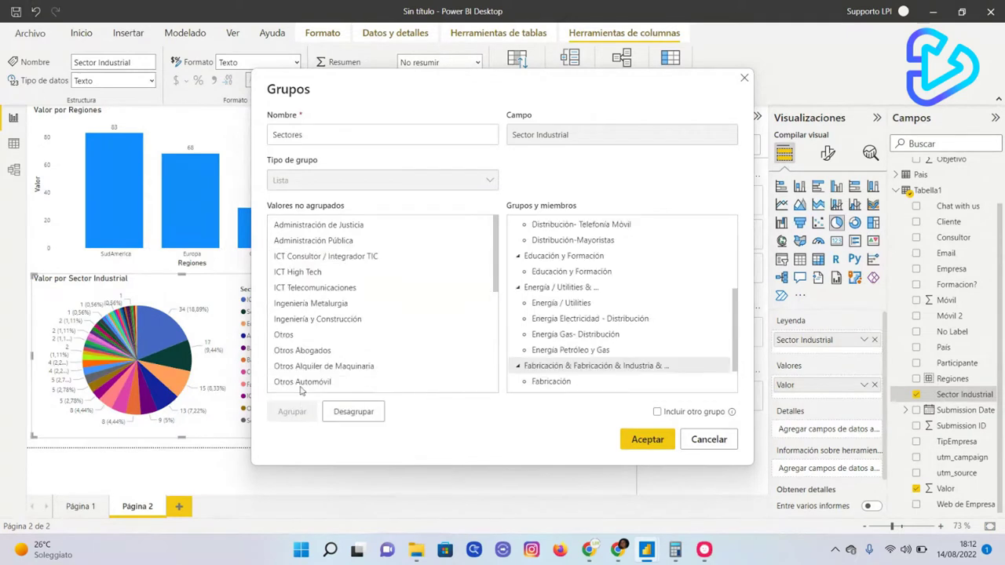
Step: Group the sectors from ICT Consultor / Integrador TIC through Ingeniería y Construcción, and group those from Otros through Otros Téxtil
click(288, 260)
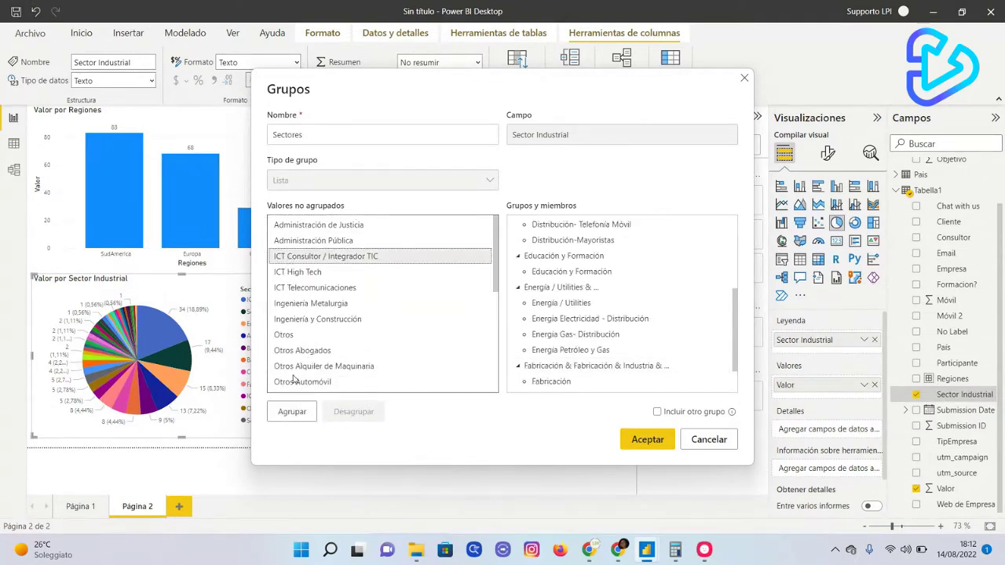
shift+click(299, 322)
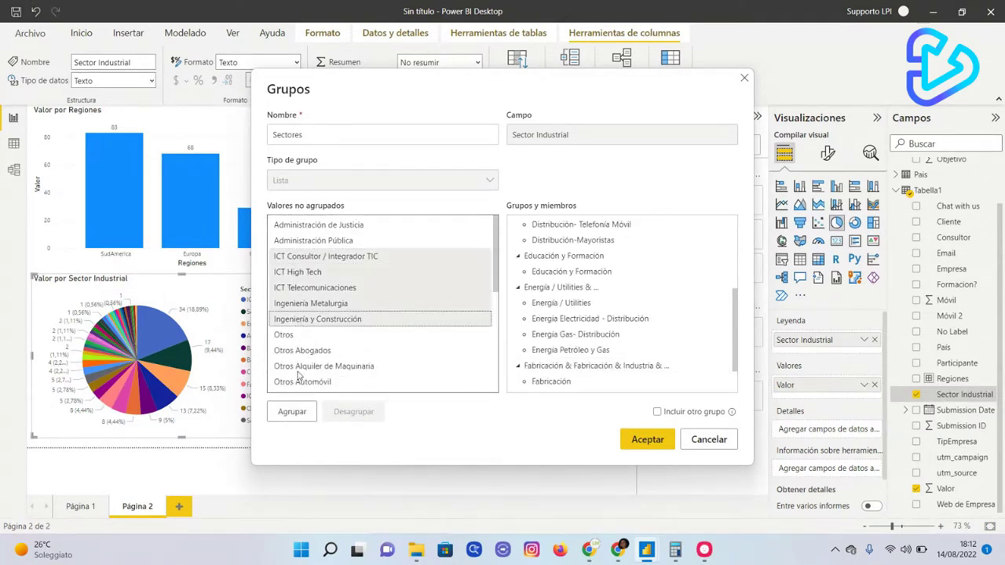
click(291, 412)
click(286, 259)
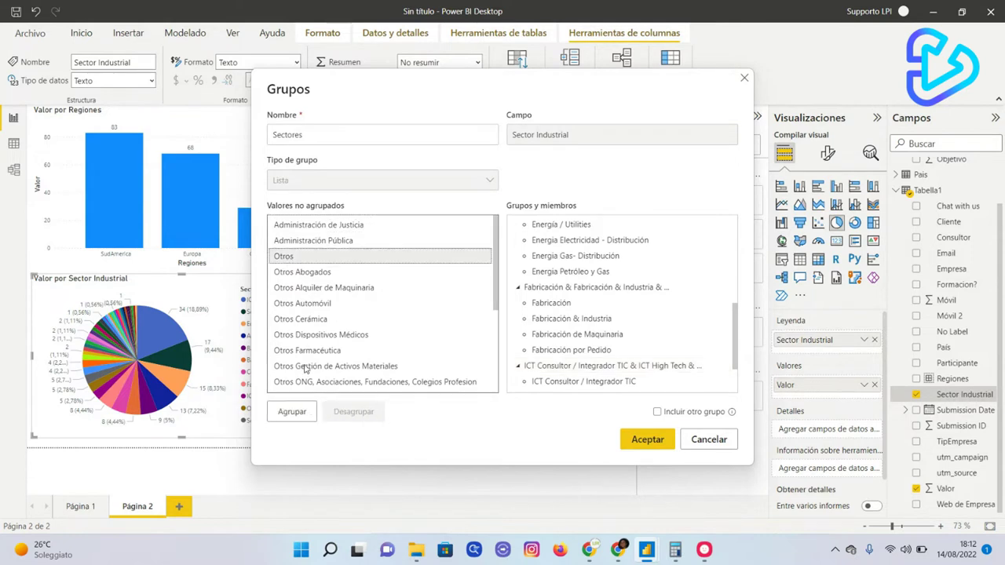
scroll(312, 340, down, 3)
shift+click(304, 310)
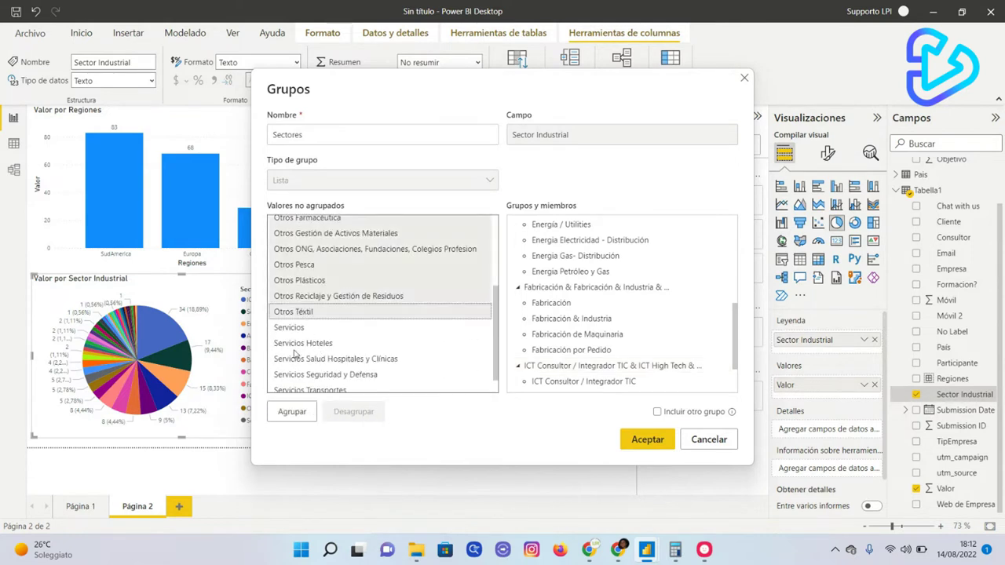
click(292, 410)
Step: Group the two Administración sectors with all the Servicios sectors and accept the Sectores grouping
click(302, 228)
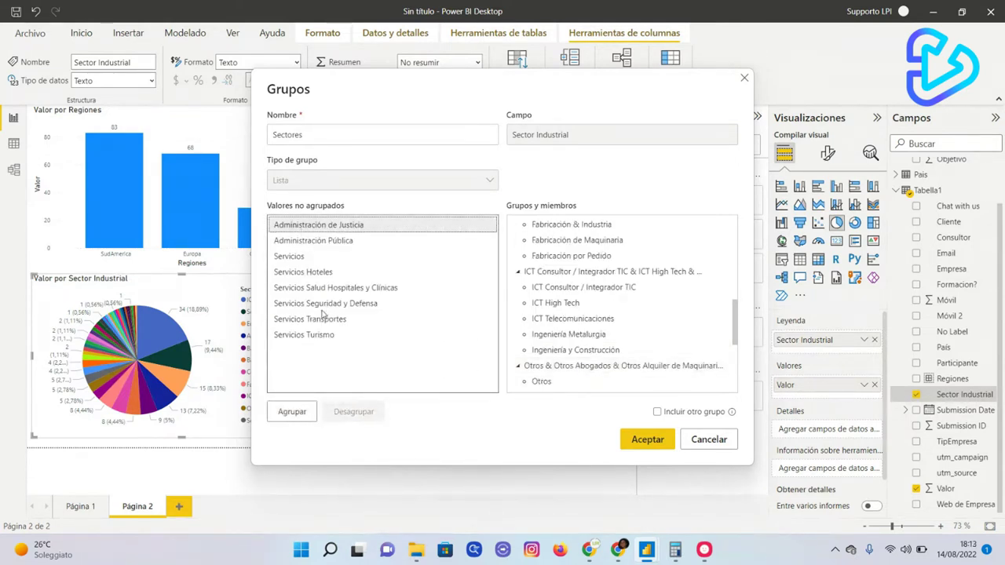
shift+click(314, 334)
click(292, 411)
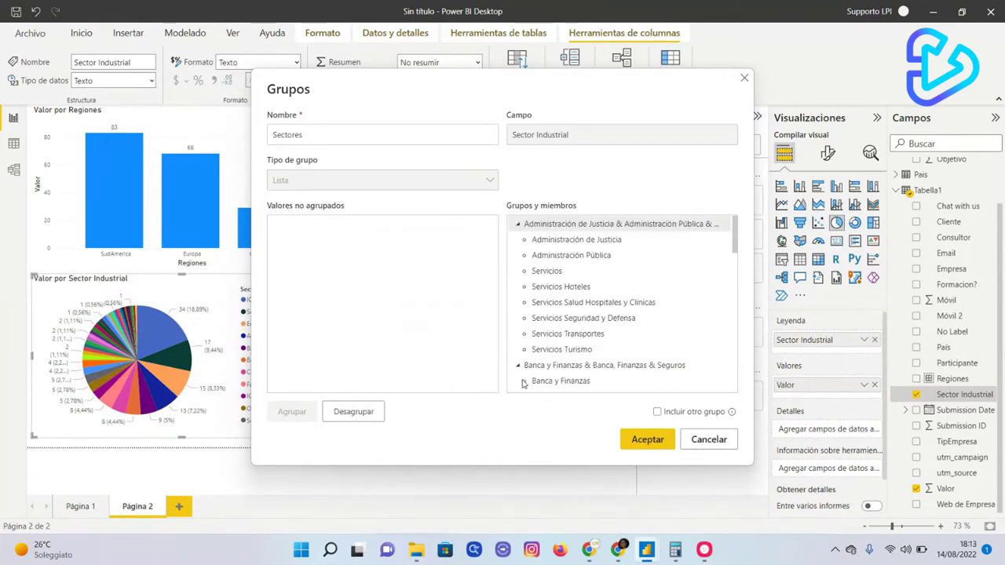
click(518, 226)
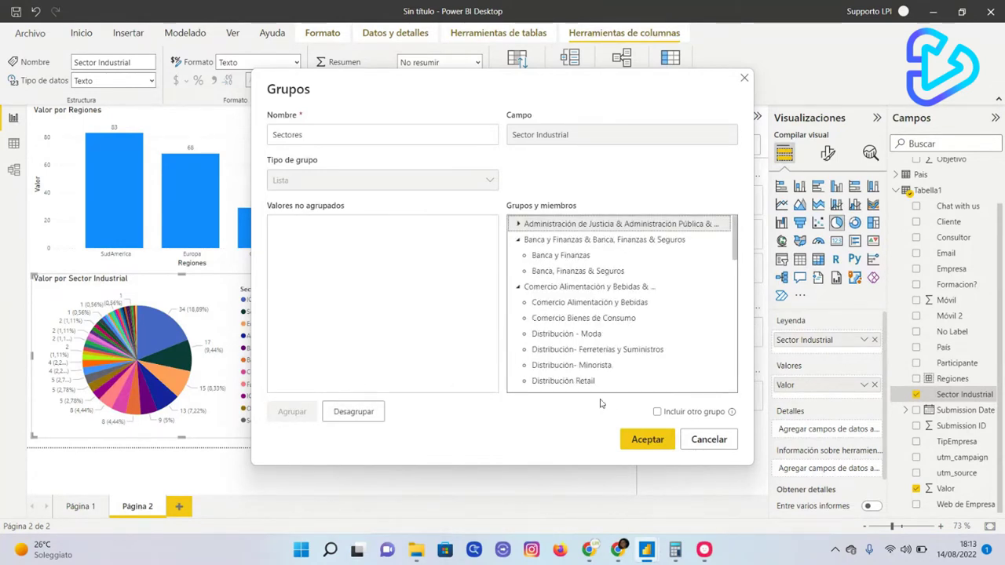
click(645, 438)
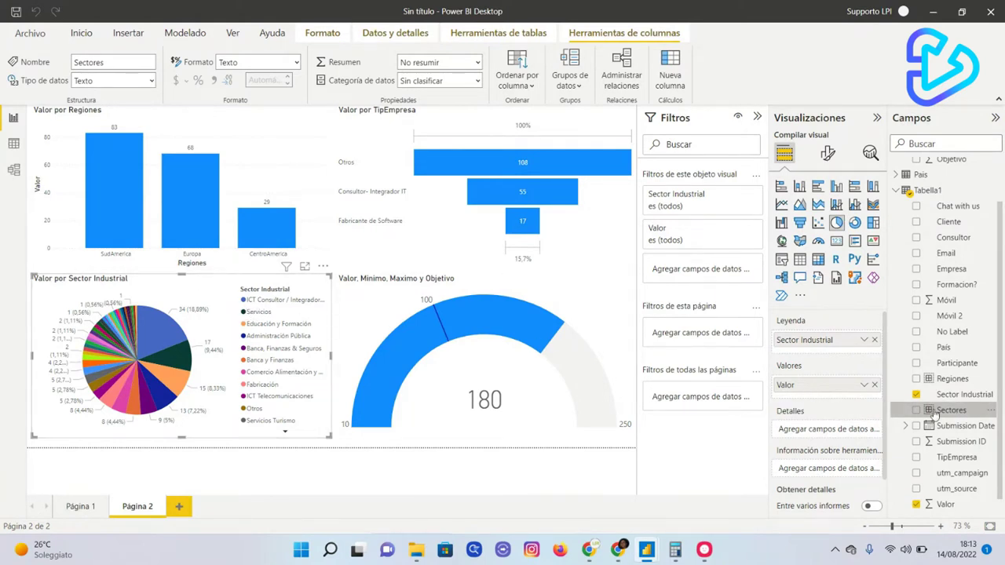
Step: Add Sectores above Sector Industrial in the pie chart's legend hierarchy, and TipEmpresa below it
drag(950, 411, 836, 340)
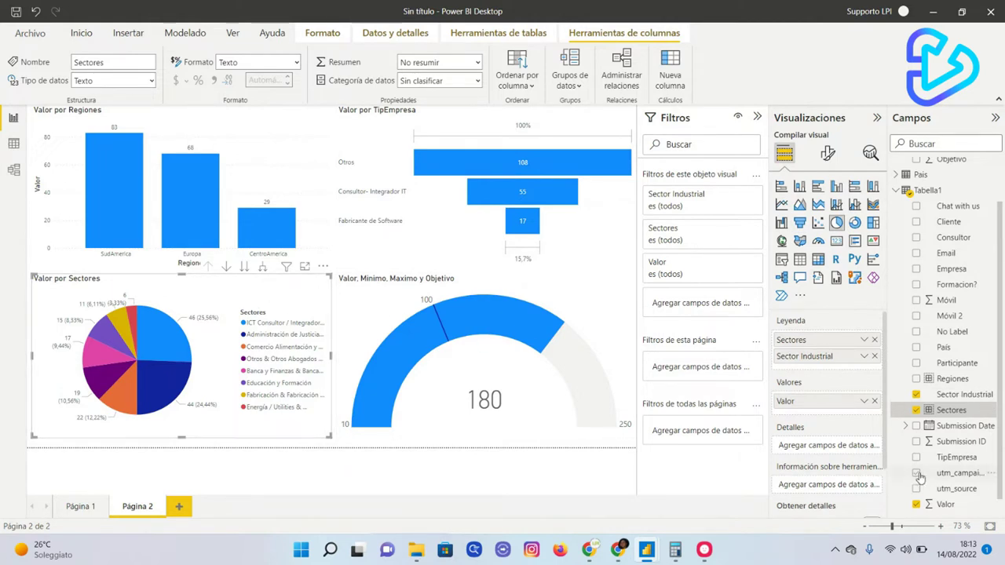
drag(964, 464, 832, 369)
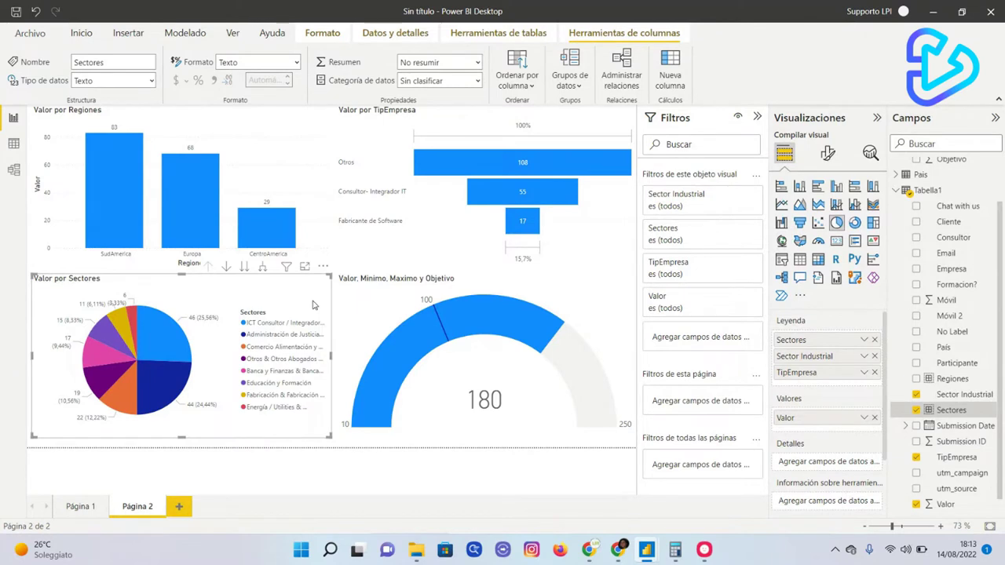
Step: Add a third report page and place a small card visual in the page's upper-left corner
click(179, 507)
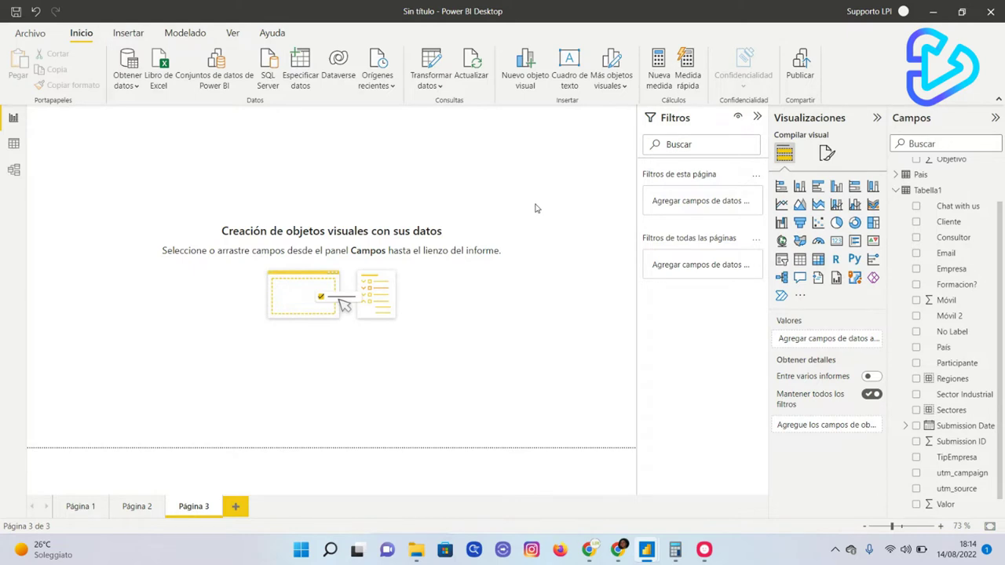
click(836, 241)
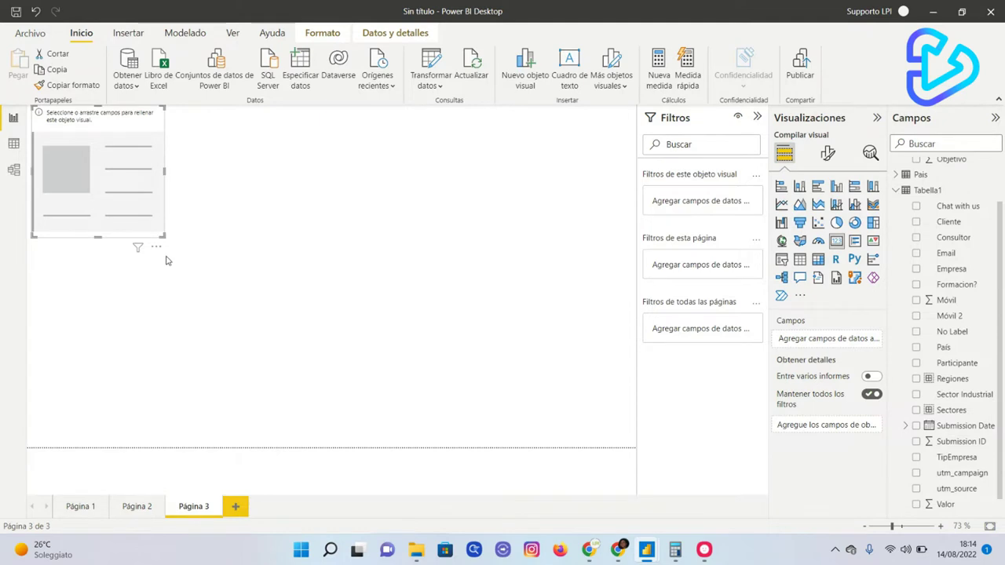
drag(164, 236, 133, 164)
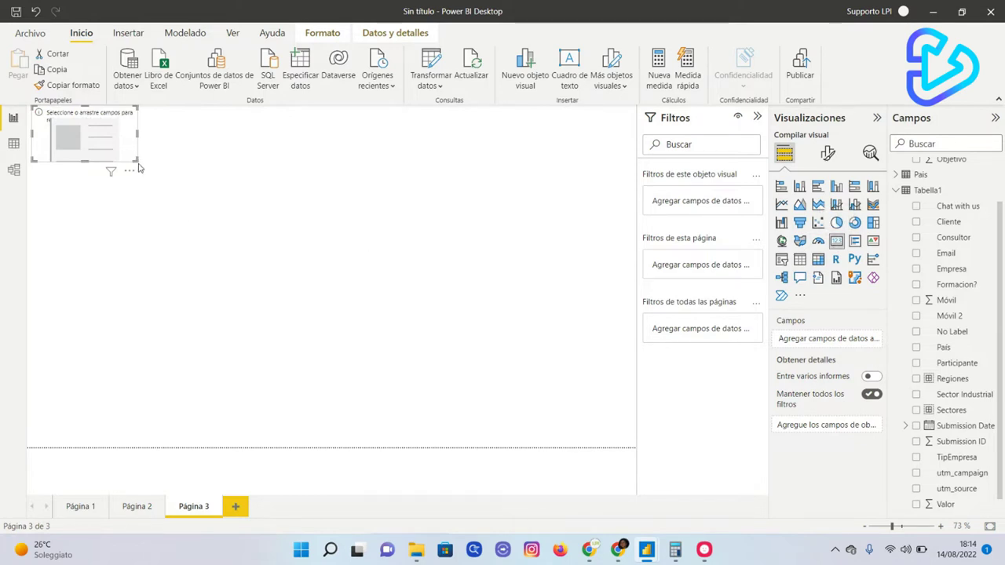
drag(138, 161, 141, 168)
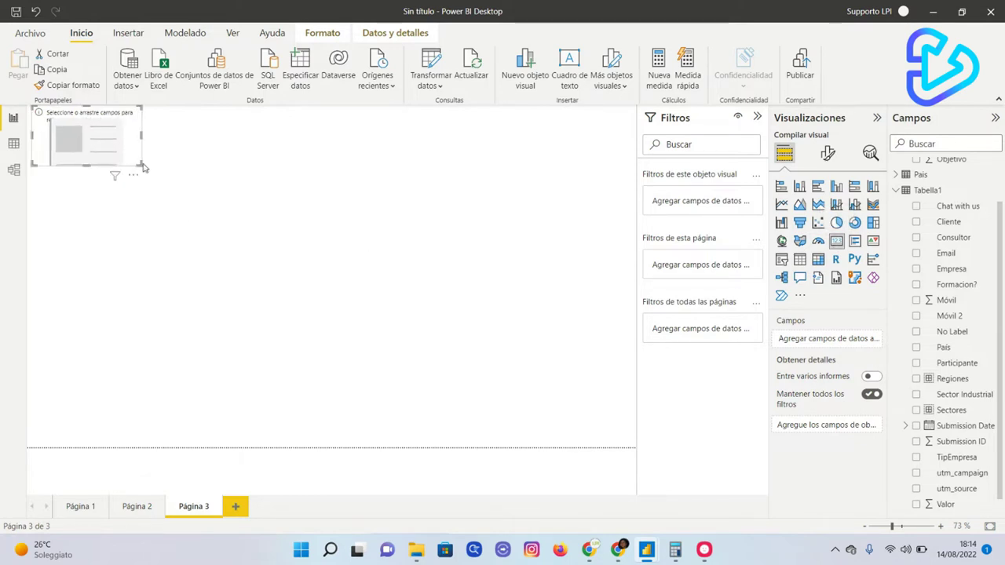
click(202, 159)
click(140, 149)
drag(119, 145, 120, 149)
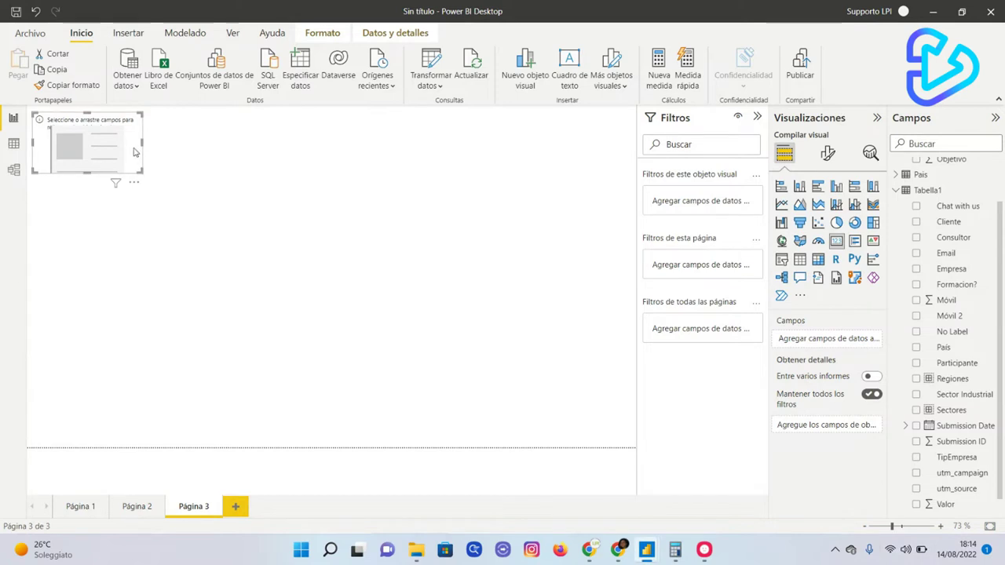
click(230, 175)
click(112, 165)
Step: Show the Valor field on the card and rename it Participantes for this visual
scroll(956, 496, down, 1)
drag(956, 491, 830, 341)
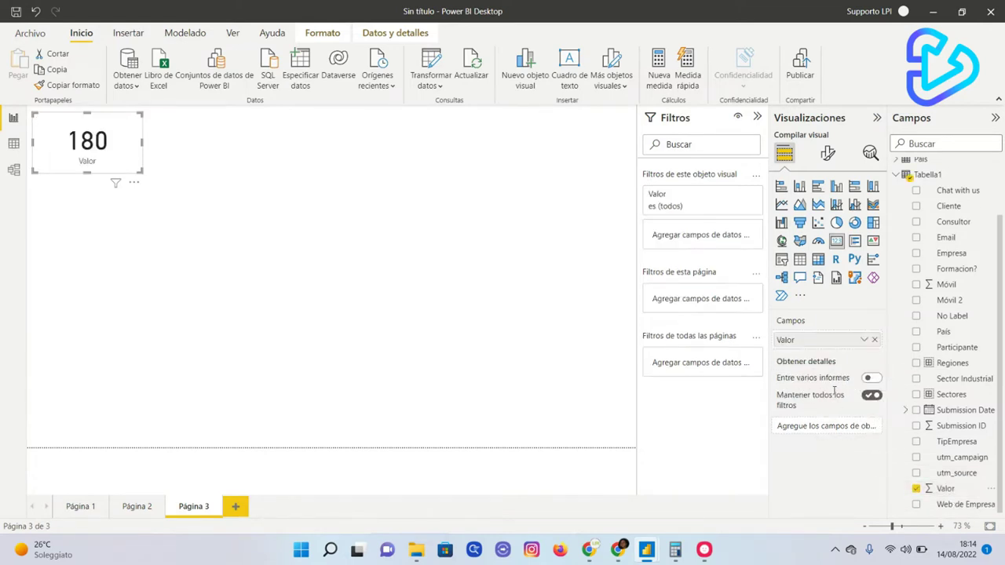
double_click(788, 341)
text(Partipantes)
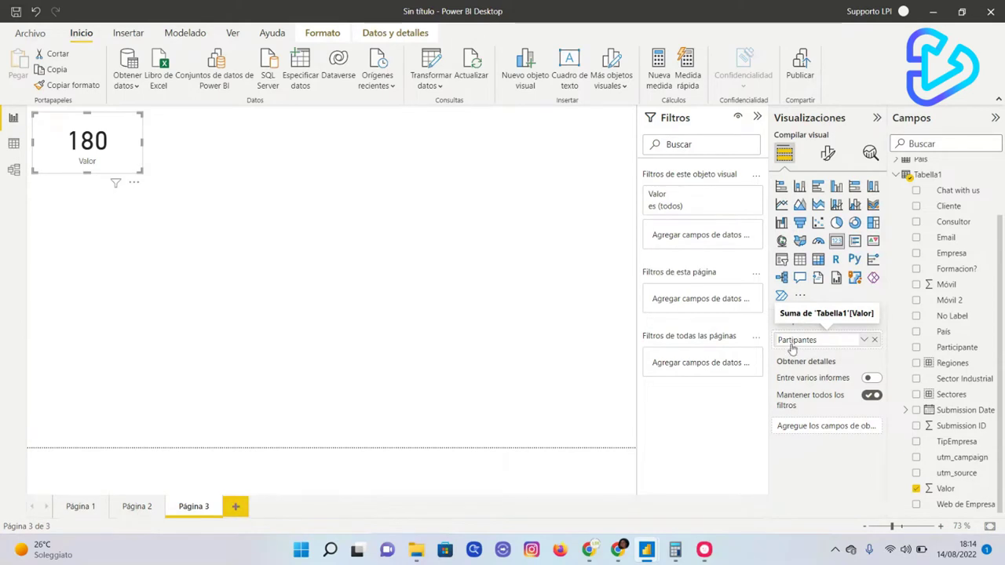
key(Return)
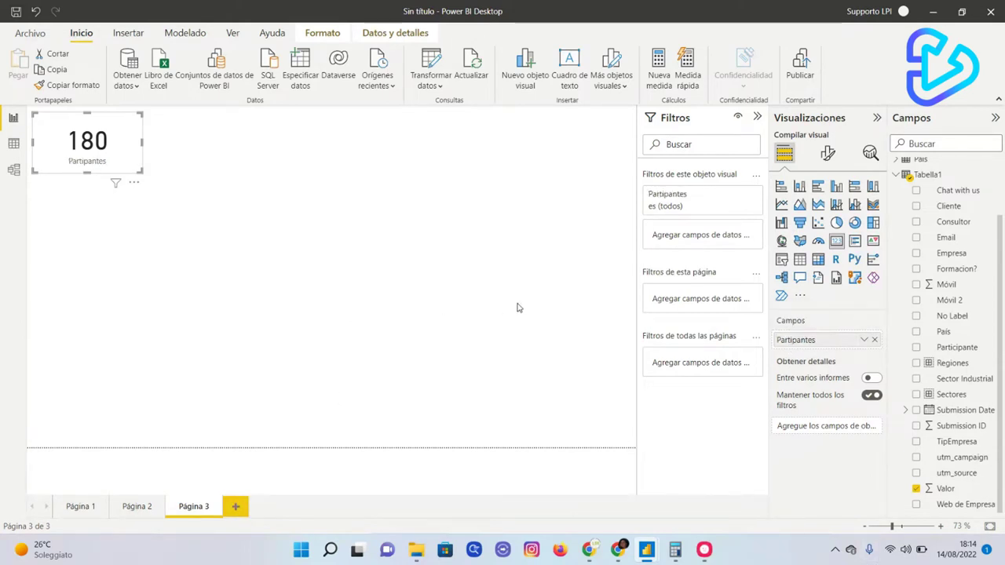
double_click(801, 340)
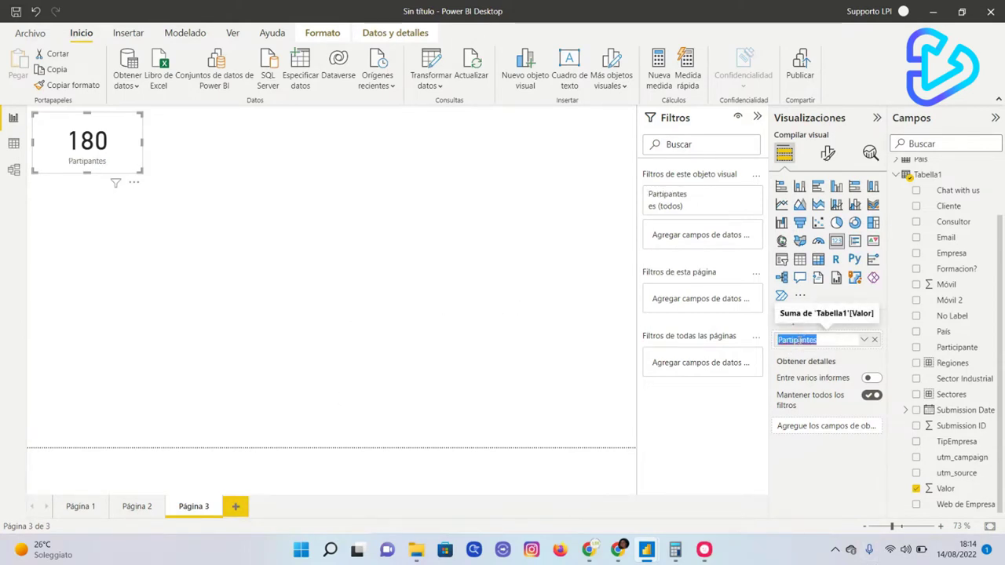
click(795, 340)
text(ic)
key(Return)
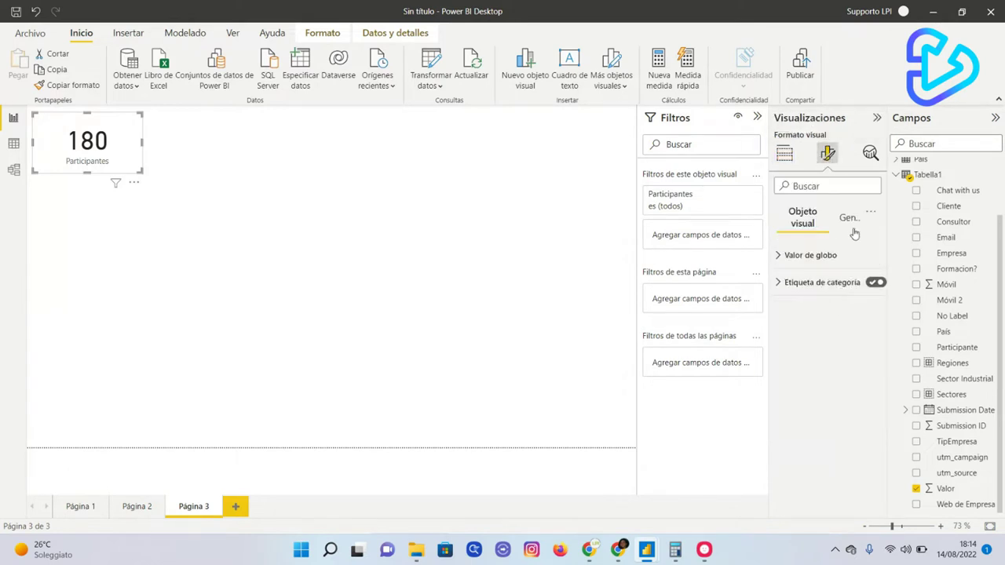
Step: Give the Participantes card a light red background from the theme colours and turn on its shadow
click(848, 219)
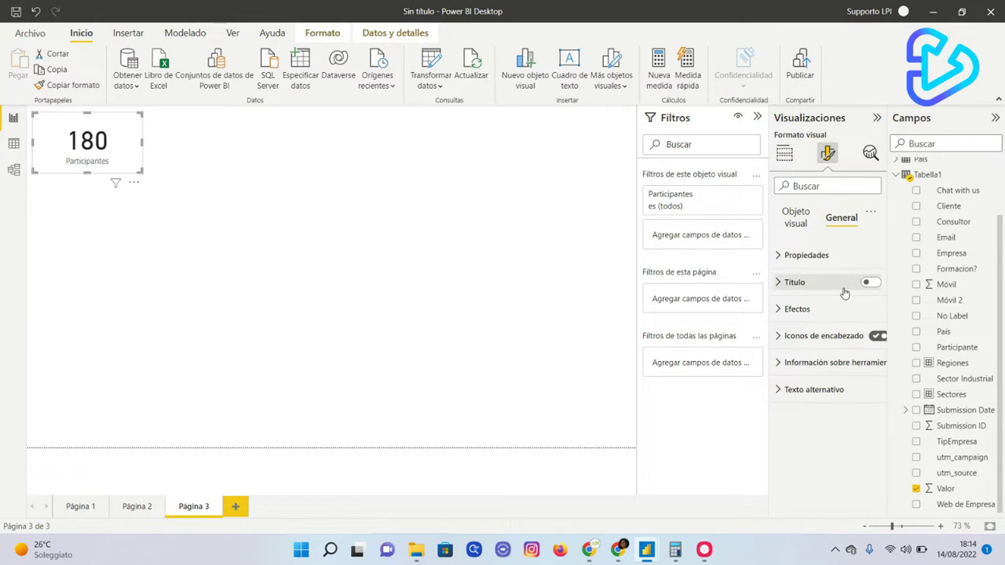
click(822, 314)
click(805, 369)
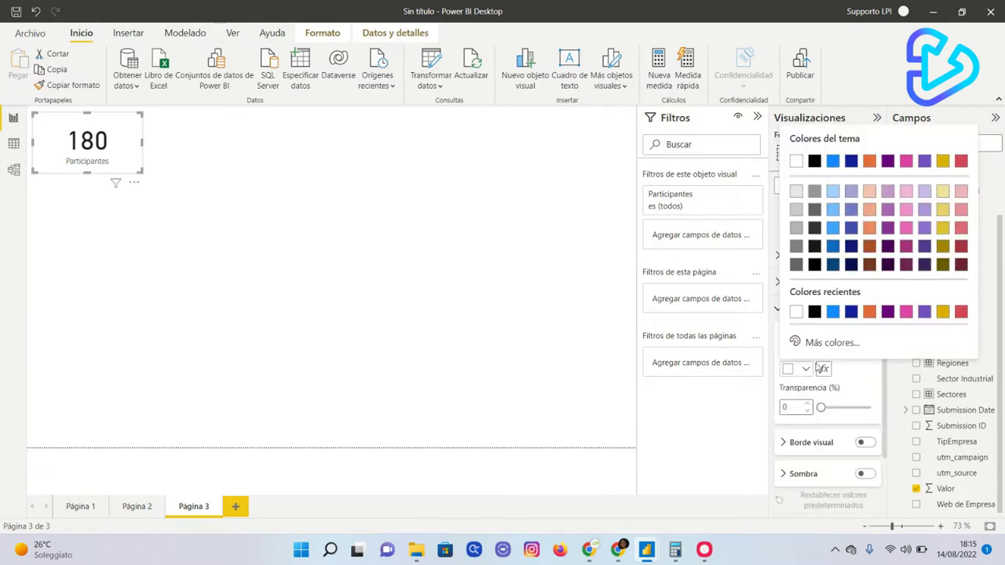
click(964, 194)
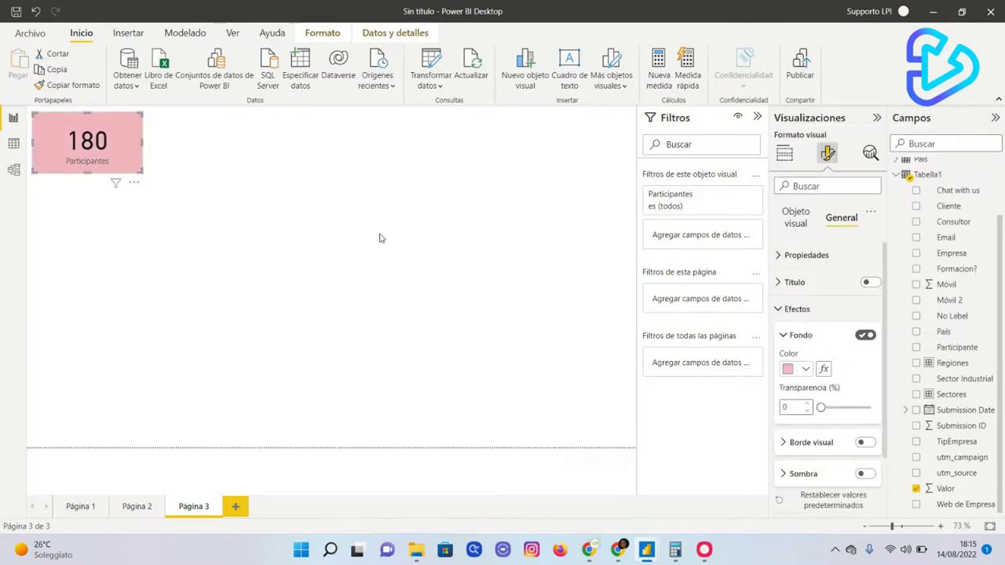
click(864, 473)
click(245, 182)
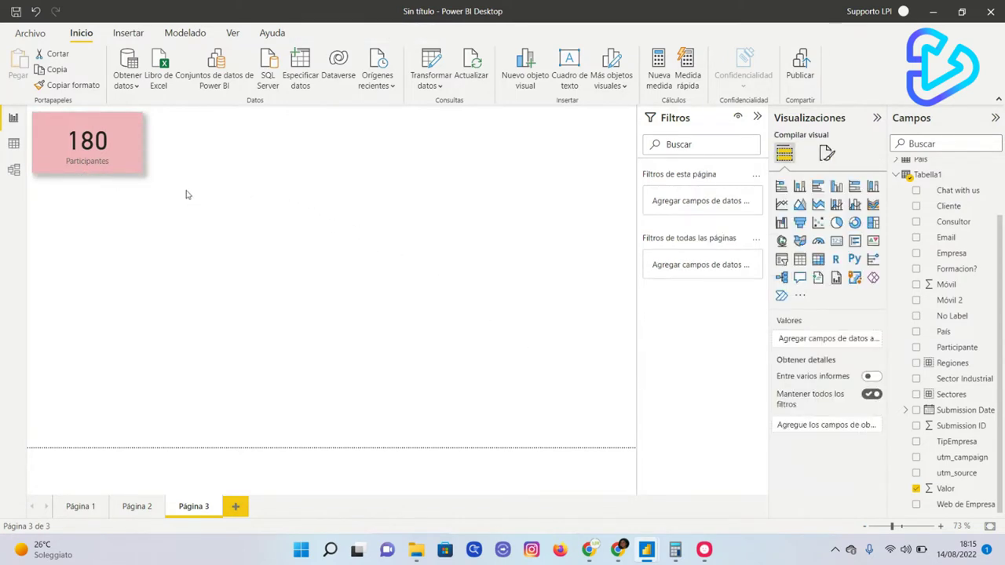
Step: Insert a multi-row card beside the Participantes card, slightly wider and matching its height
click(140, 137)
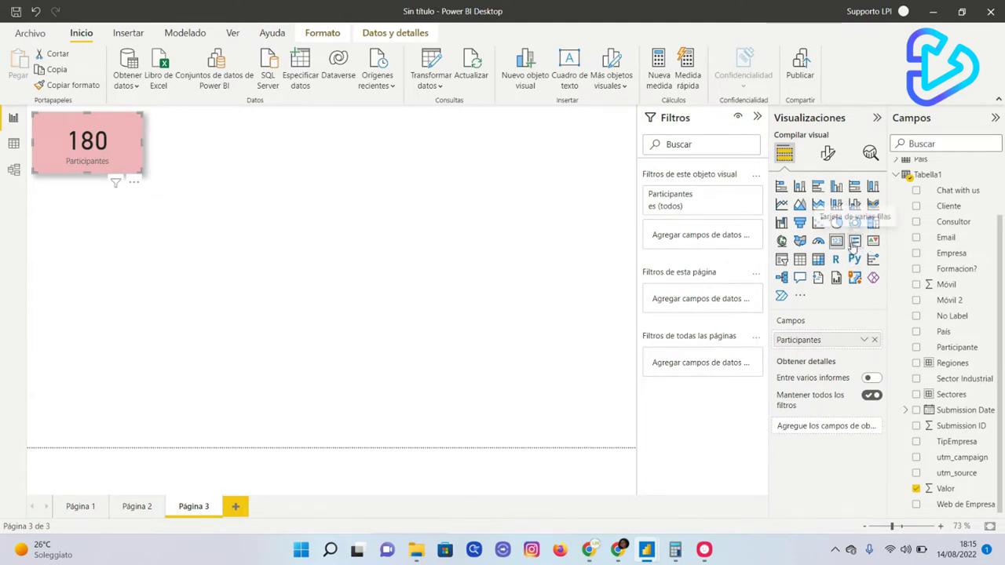
click(264, 182)
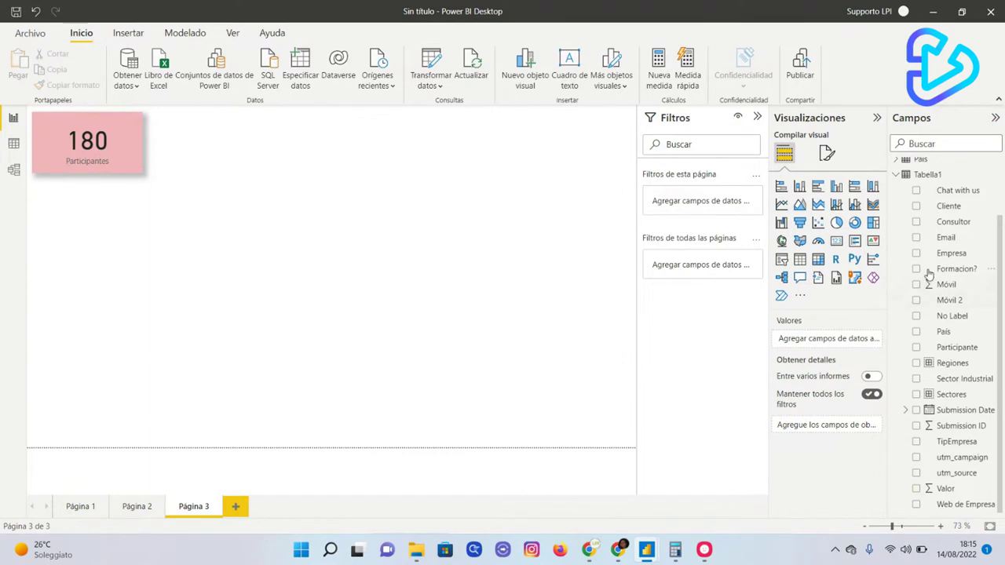
click(854, 241)
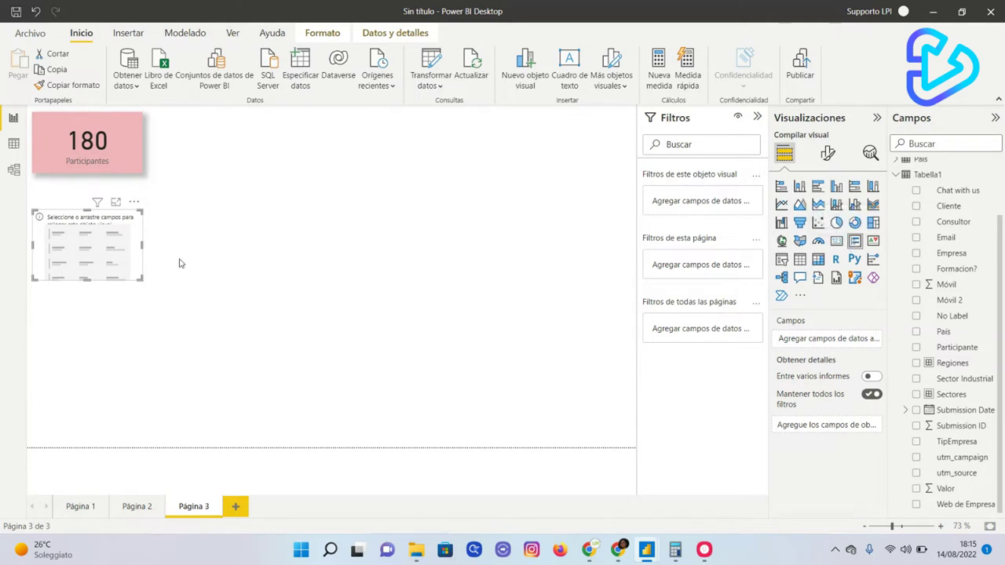
drag(137, 269, 263, 168)
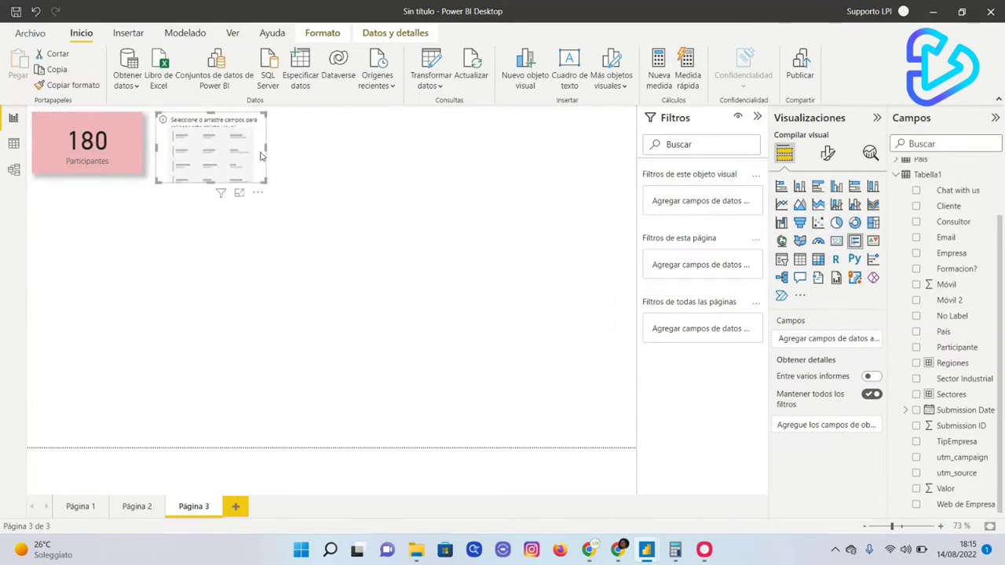
drag(266, 147, 296, 155)
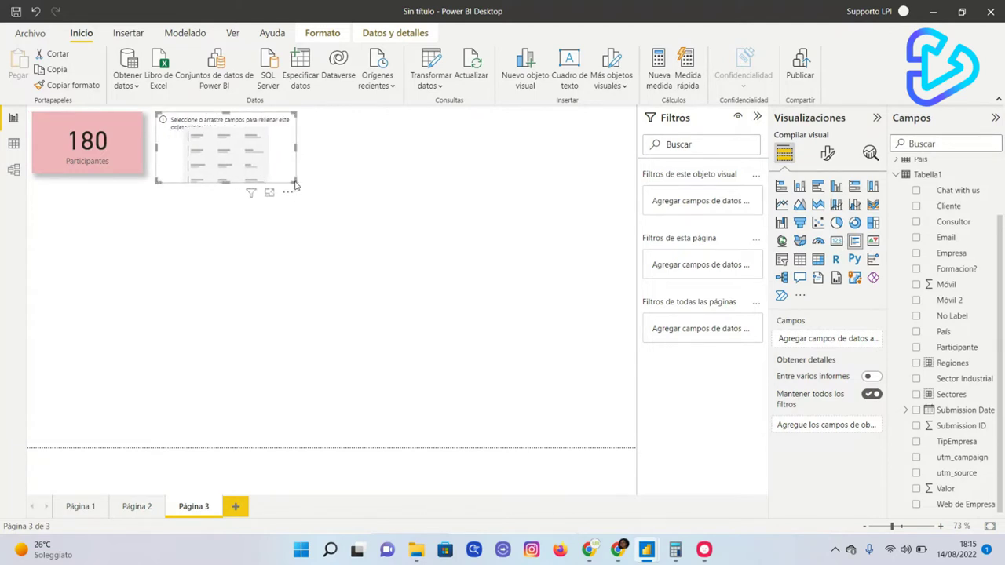
drag(287, 182, 285, 174)
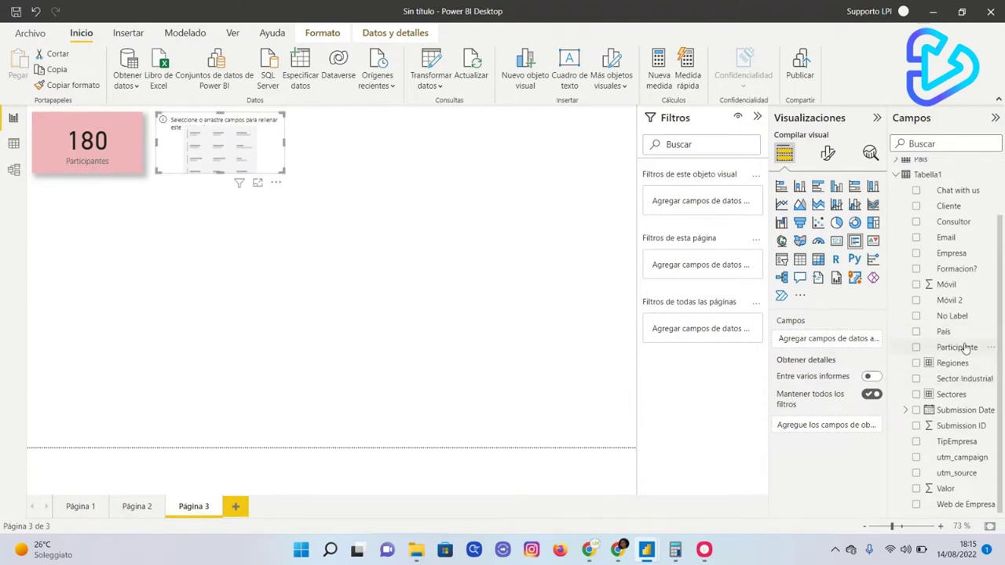
Step: Add Regiones to the multi-row card as a distinct count and rename it #Regiones for this visual
drag(967, 371, 857, 343)
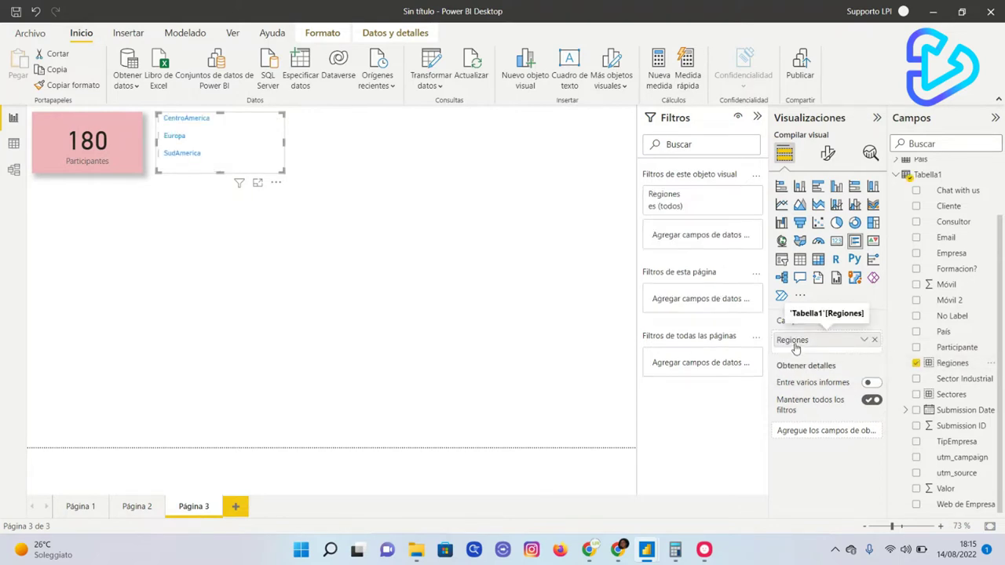
double_click(794, 341)
click(864, 339)
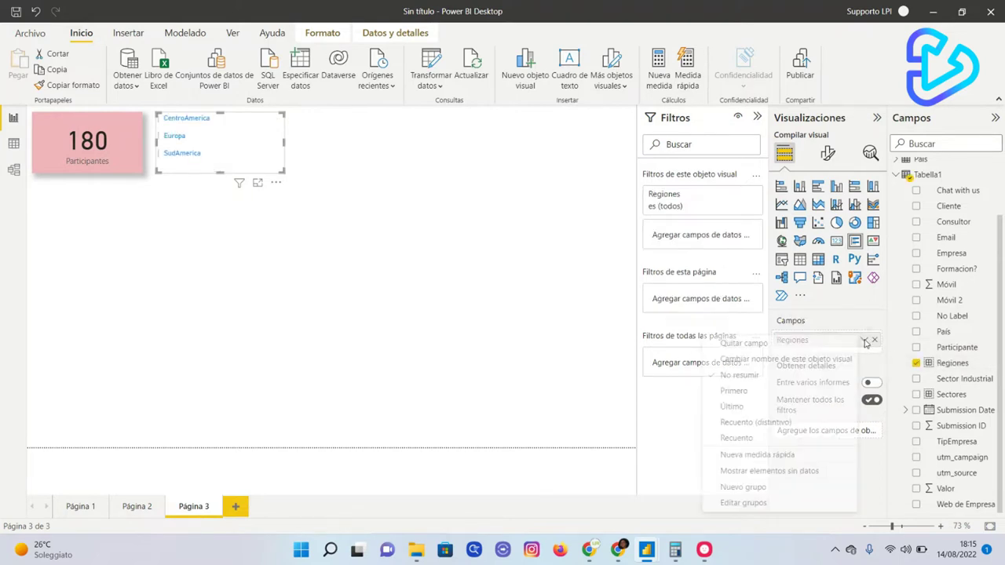
click(785, 424)
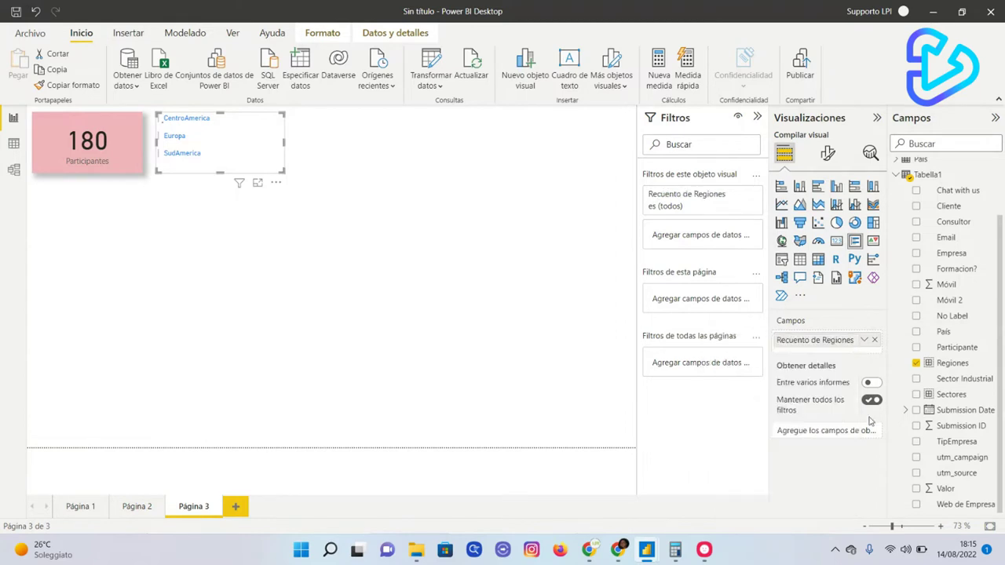
double_click(817, 339)
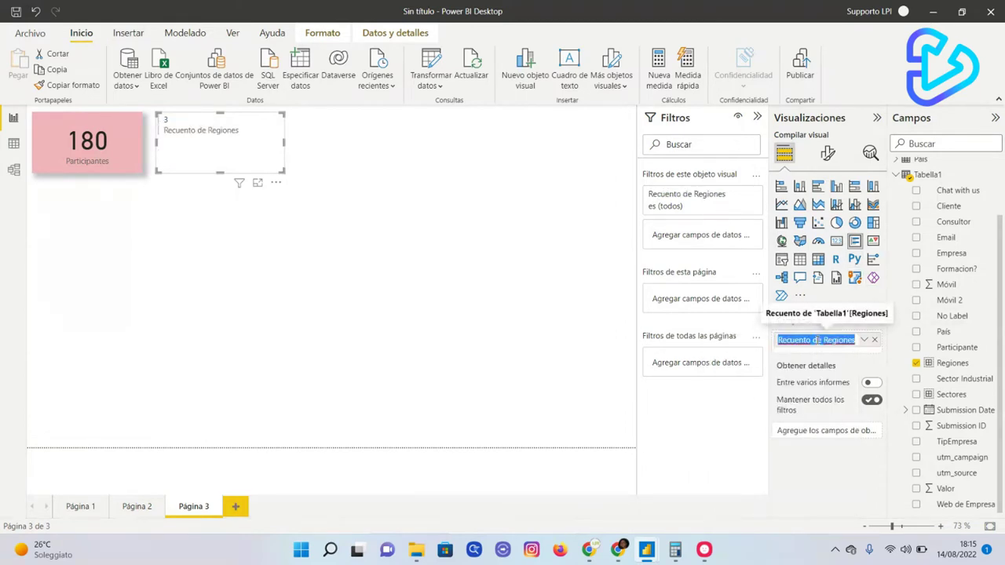
text(#)
key(Return)
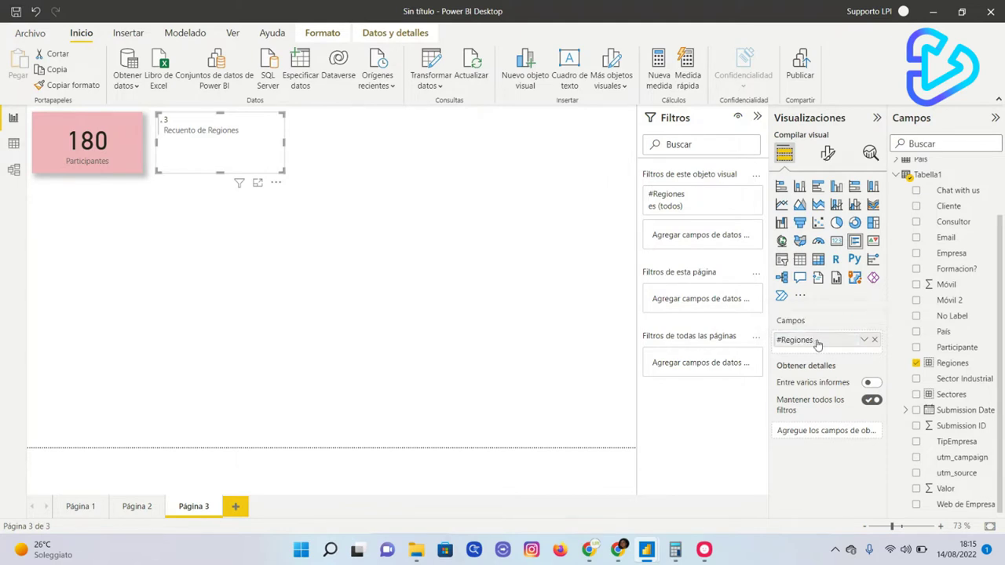
Step: Add País to the multi-row card as a distinct count and rename it #Paises for this visual
drag(953, 336, 838, 359)
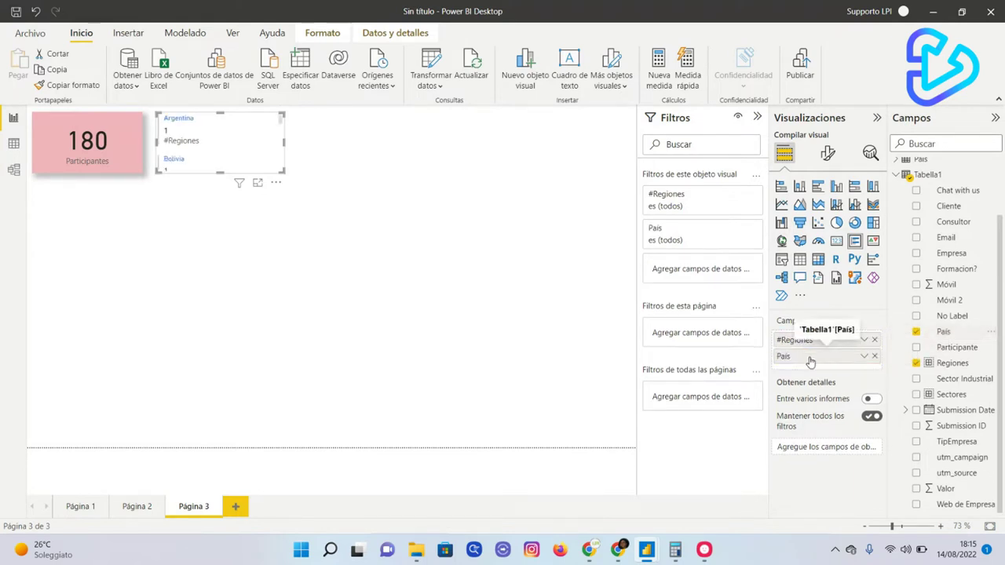
click(866, 358)
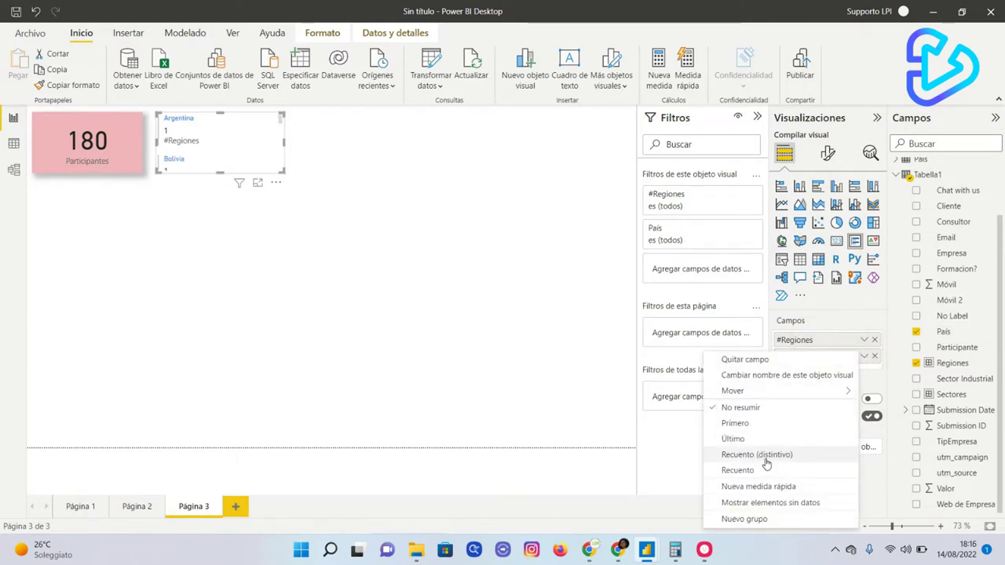
click(809, 469)
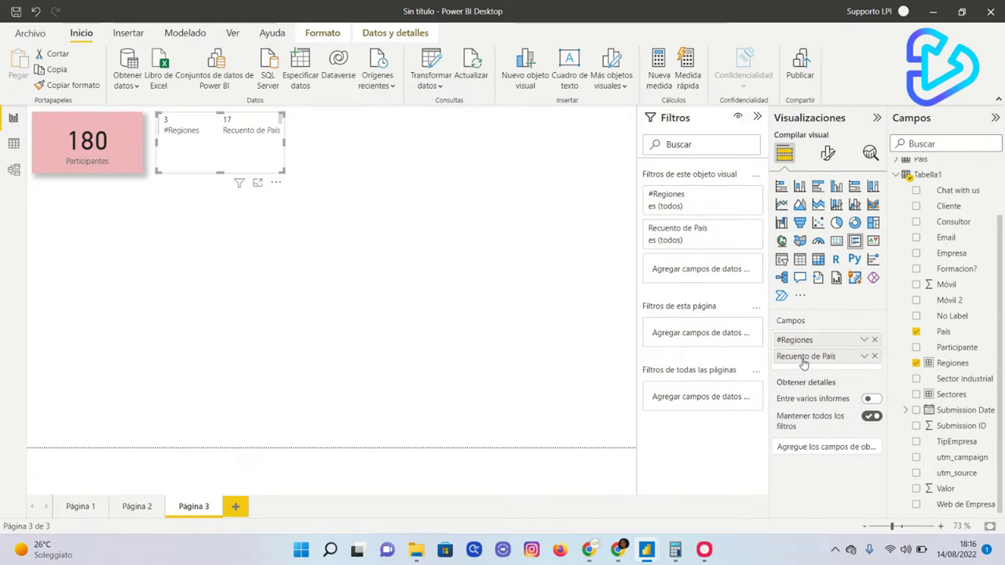
double_click(795, 359)
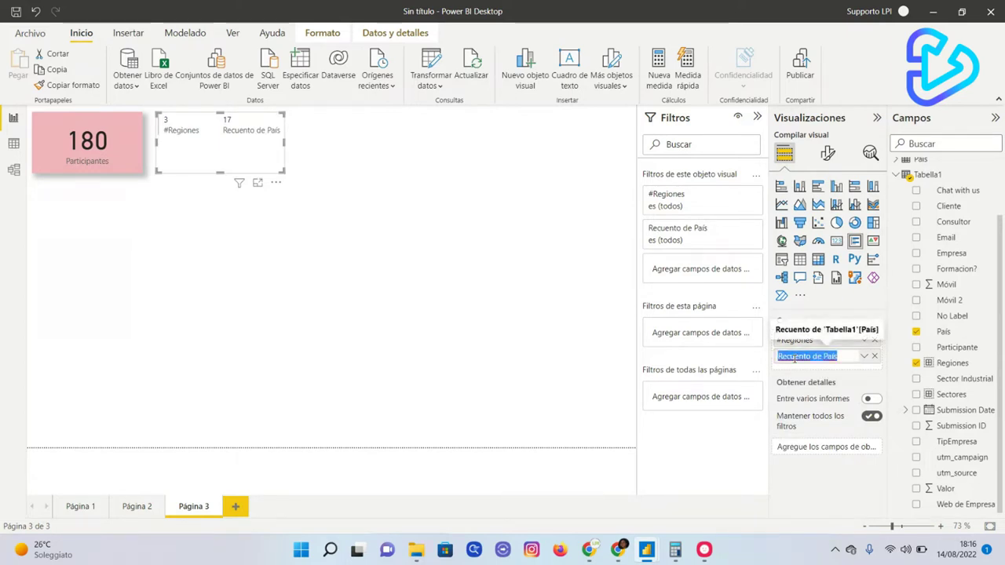
text(#Pa)
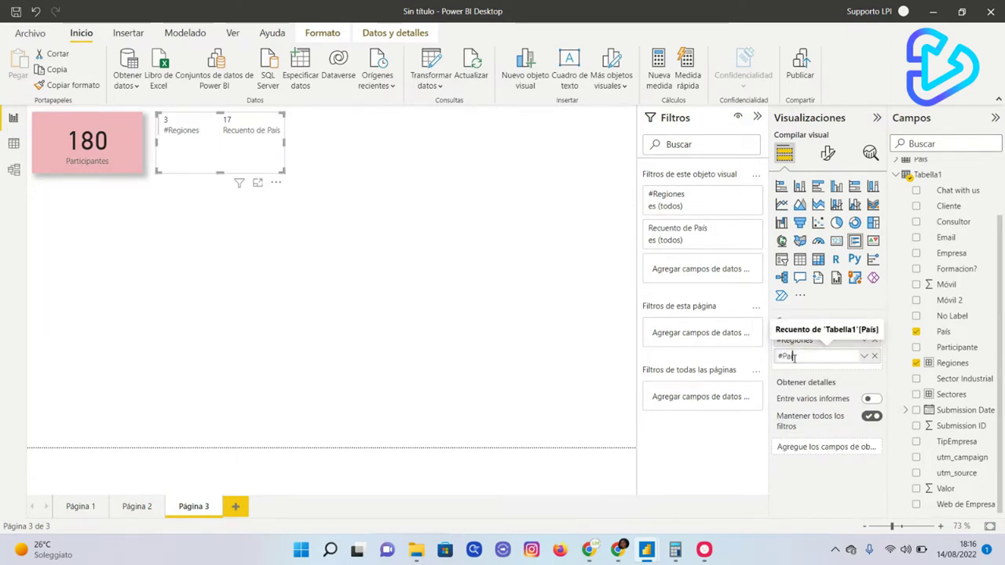
text(íses)
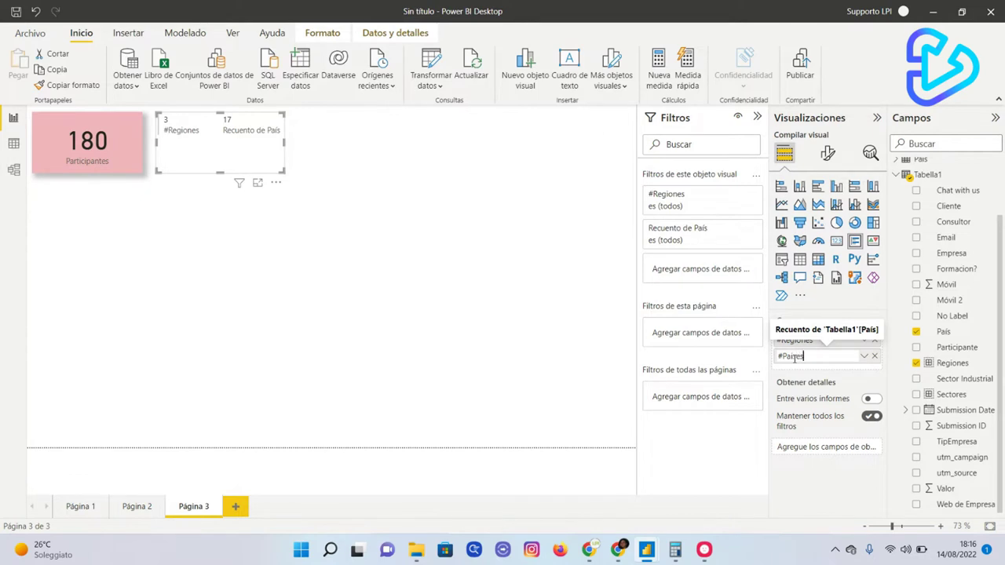
key(Return)
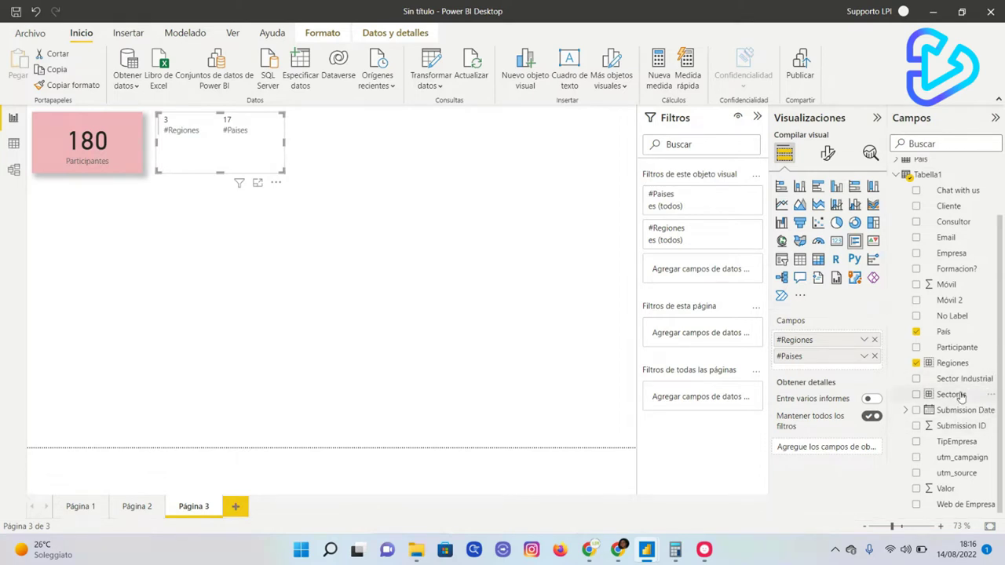
Step: Add Sectores to the multi-row card as a distinct count and rename it #Sectores for this visual
drag(951, 394, 862, 371)
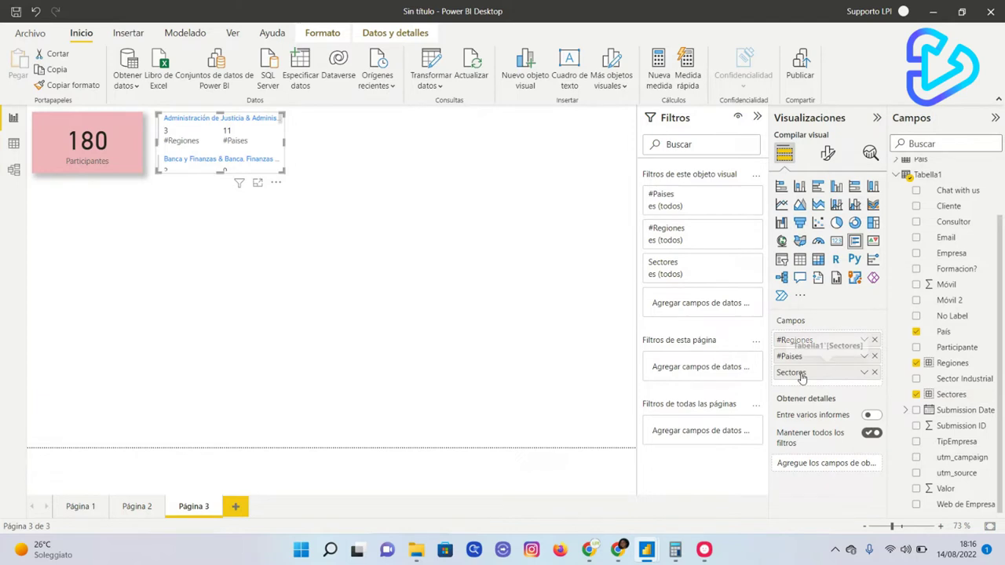
click(864, 372)
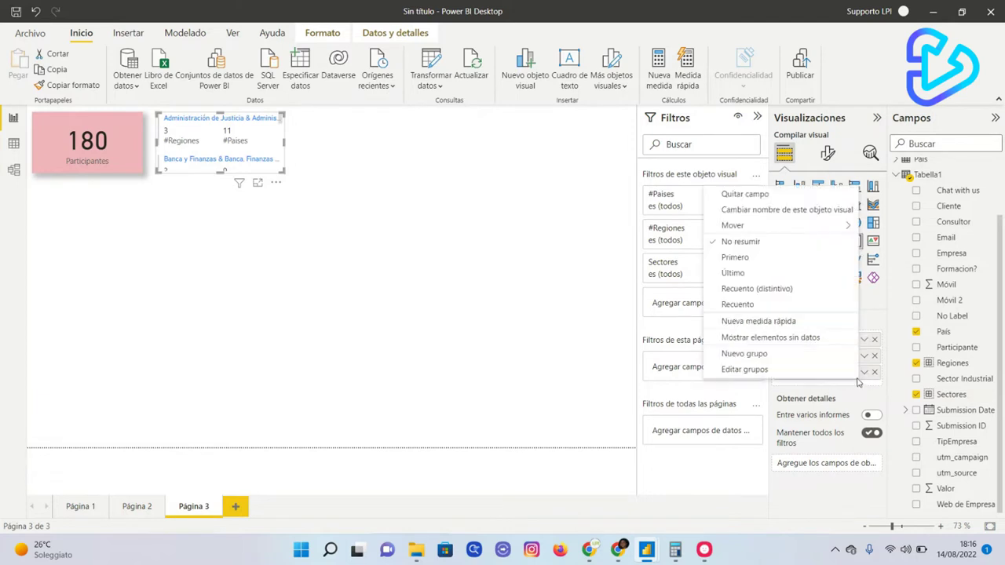
click(783, 302)
double_click(791, 372)
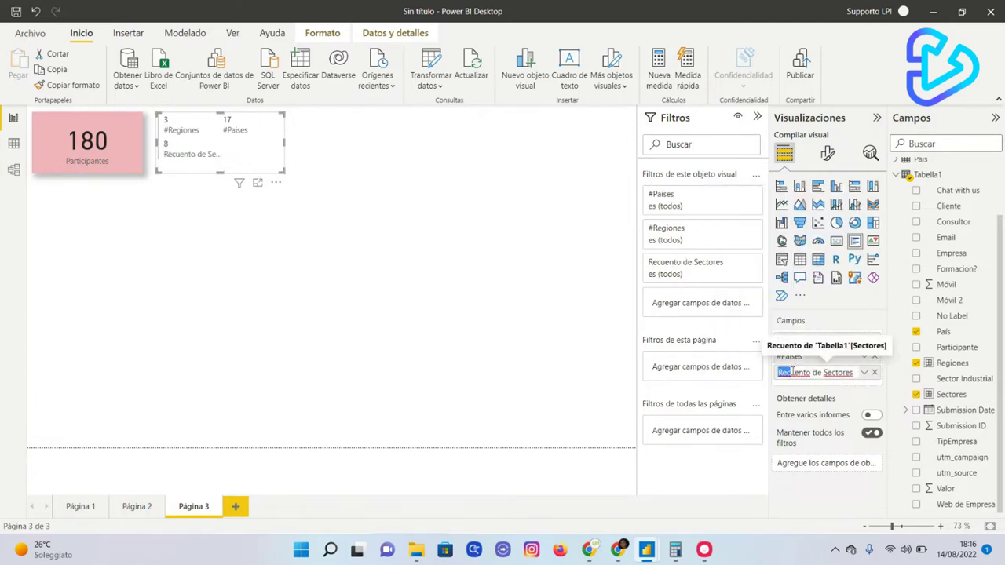
triple_click(844, 374)
text(#Sec)
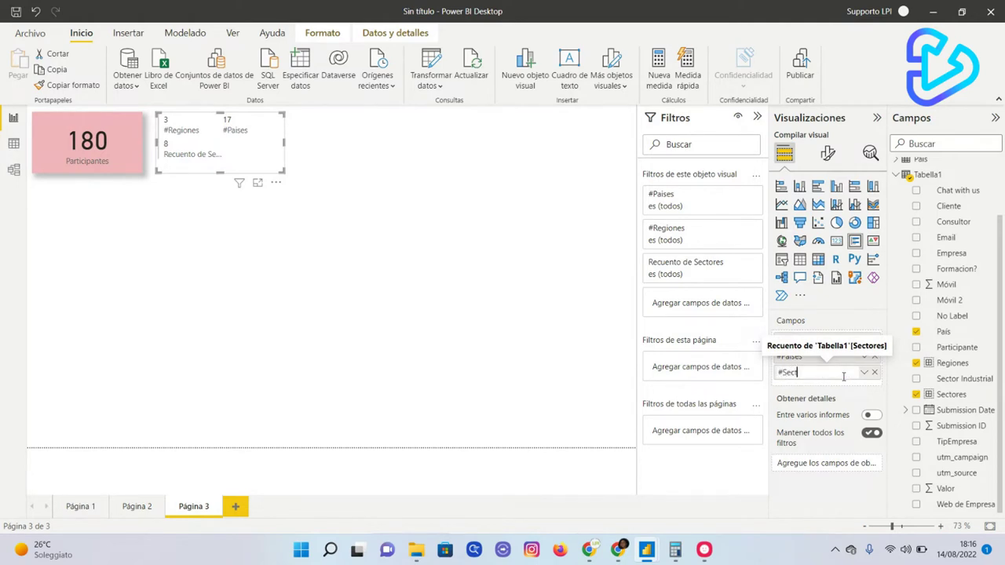
text(tores)
key(Return)
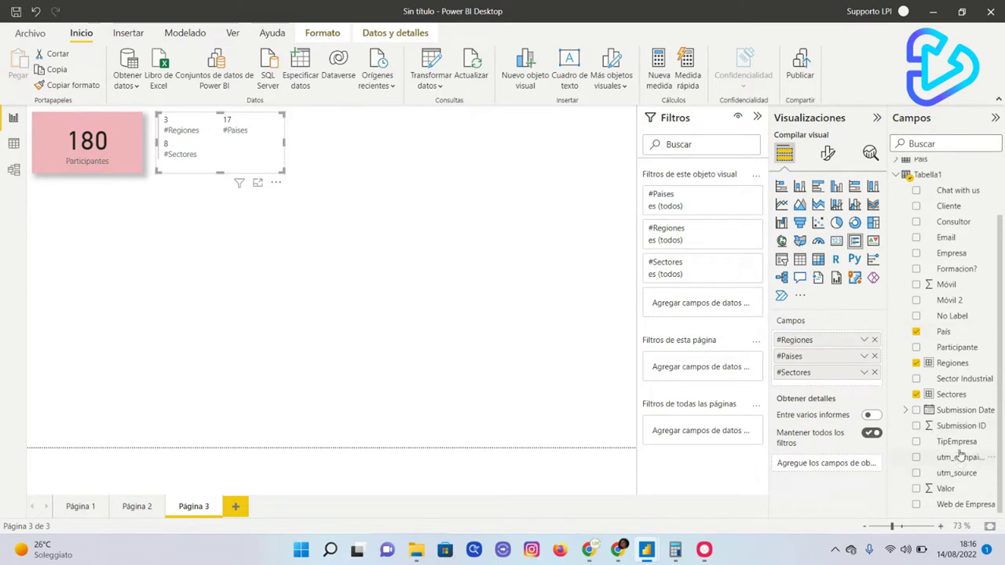
Step: Add TipEmpresa to the multi-row card as a distinct count and rename it # TipEmpresa for this visual
drag(955, 443, 852, 390)
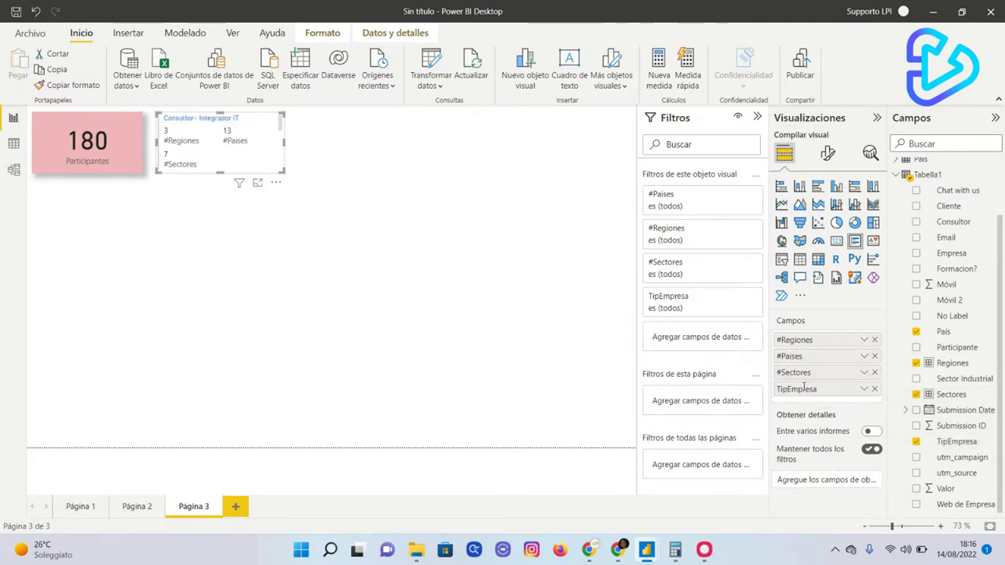
double_click(803, 388)
click(865, 388)
click(864, 389)
click(782, 321)
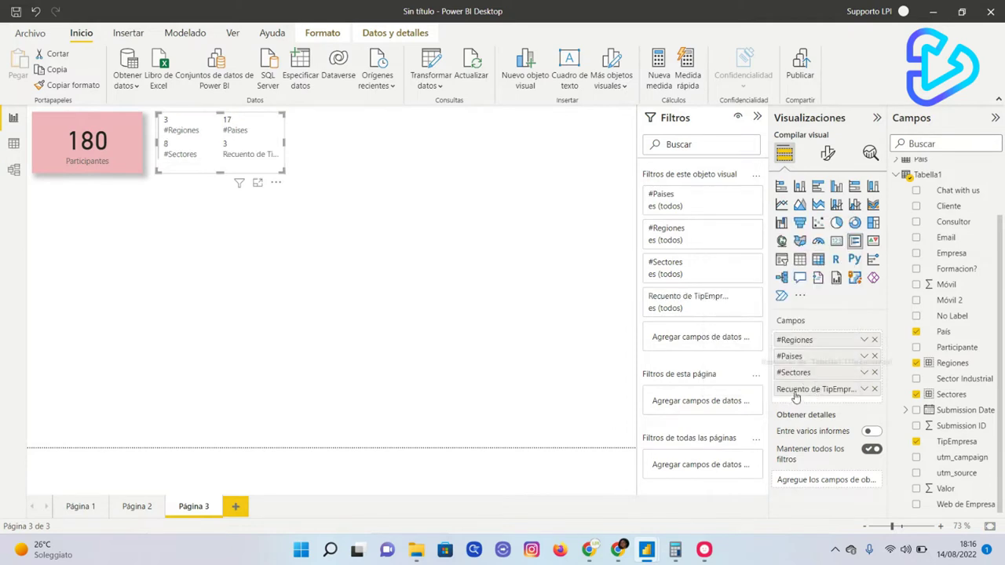
double_click(787, 385)
double_click(786, 384)
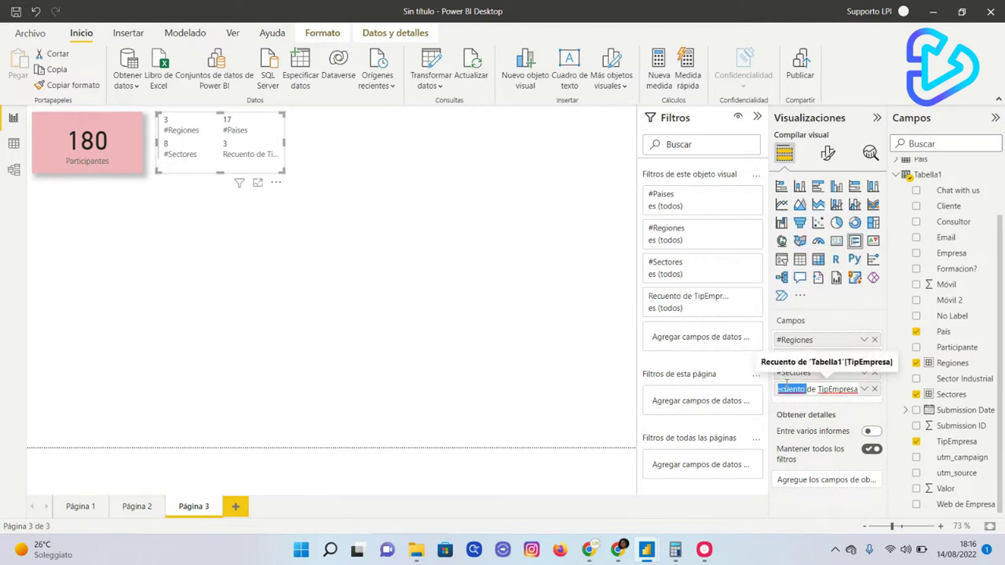
text(#)
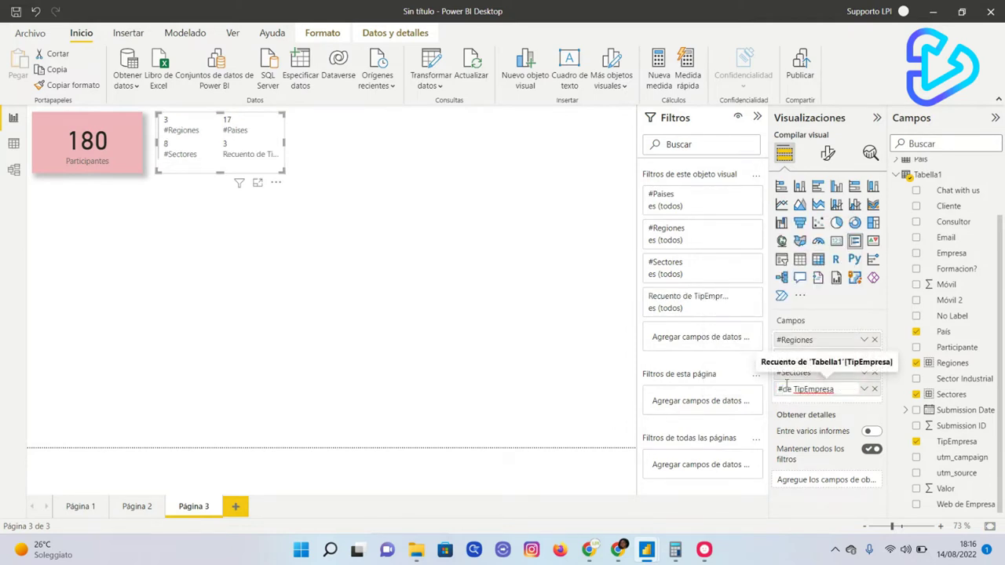
key(Delete)
key(Delete)
key(Delete)
key(Return)
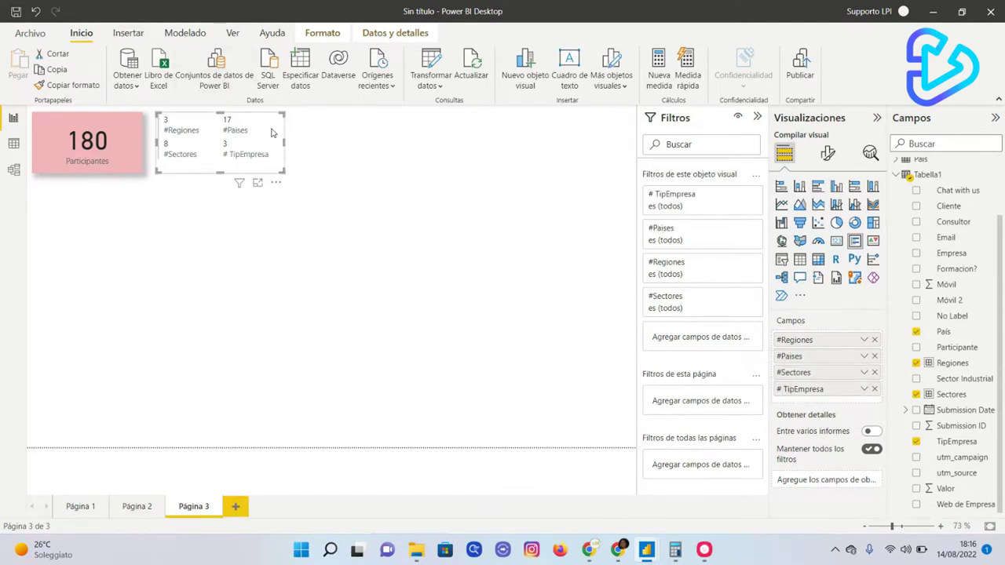
Step: Give the multi-row card a light yellow background from the theme colours and turn on its shadow
click(827, 153)
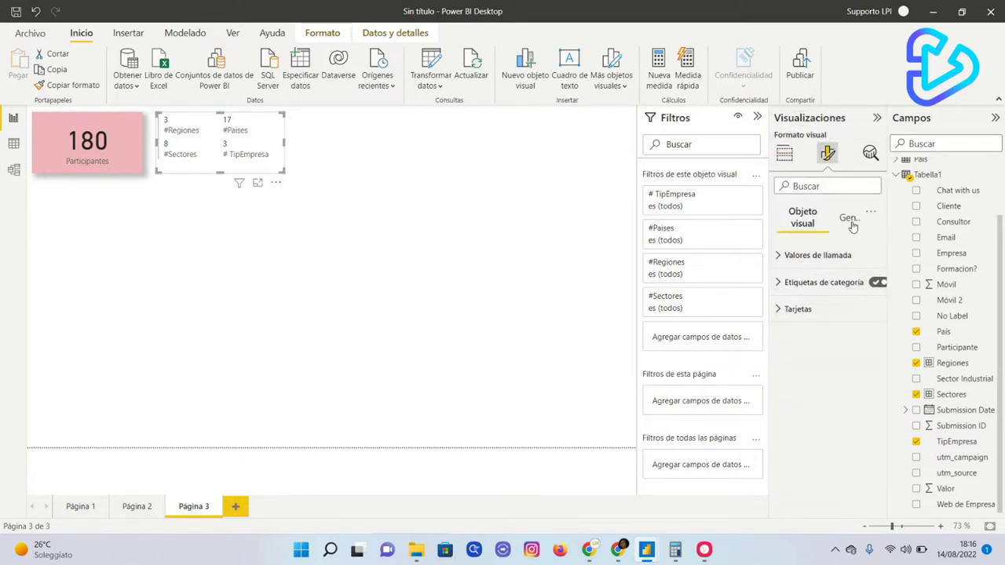
click(850, 219)
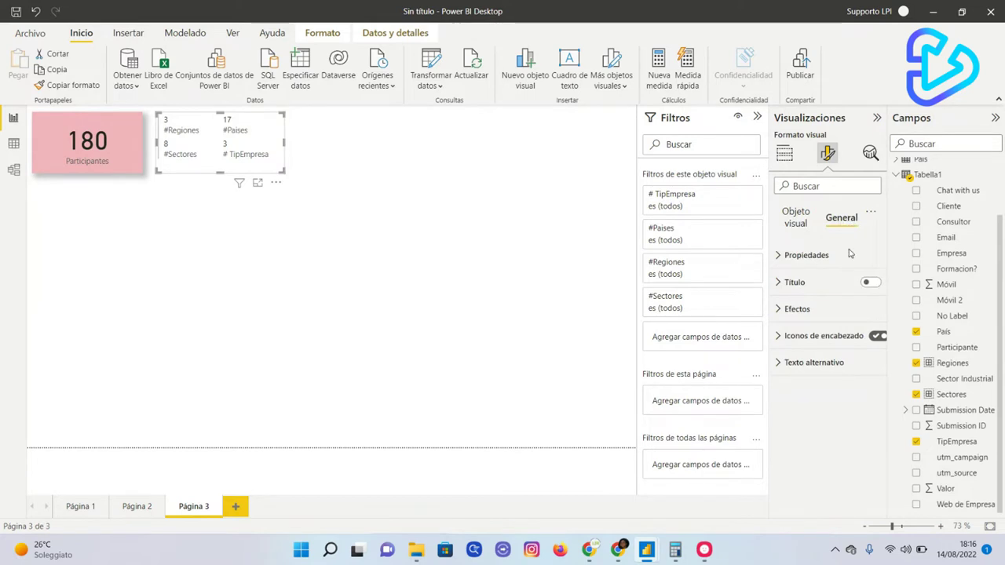
click(864, 309)
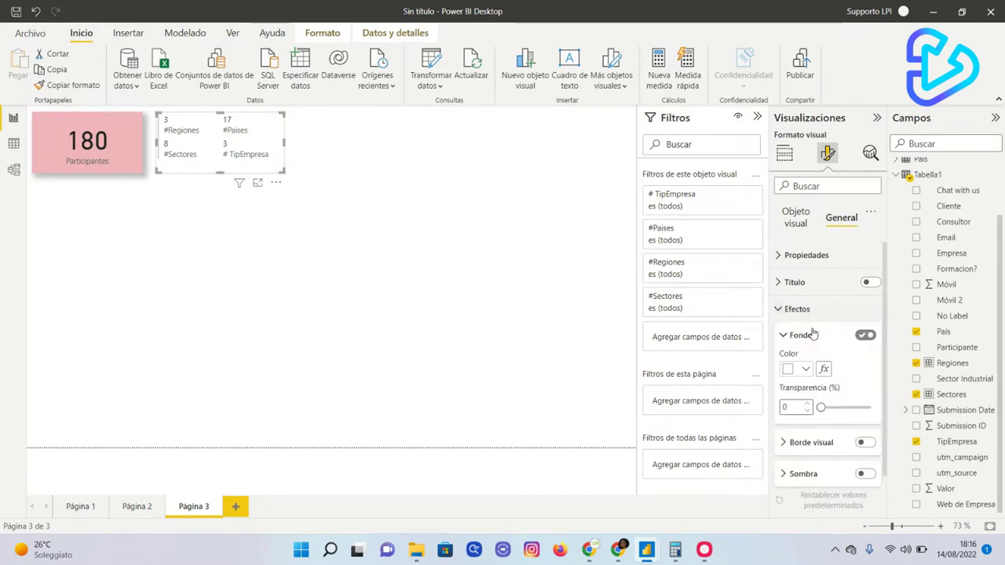
click(802, 370)
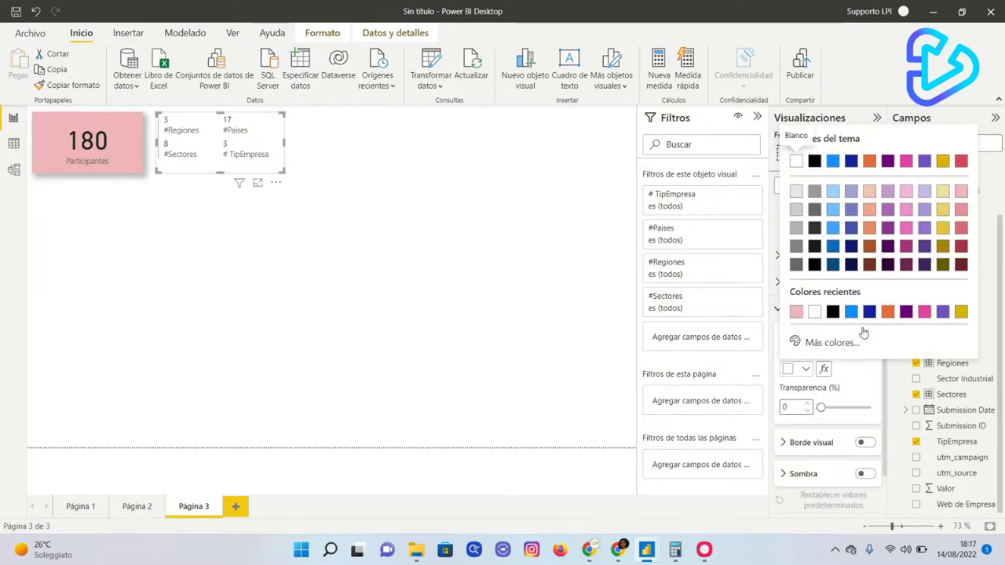
click(943, 190)
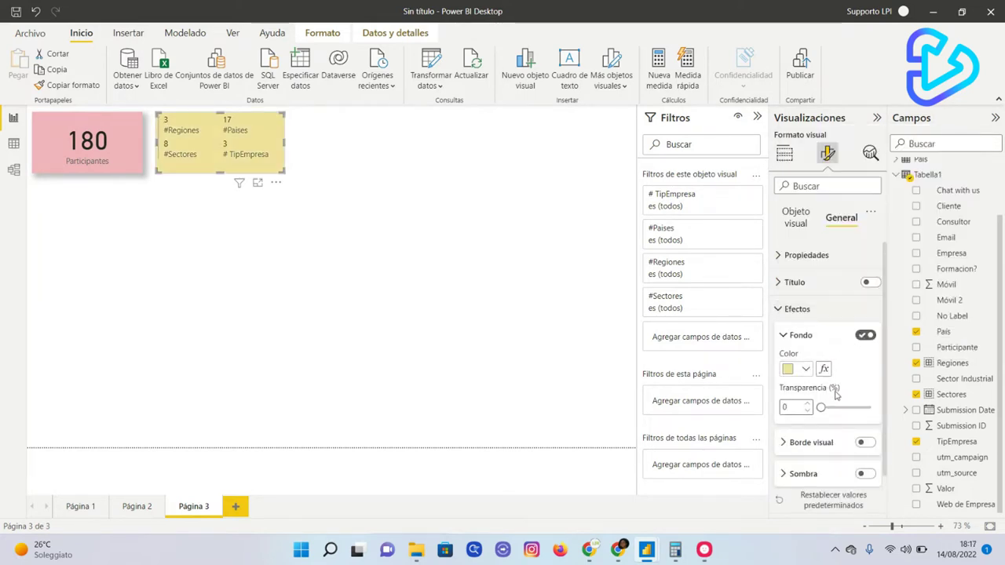
click(864, 473)
Step: Insert a KPI visual beside the multi-row card and size it to match the height of the other cards
click(348, 176)
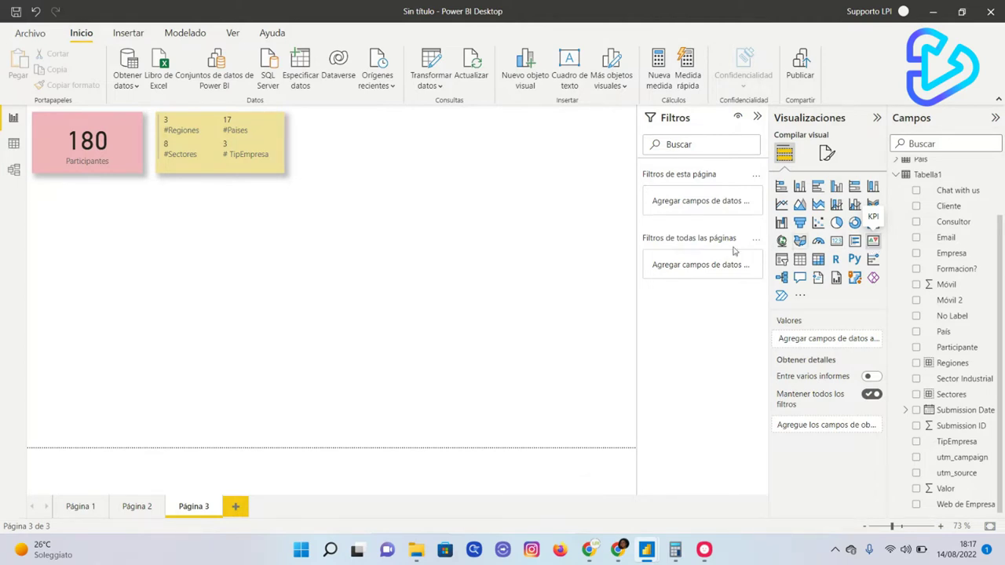
click(873, 243)
drag(117, 263, 380, 170)
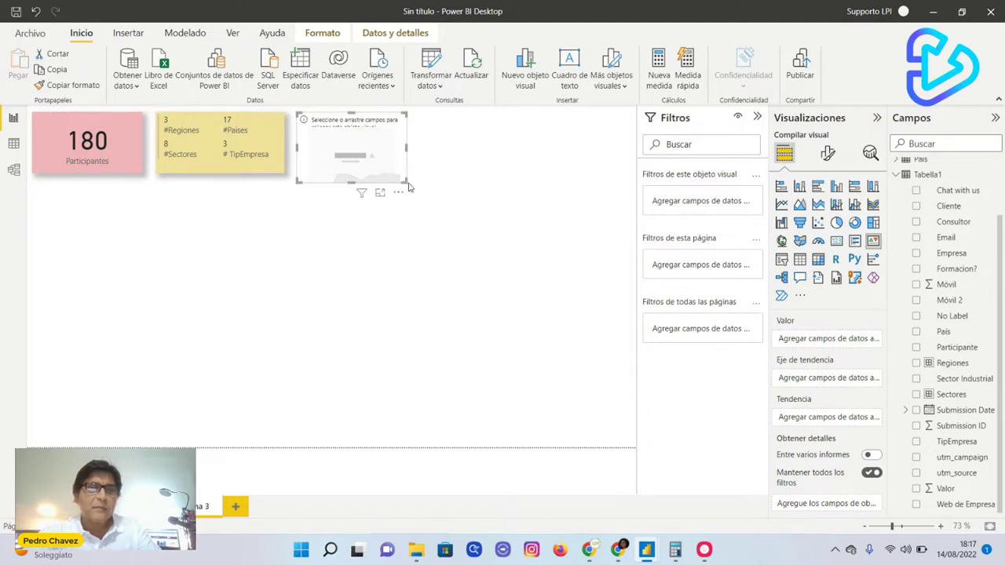
drag(405, 182, 395, 172)
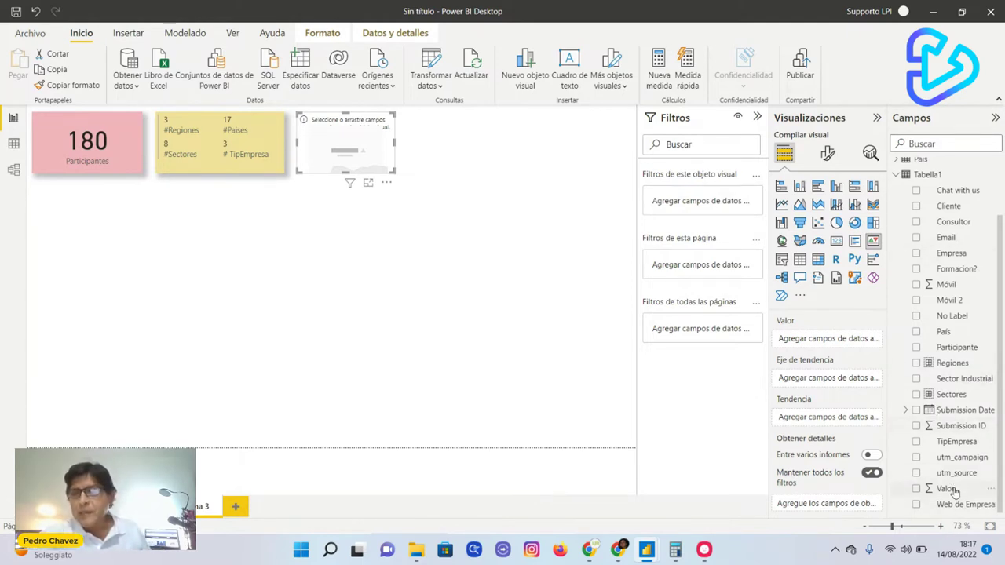
Step: Set Valor as the KPI's value, renamed Participantes, and use Valor again as its trend axis
drag(950, 489, 830, 342)
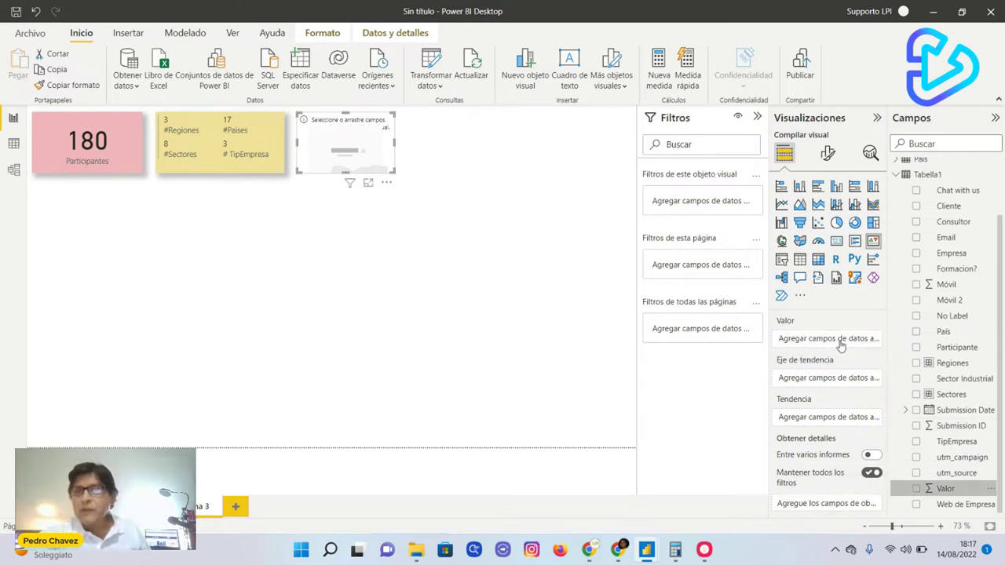
double_click(826, 341)
text(A)
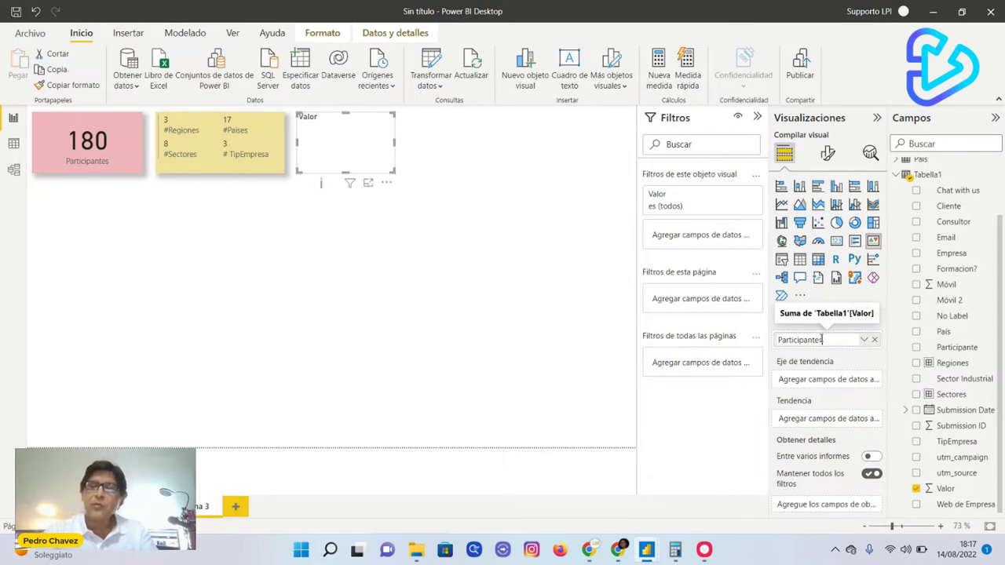
text(articipantes)
key(Return)
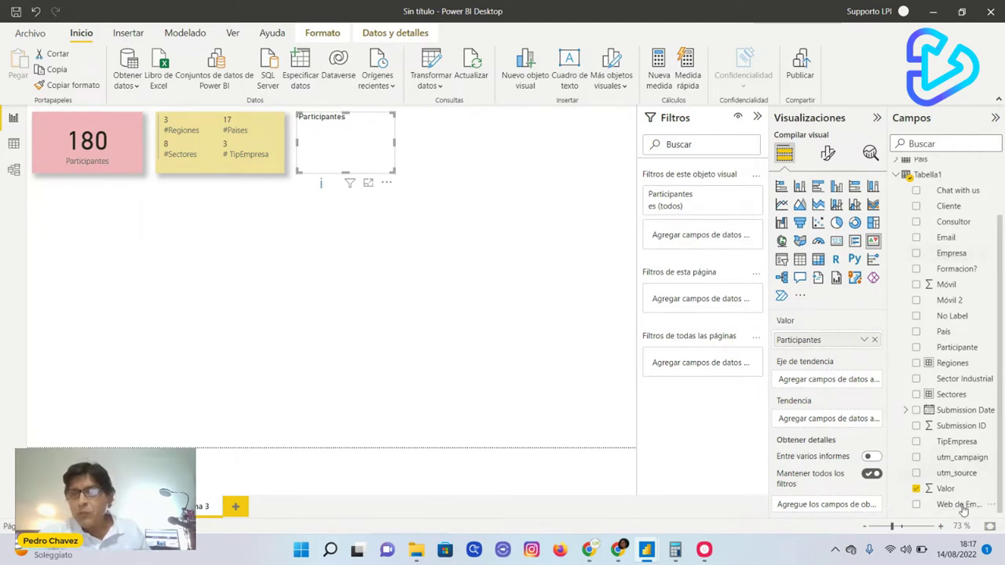
drag(942, 489, 832, 386)
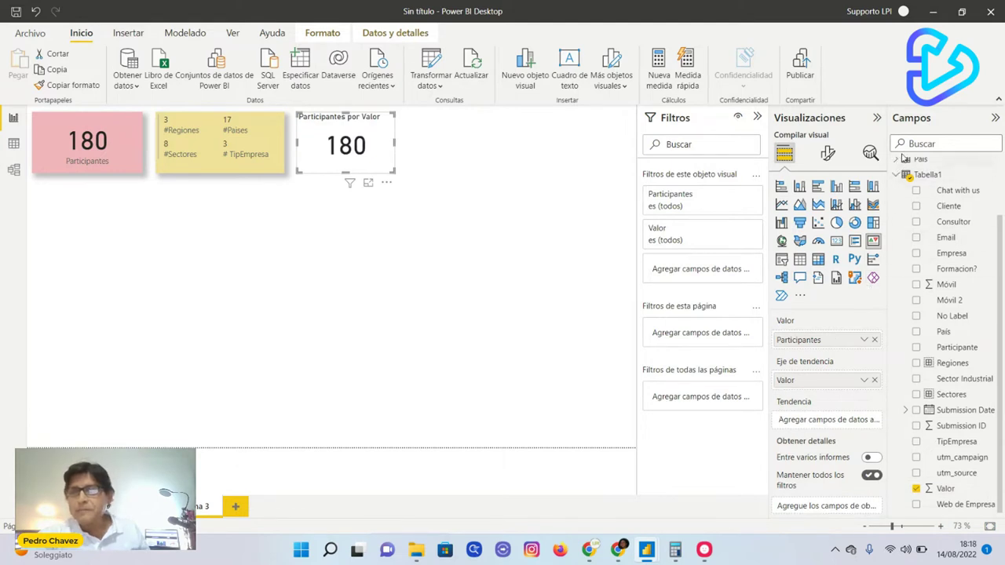
drag(1001, 267, 1002, 204)
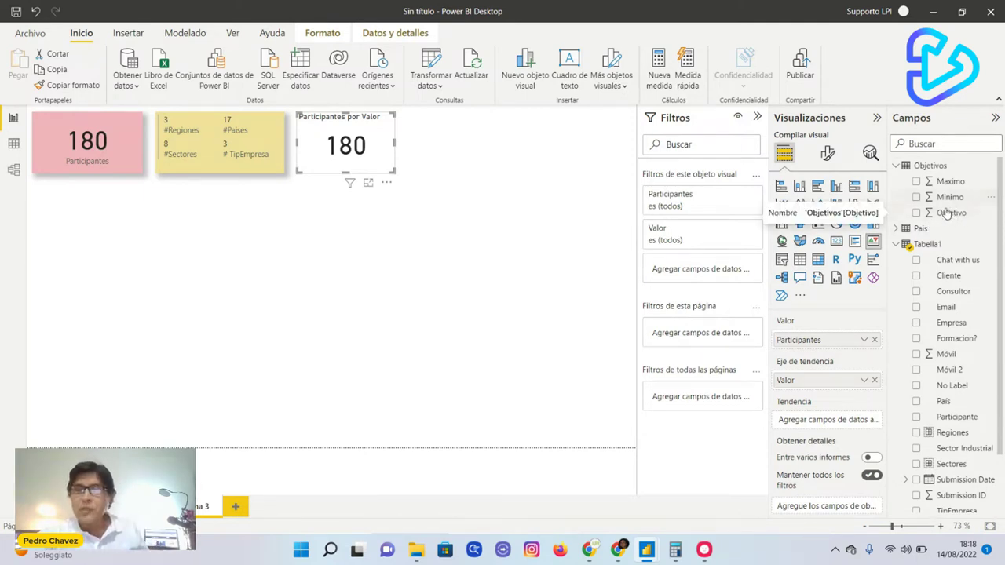
Step: Add the Objetivo field from the Objetivos table to the KPI as its target value (Tendencia)
drag(954, 218, 837, 424)
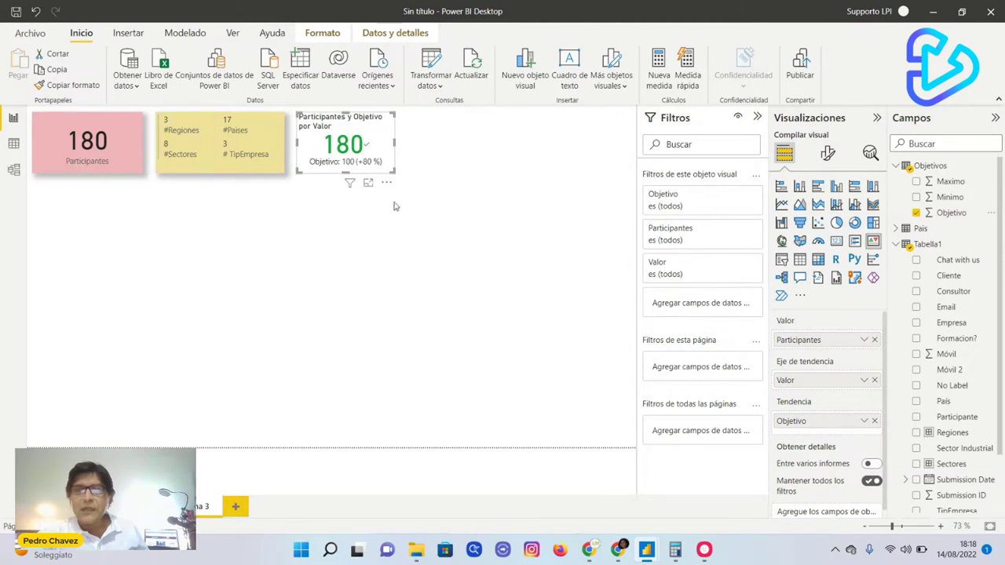
Step: Give the KPI visual a light purple background from the theme colours and turn on its shadow
click(829, 154)
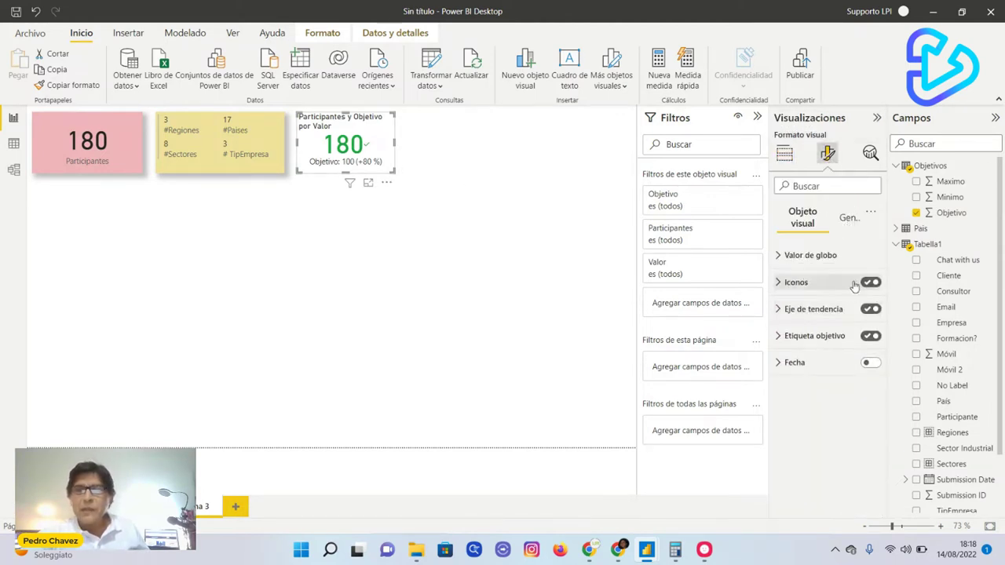
click(850, 218)
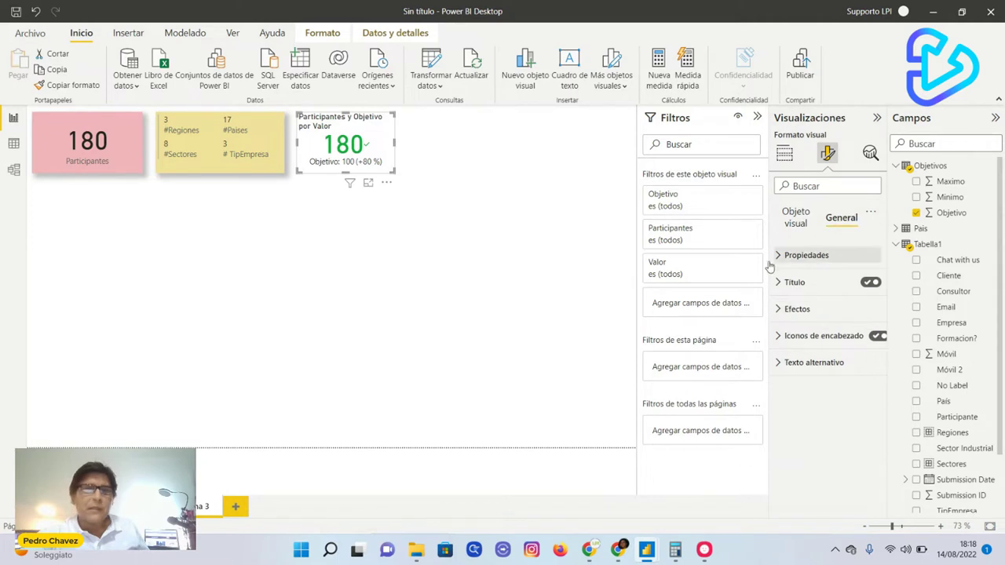
click(853, 314)
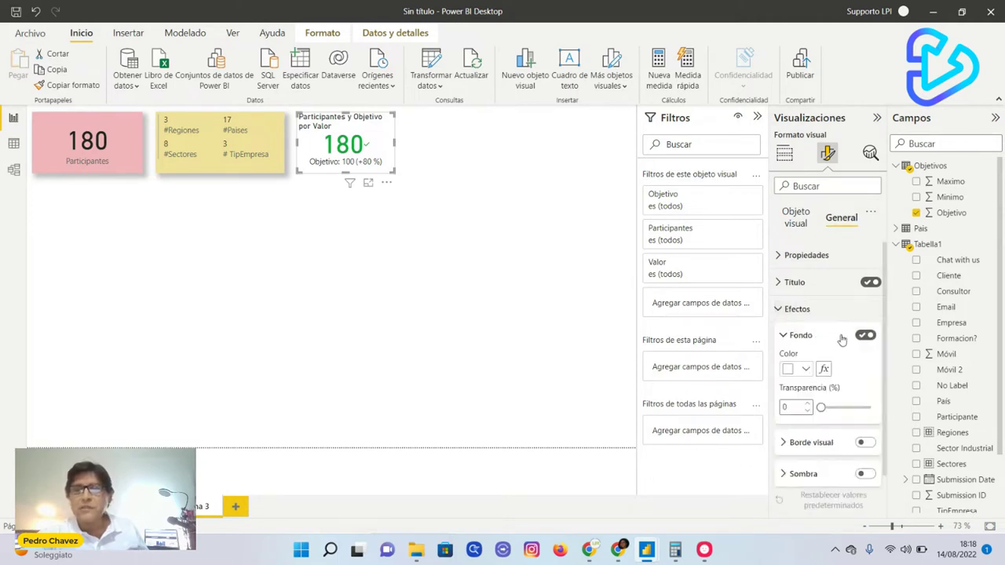
click(806, 371)
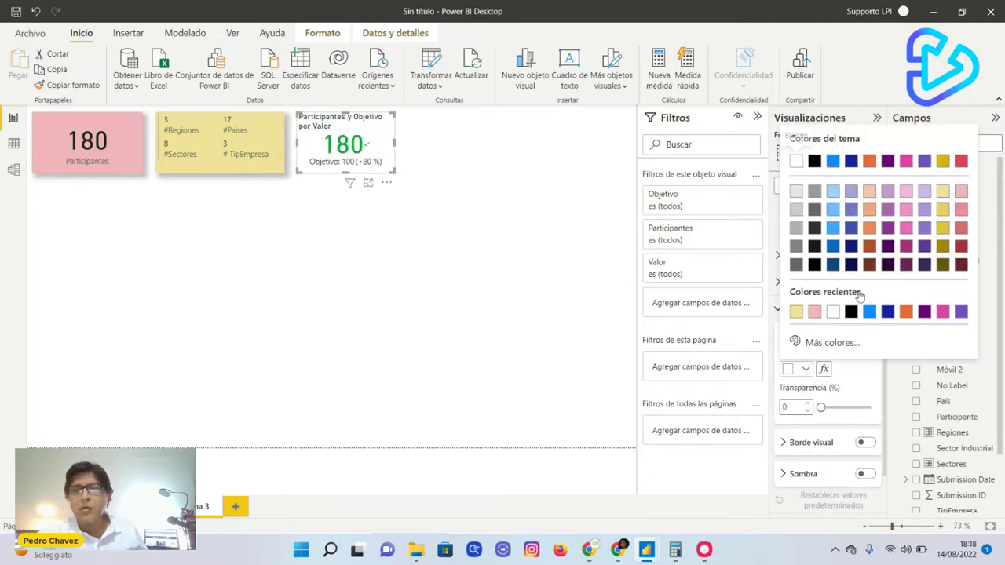
click(923, 193)
click(865, 473)
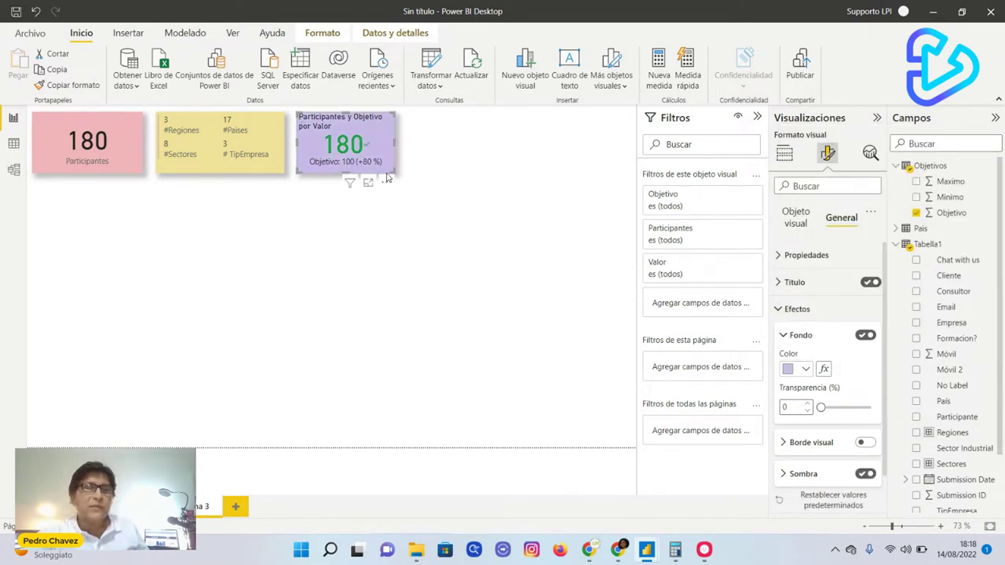
mouse_move(349, 182)
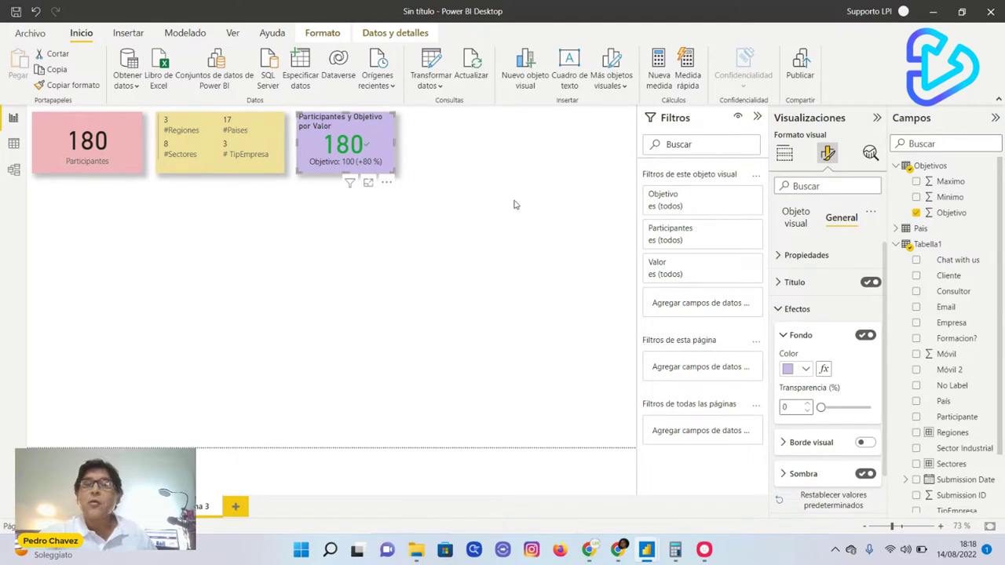
Step: Insert a gauge visual, place it just after the purple KPI card in the same row, and shrink it slightly
click(479, 179)
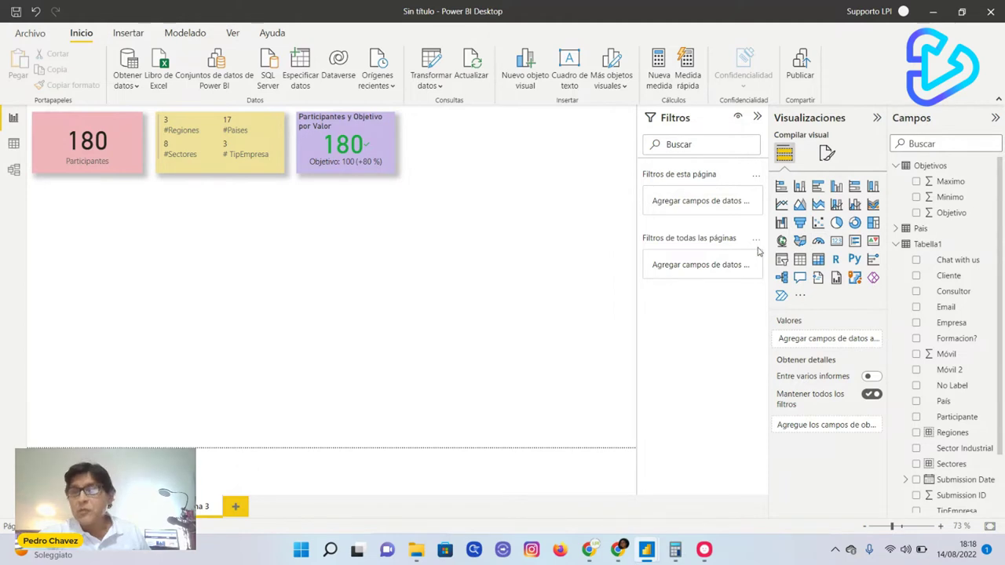
click(818, 241)
drag(88, 238, 463, 139)
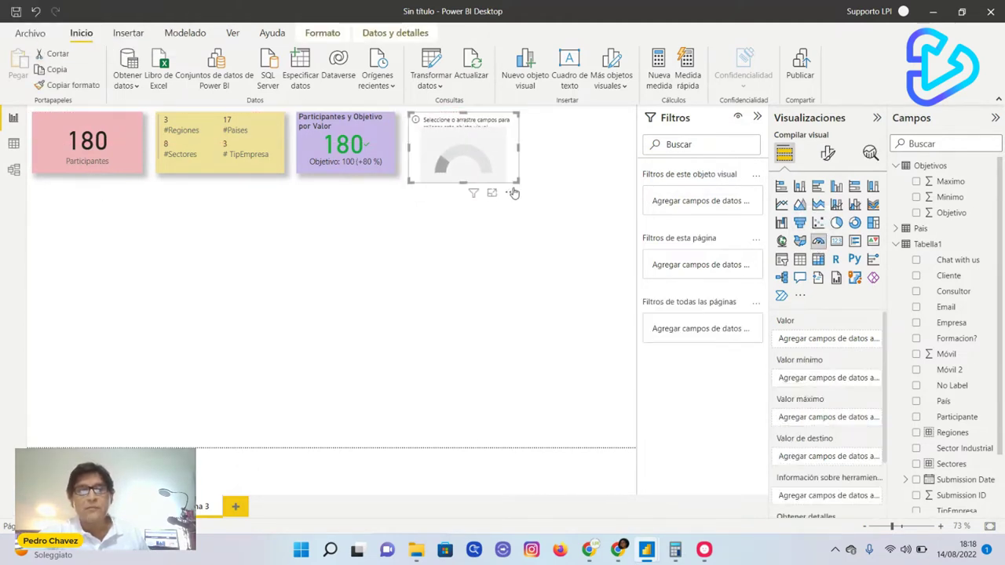
drag(517, 181, 506, 173)
click(574, 175)
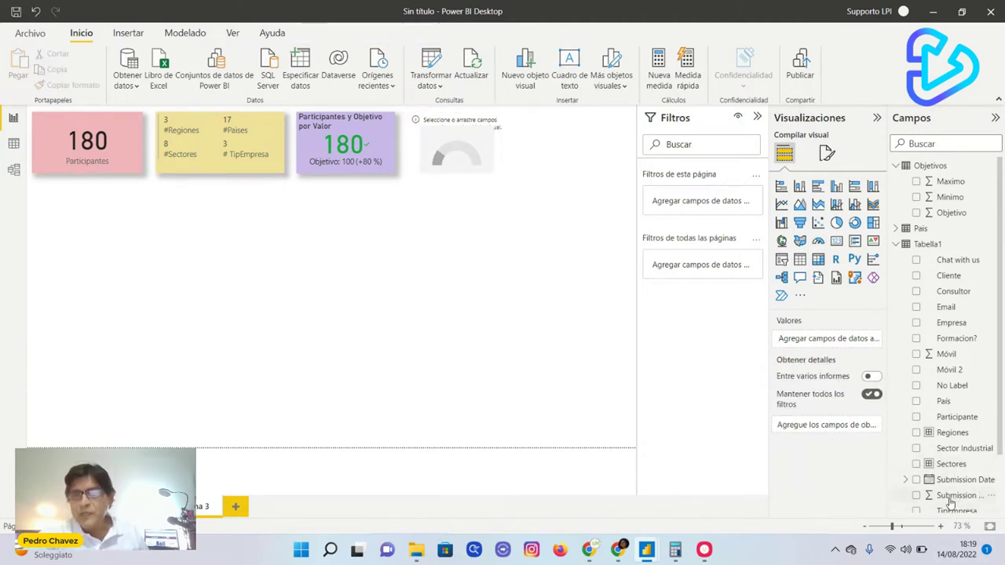
scroll(954, 506, down, 2)
drag(950, 493, 813, 346)
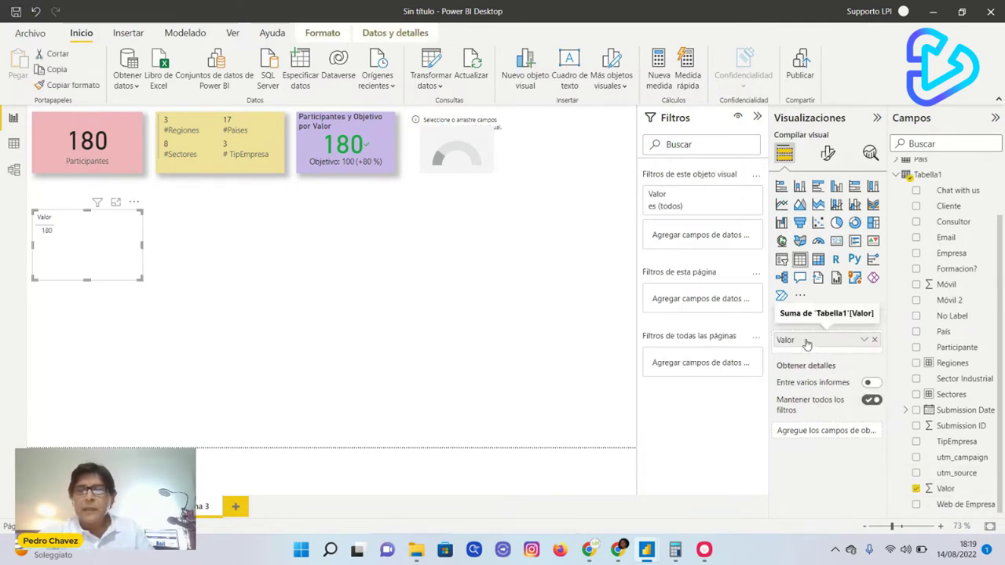
double_click(805, 339)
text(Participantes)
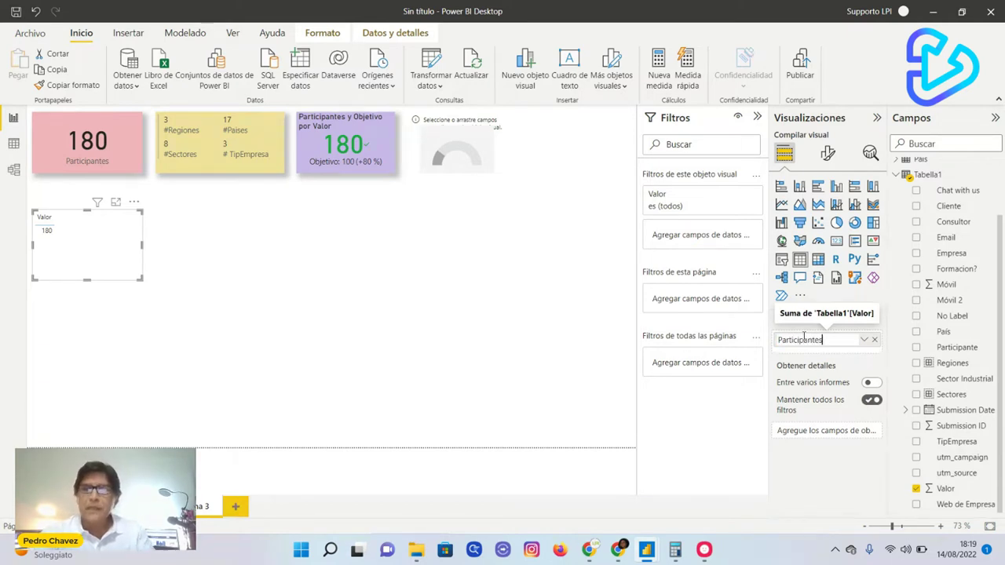
key(Return)
scroll(954, 212, up, 2)
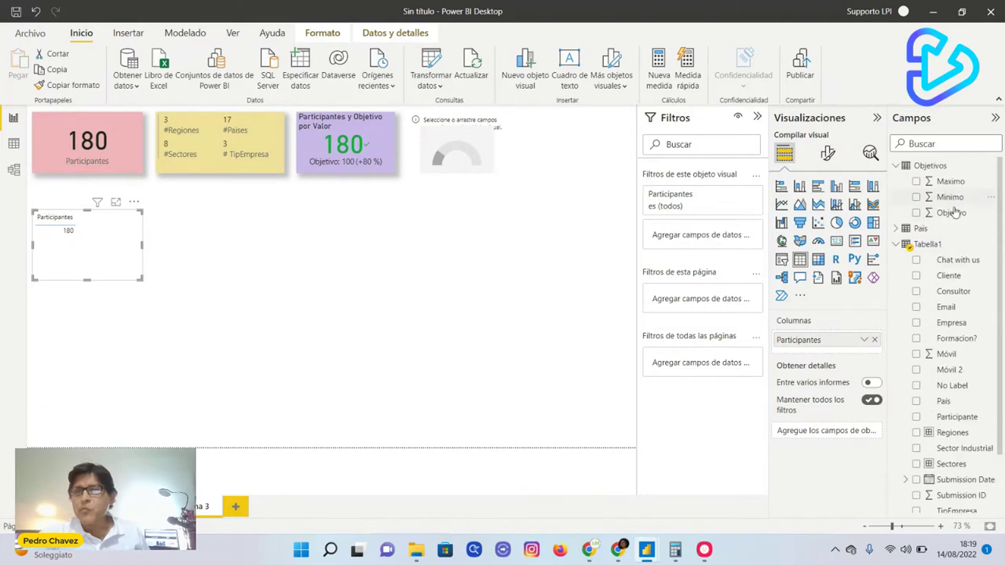
drag(952, 182, 956, 171)
click(487, 157)
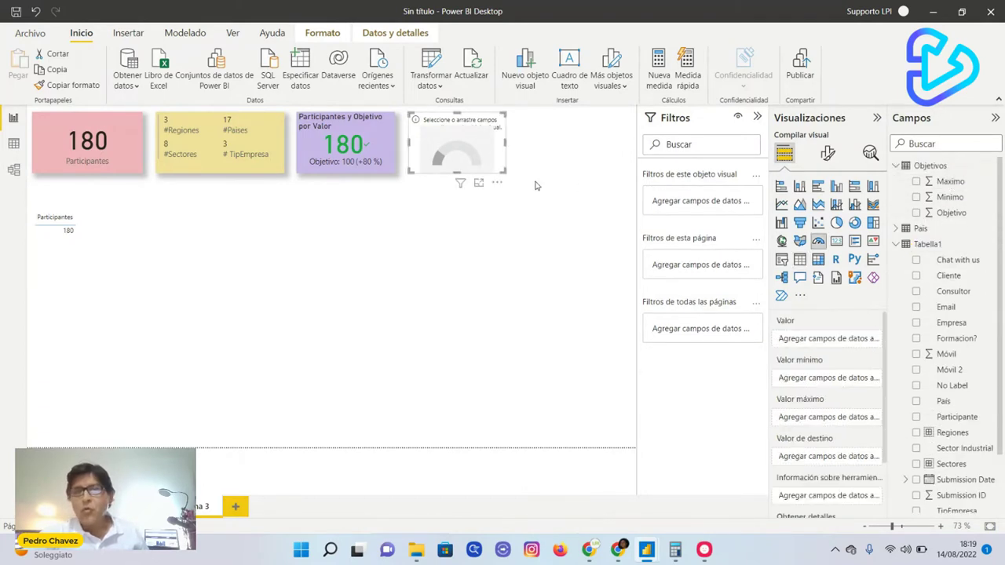
click(90, 226)
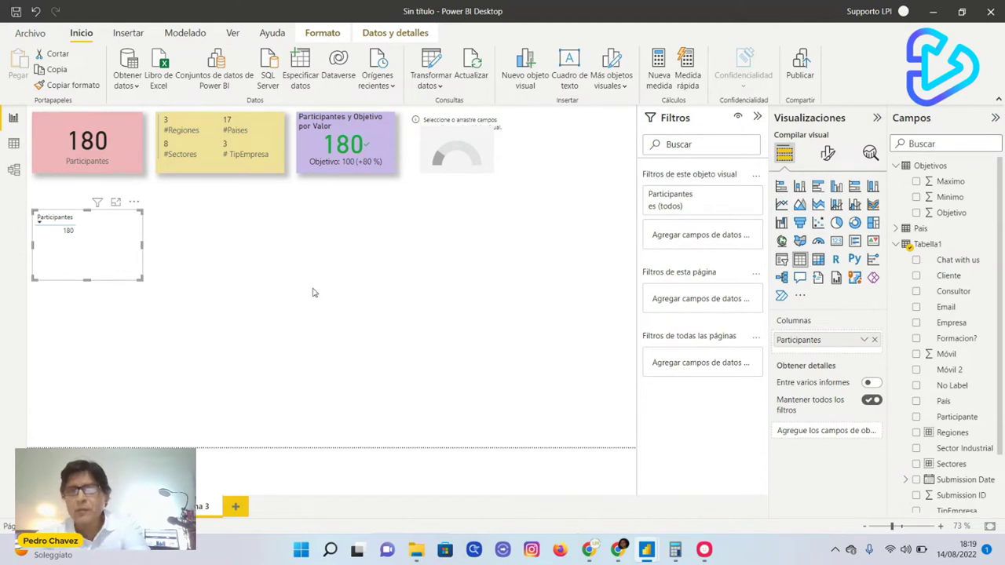
key(Delete)
Step: Assign the Valor field from Tabella1 as the gauge's value and rename it Participantes
click(487, 161)
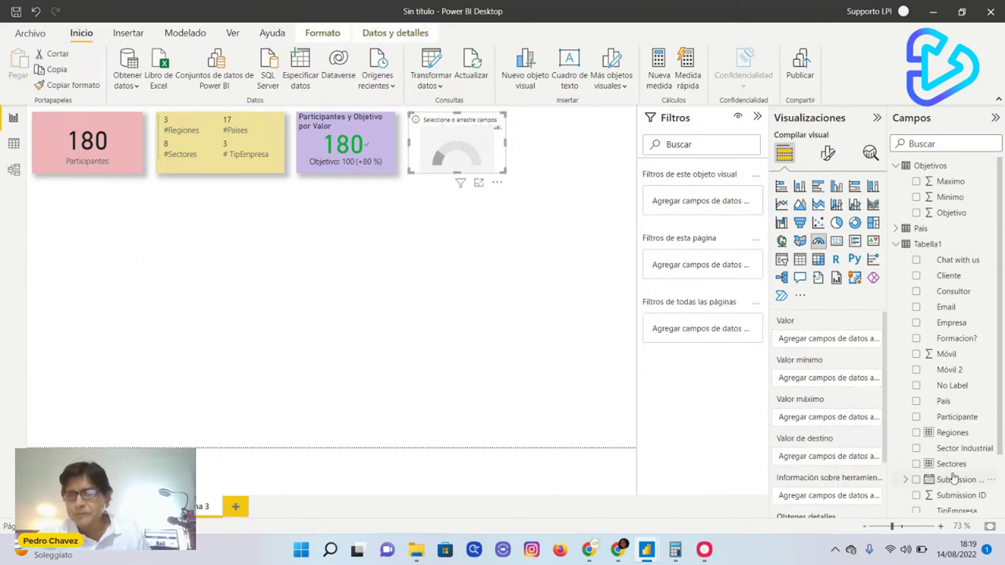
scroll(953, 479, down, 2)
drag(948, 489, 830, 345)
double_click(810, 340)
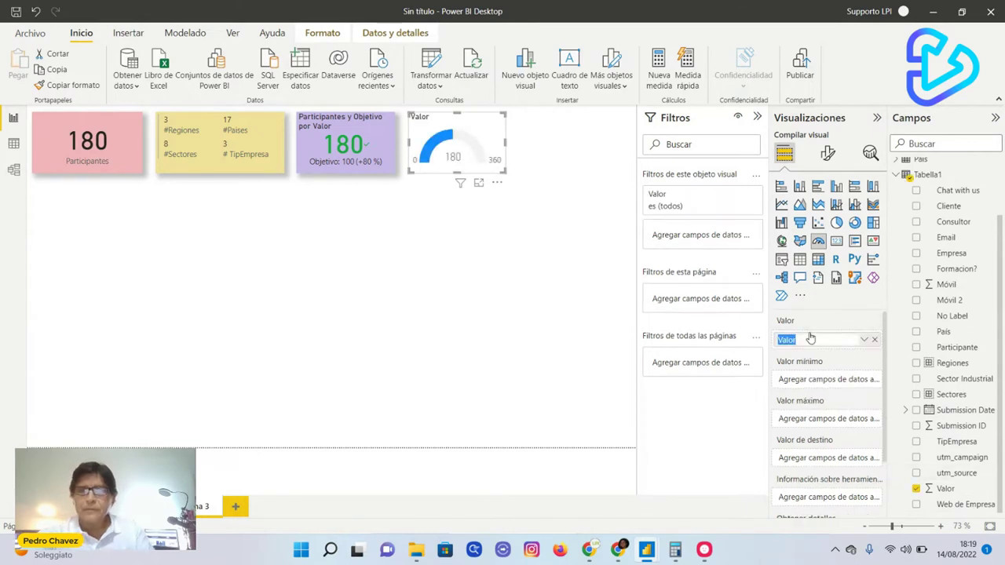
text(Partic)
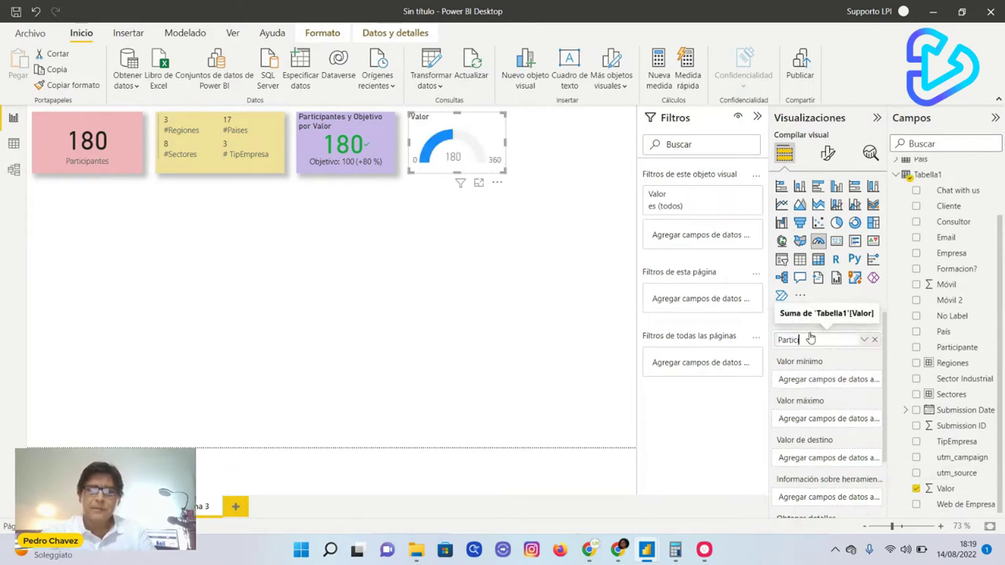
text(ipantes)
key(Return)
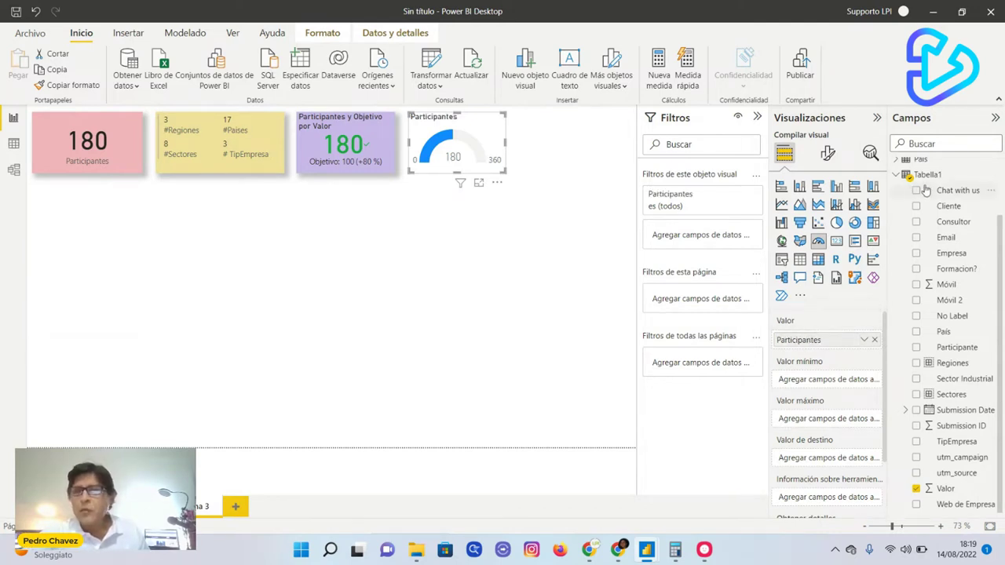
Step: Set the gauge's maximum, minimum and target values to the Maximo, Minimo and Objetivo fields of the Objetivos table
scroll(942, 188, up, 2)
drag(956, 190, 832, 420)
drag(950, 197, 843, 386)
drag(953, 214, 848, 465)
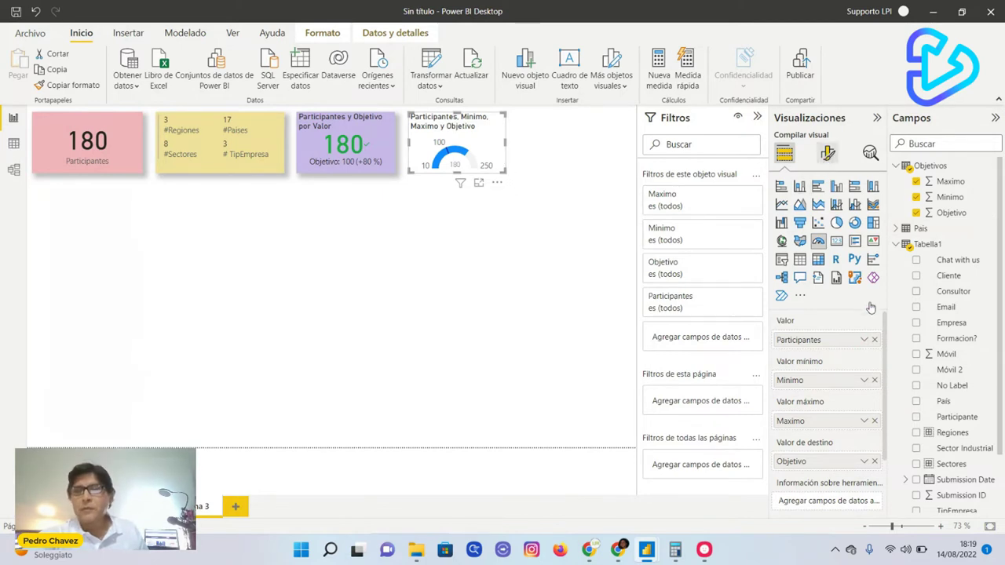
Step: Give the gauge a light pink background and turn on its shadow
click(828, 153)
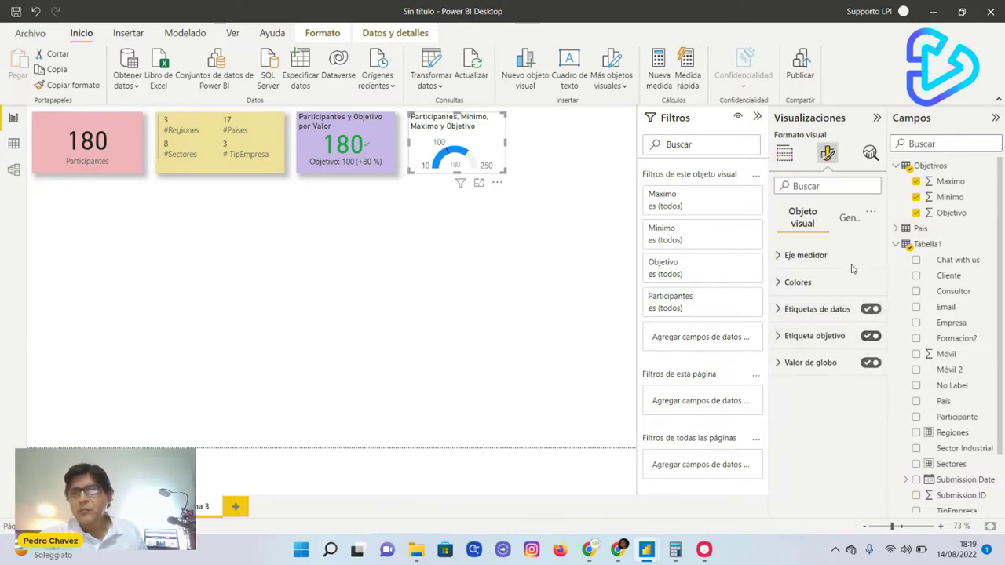
click(848, 218)
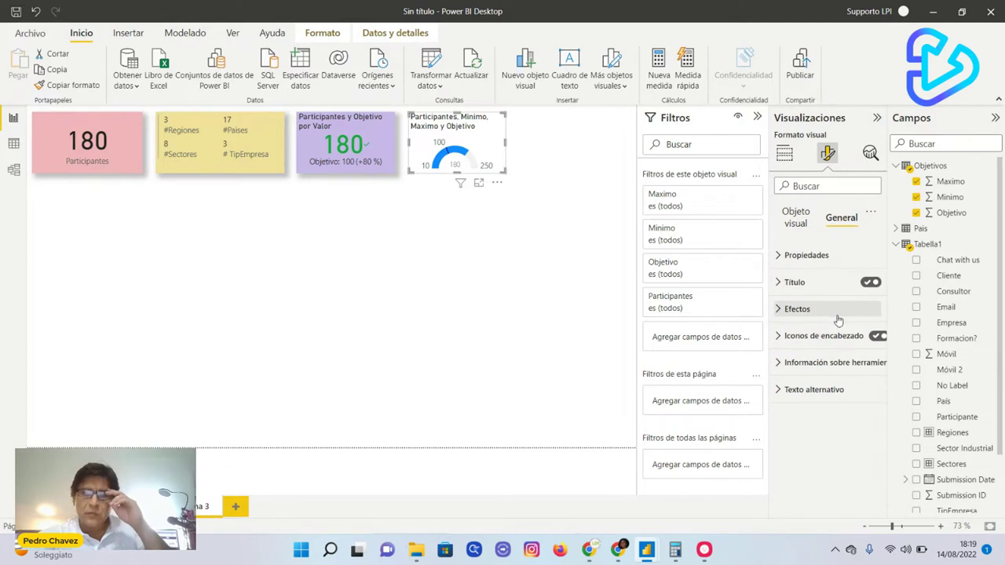
click(837, 314)
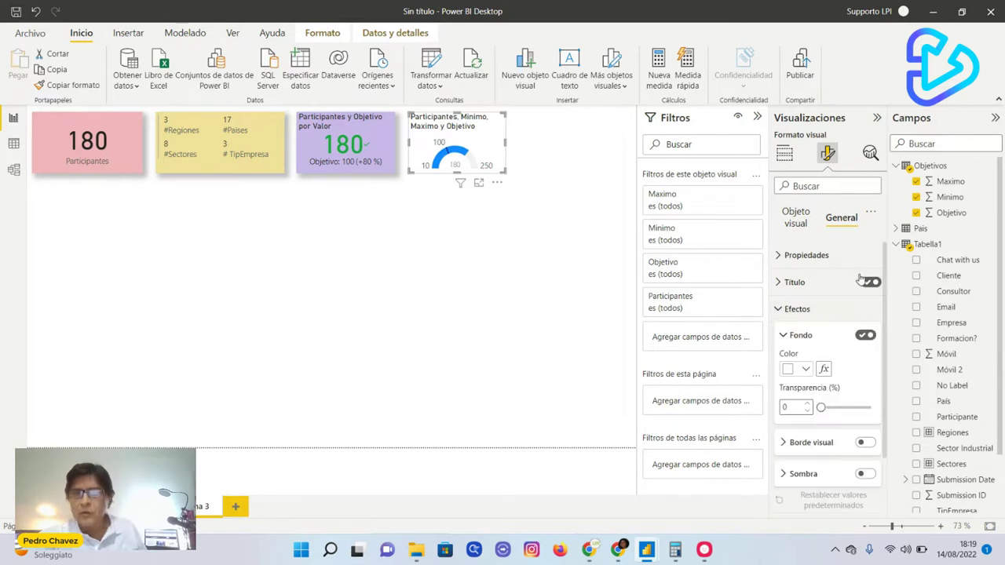
click(806, 369)
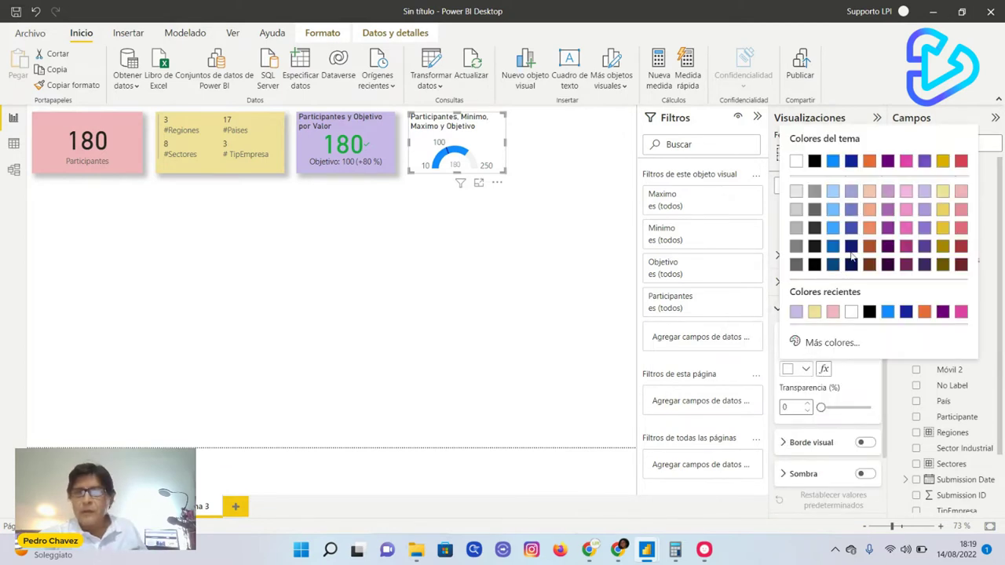
click(906, 192)
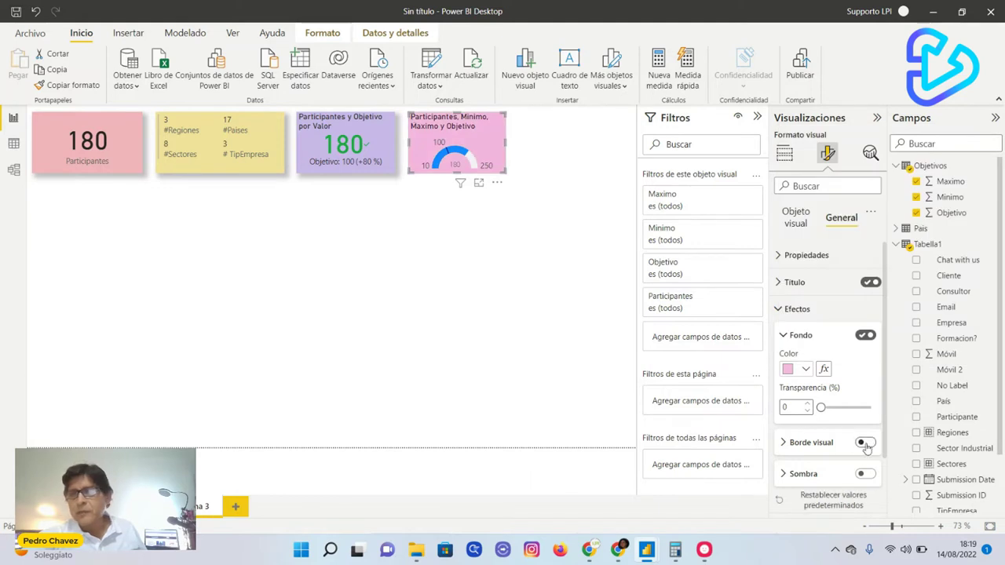
click(865, 474)
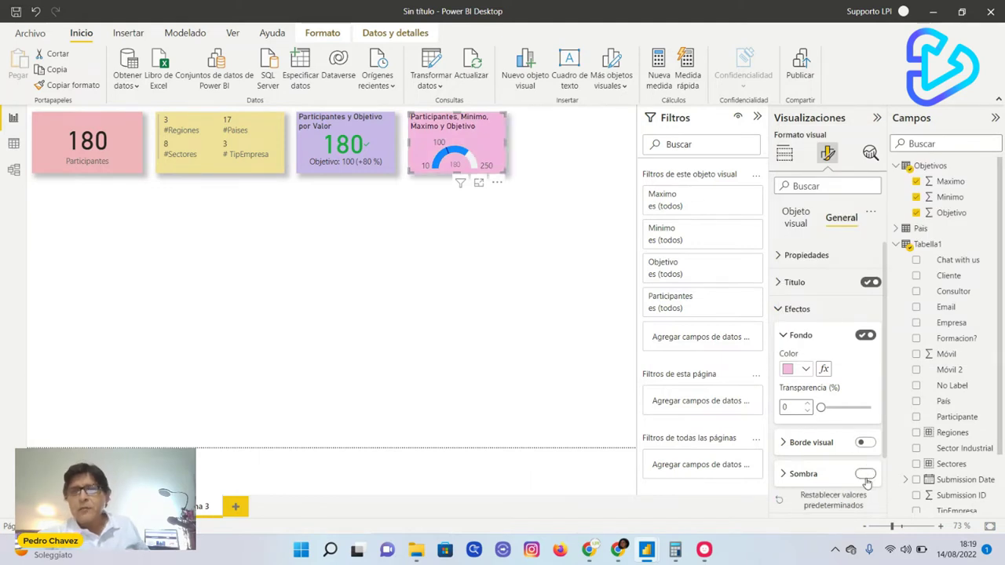
click(558, 371)
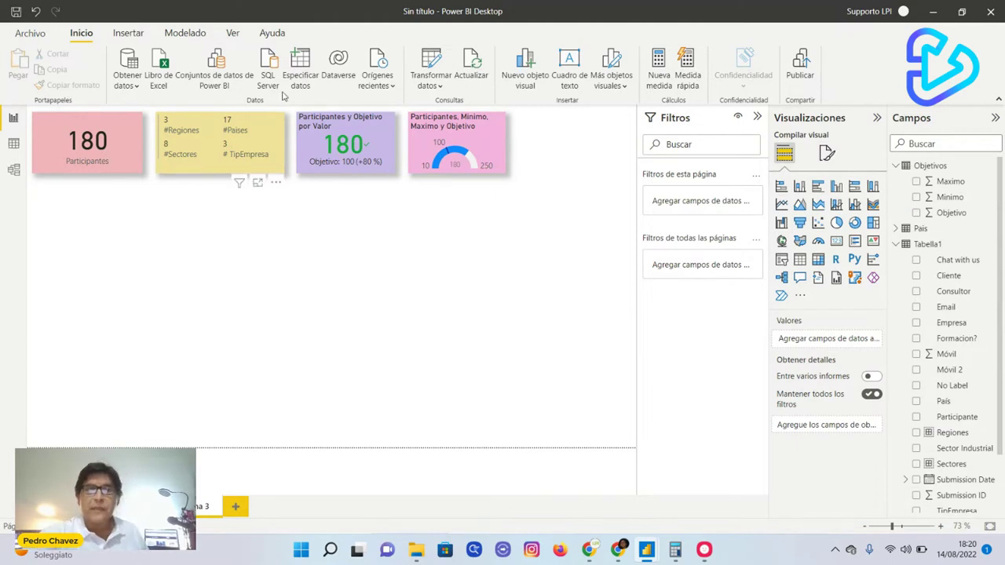
click(282, 127)
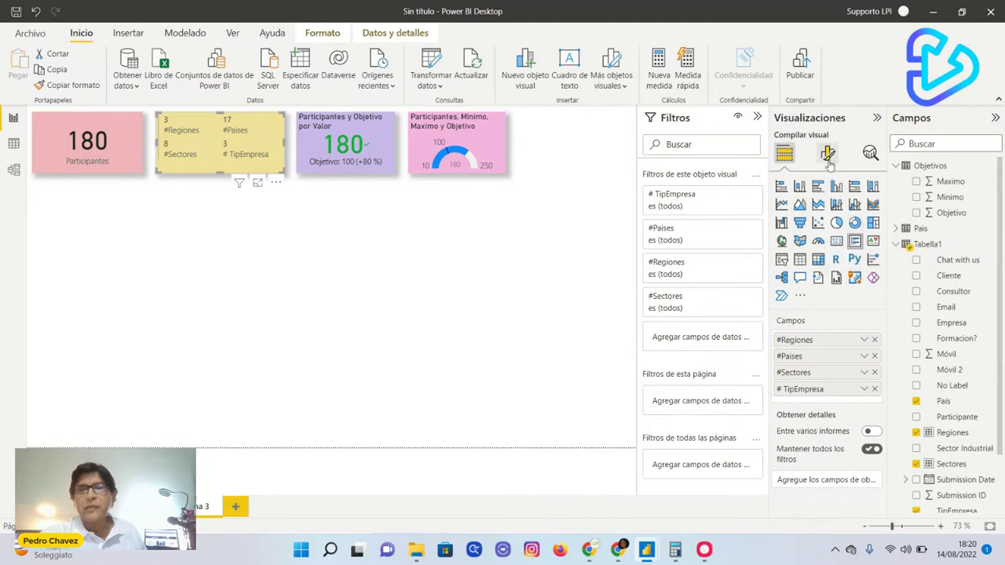
click(452, 292)
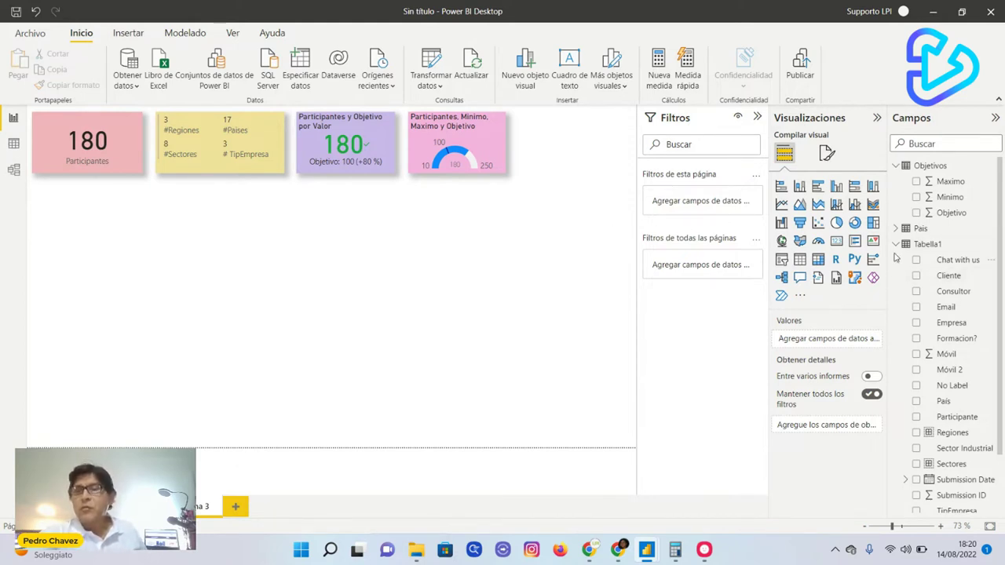
Step: Start a new quick measure in Tabella1 using the Promedio por categoría calculation, with the Objetivos table collapsed
click(988, 248)
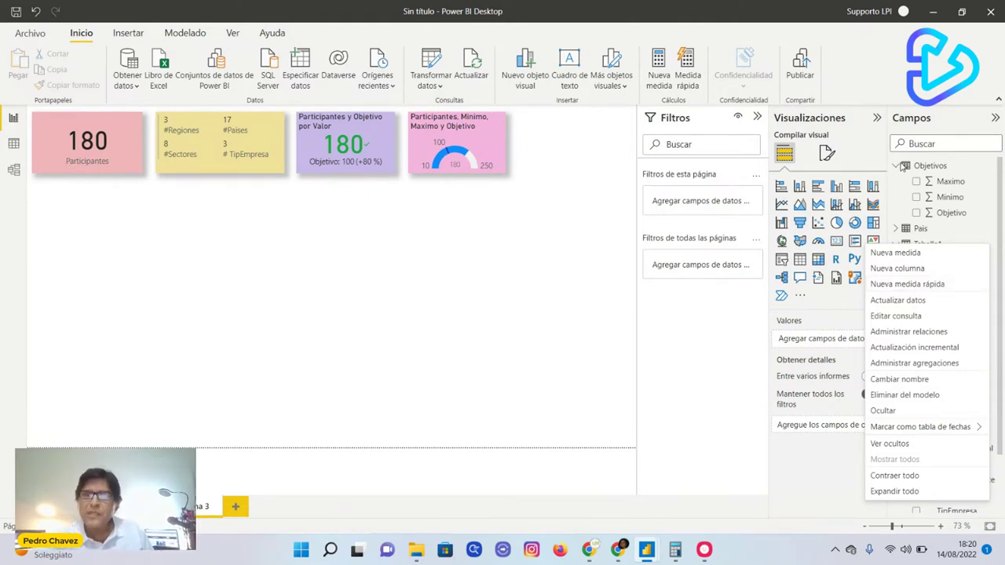
click(896, 166)
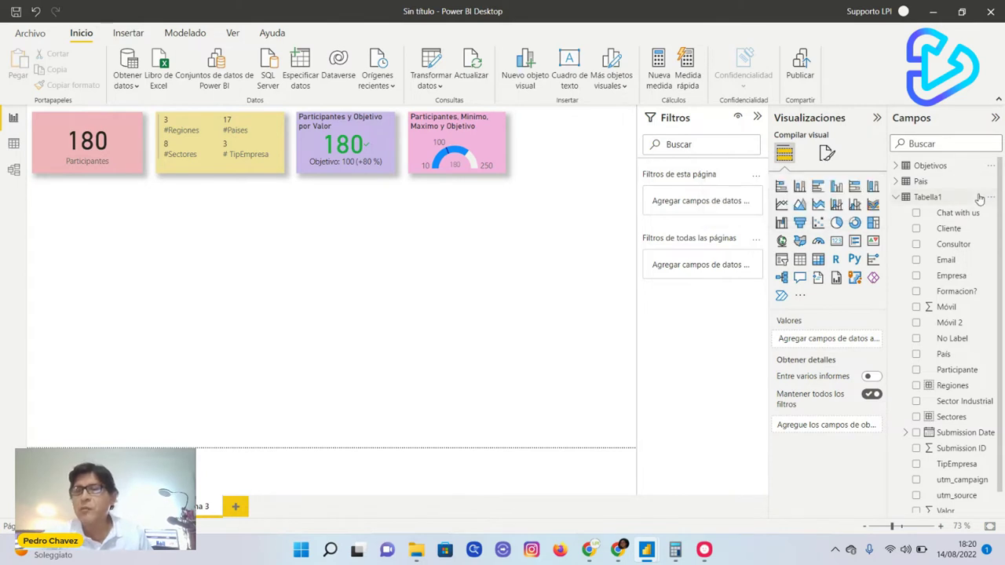
click(991, 198)
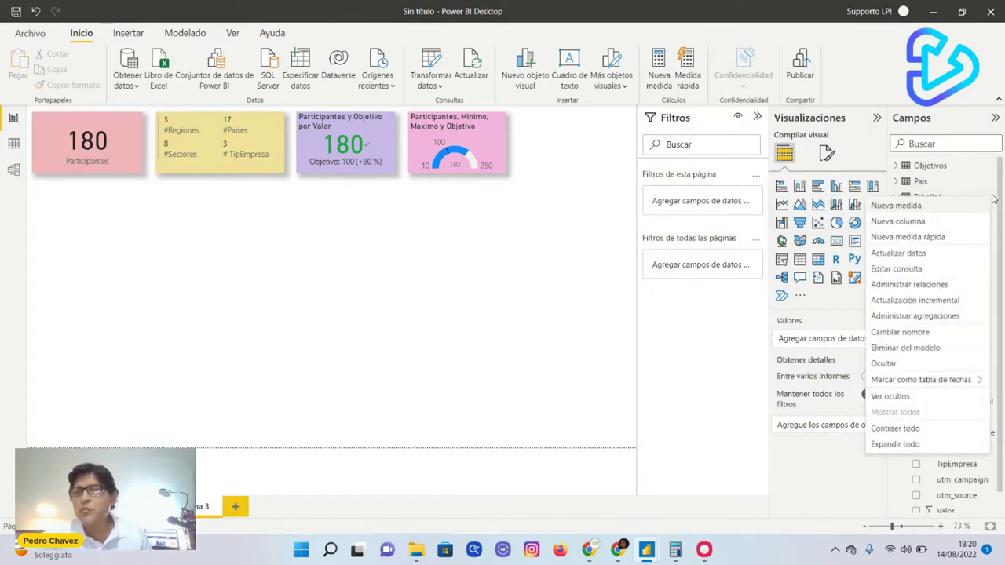
click(913, 241)
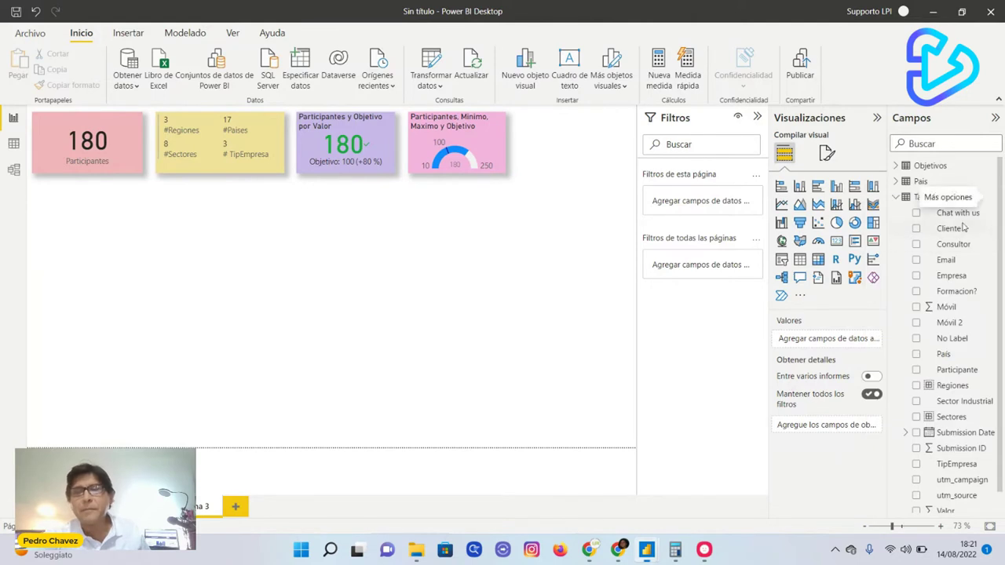
click(487, 94)
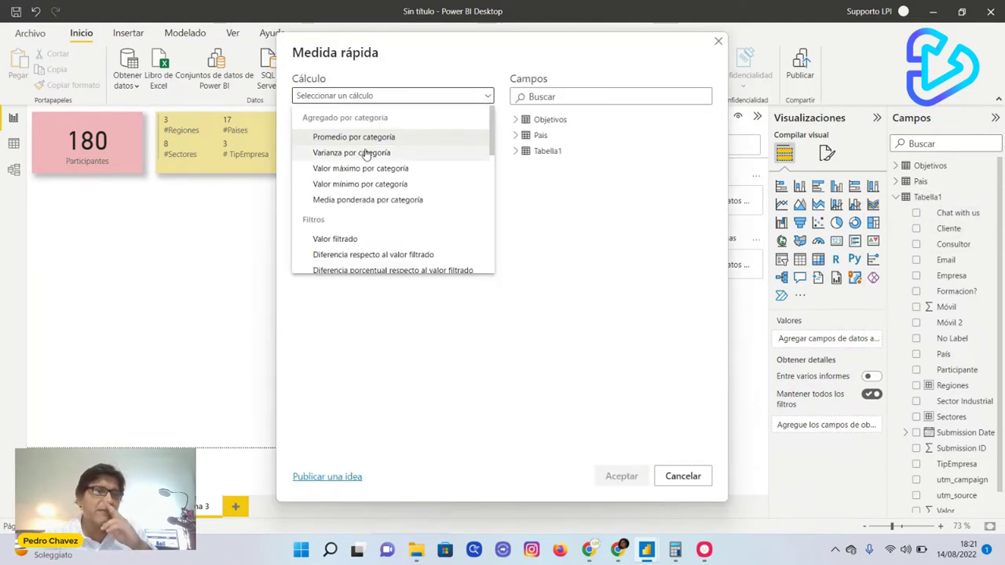
click(395, 139)
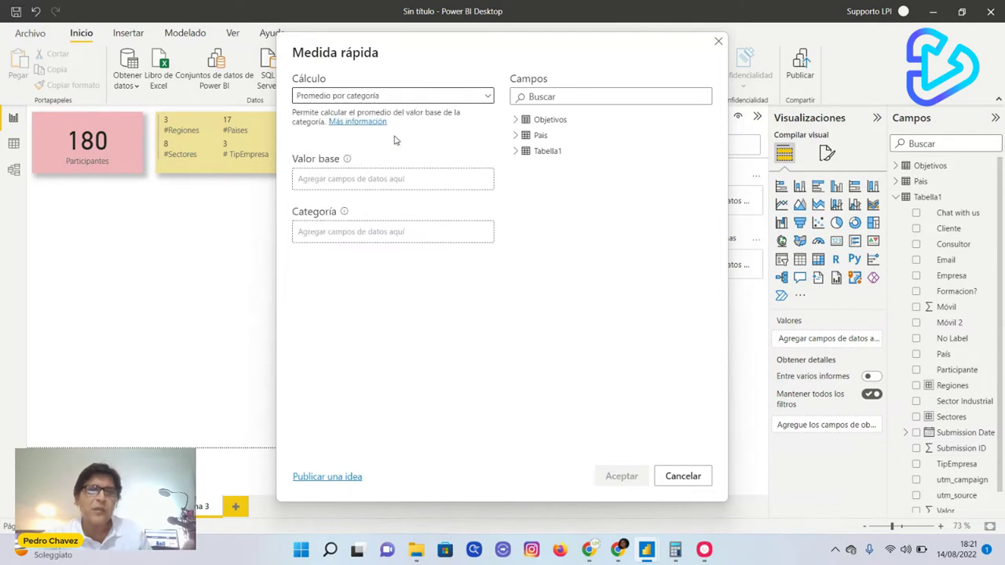
Step: Create the quick measure with the sum of Valor as base value and País from Tabella1 as category
click(518, 152)
scroll(568, 439, down, 1)
drag(566, 436, 393, 189)
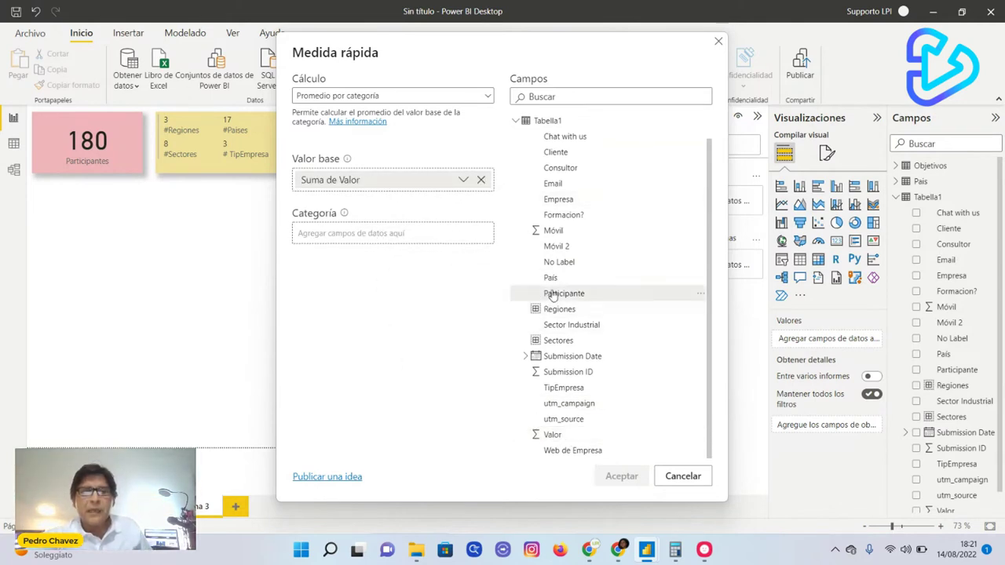
drag(550, 278, 371, 237)
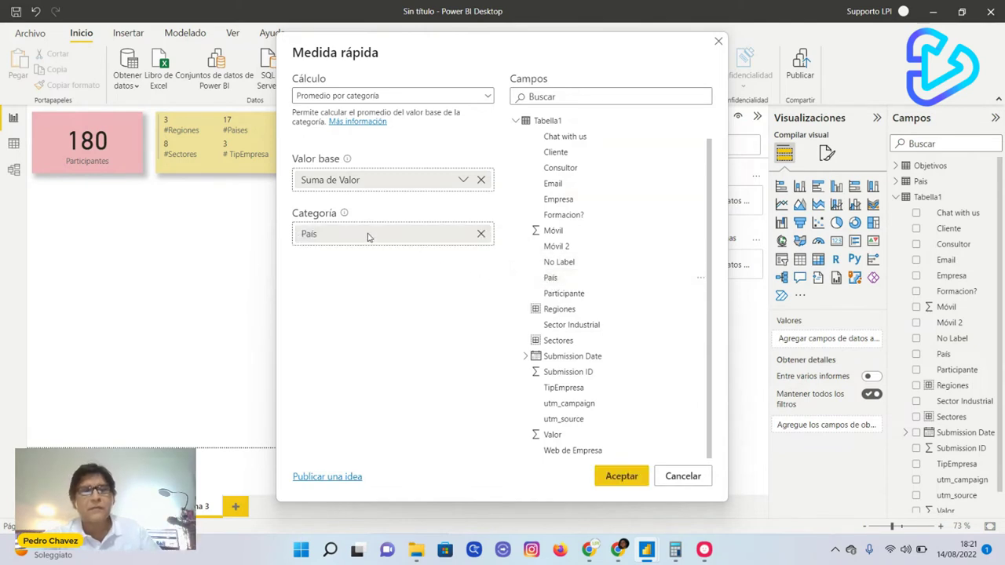
click(627, 478)
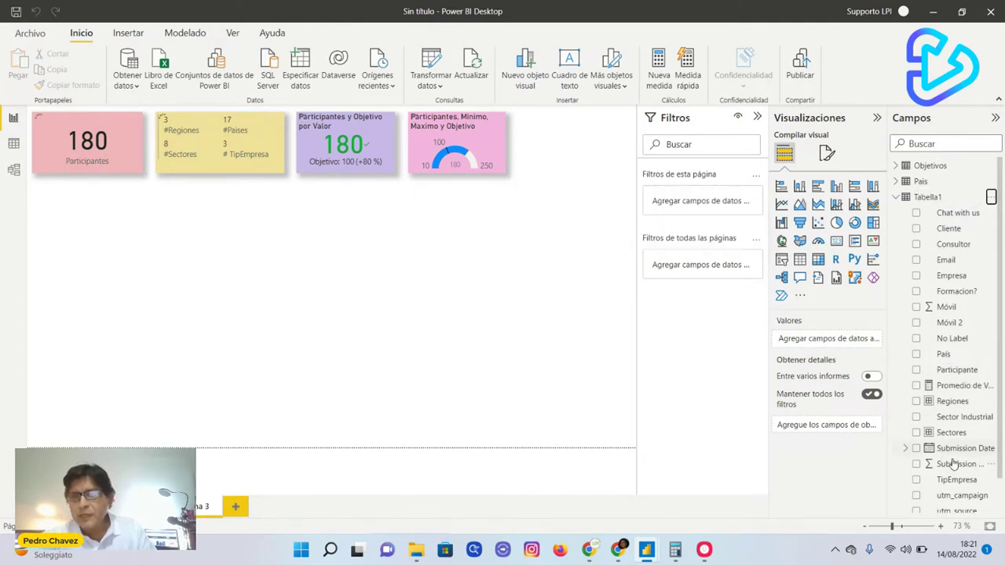
Step: Rename the new average measure to ParticxPaís in its formula and close the formula editor
click(958, 386)
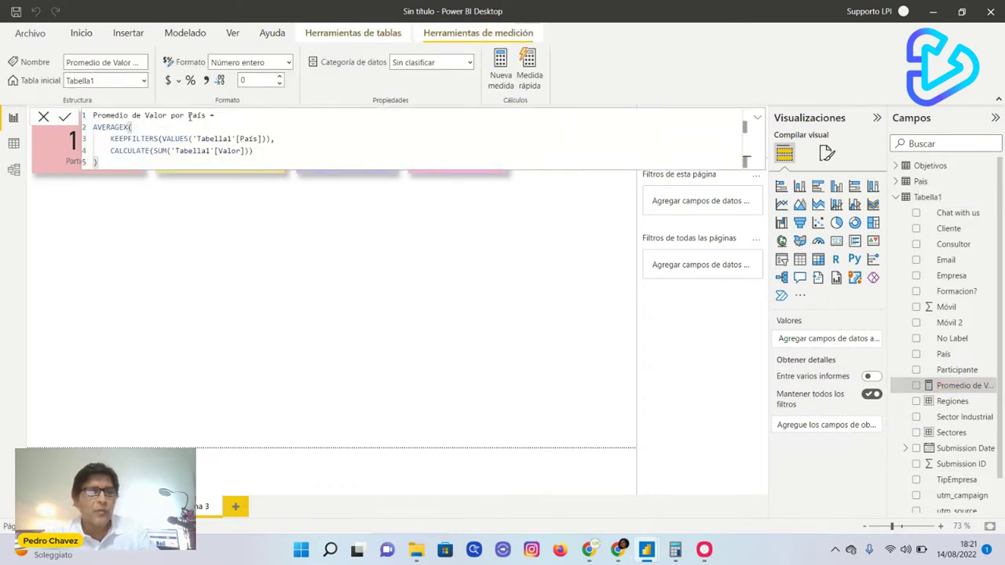
drag(169, 115, 94, 116)
text(Partic)
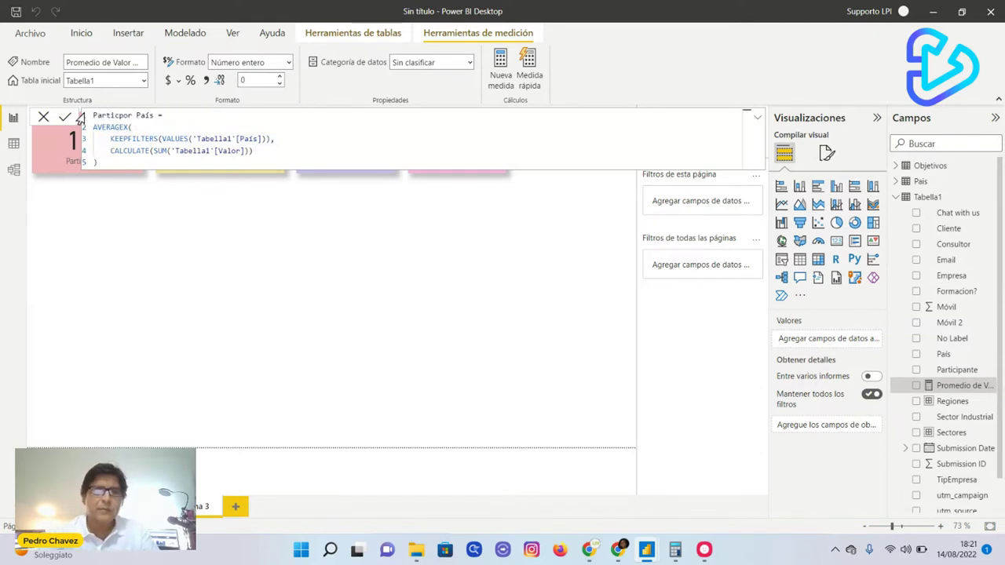
text(i)
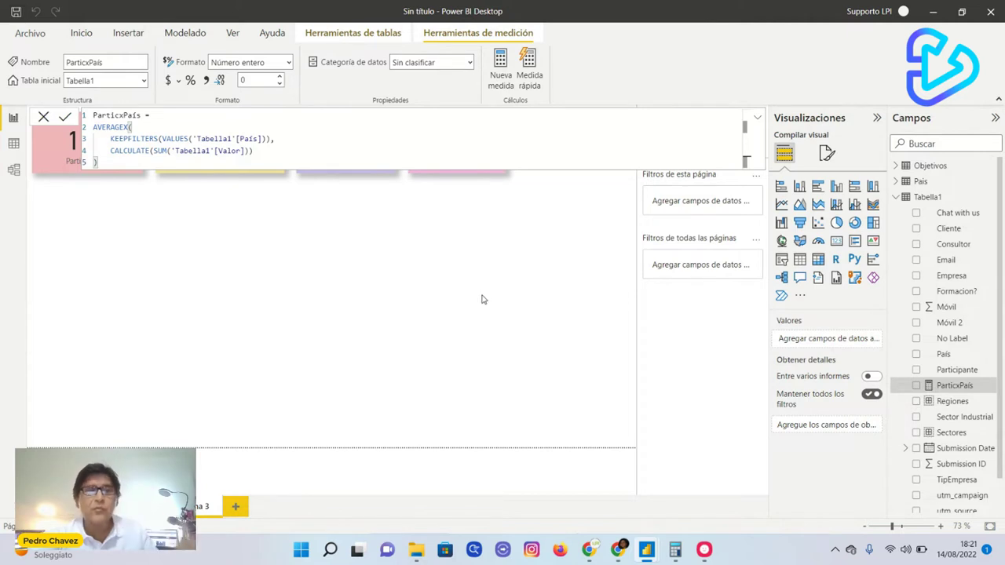
click(43, 118)
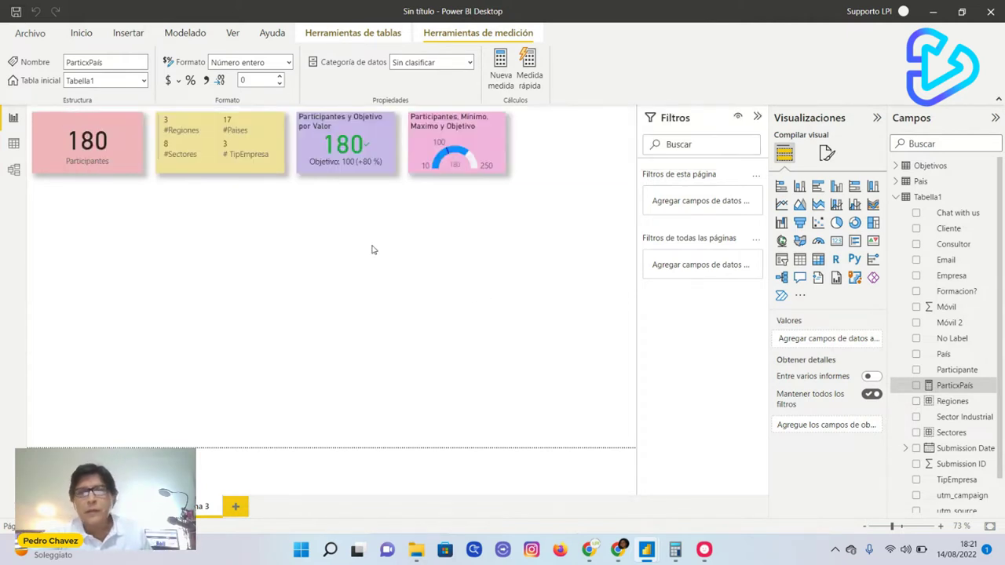
Step: Start another quick measure in Tabella1 using the Promedio por categoría calculation
click(992, 198)
click(926, 238)
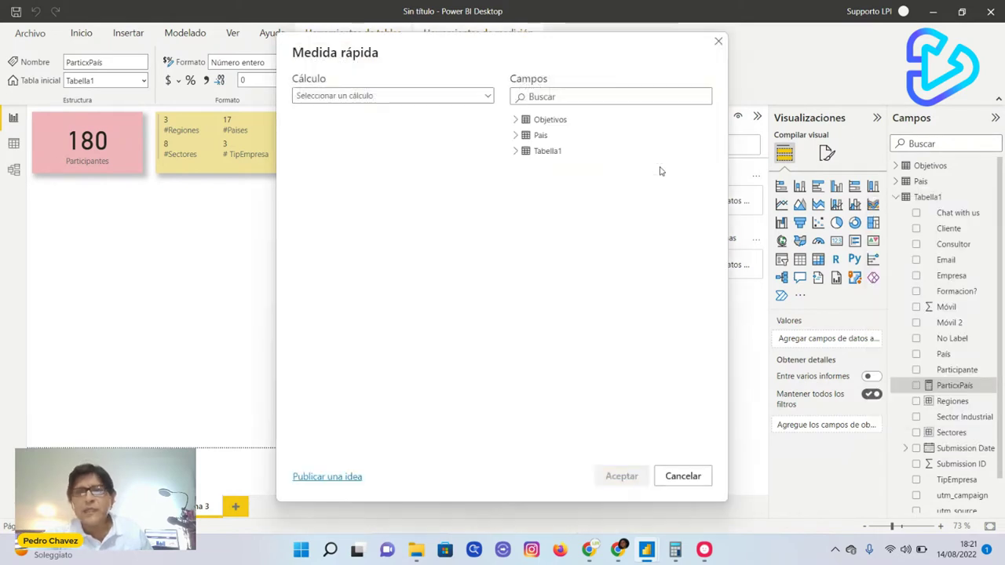
click(487, 96)
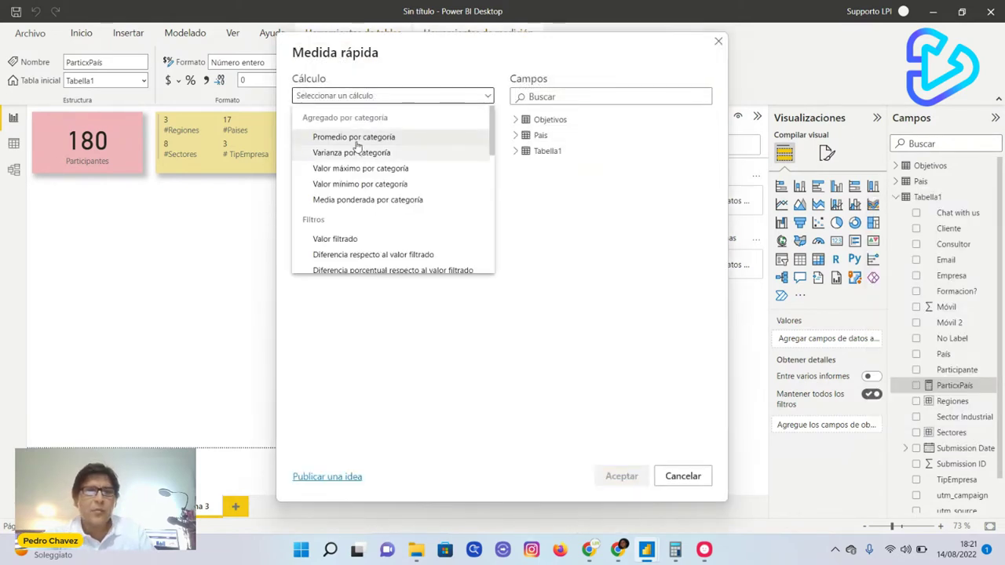
click(368, 138)
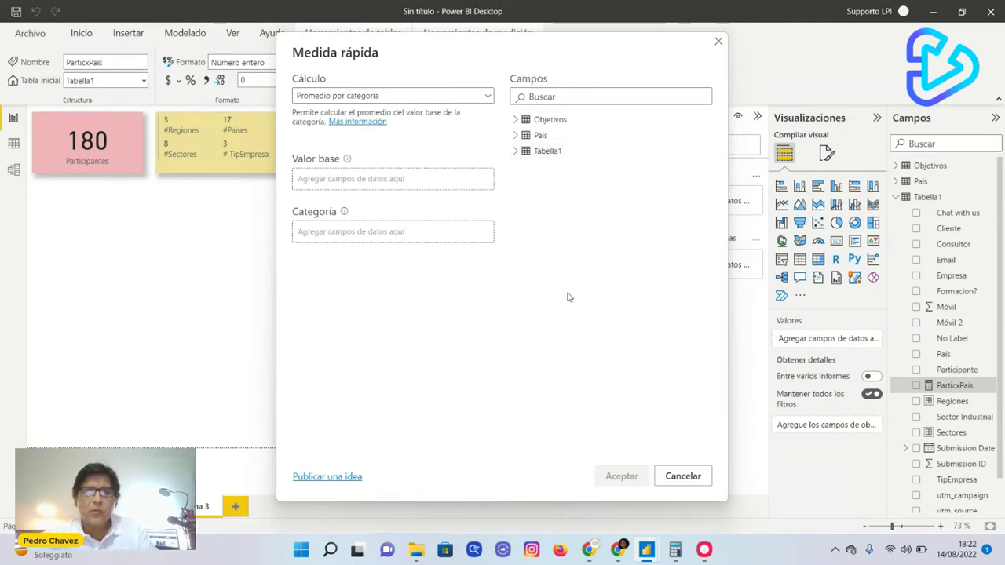
Step: Create the quick measure with the sum of Valor as base value and Sectores from Tabella1 as category
click(516, 151)
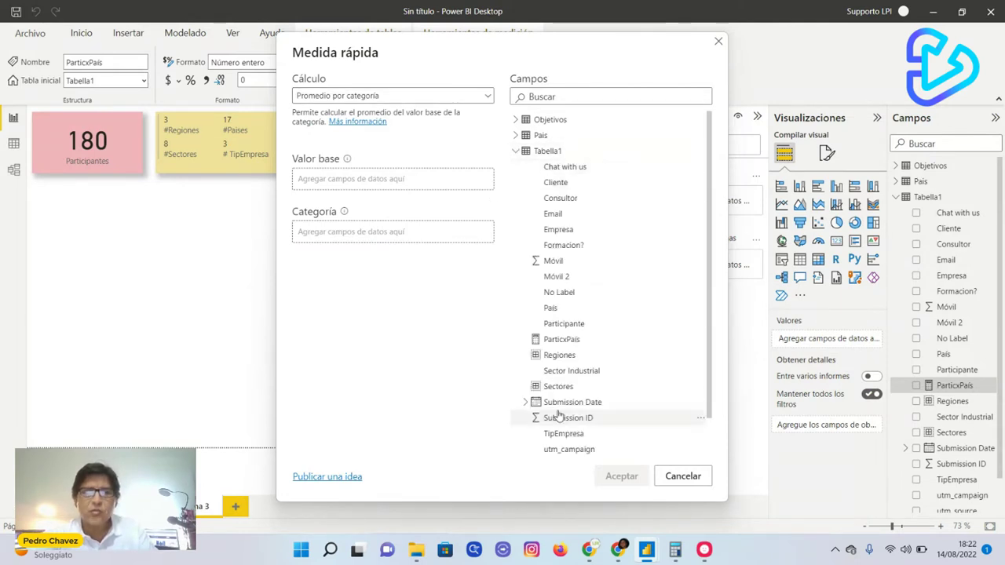
scroll(559, 414, down, 1)
drag(577, 434, 418, 189)
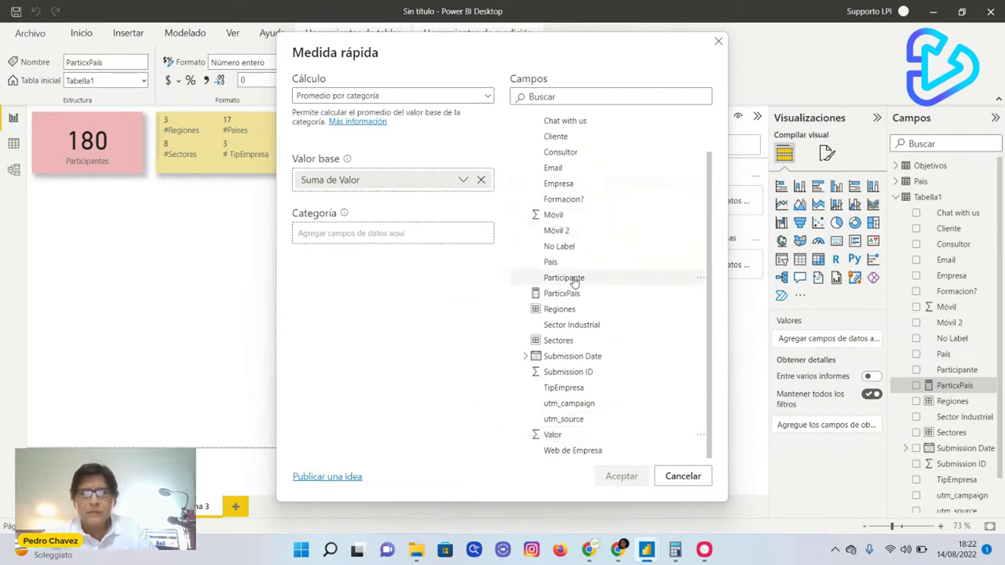
drag(572, 340, 423, 238)
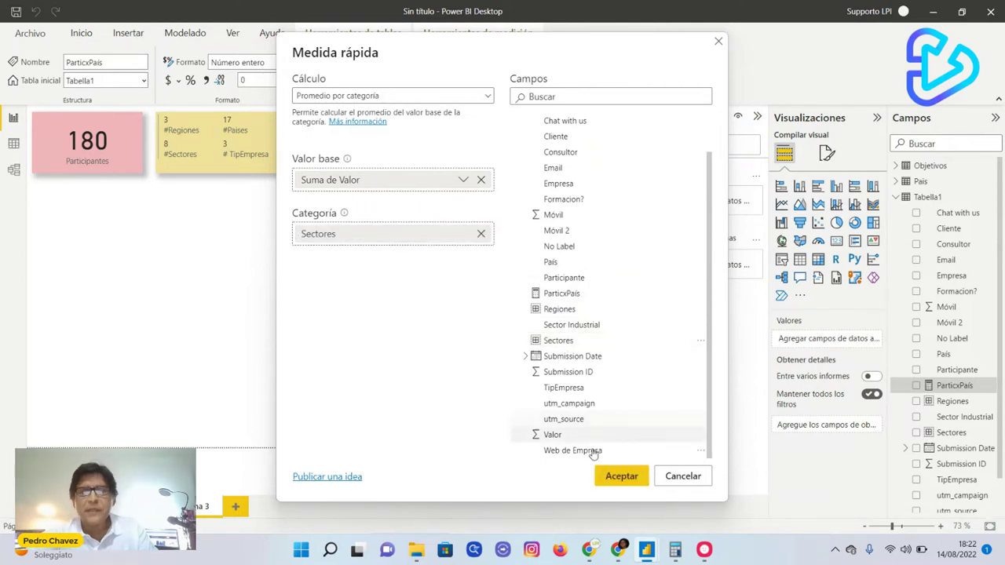
click(621, 475)
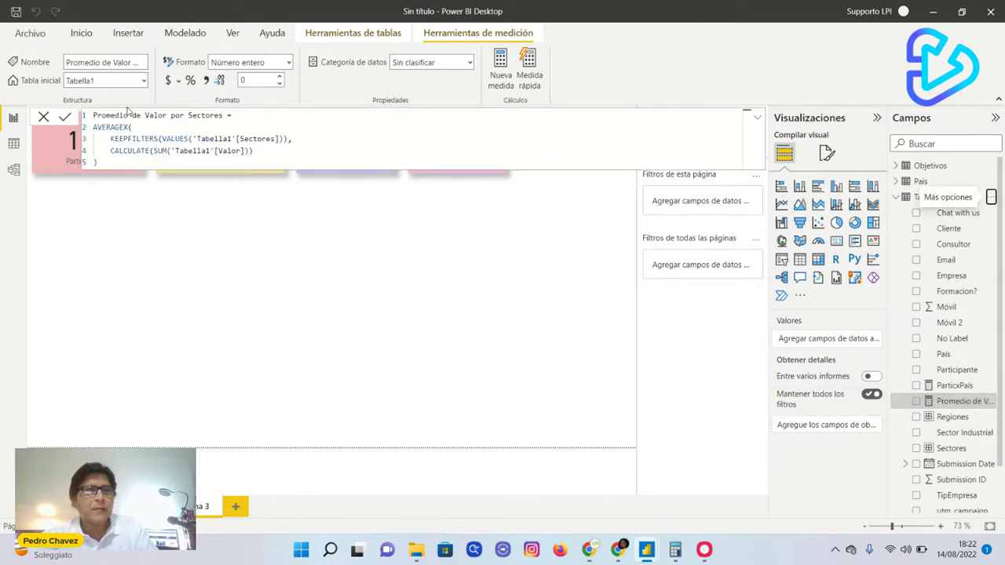
Step: Rename the new sector average measure to Partic.xSectores in its formula and commit it
drag(169, 114, 43, 116)
text(Partic.)
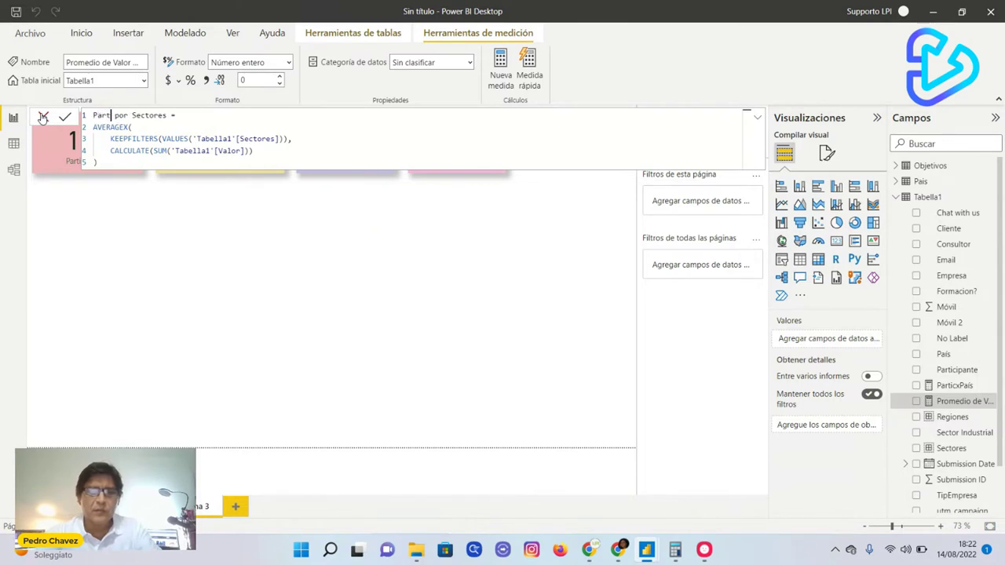
key(Delete)
key(Delete)
key(Delete)
key(Delete)
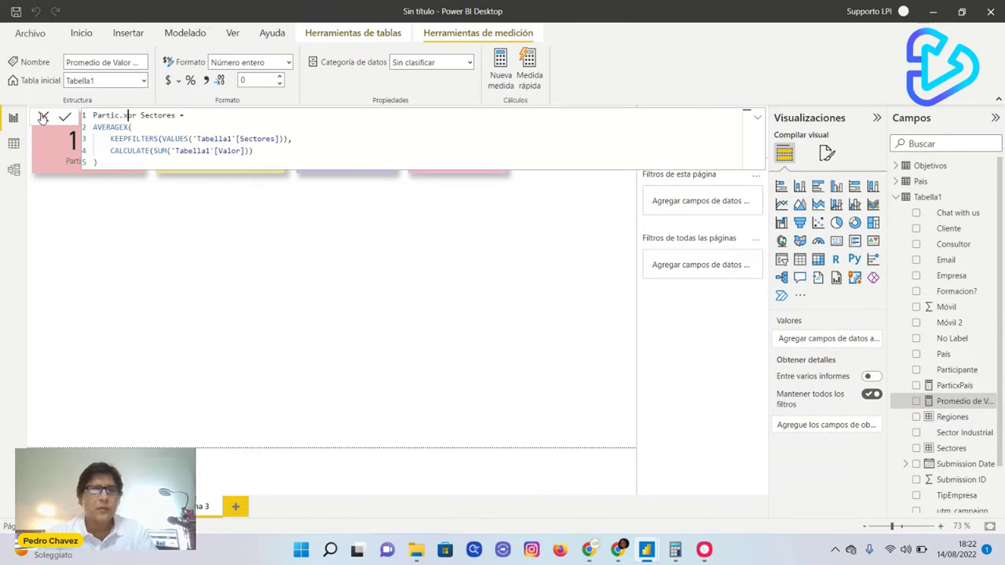
text(x)
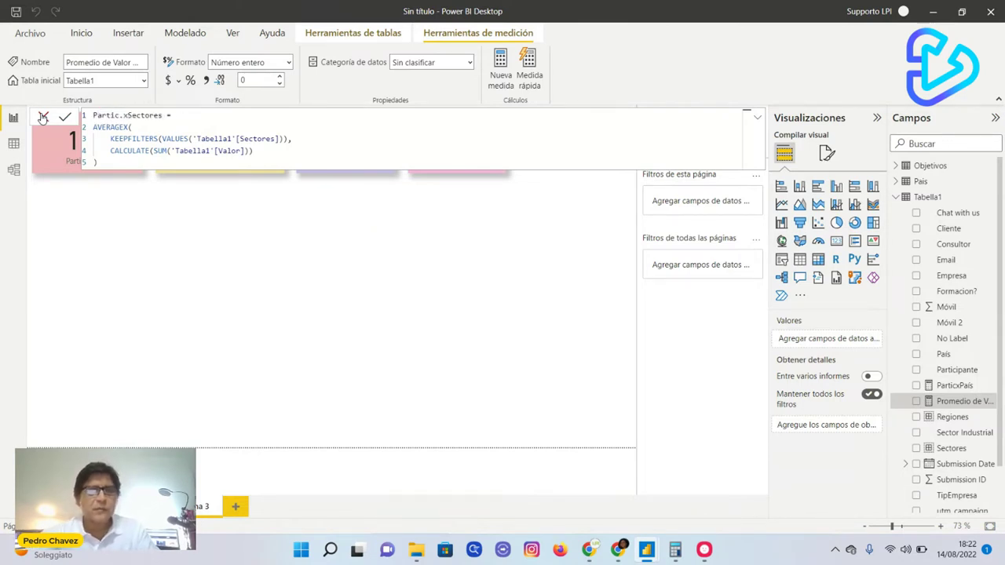
click(70, 118)
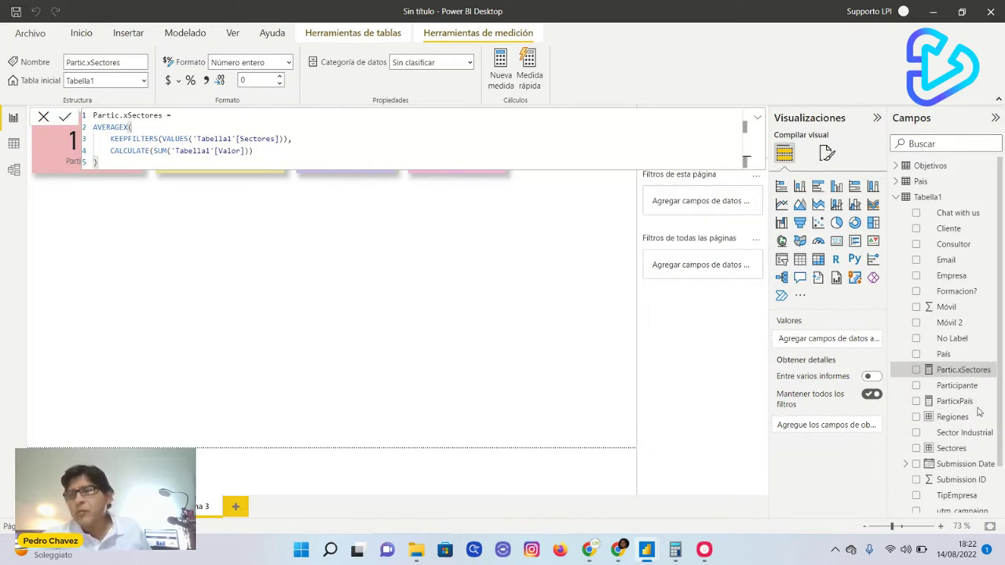
Step: Start a third quick measure in Tabella1 with Promedio por categoría as its calculation
click(992, 199)
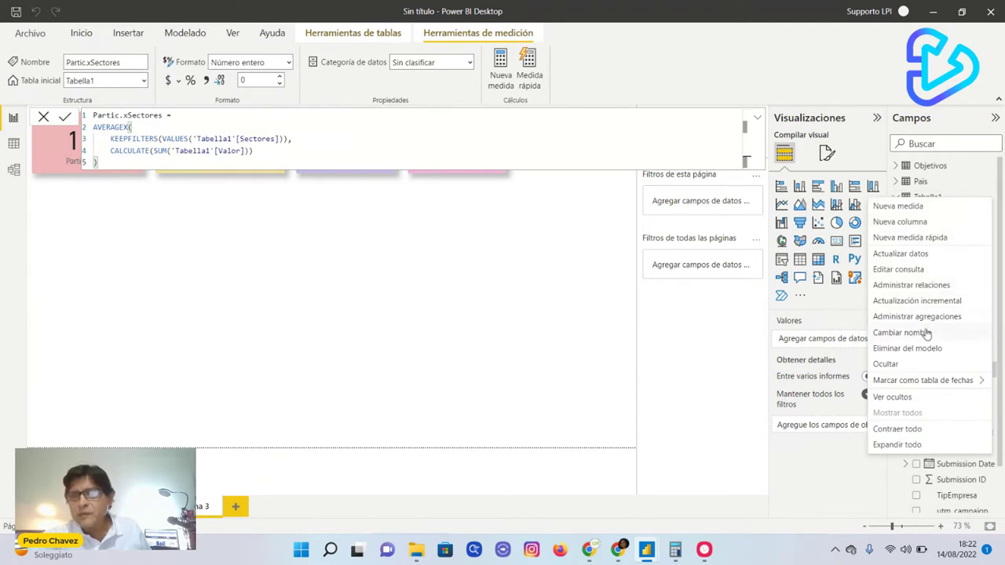
click(956, 239)
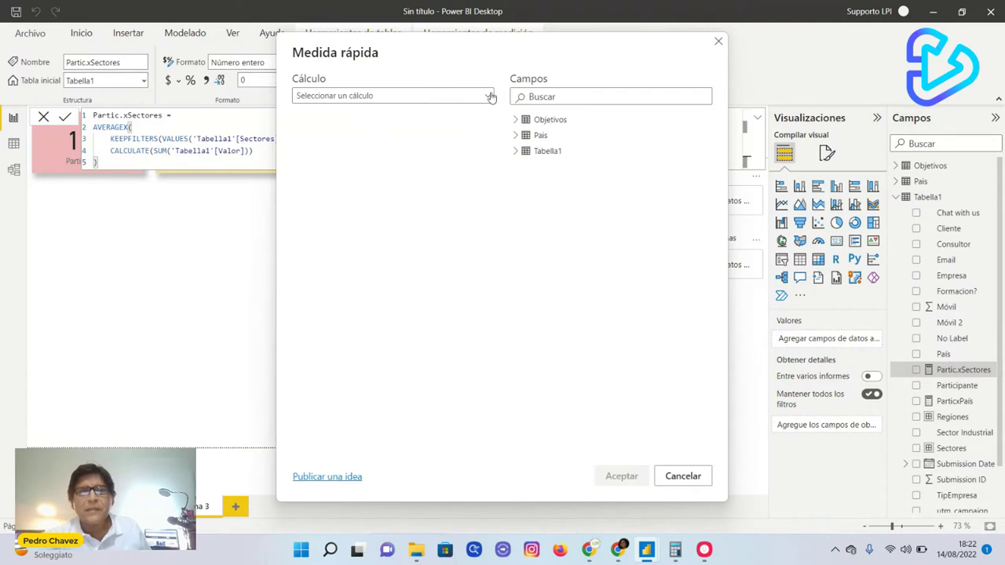
click(490, 96)
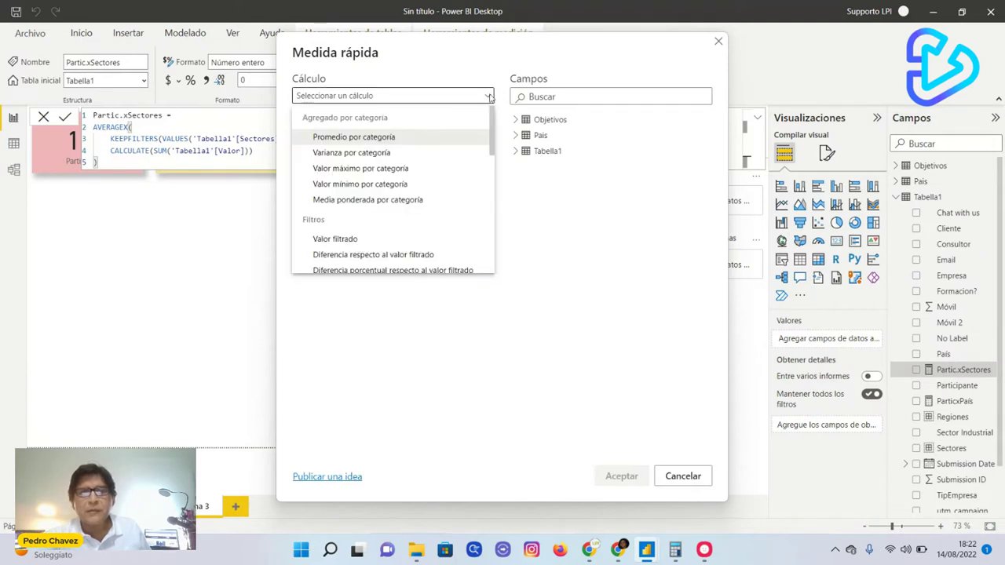
click(379, 139)
Step: Create the quick measure with the sum of Valor as base value and TipEmpresa as category, then close the formula editor
click(515, 152)
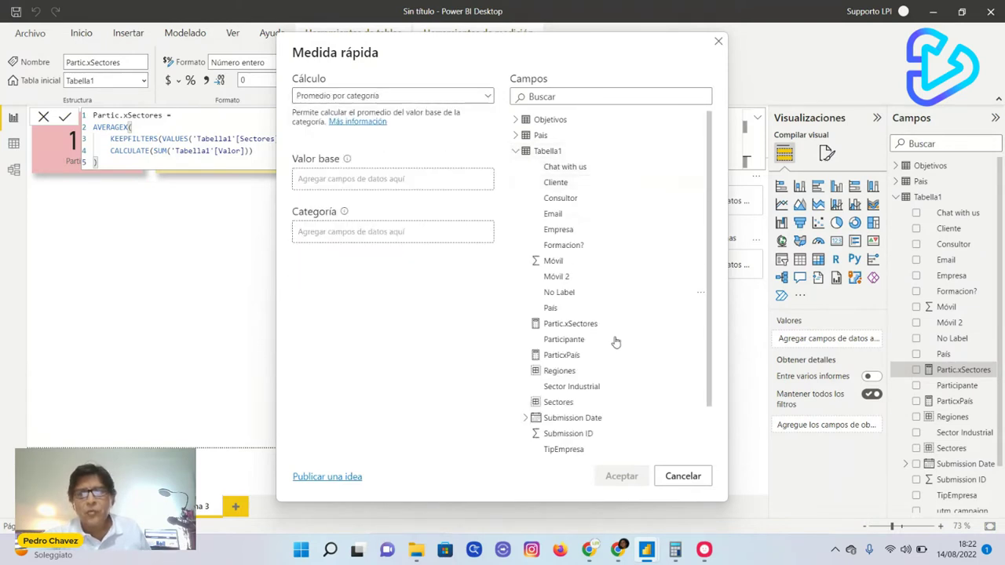
scroll(579, 413, down, 2)
scroll(579, 415, down, 1)
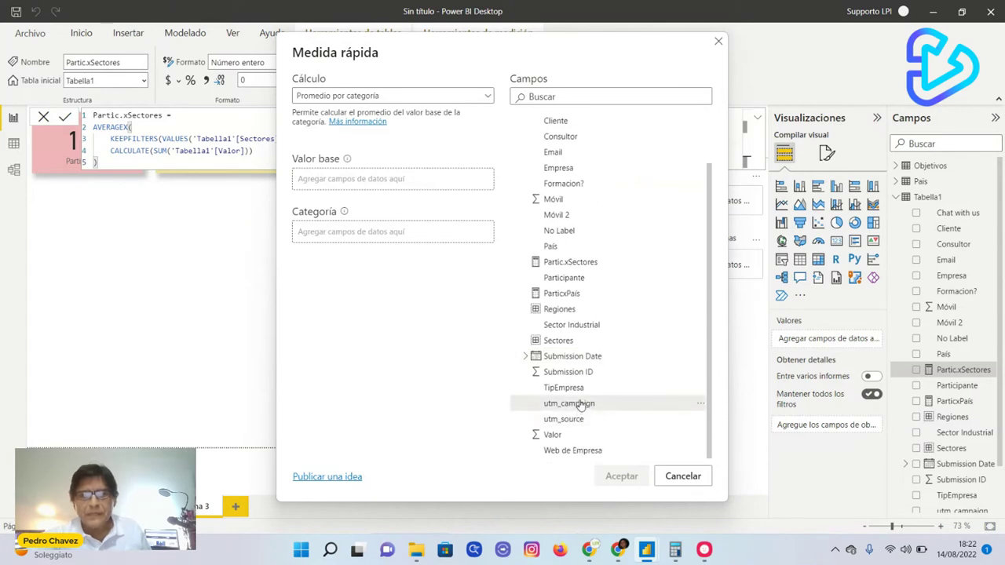
drag(552, 434, 386, 180)
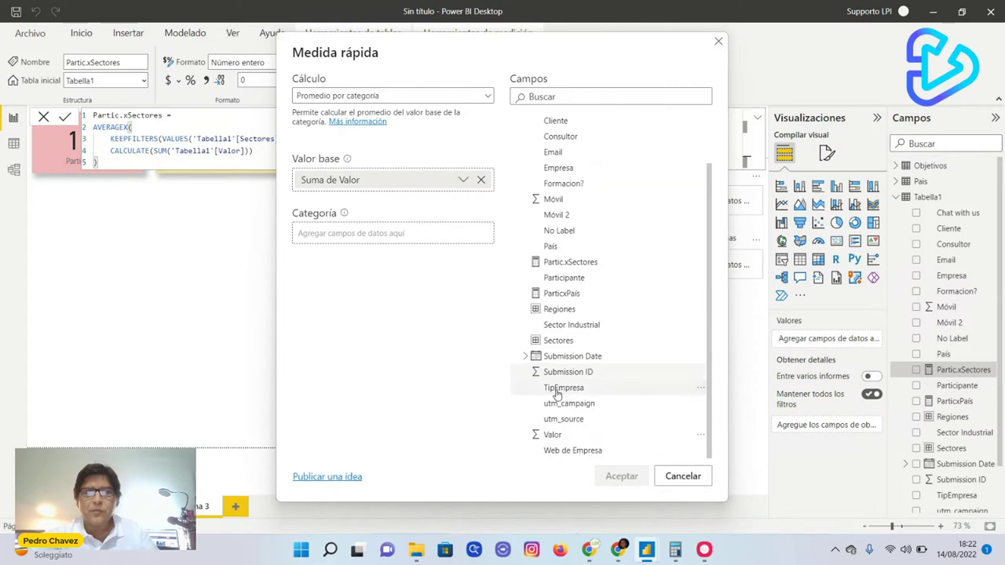
drag(566, 388, 385, 239)
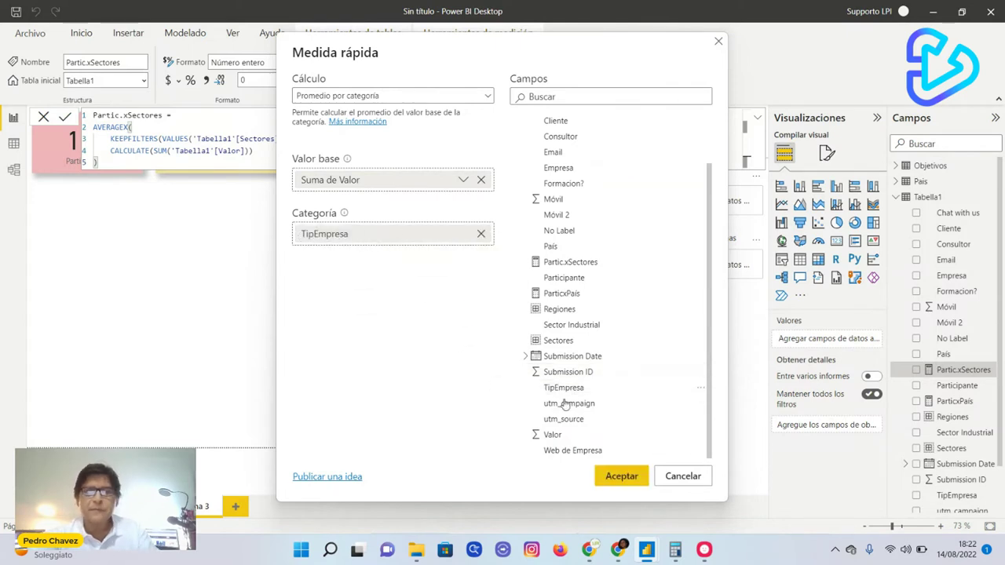
click(628, 476)
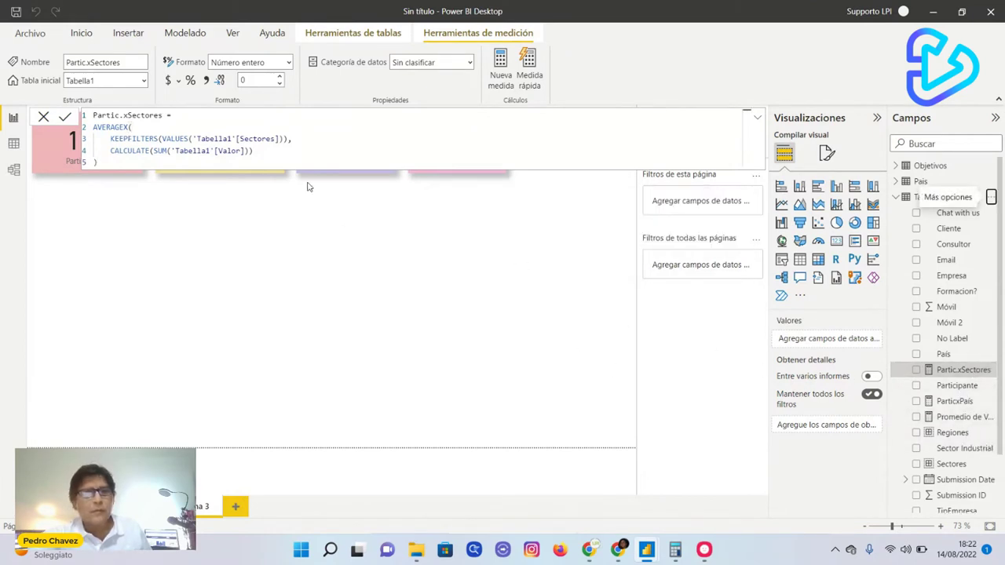
click(526, 339)
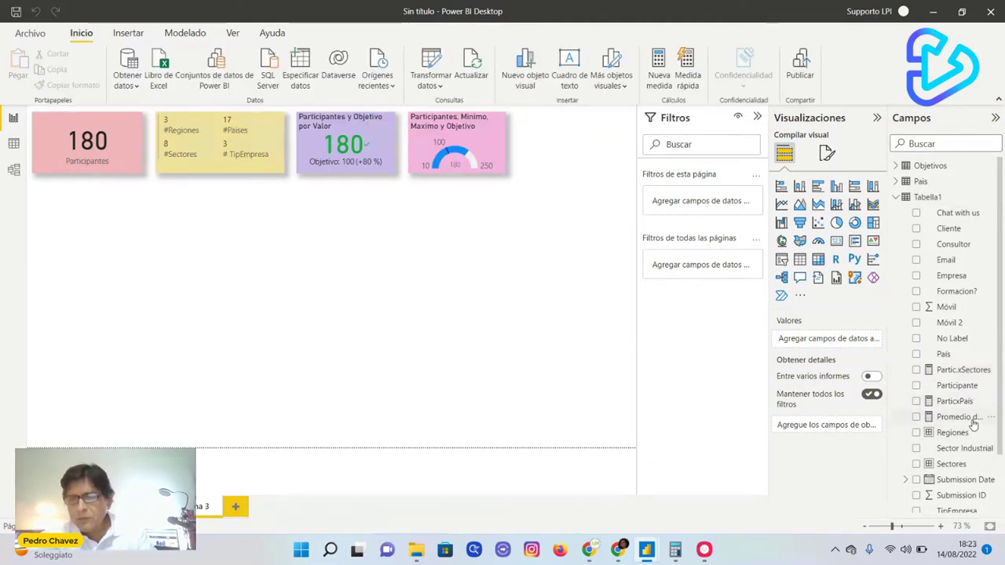
Step: Rename the company-type average measure to ParticxTipEmpresa in its formula and commit it
click(961, 417)
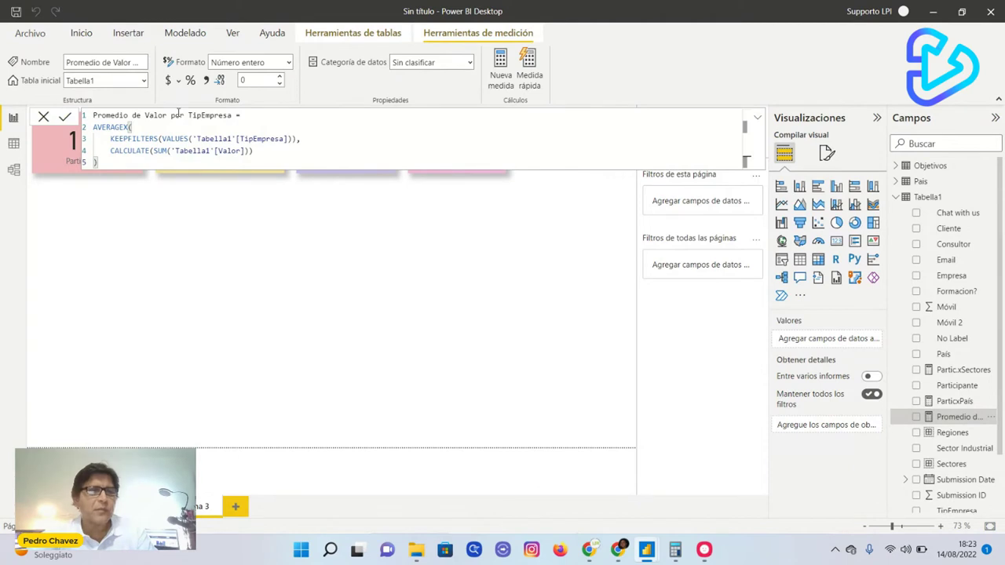
drag(170, 115, 69, 105)
text(Partic)
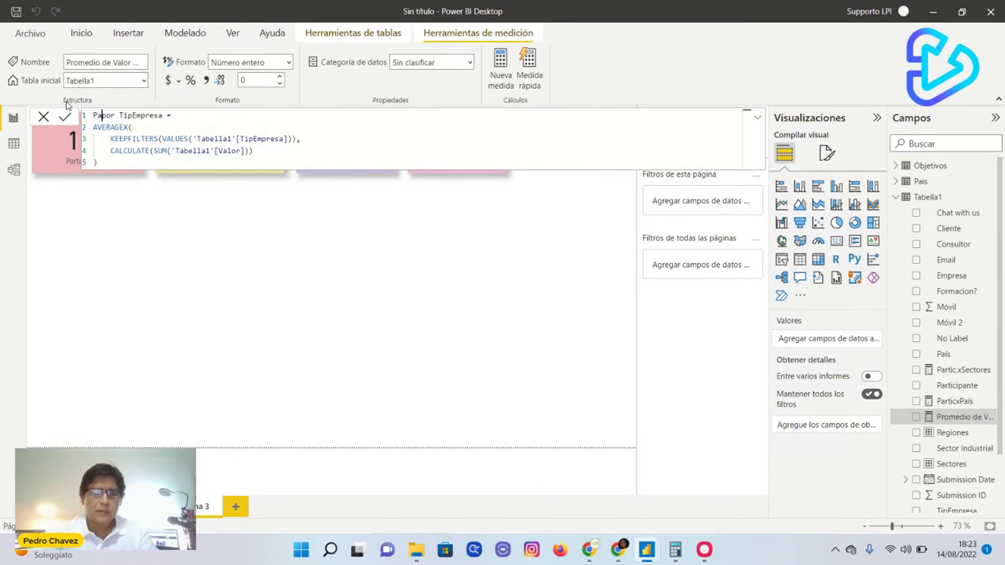
key(Delete)
key(Delete)
key(Delete)
key(Delete)
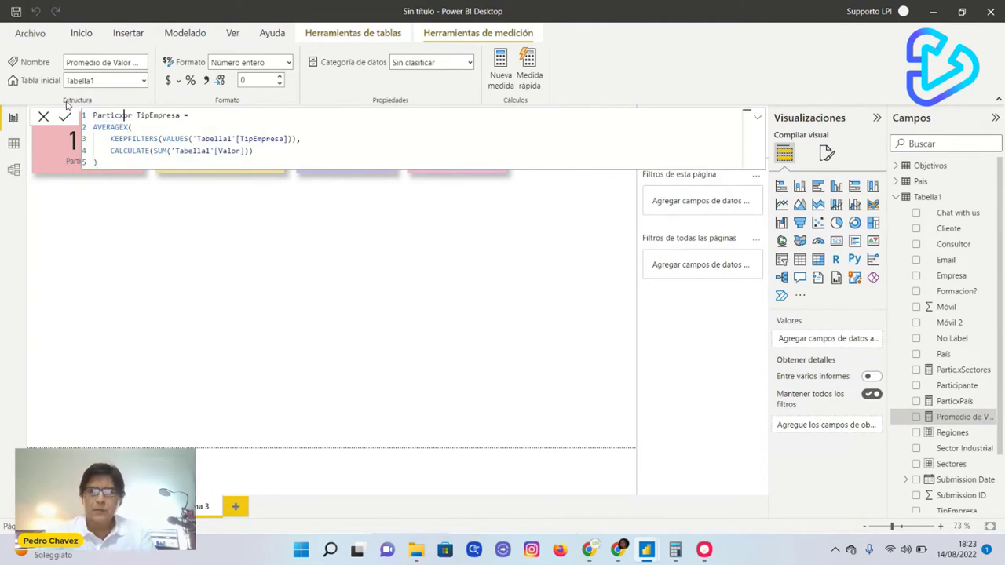
text(x)
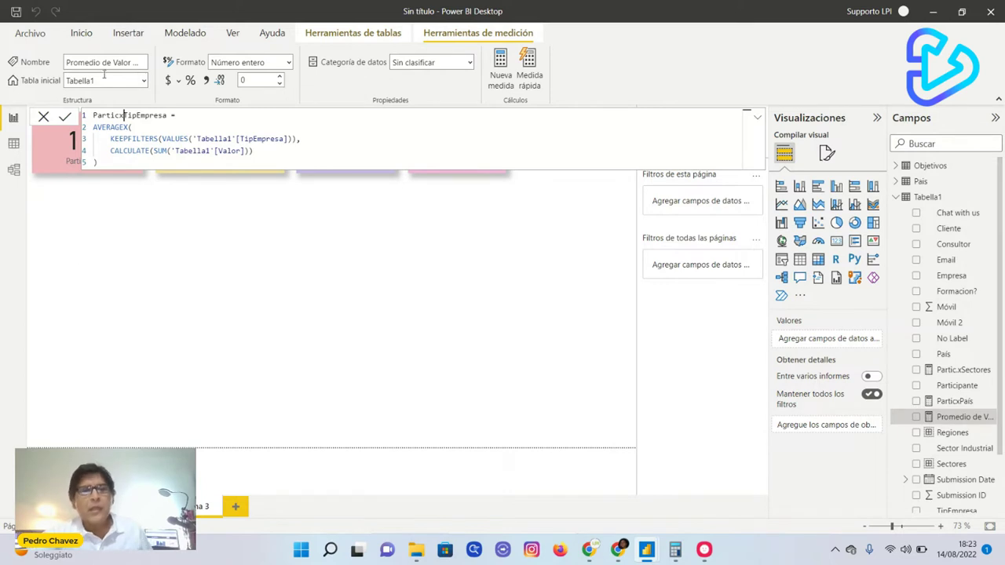
click(65, 117)
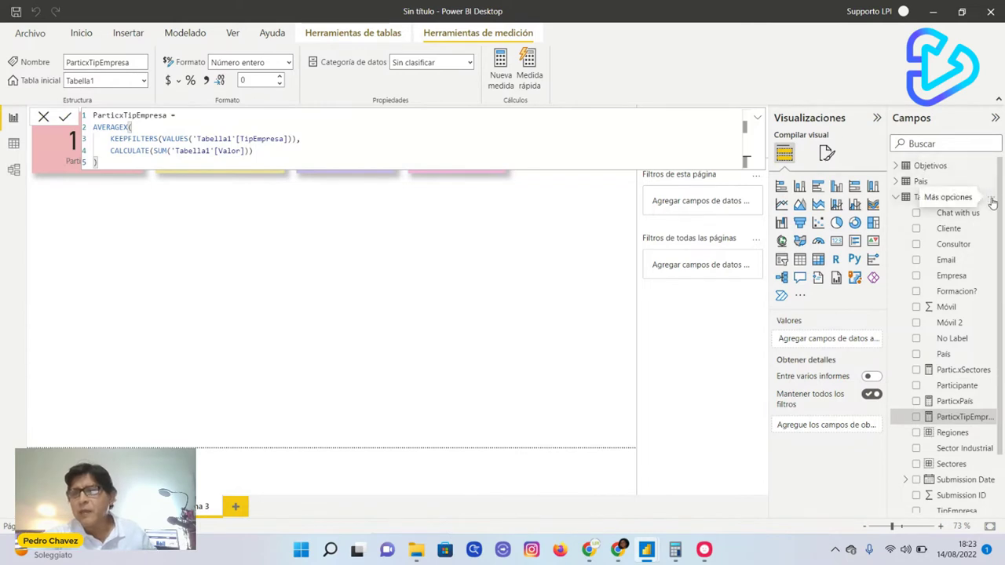
Step: Examine the calculation types offered for a new quick measure in Tabella1, then close the dialog without creating one
click(992, 201)
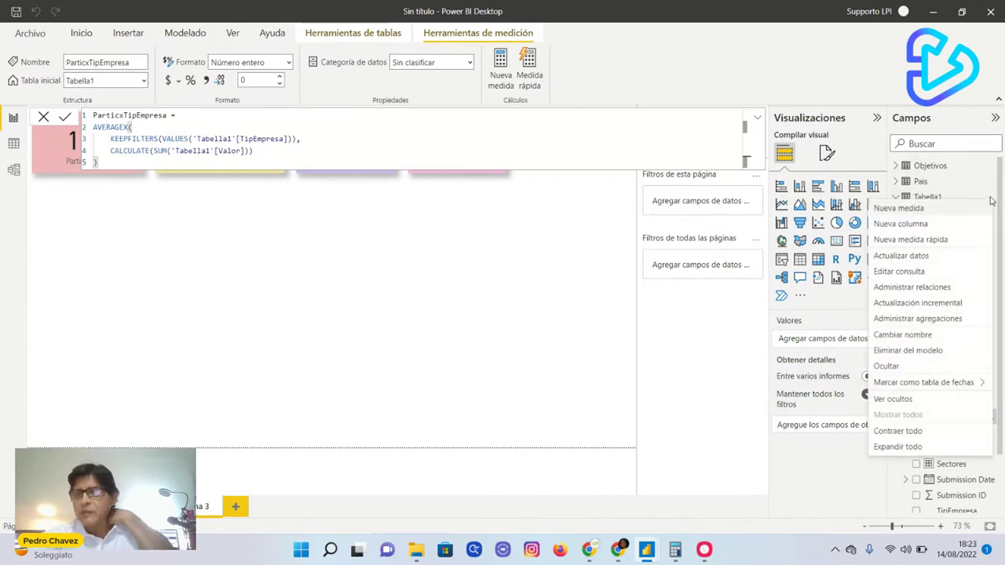
click(931, 240)
click(488, 97)
scroll(390, 173, down, 2)
scroll(410, 218, down, 5)
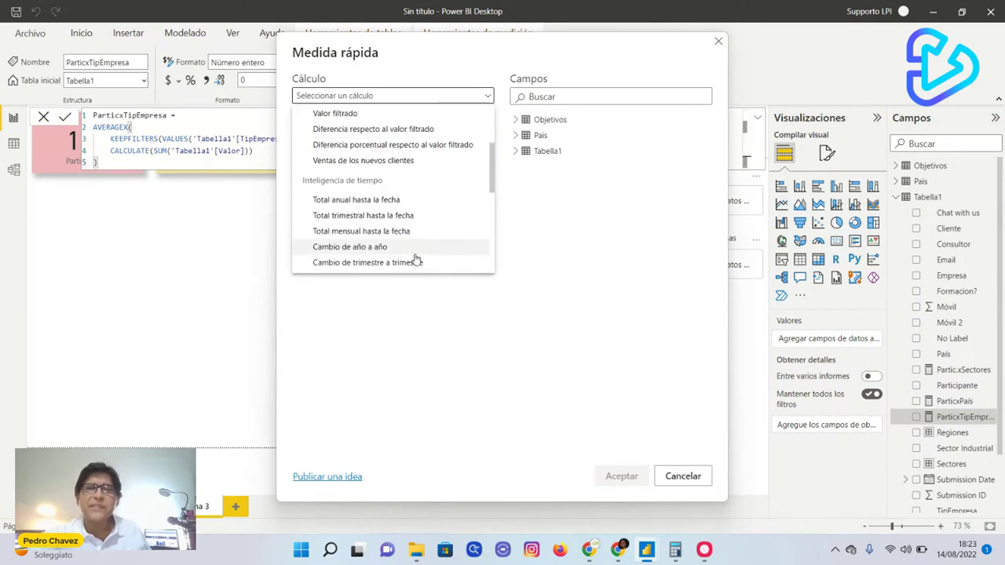
scroll(385, 195, down, 4)
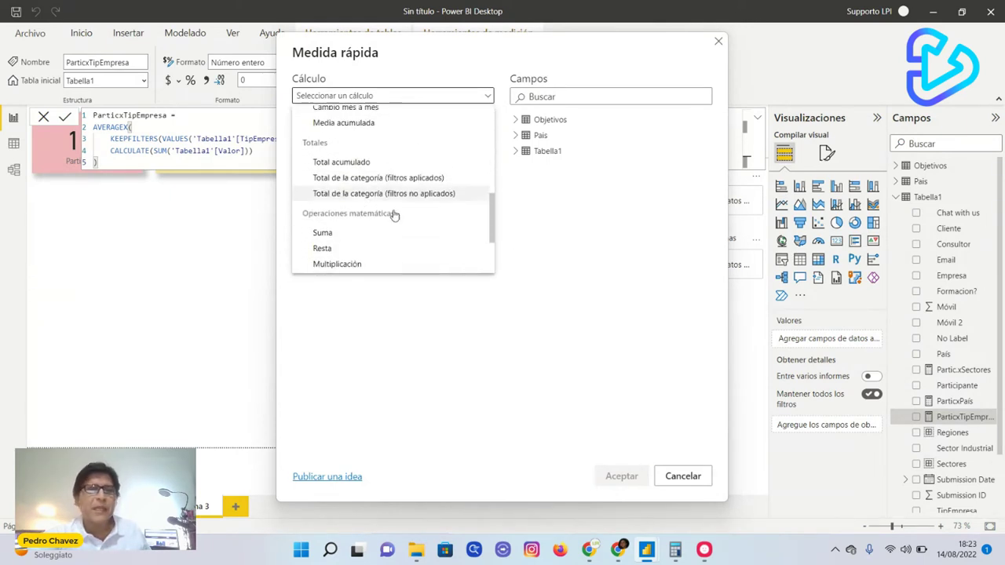
scroll(410, 232, down, 1)
scroll(407, 228, up, 2)
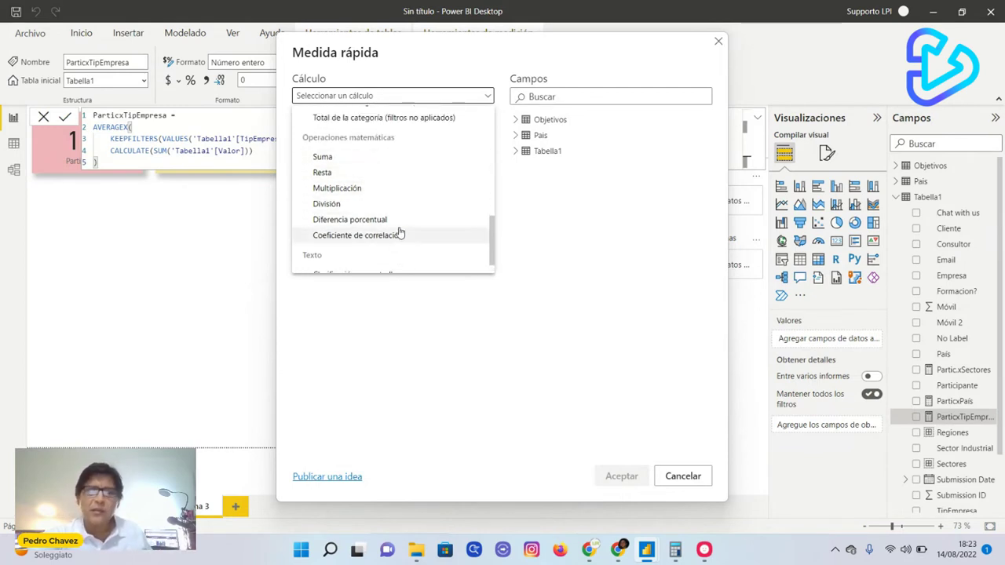
scroll(399, 242, up, 5)
scroll(398, 249, down, 1)
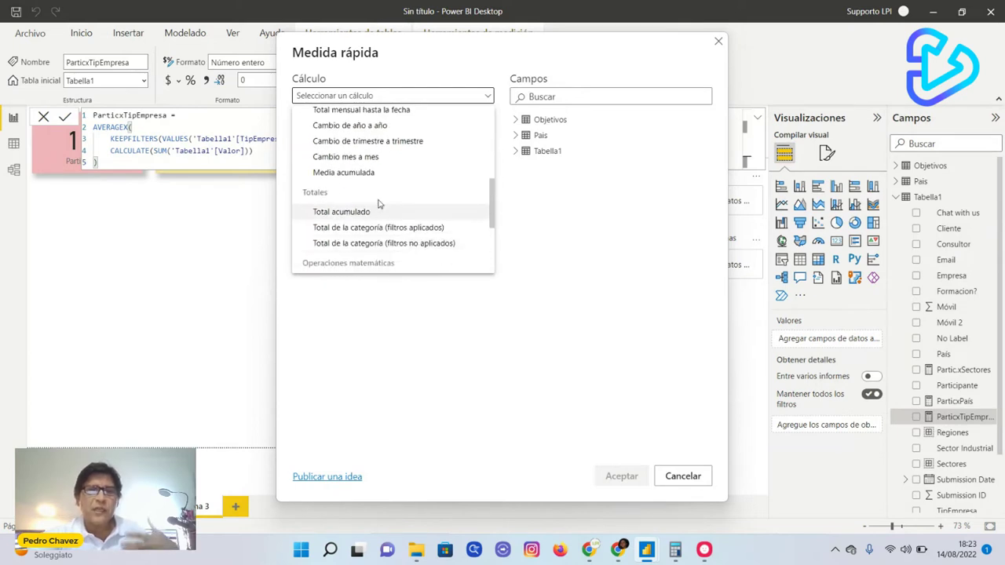
scroll(389, 235, up, 3)
scroll(388, 212, up, 1)
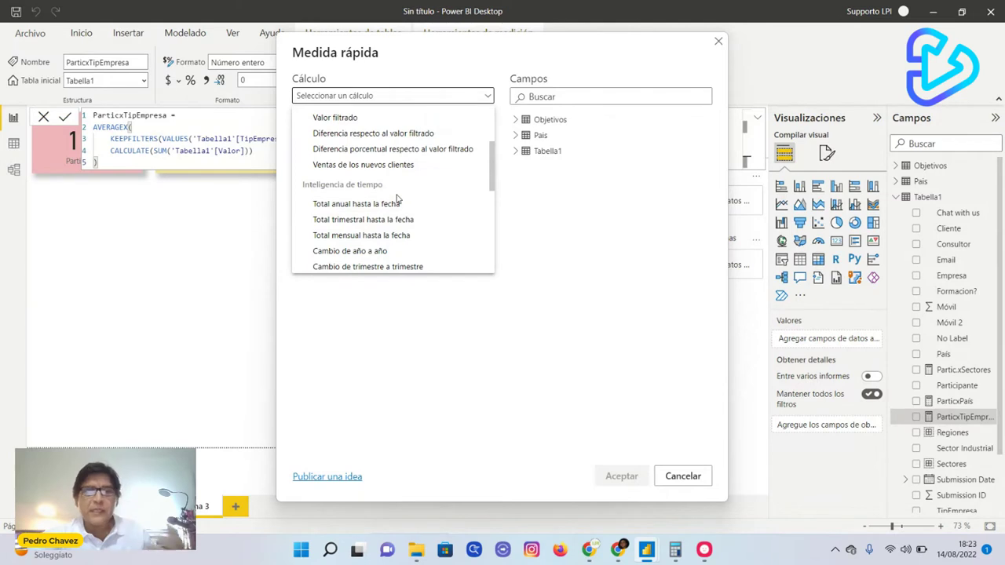
scroll(402, 190, down, 1)
scroll(397, 195, down, 1)
scroll(390, 214, up, 1)
scroll(395, 203, up, 5)
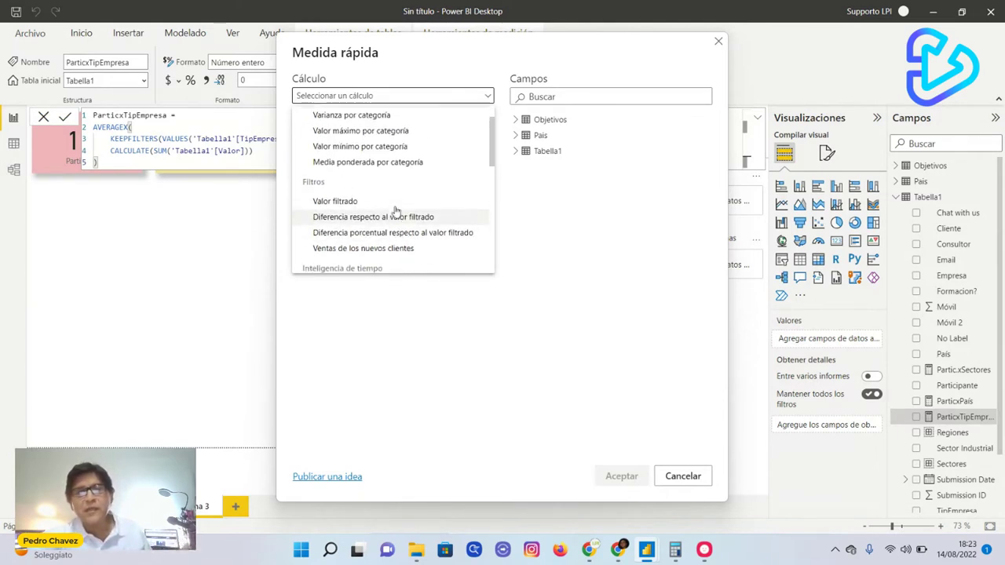
scroll(407, 236, up, 1)
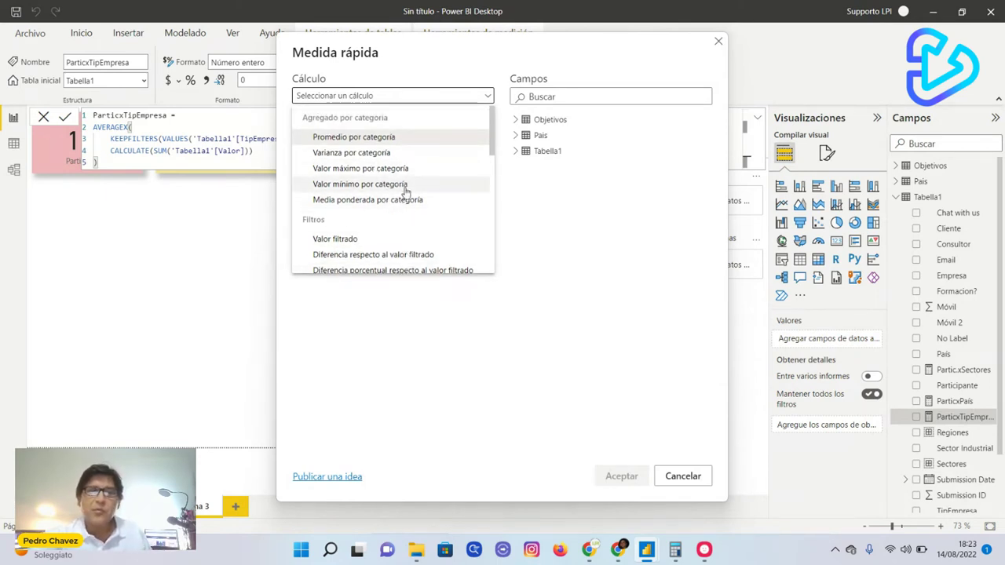
scroll(453, 222, down, 1)
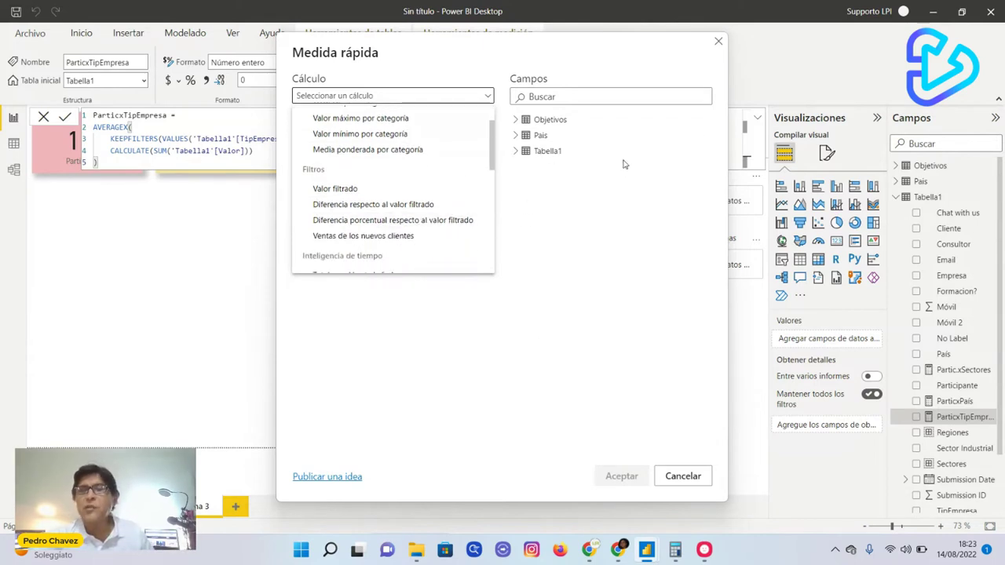
click(723, 47)
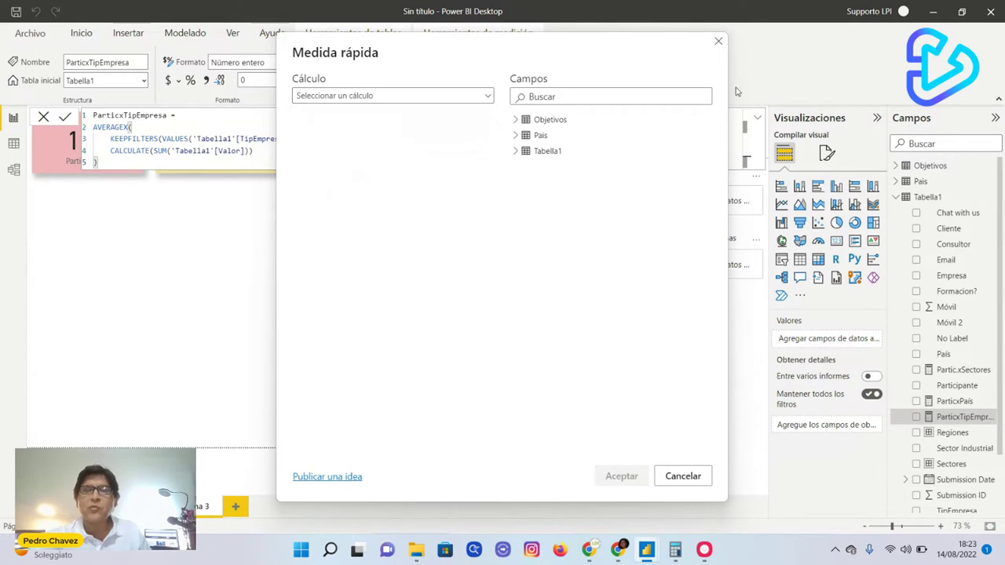
Step: Close the quick measure dialog and add a gauge visual directly below the Participantes card with ParticxPaís as its value
click(718, 41)
click(485, 280)
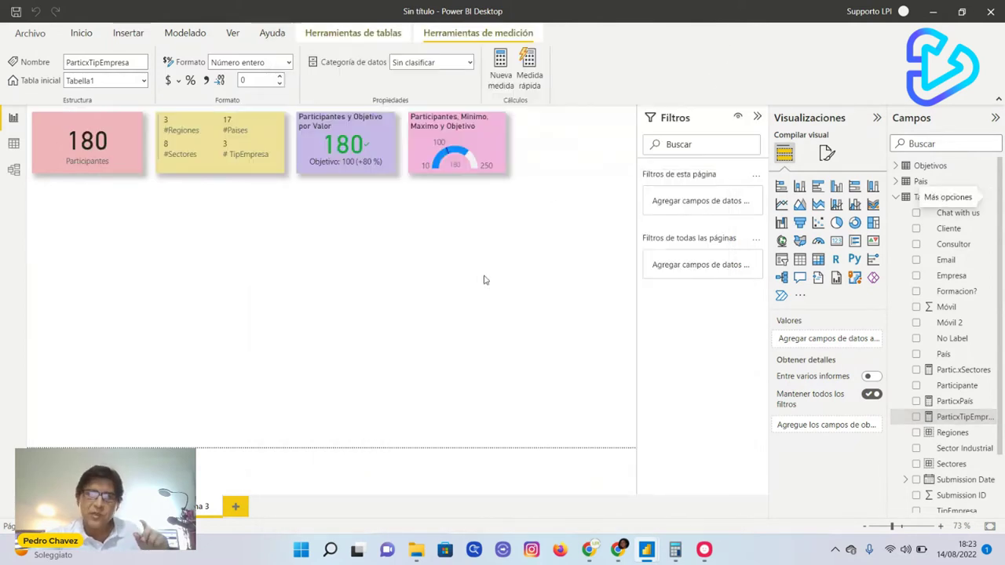
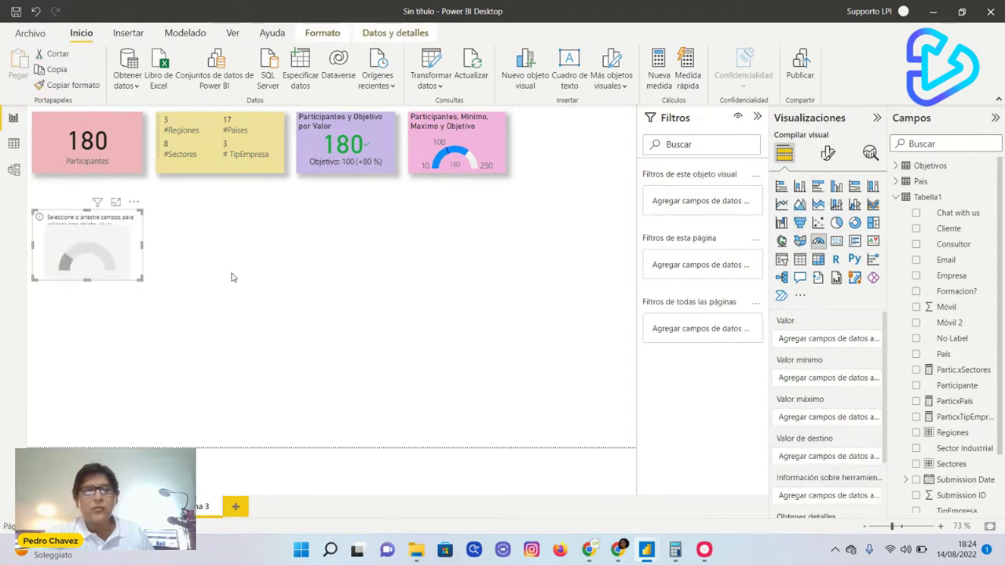
drag(217, 258, 111, 241)
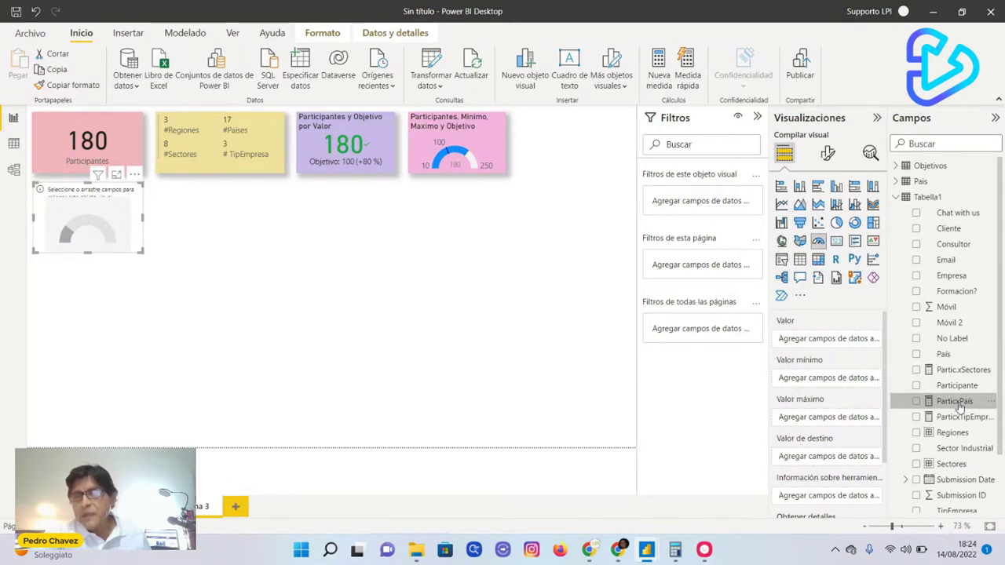
drag(956, 402, 832, 345)
mouse_move(116, 216)
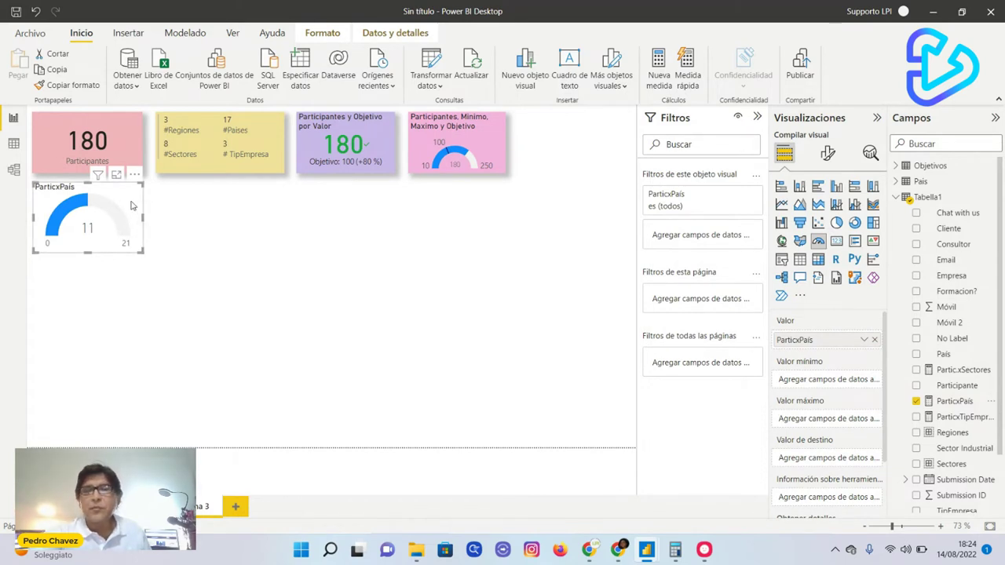
Step: Set the background of the ParticxPaís gauge to the lightest orange theme tint
click(828, 154)
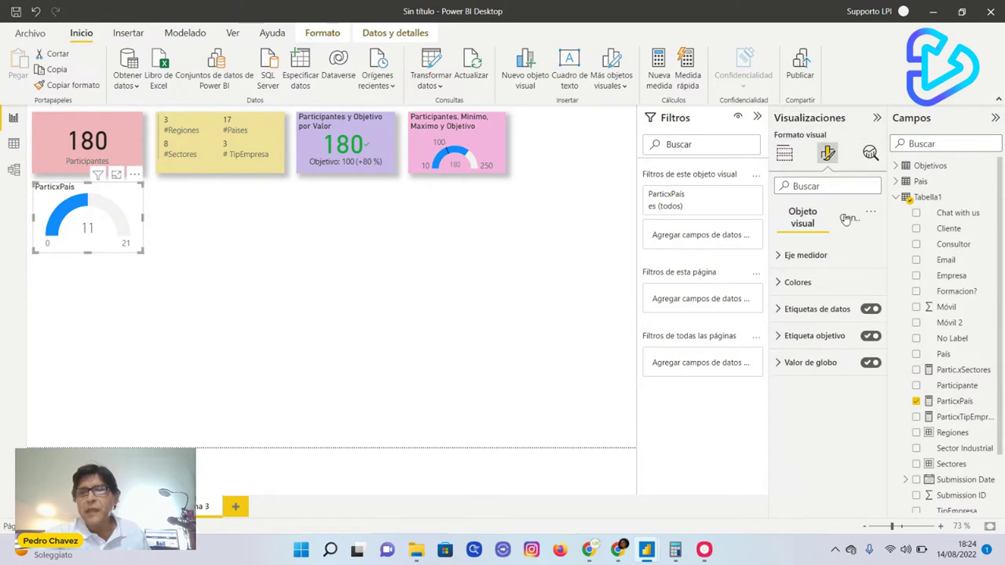
click(845, 219)
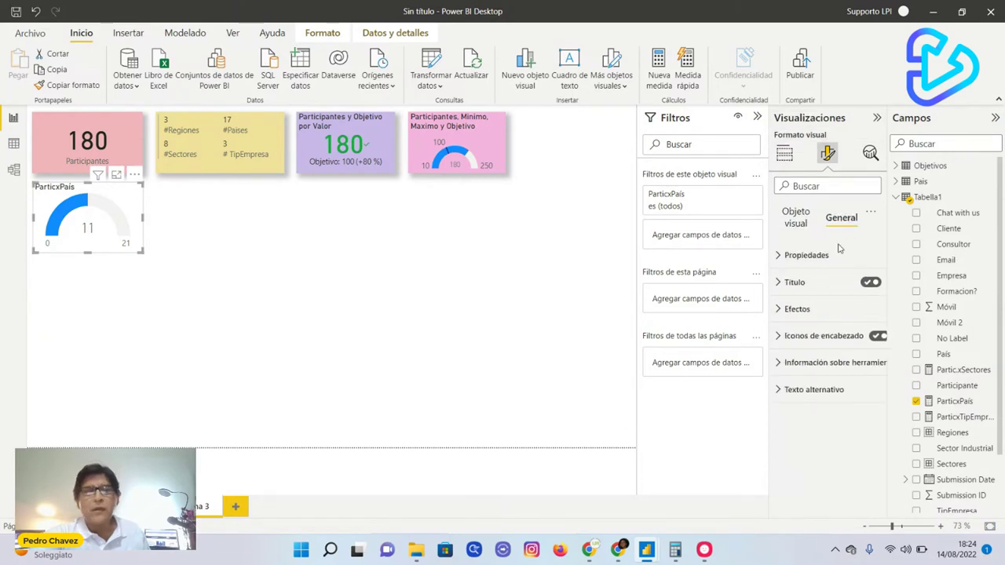
click(846, 312)
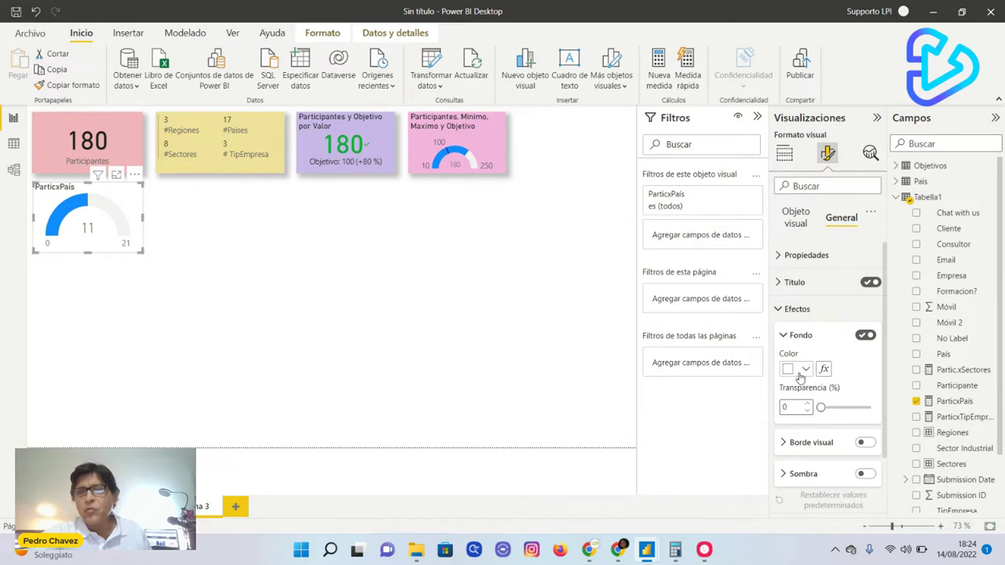
click(805, 370)
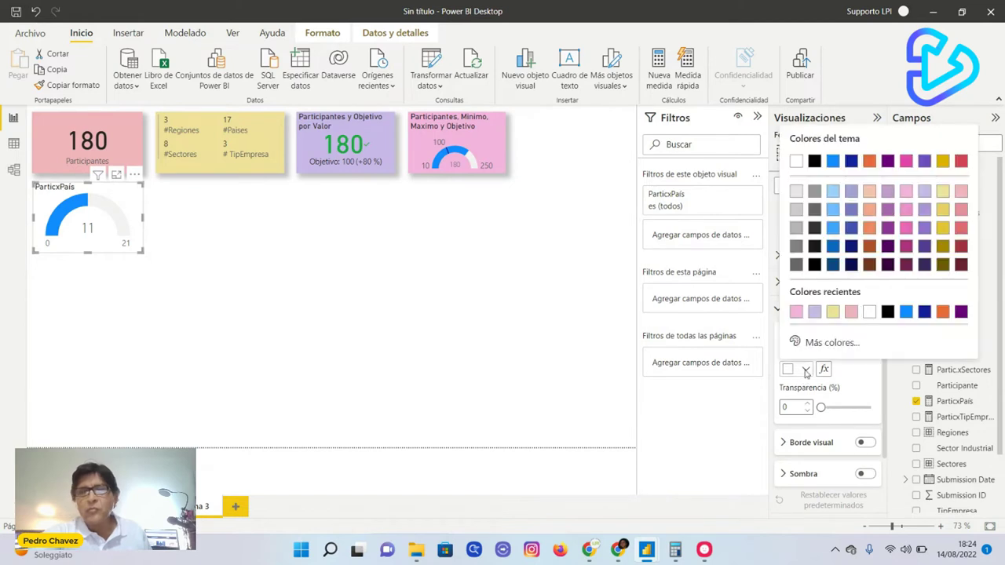
click(872, 192)
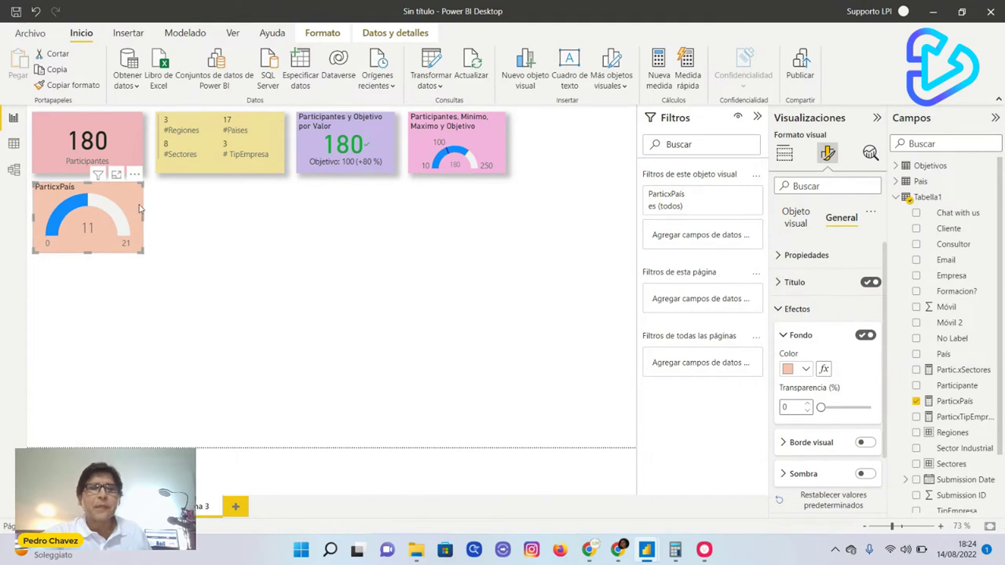
click(197, 234)
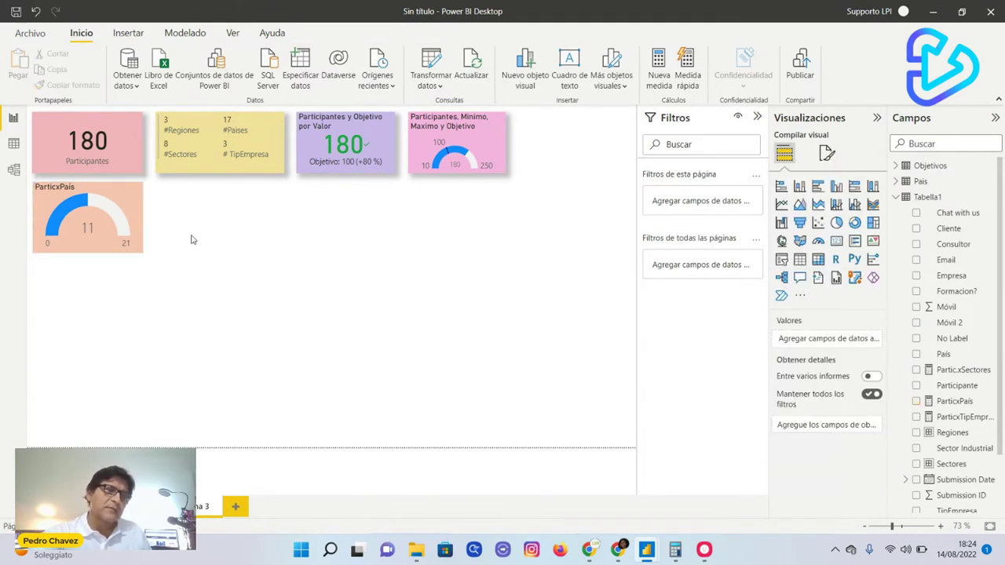
Step: Duplicate the ParticxPaís gauge, place the copy beside it and replace its value with Partic.xSectores
click(141, 220)
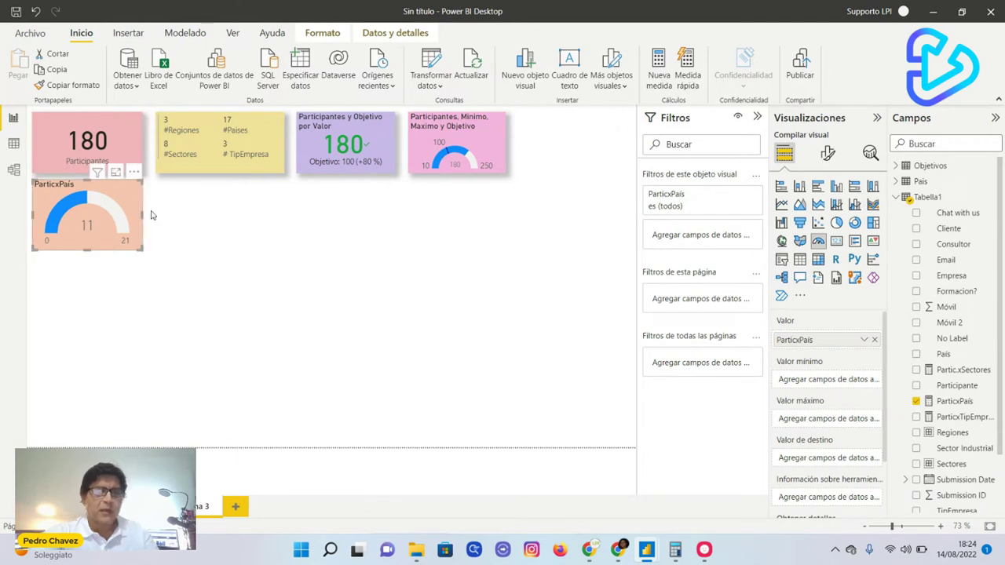
drag(137, 224, 256, 222)
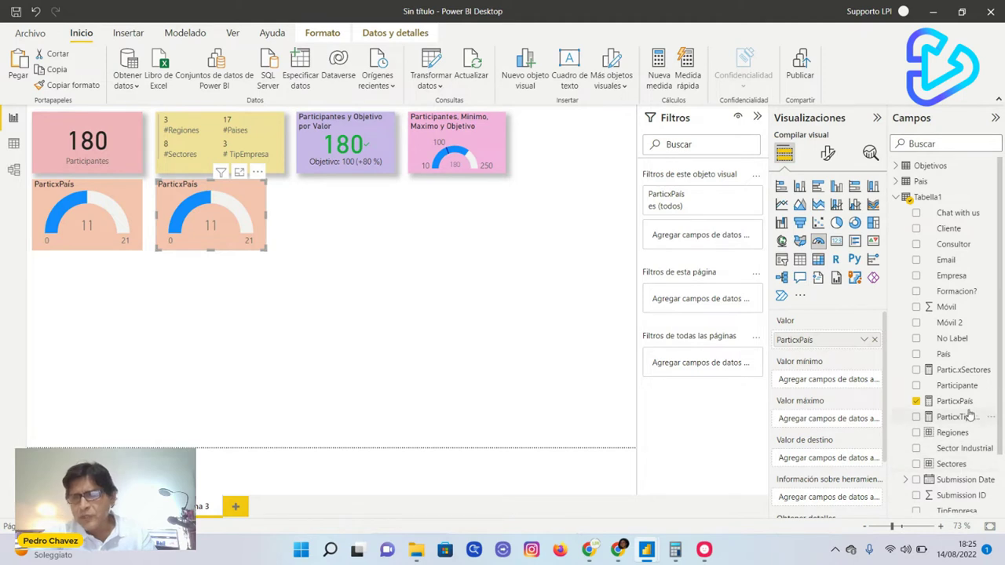
drag(958, 370, 832, 341)
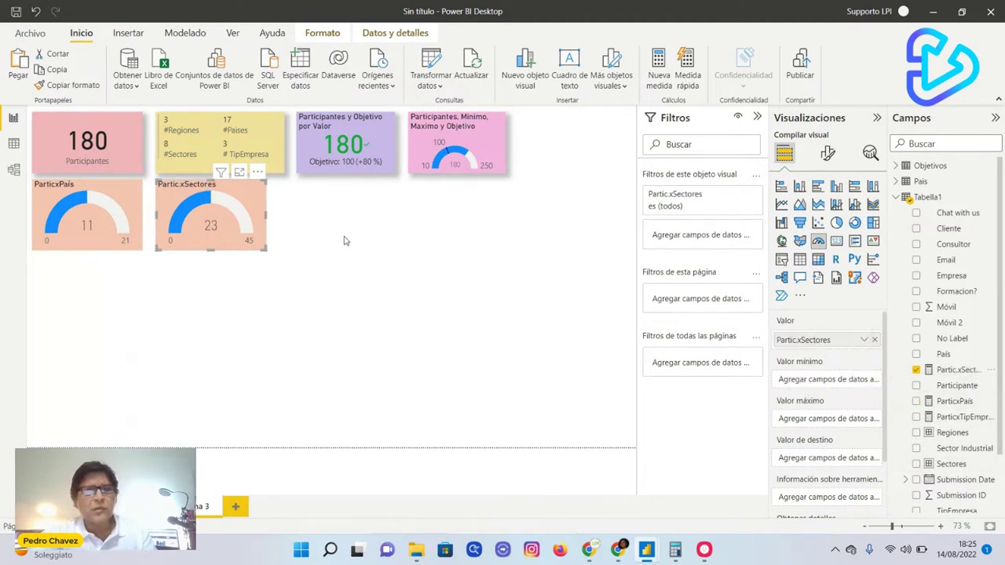
Step: Duplicate the Partic.xSectores gauge, place the copy beside it in the same row and replace its value with ParticxTipEmpresa
key(ctrl+c)
key(ctrl+v)
drag(263, 226, 379, 225)
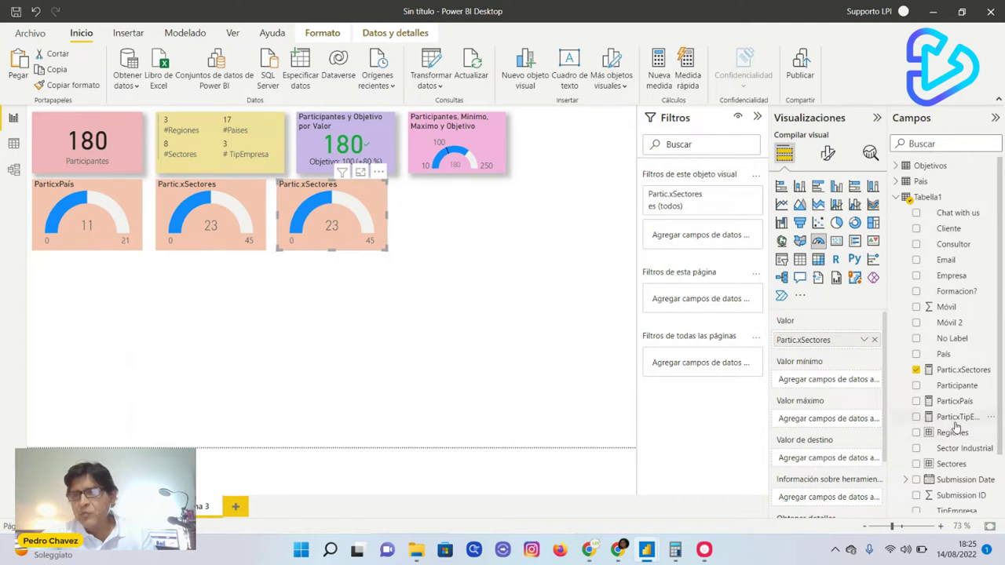
drag(956, 420, 824, 341)
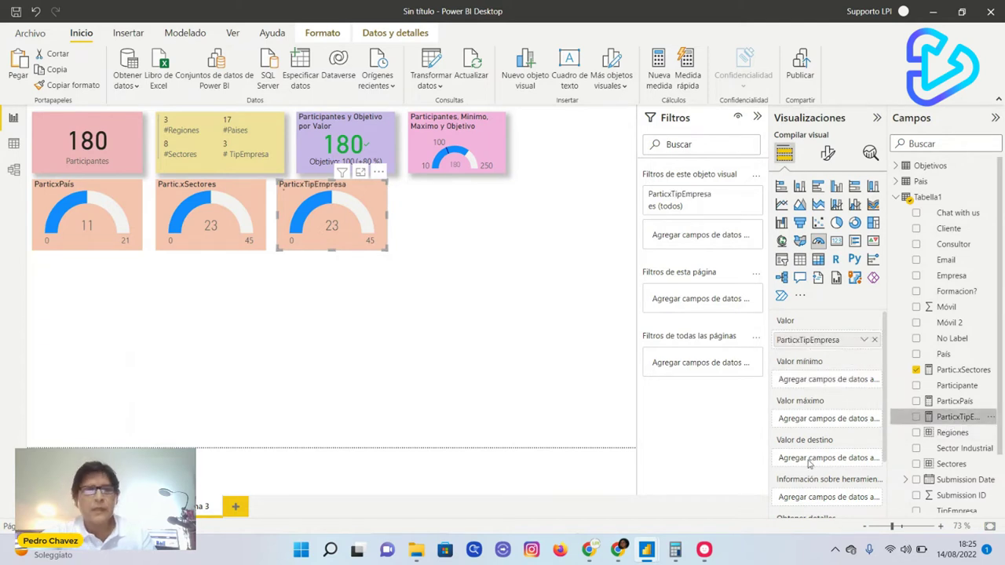
click(441, 260)
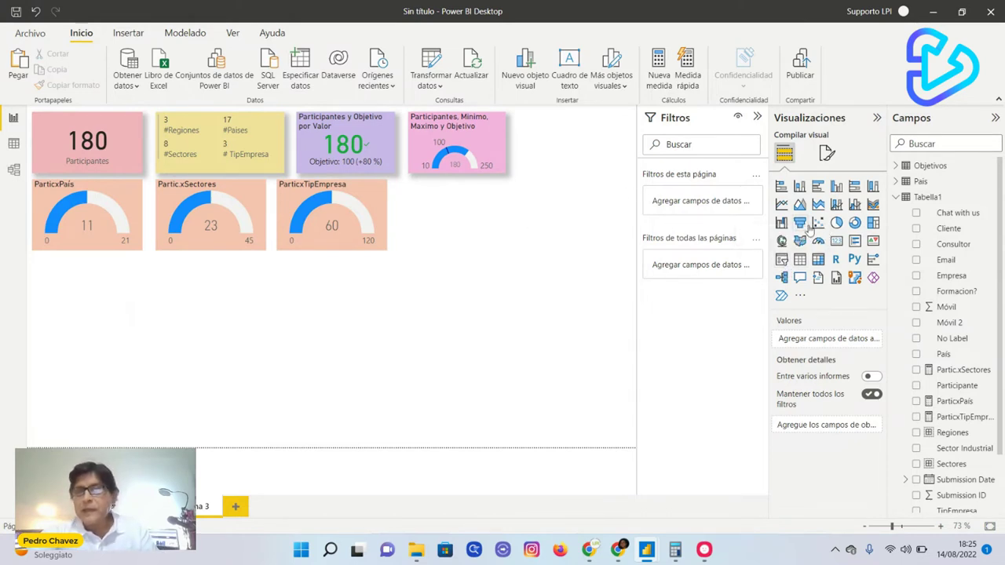
click(800, 260)
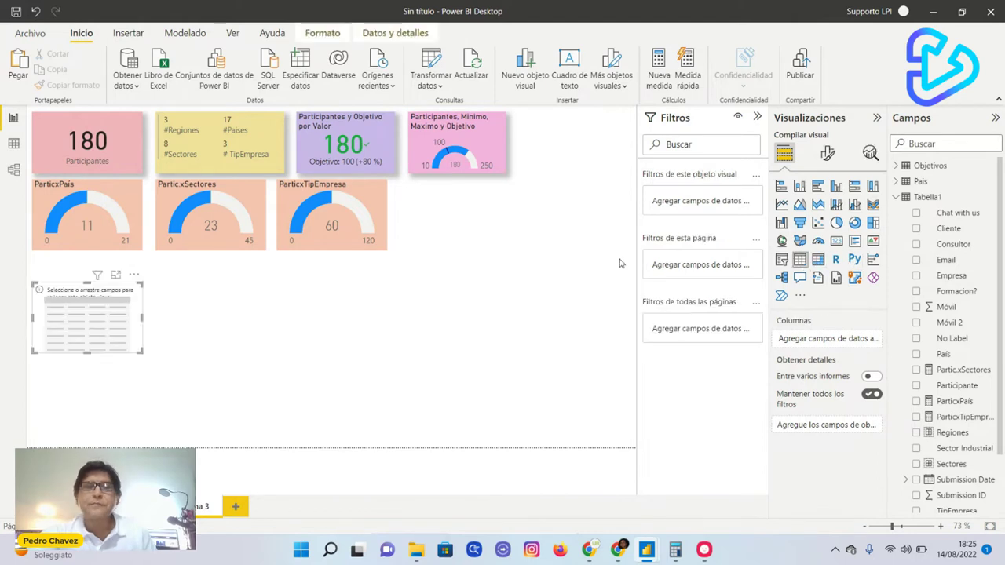
drag(124, 304, 579, 144)
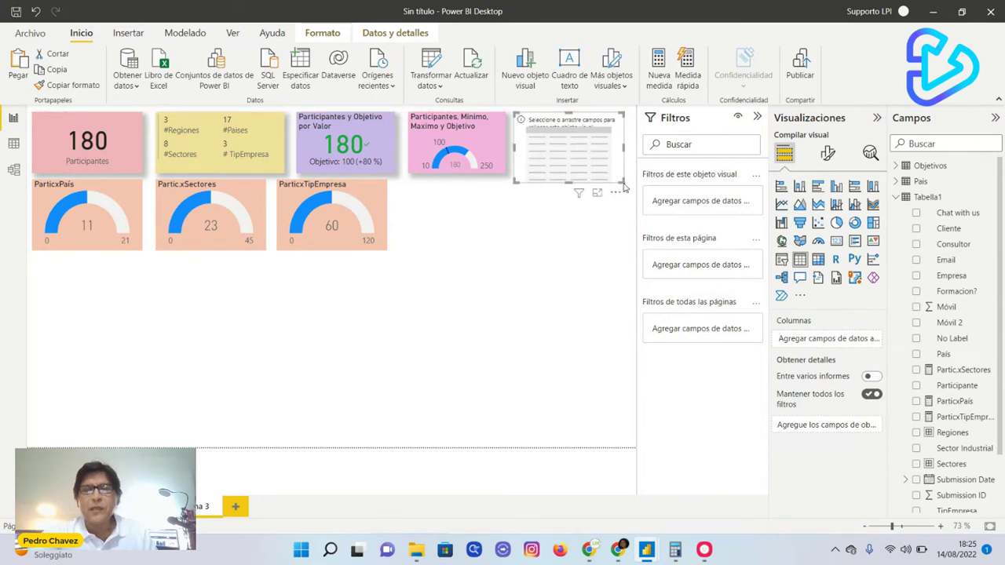
drag(623, 185, 621, 184)
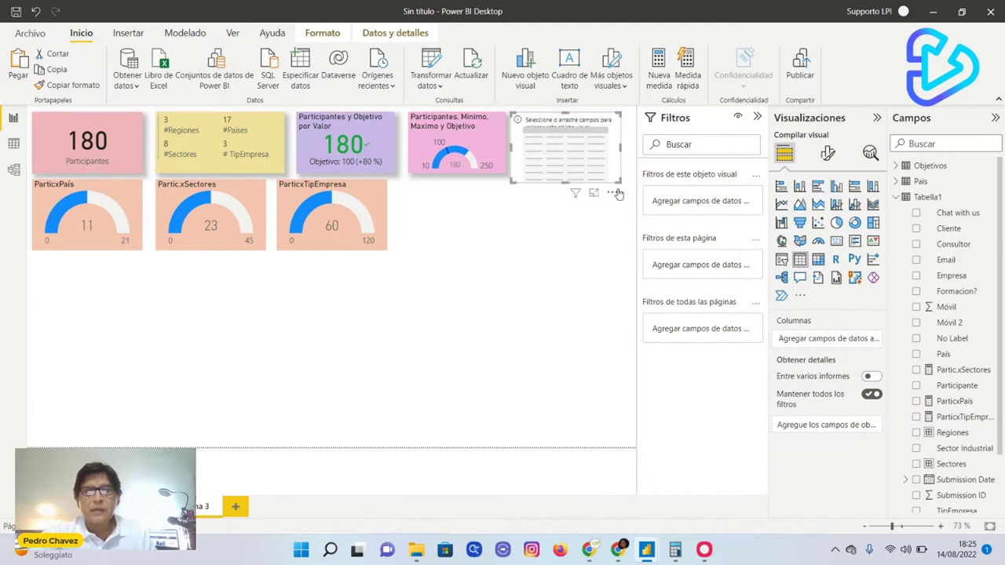
drag(618, 182, 631, 198)
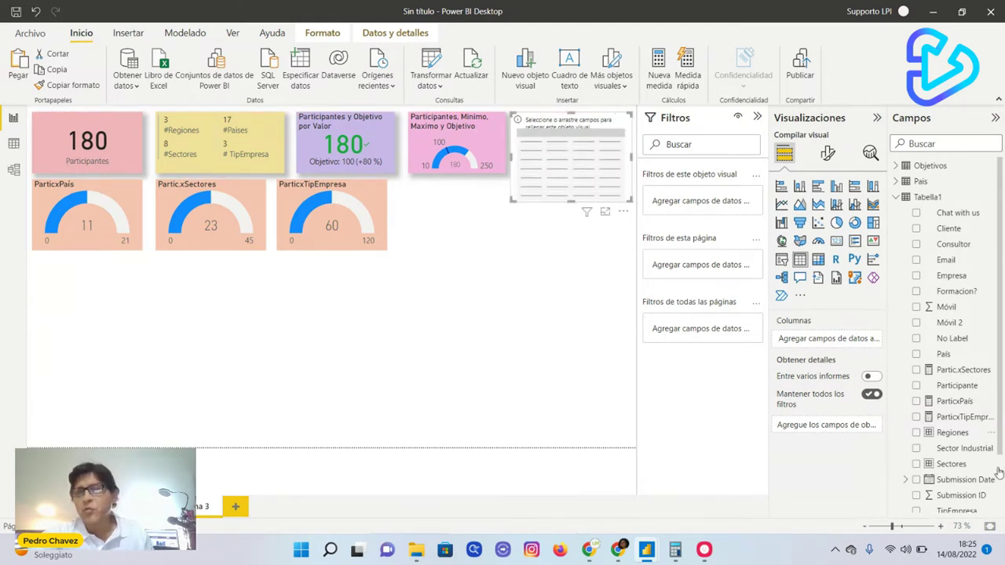
drag(962, 417, 514, 174)
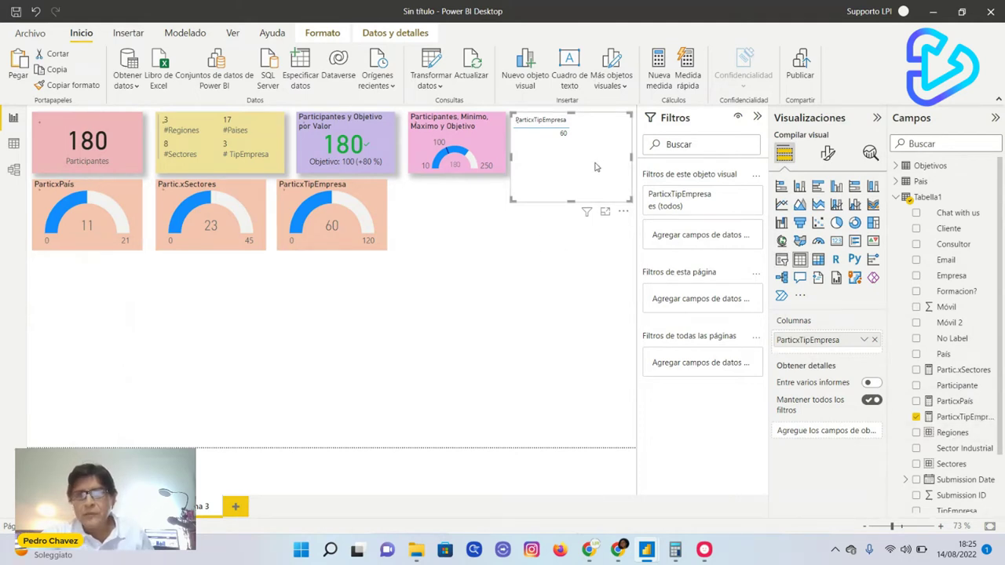
key(Delete)
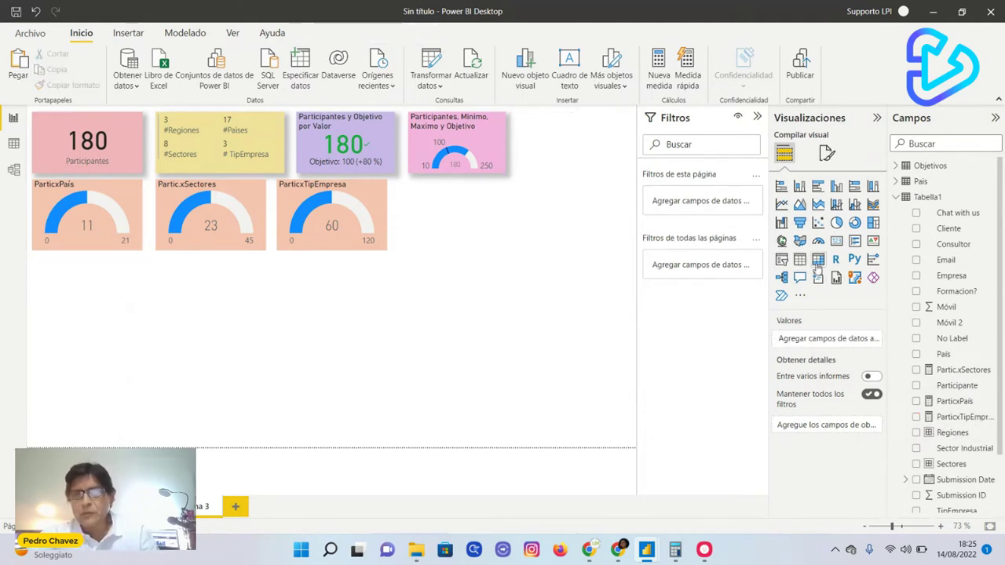
click(800, 259)
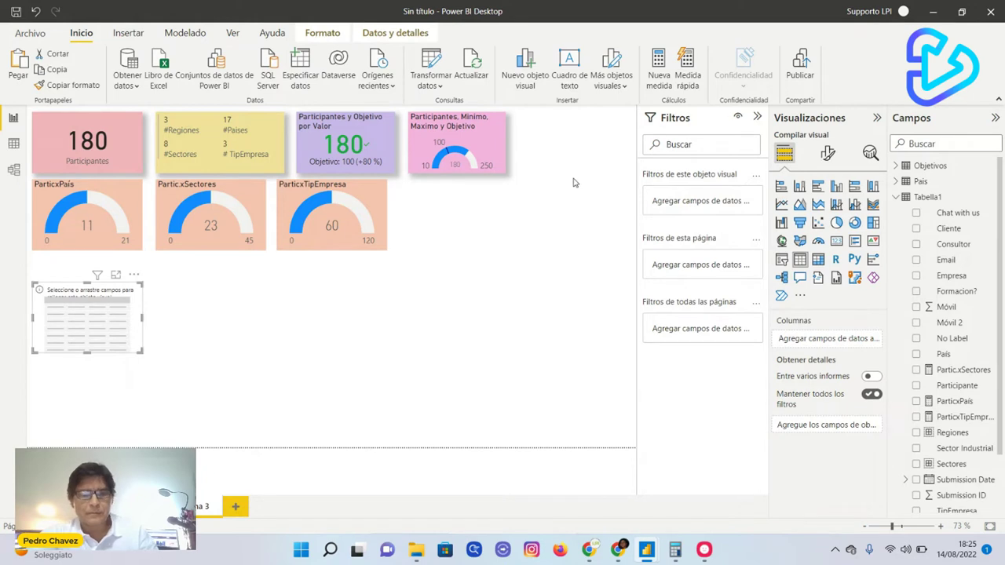
key(Delete)
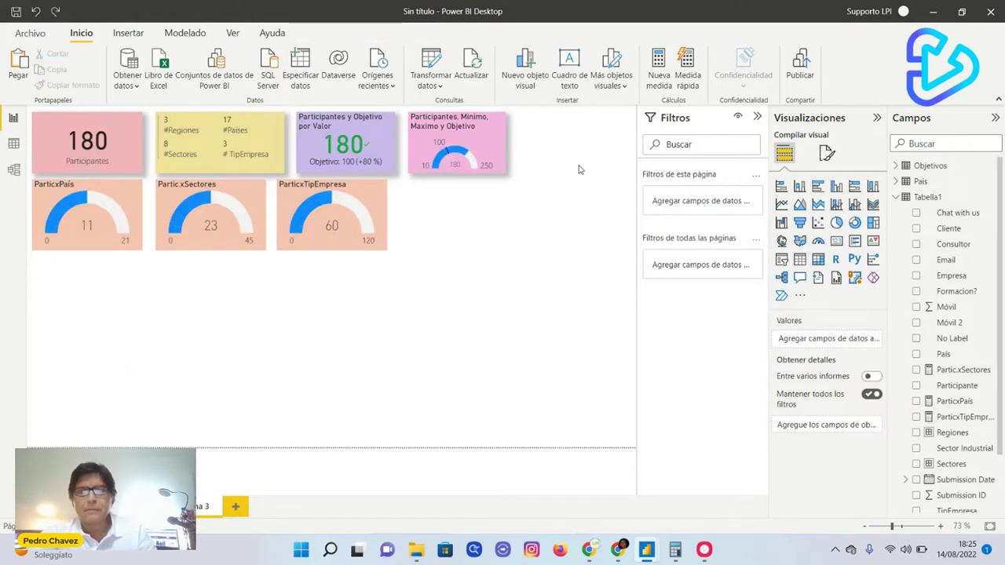
Step: Add a table visual at the end of the upper card row, enlarge it and give it the columns TipEmpresa and Valor
click(799, 259)
drag(128, 325, 601, 157)
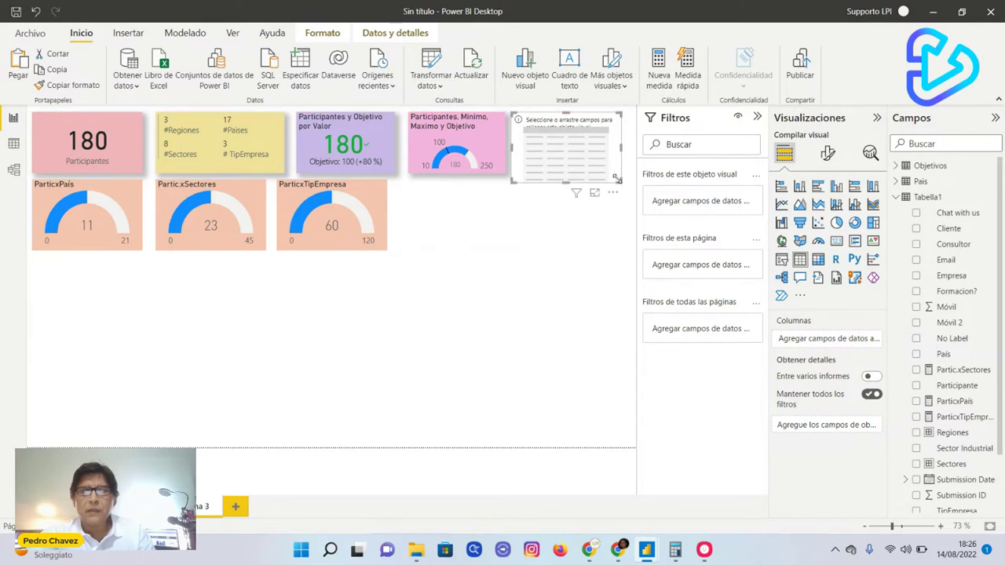
drag(619, 181, 631, 214)
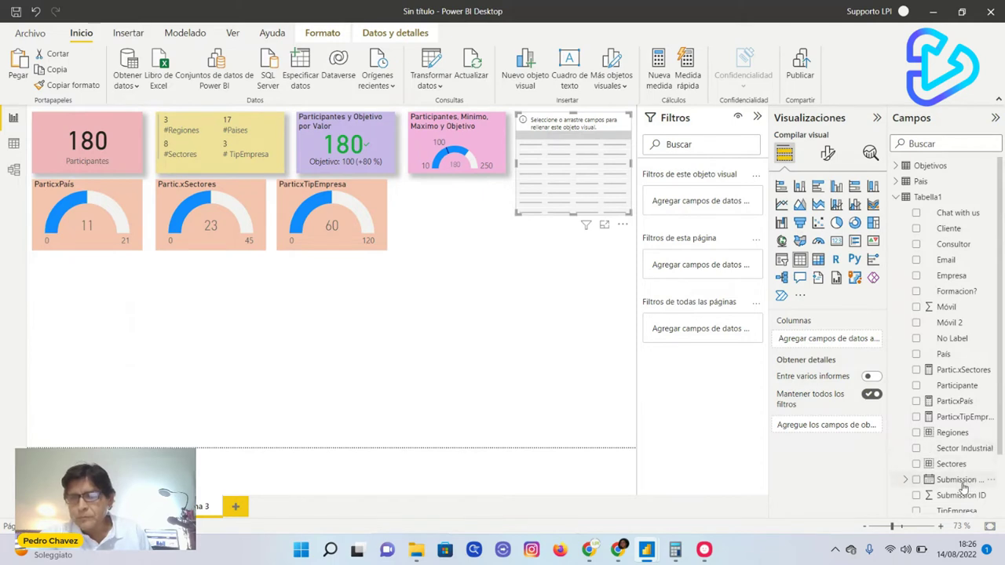
scroll(961, 475, down, 2)
drag(958, 442, 820, 340)
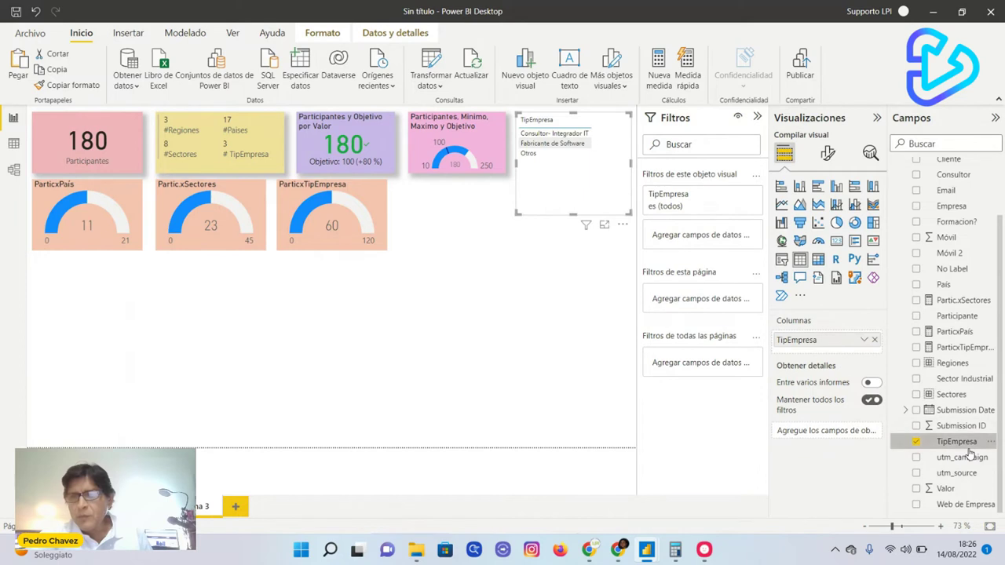
drag(946, 488, 848, 343)
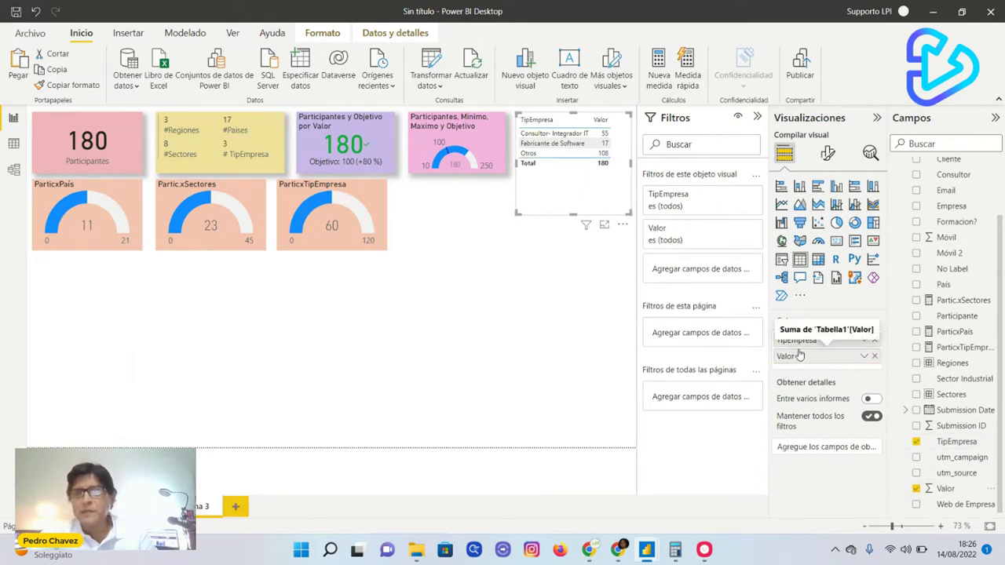
Step: Rename the table's Valor column to Asistentes and shorten the table to about the height of the neighbouring cards
double_click(794, 358)
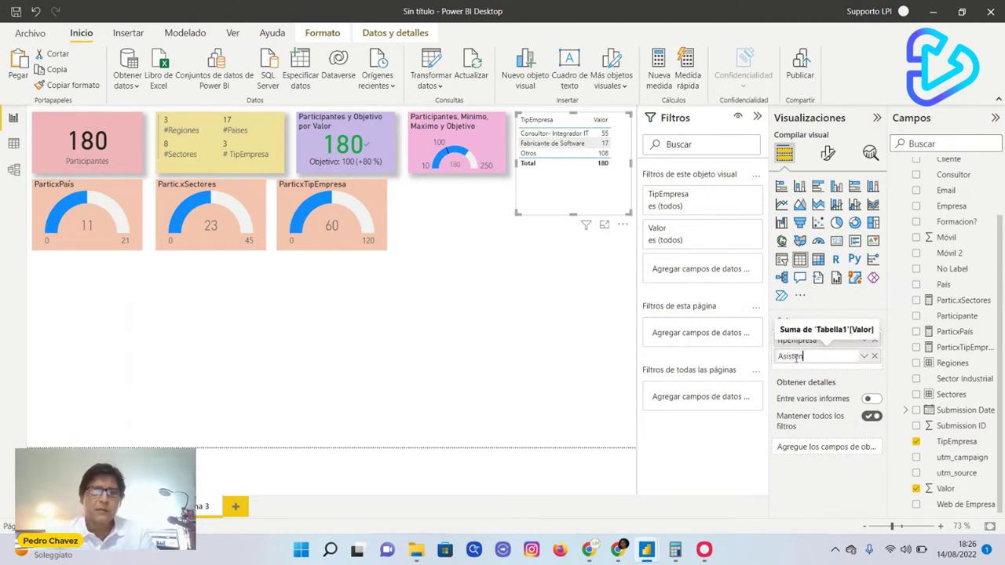
key(Return)
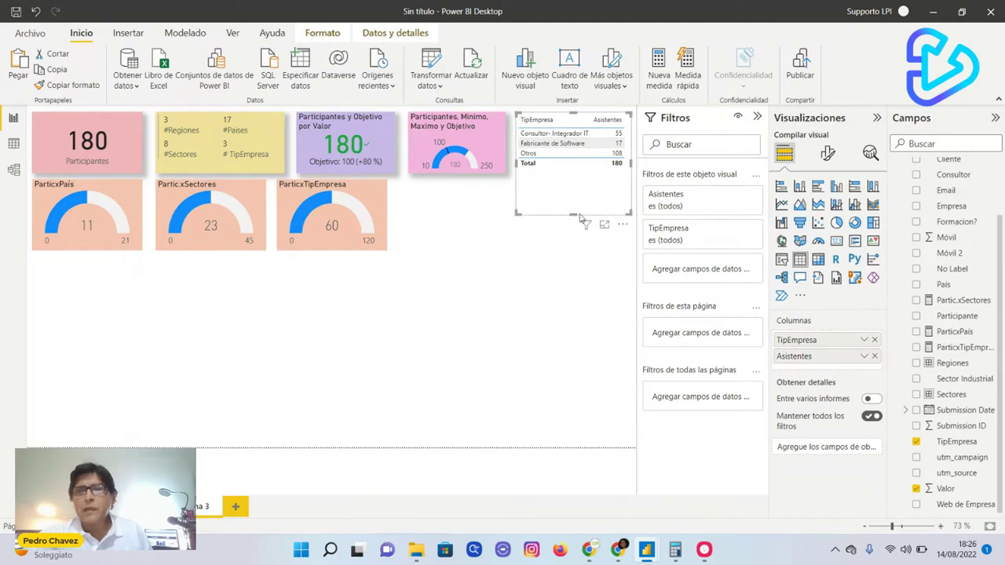
drag(571, 215, 587, 179)
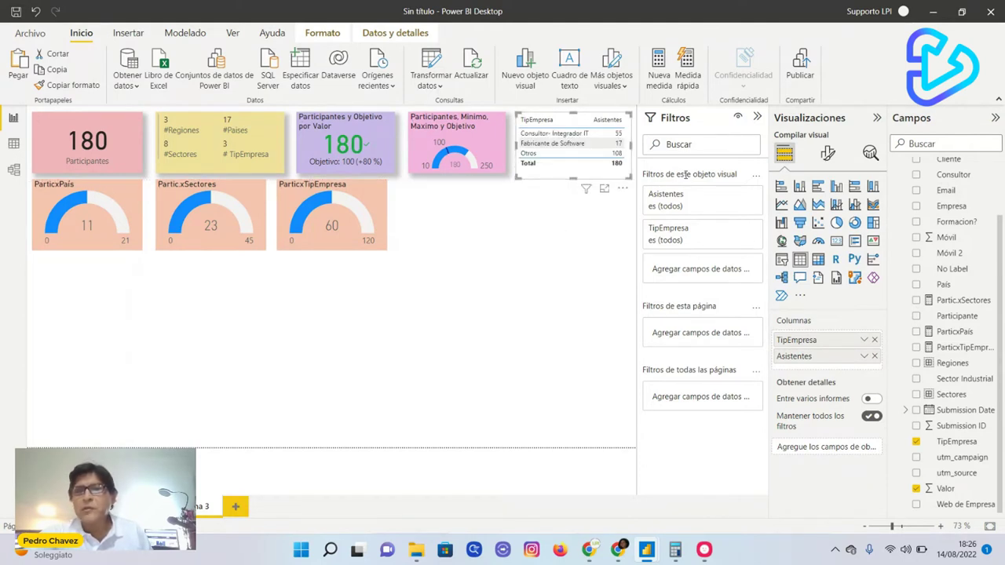
Step: Set the background of the TipEmpresa table to the second-lightest tint of the dark blue theme colour
click(827, 153)
click(848, 218)
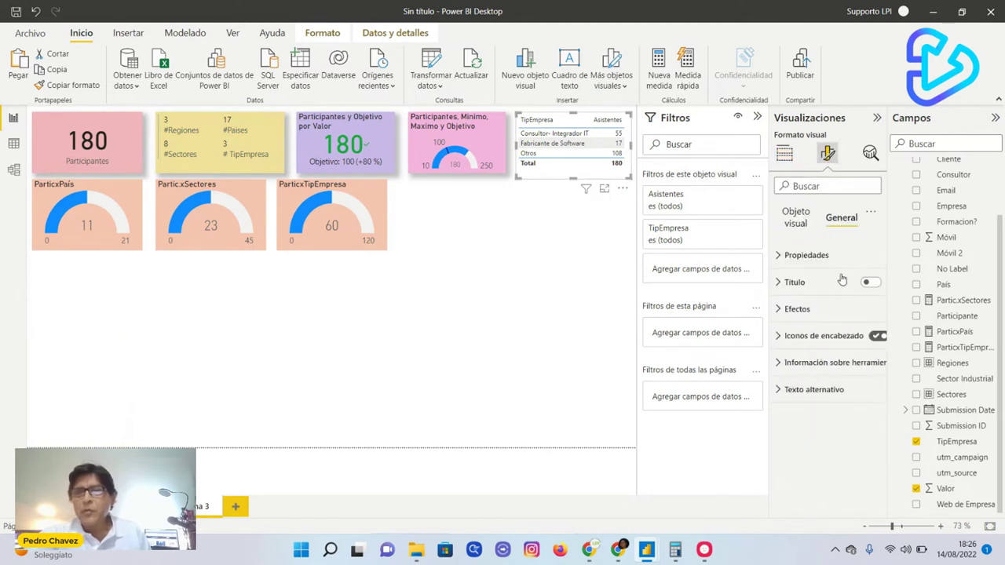
click(834, 309)
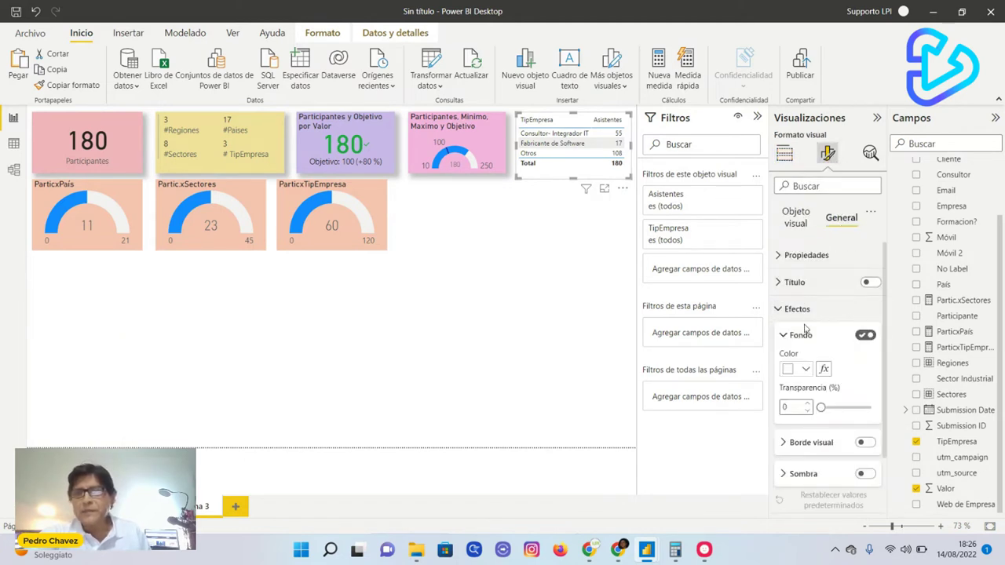
click(805, 370)
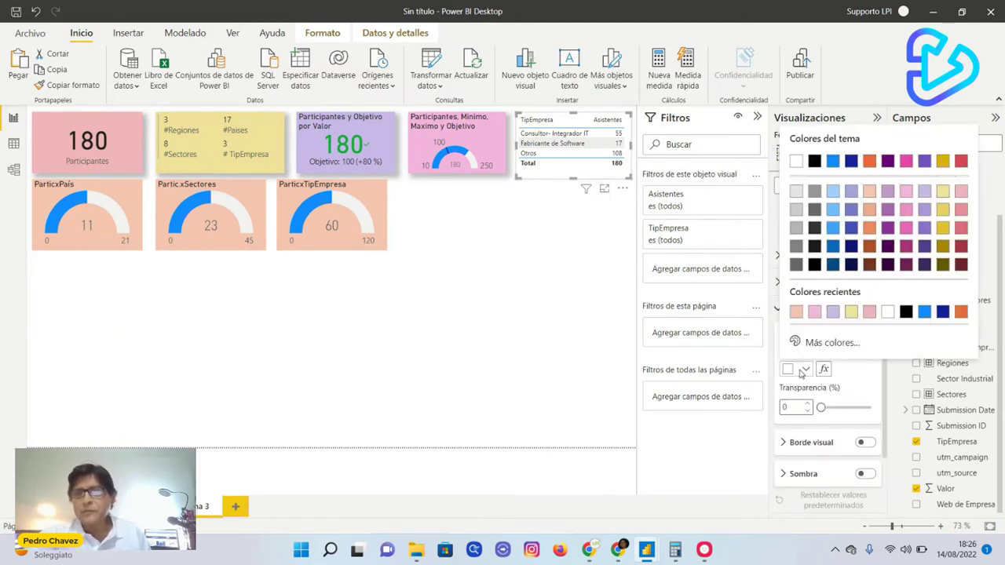
click(849, 207)
click(572, 229)
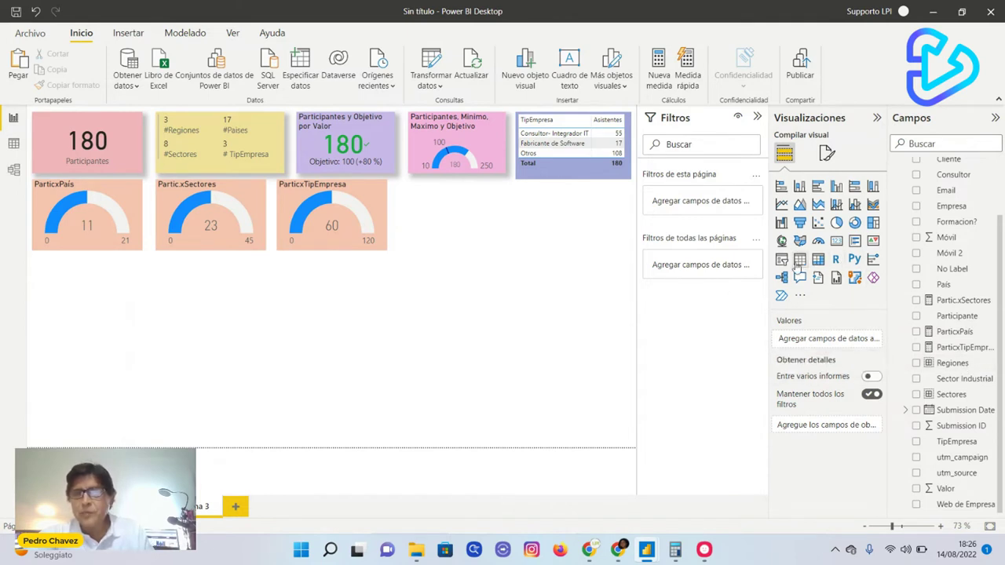
Step: Add a table visual beside the ParticxTipEmpresa gauge with the columns Regiones and Valor, and rename Valor to Asistentes
click(800, 263)
drag(66, 308, 436, 220)
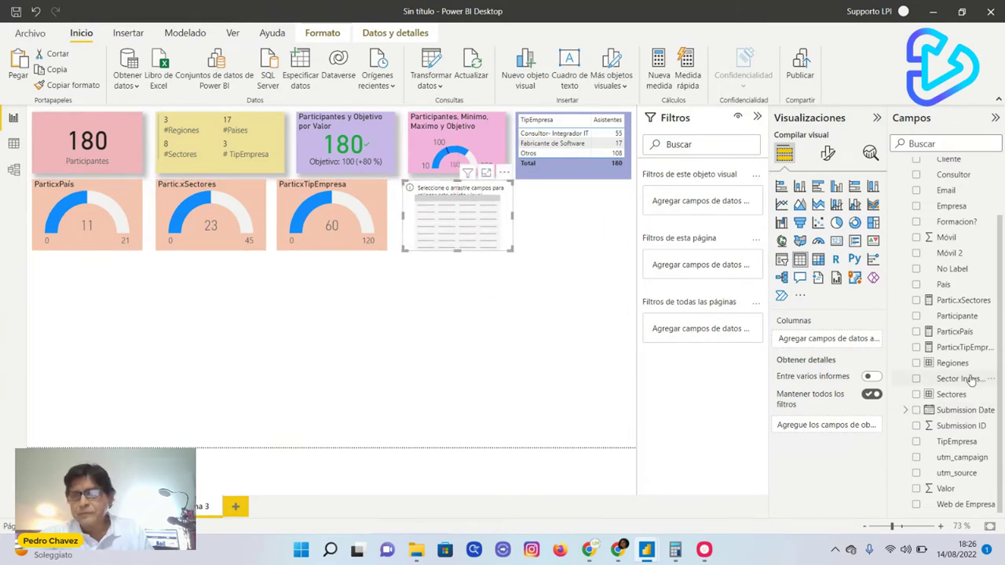
drag(962, 363, 860, 338)
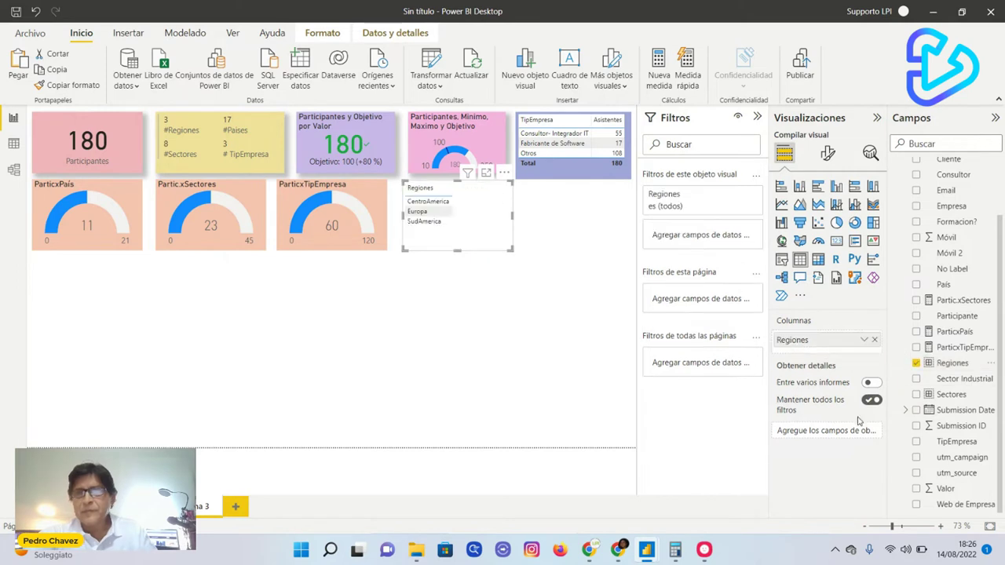
drag(946, 488, 824, 358)
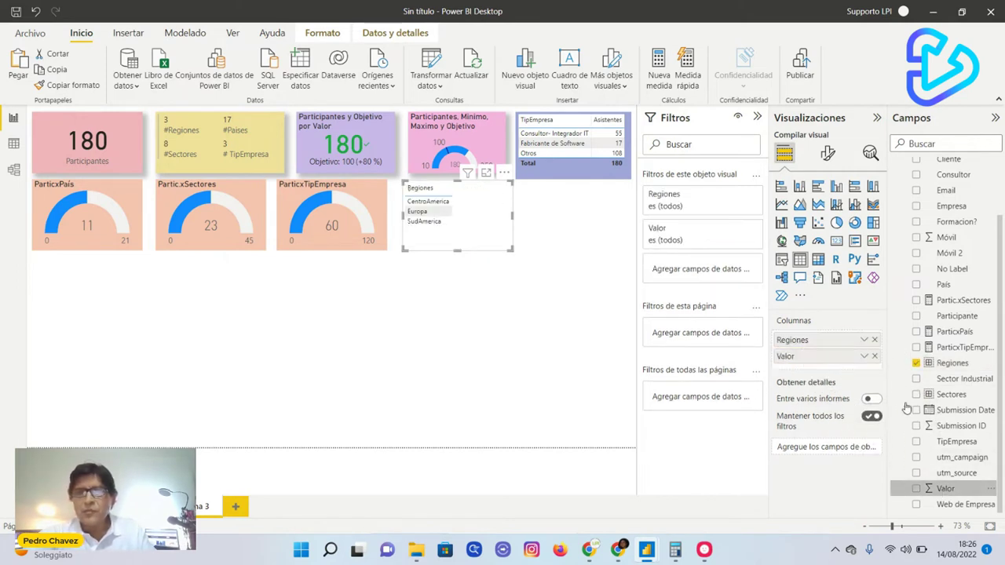
double_click(797, 359)
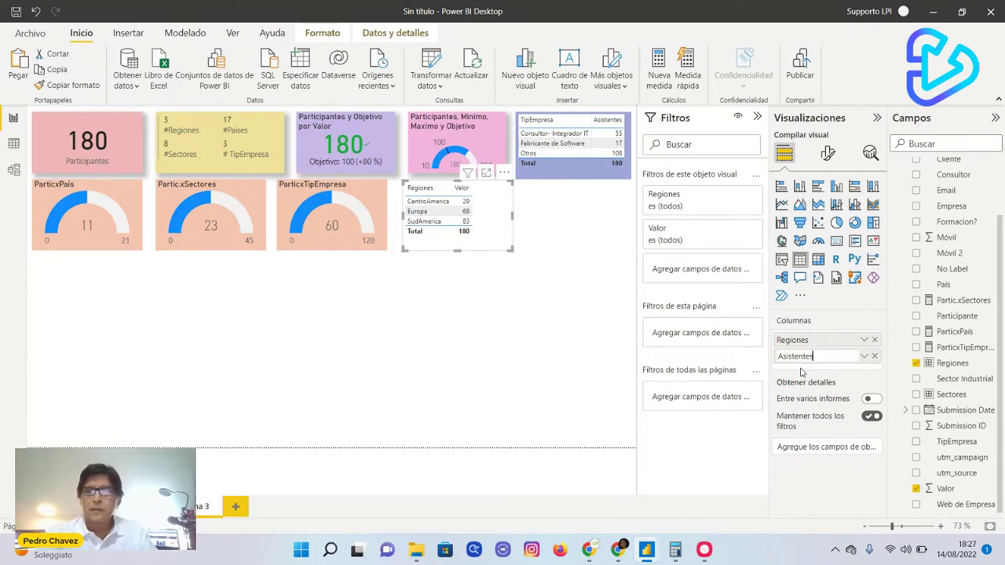
key(Return)
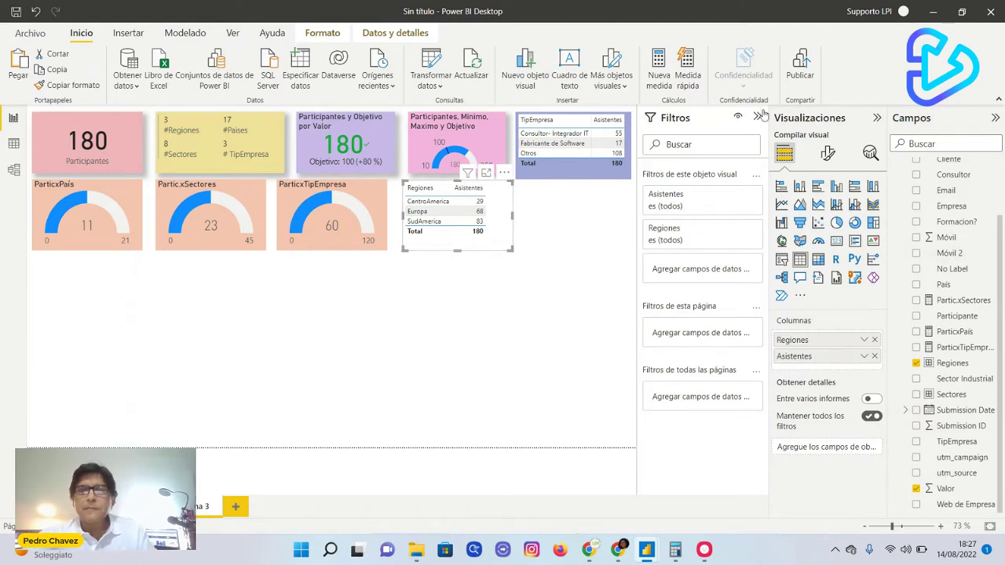
Step: Set the background of the Regiones table to the lightest tint of the dark blue theme colour
click(830, 156)
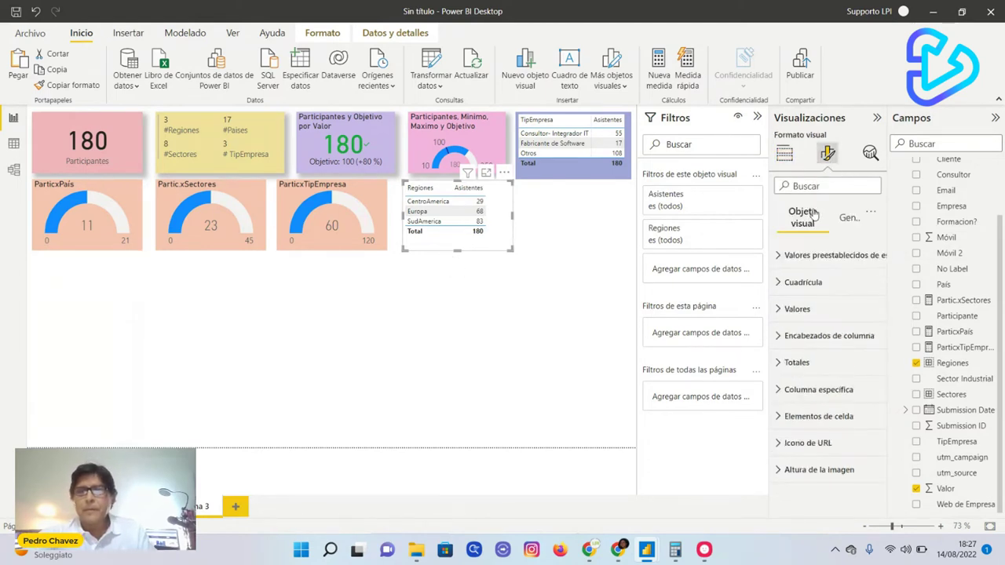
click(850, 219)
click(797, 309)
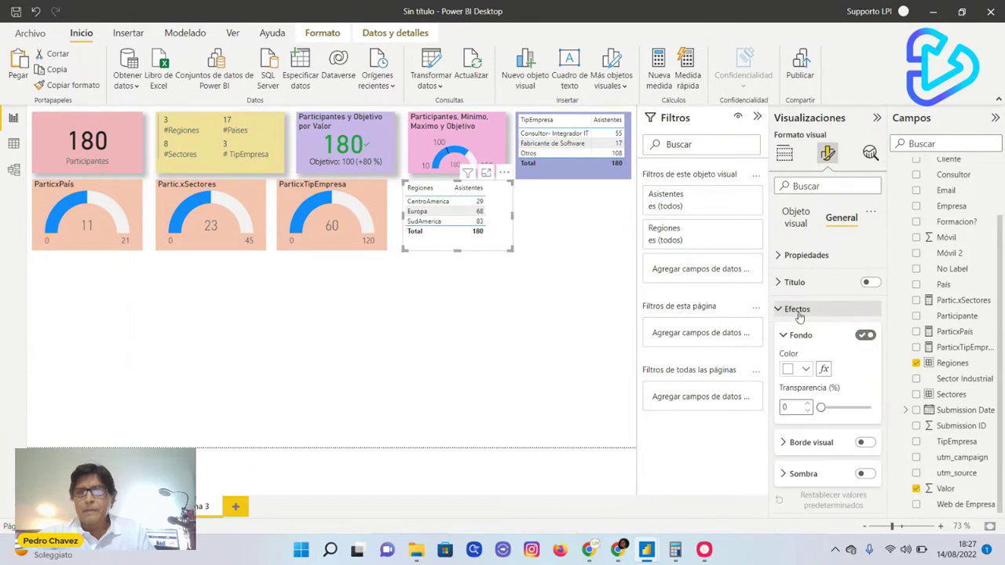
click(793, 371)
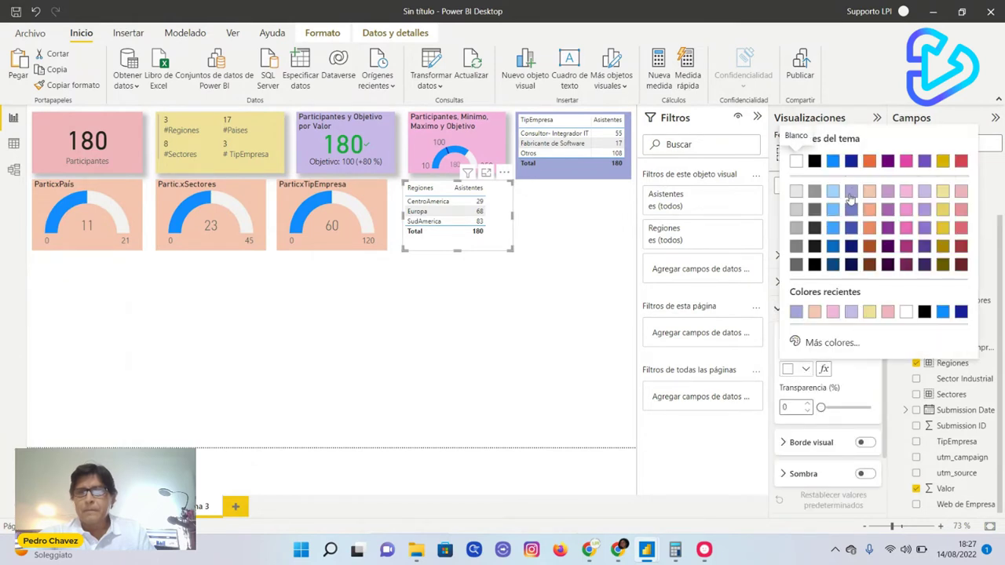
click(851, 194)
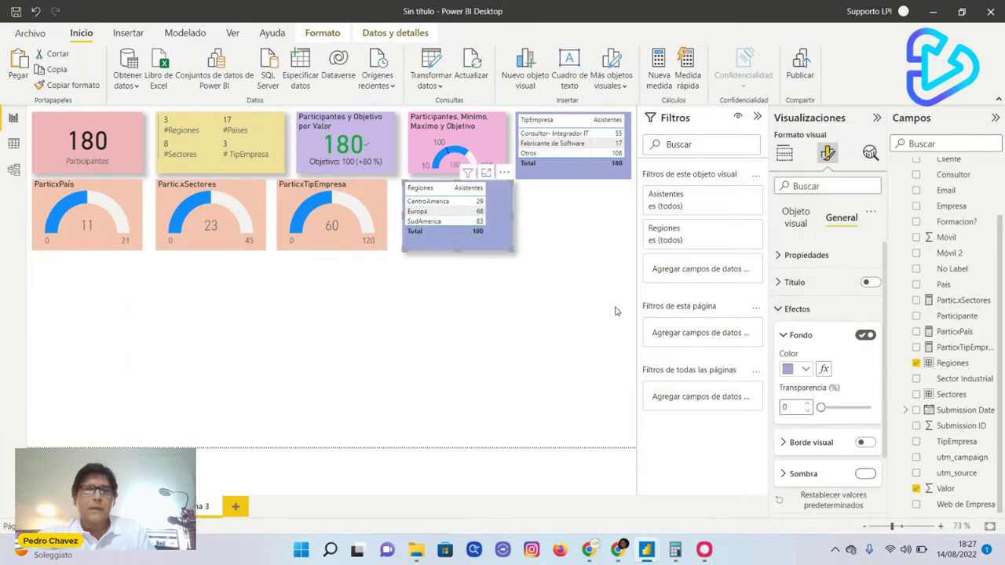
click(577, 234)
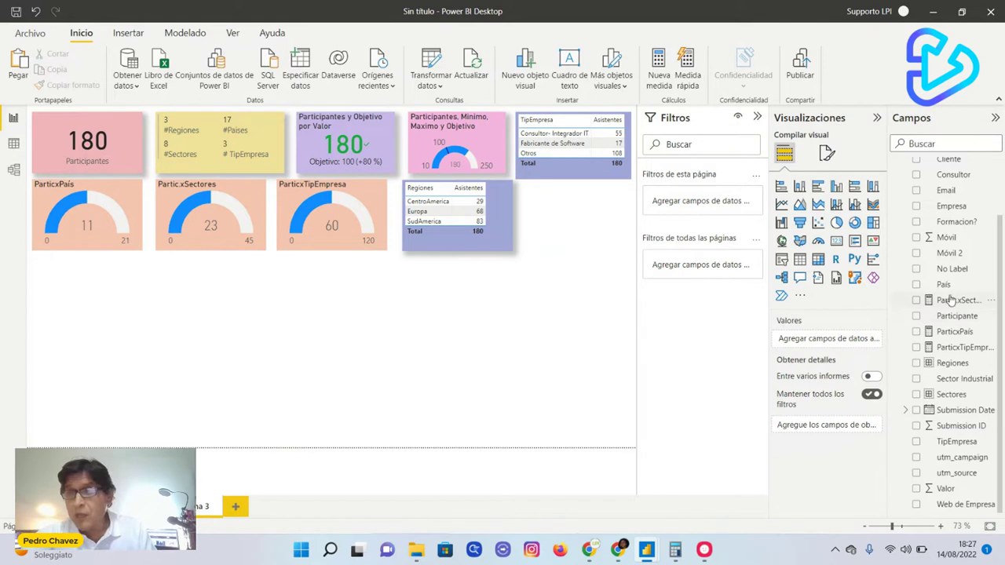
Step: Add a table visual at the end of the gauge row, make it taller and give it the columns País and Valor
click(799, 259)
drag(102, 330, 581, 227)
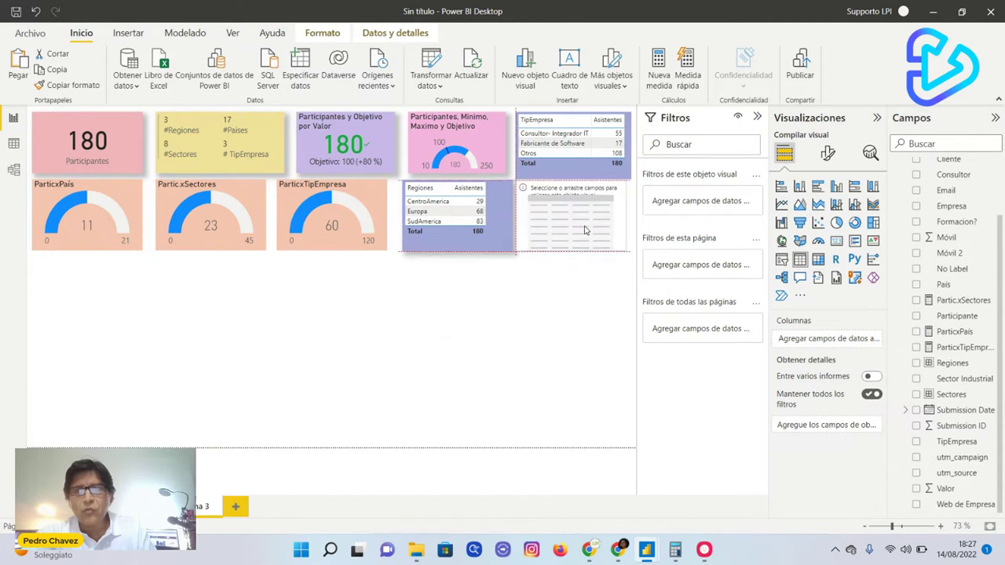
drag(620, 247, 576, 357)
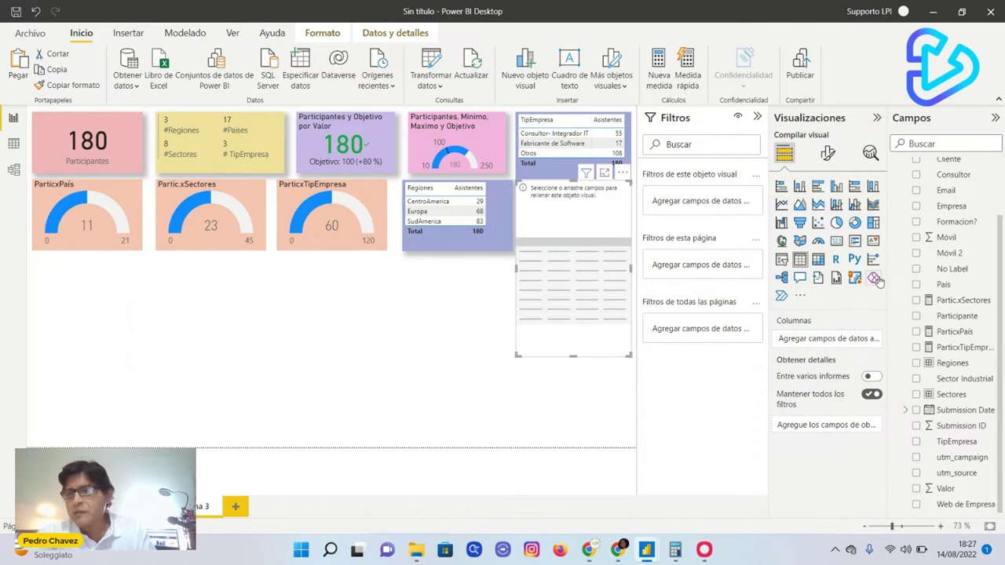
drag(943, 286, 824, 339)
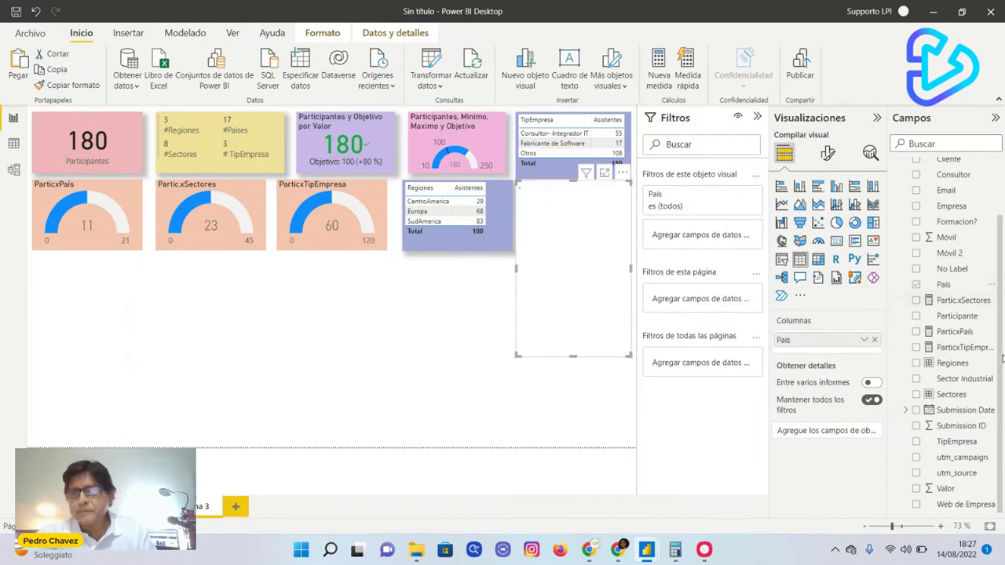
drag(946, 488, 869, 390)
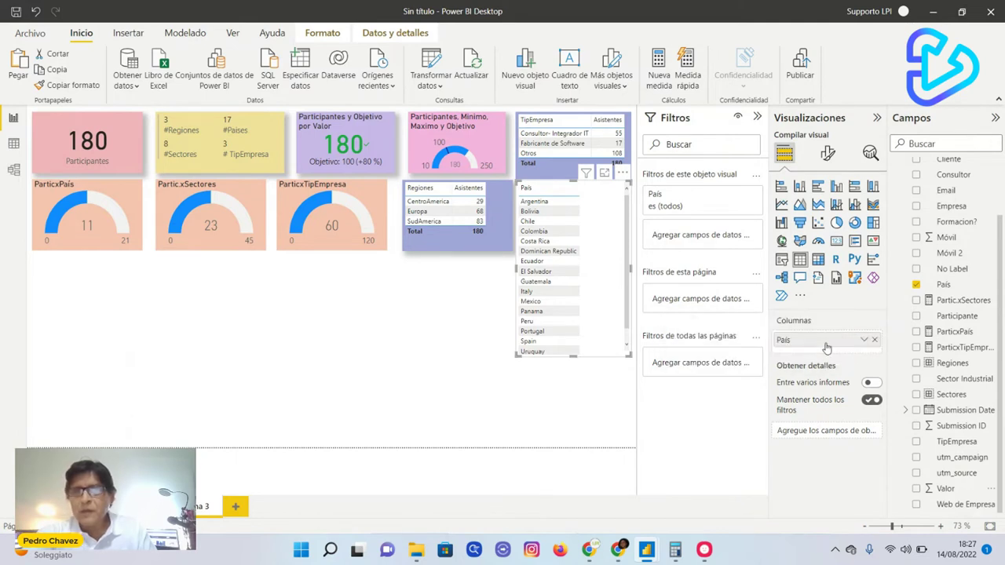
drag(942, 490, 821, 354)
Step: Rename the País table's Valor column to Asistentes and lengthen the table to fit all its country rows
double_click(795, 358)
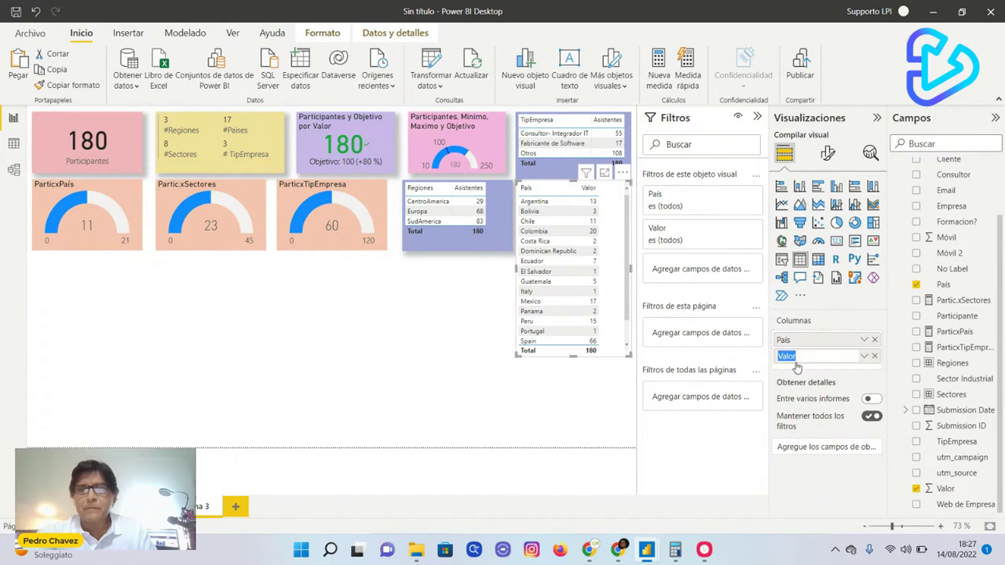
text(Asistentes)
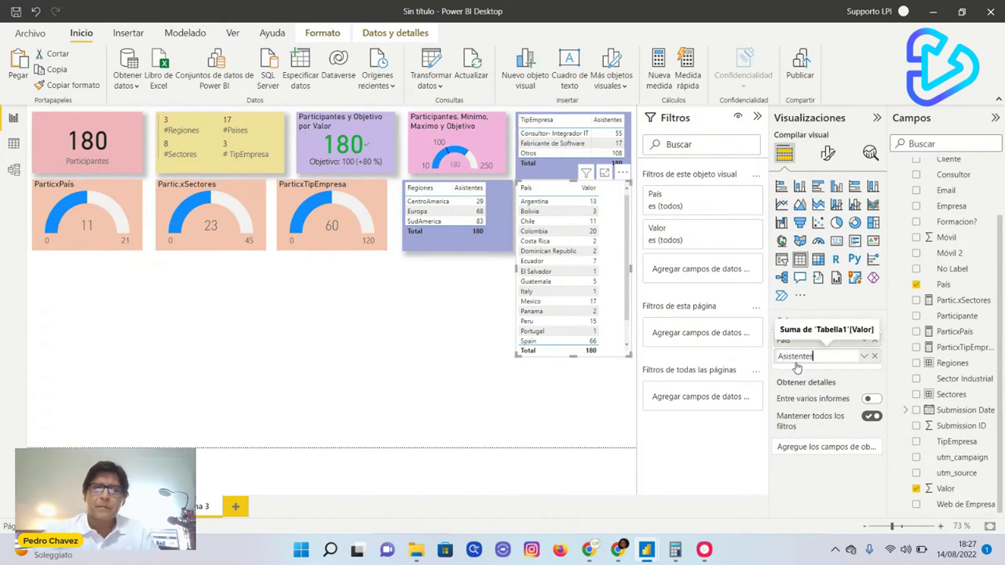
key(Return)
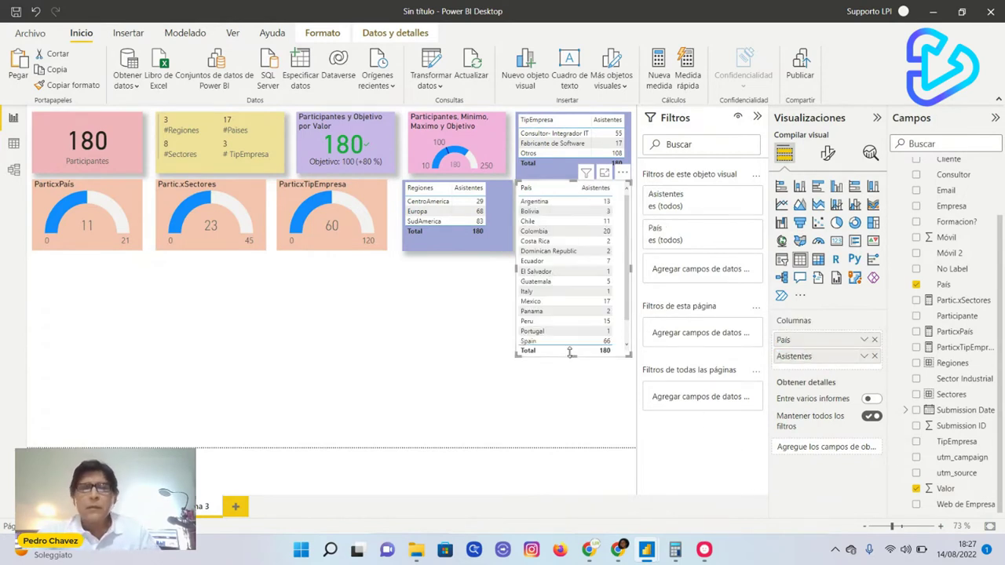
drag(574, 354, 582, 380)
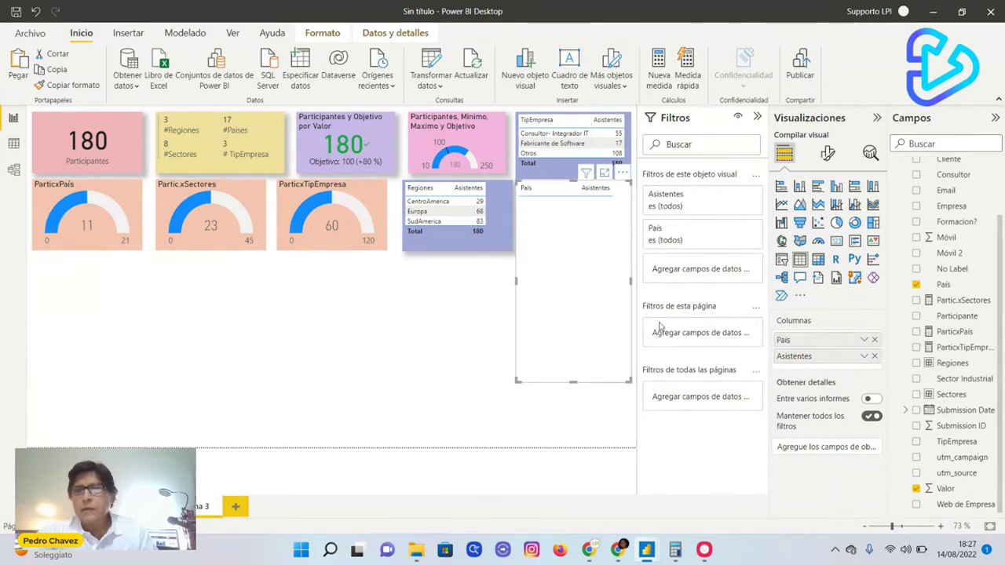
Step: Set the background of the País table to the same light tint of dark blue as the Regiones table
click(827, 153)
click(844, 222)
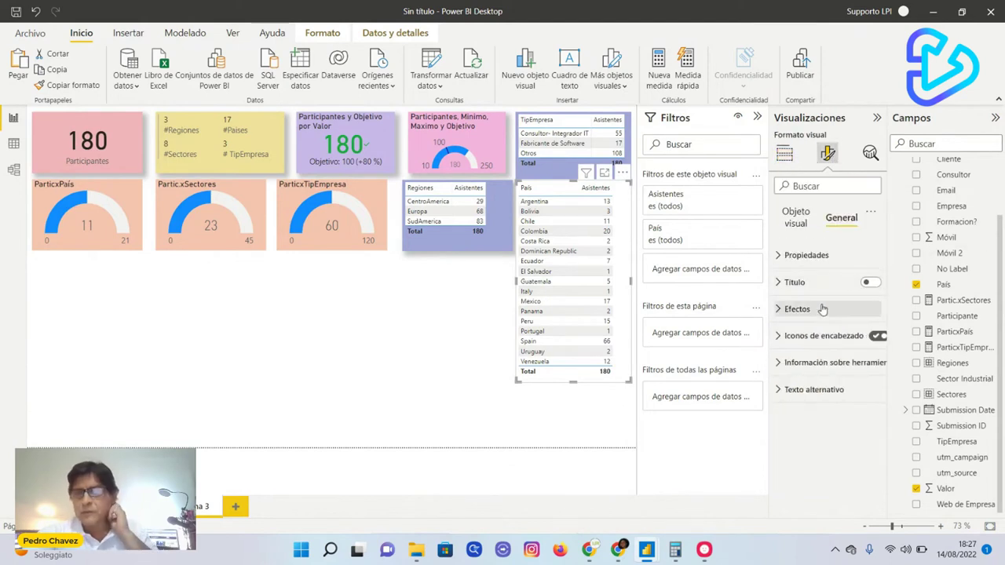
click(817, 310)
click(807, 369)
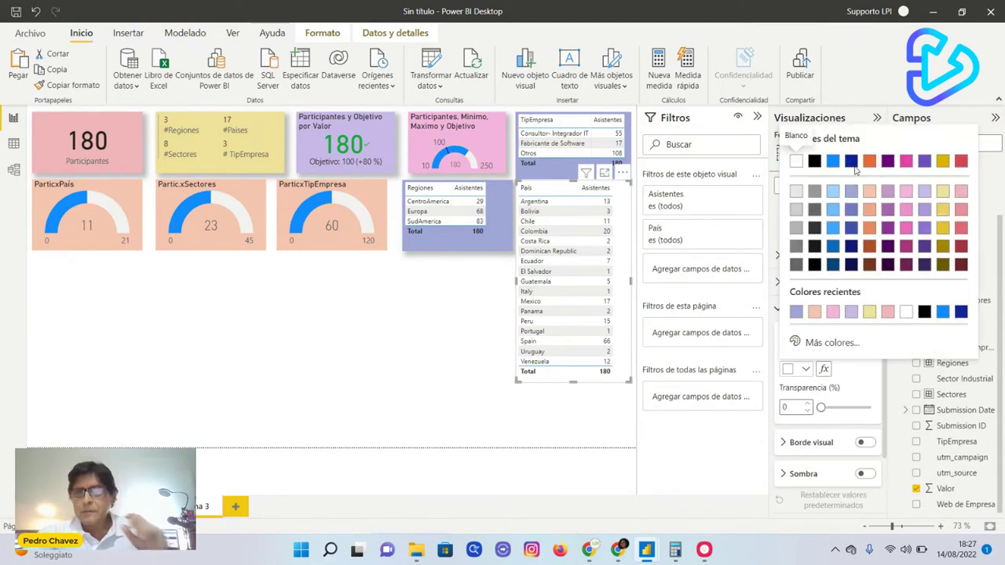
click(851, 312)
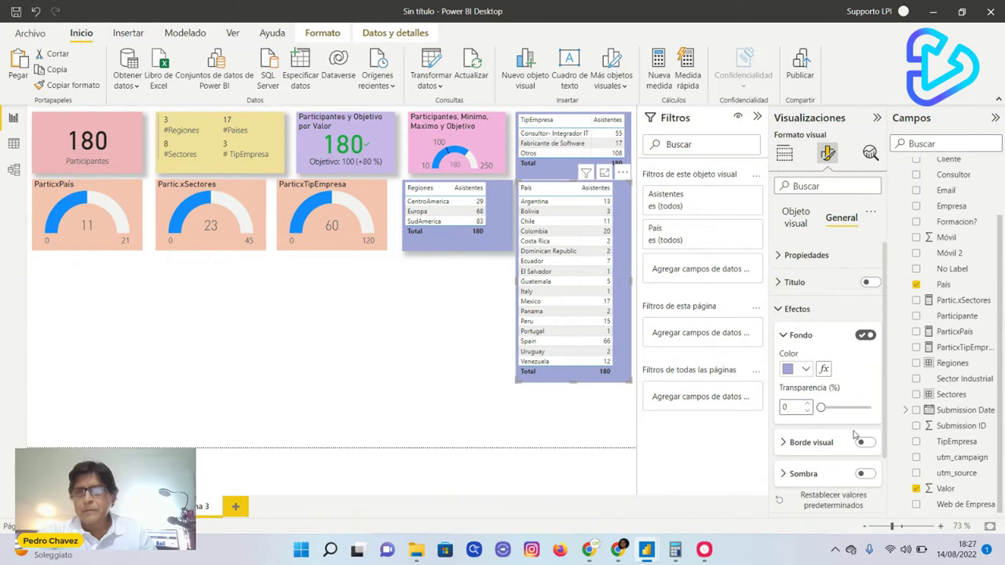
click(356, 351)
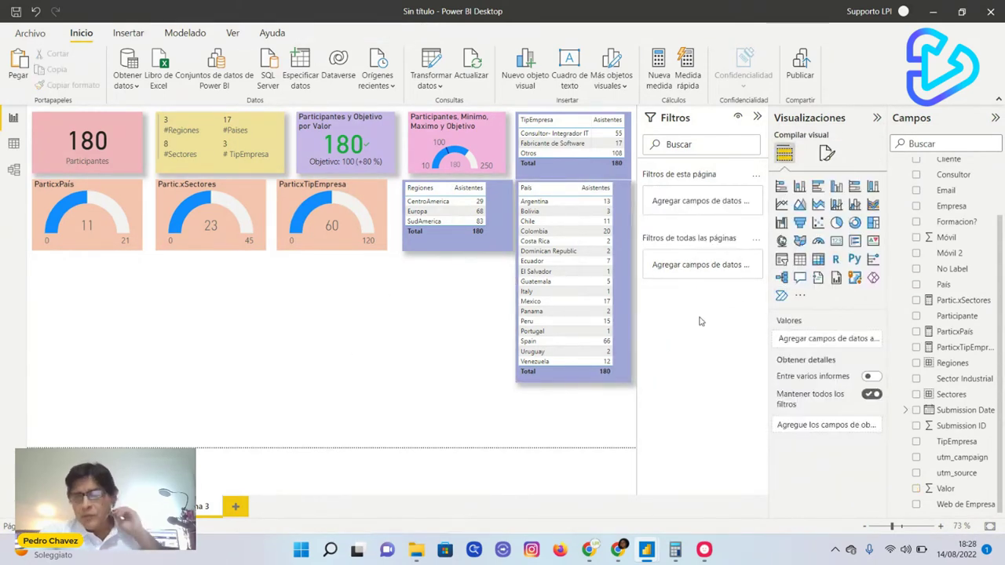
Step: Add a map visual below the gauges and enlarge it to span the first two gauges down to the page's lower edge
click(778, 244)
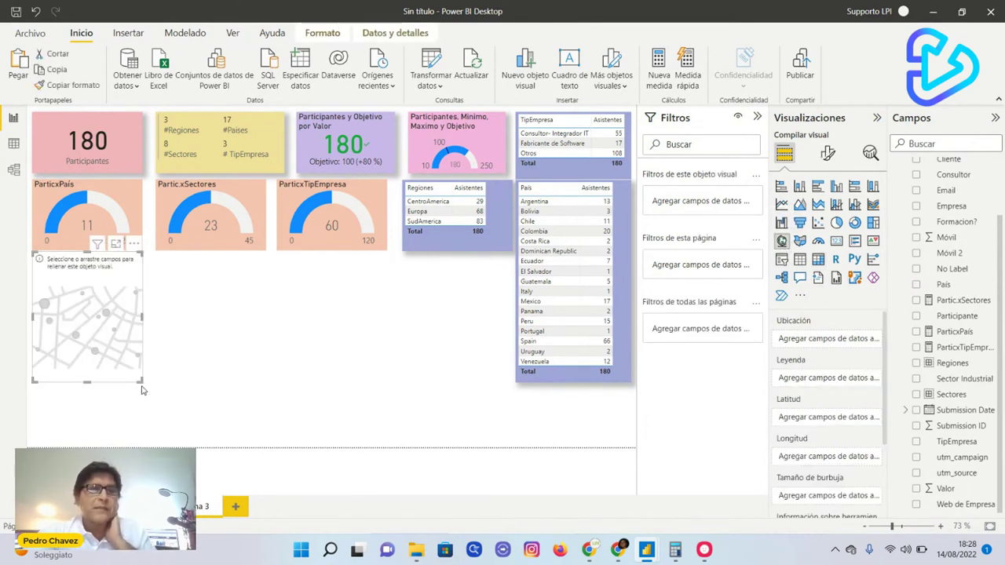
drag(142, 382, 295, 460)
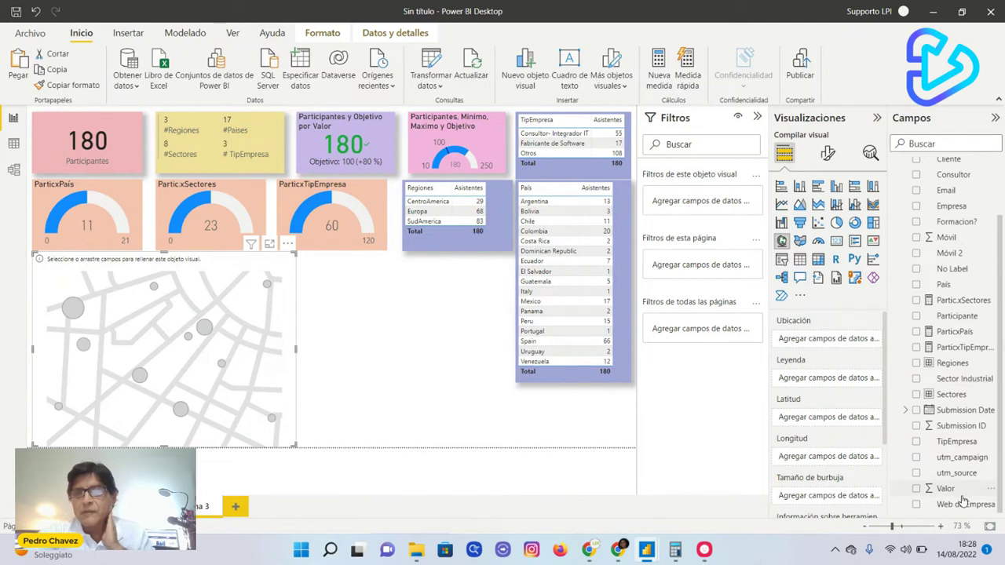
Step: Assign Valor as the map's location field and rename it Participaciones
drag(950, 491, 837, 350)
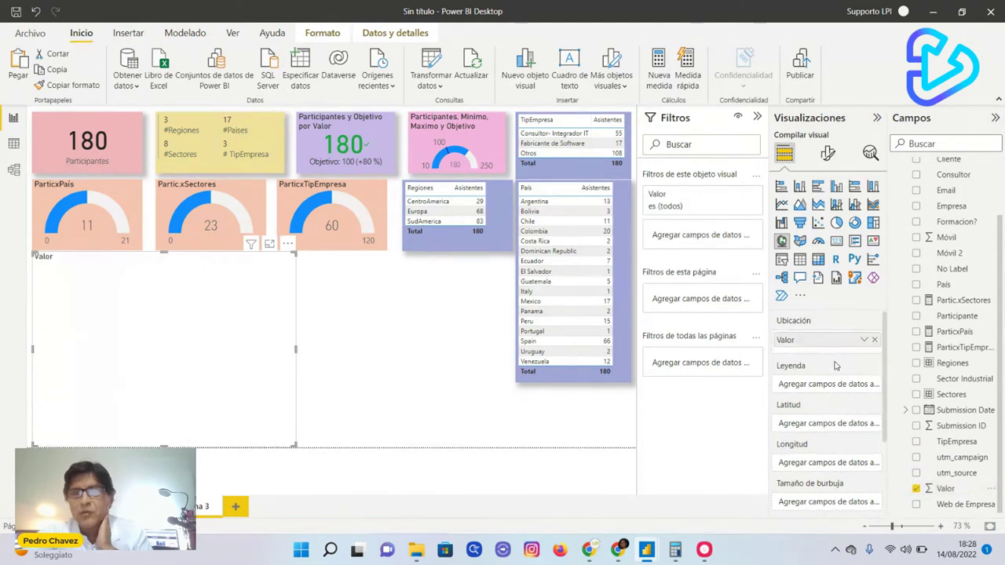
double_click(794, 343)
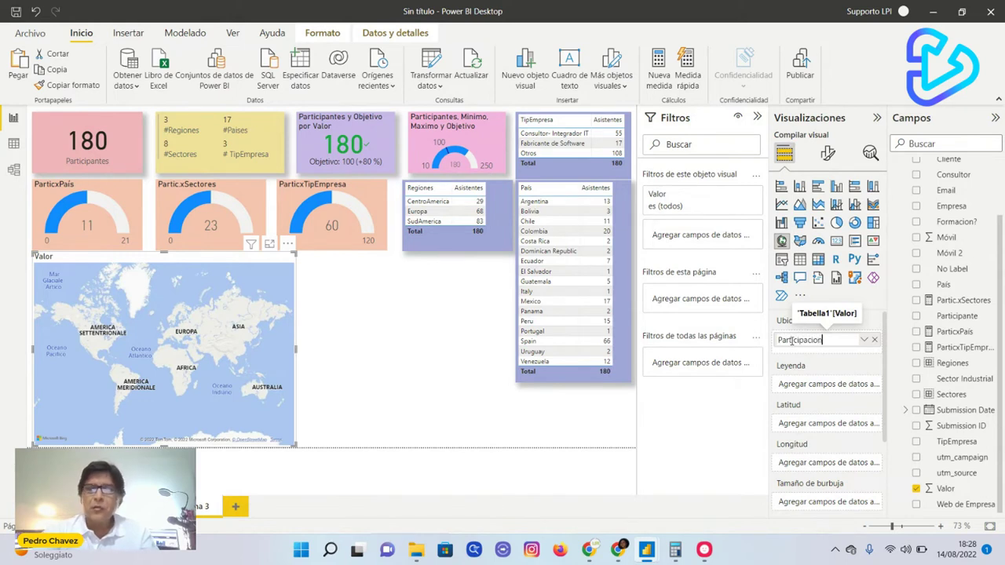
text(Participaciones)
key(Return)
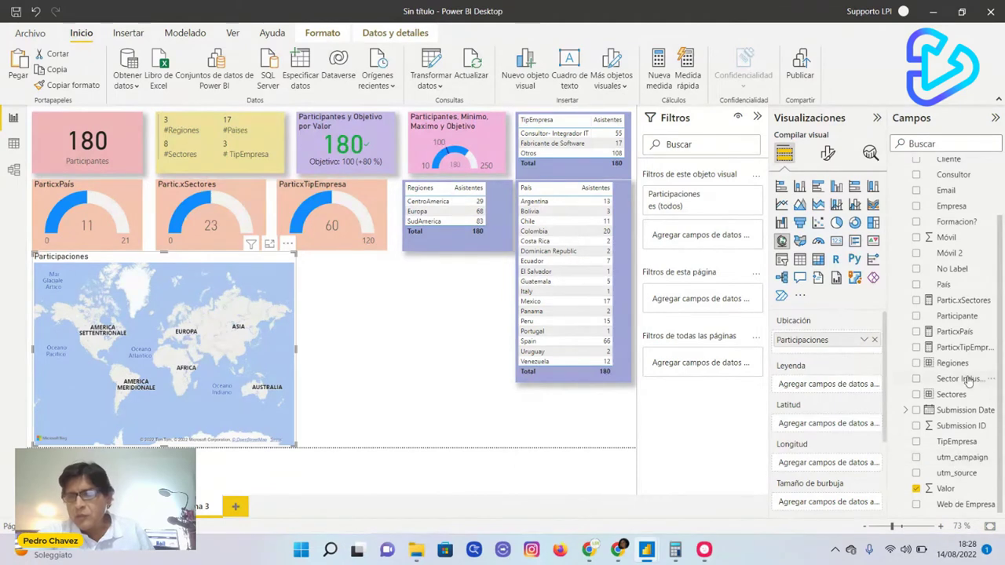
Step: Use Regiones as the map's legend and Valor as its bubble size
drag(956, 367, 839, 388)
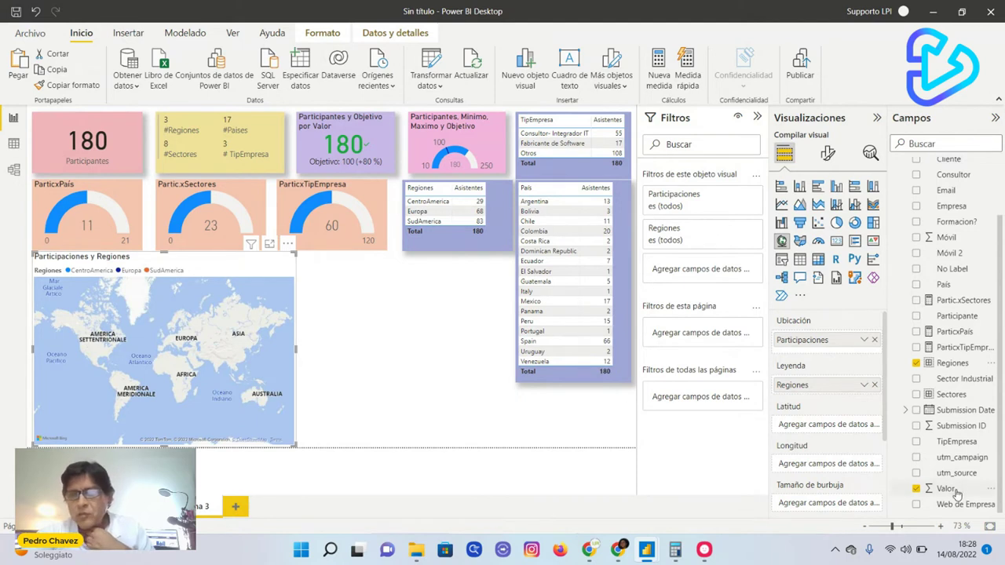
drag(952, 491, 838, 511)
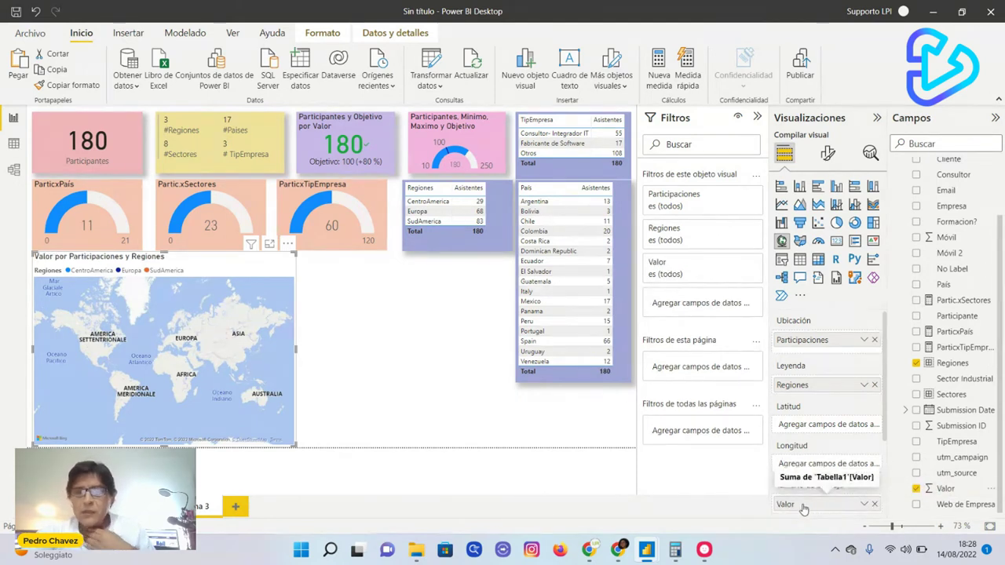
double_click(793, 506)
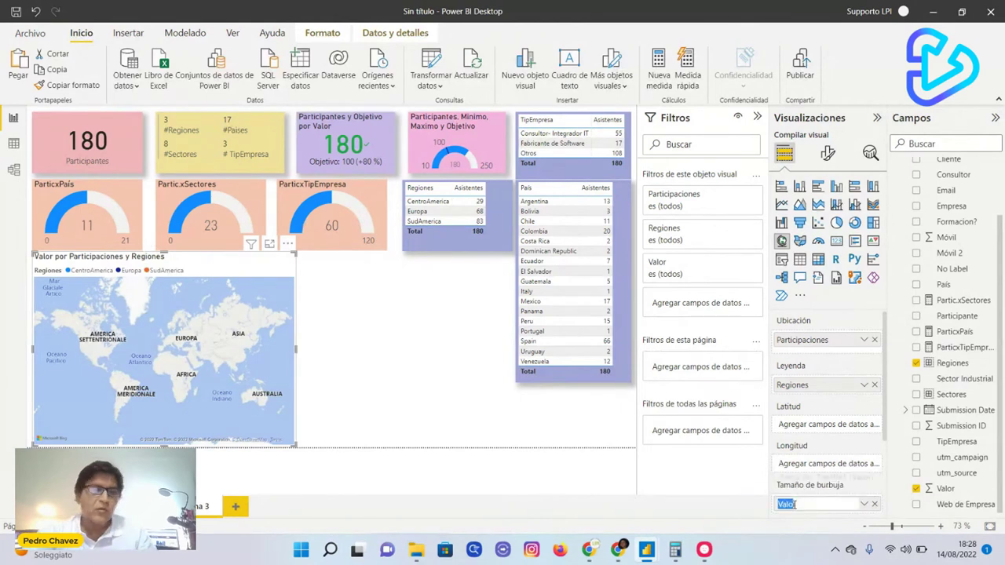
click(263, 353)
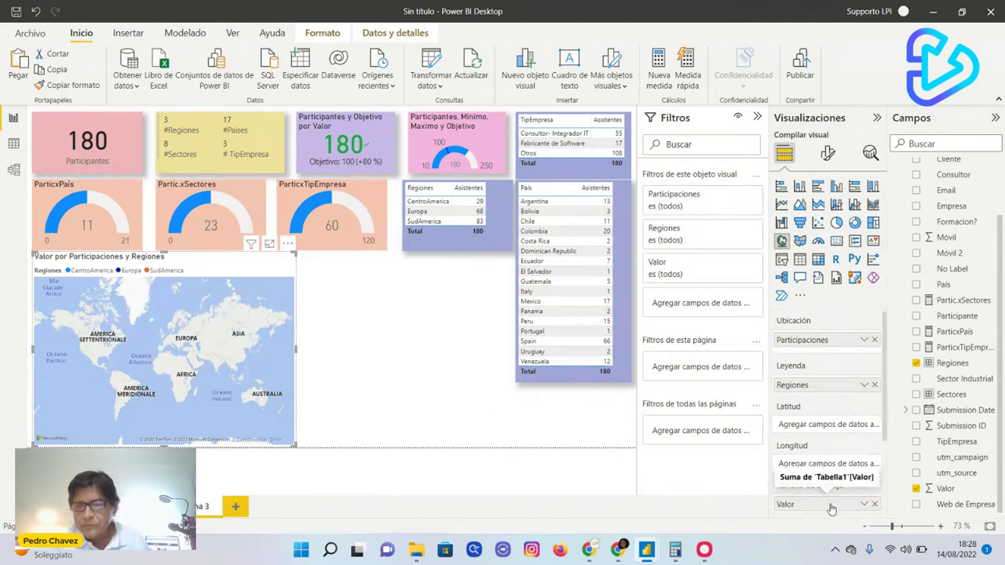
Step: Replace the map's location field Participaciones with País
click(425, 408)
drag(247, 380, 114, 347)
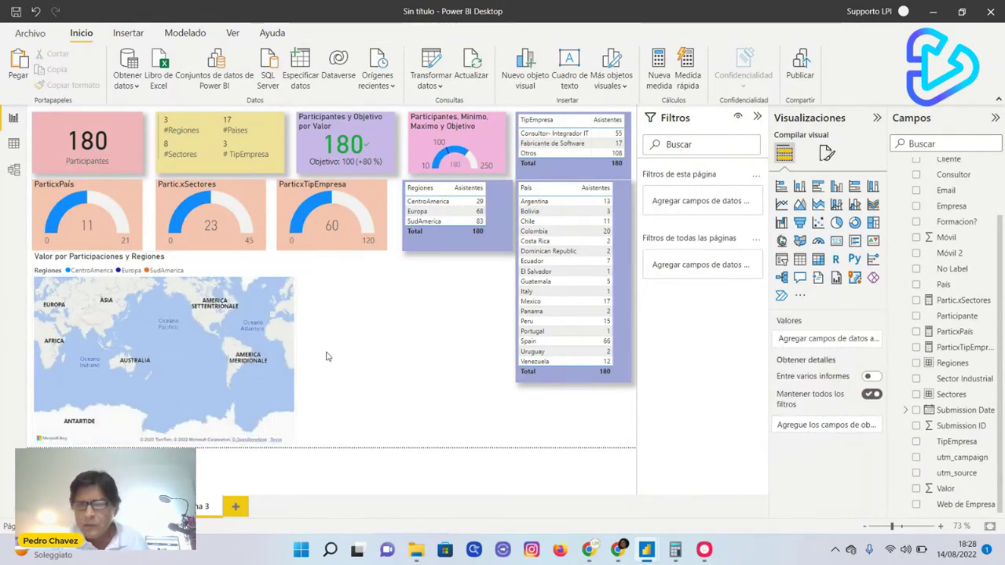
click(221, 337)
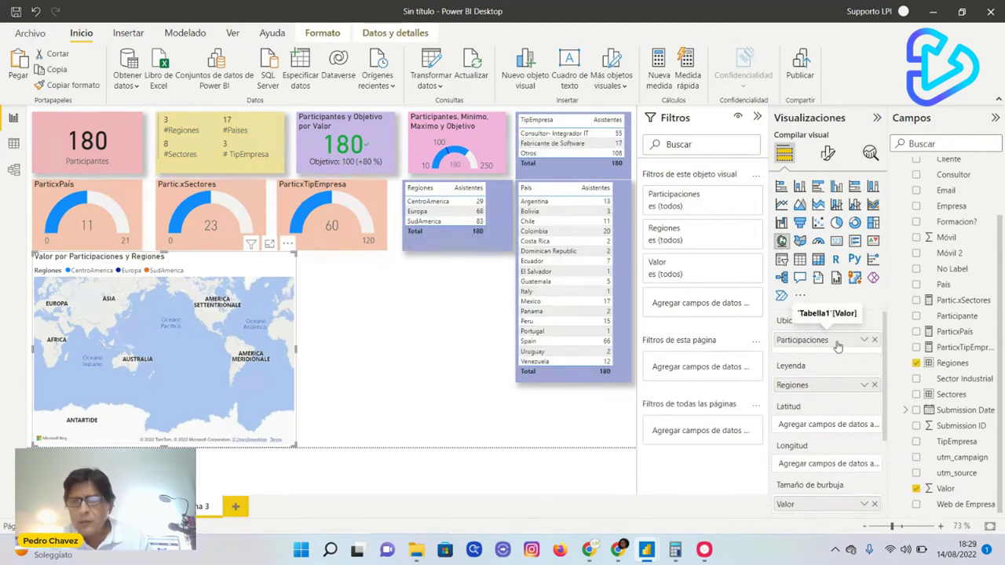
click(873, 341)
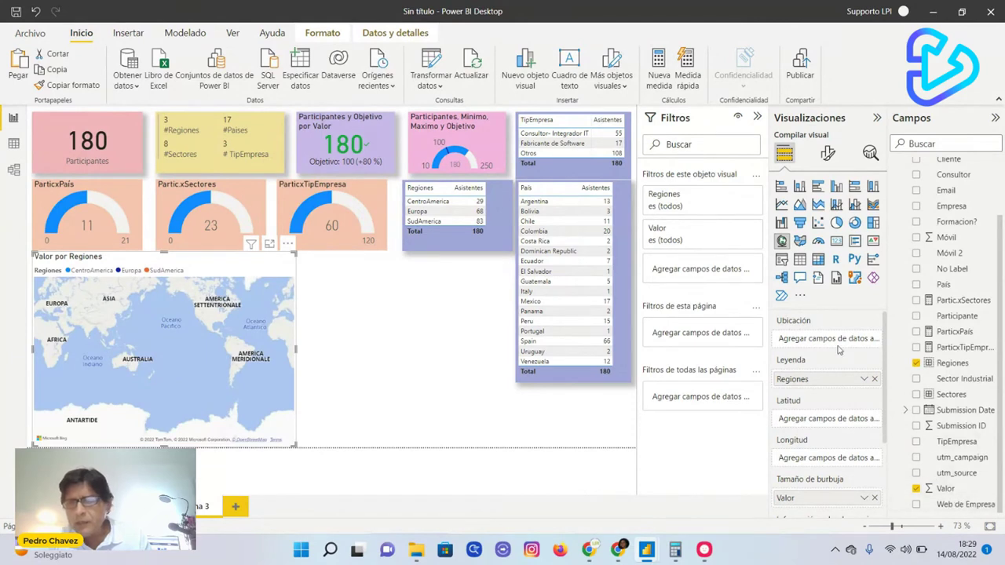
drag(944, 287, 816, 339)
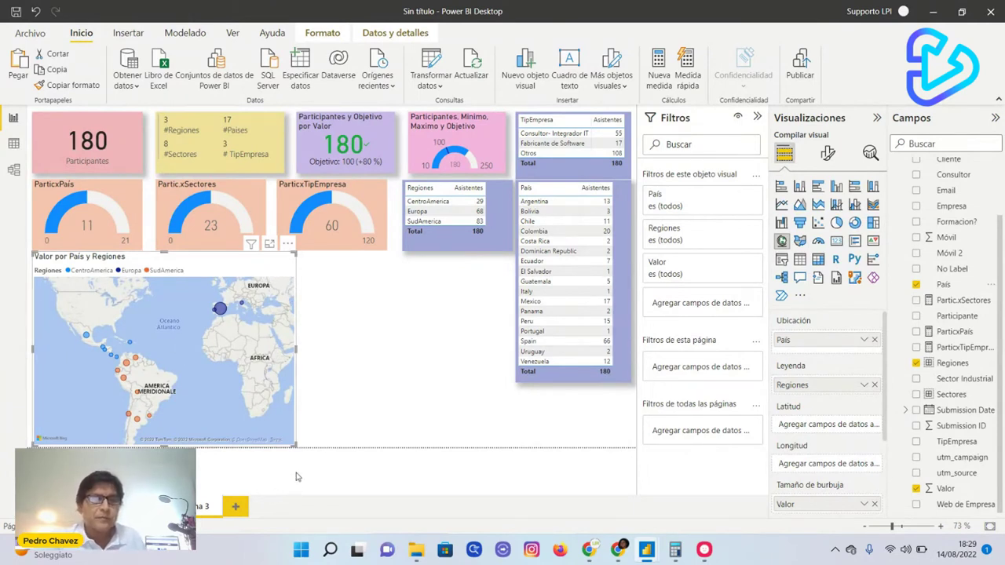
Step: Examine the participants map in focus mode and return to the report page
click(267, 246)
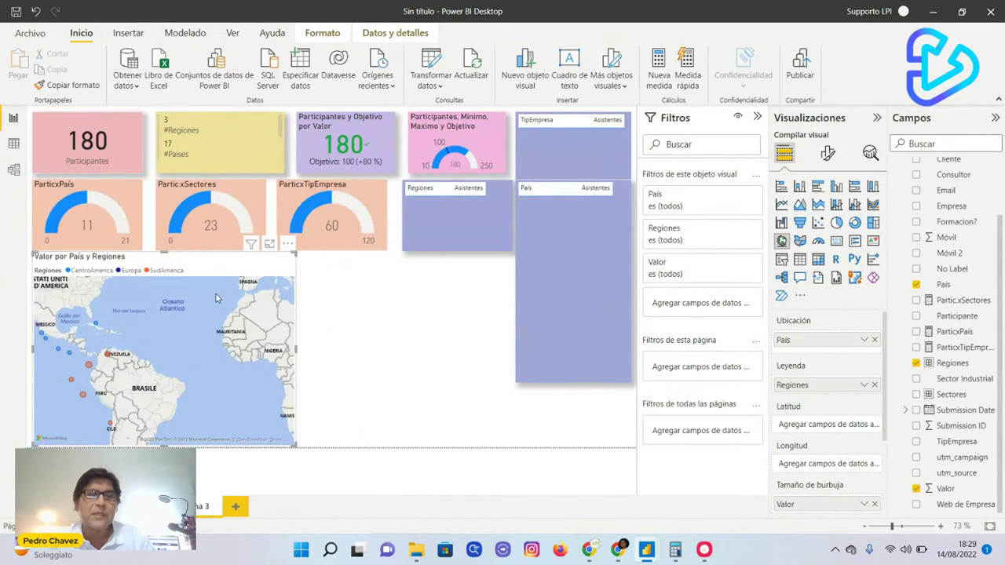
click(52, 134)
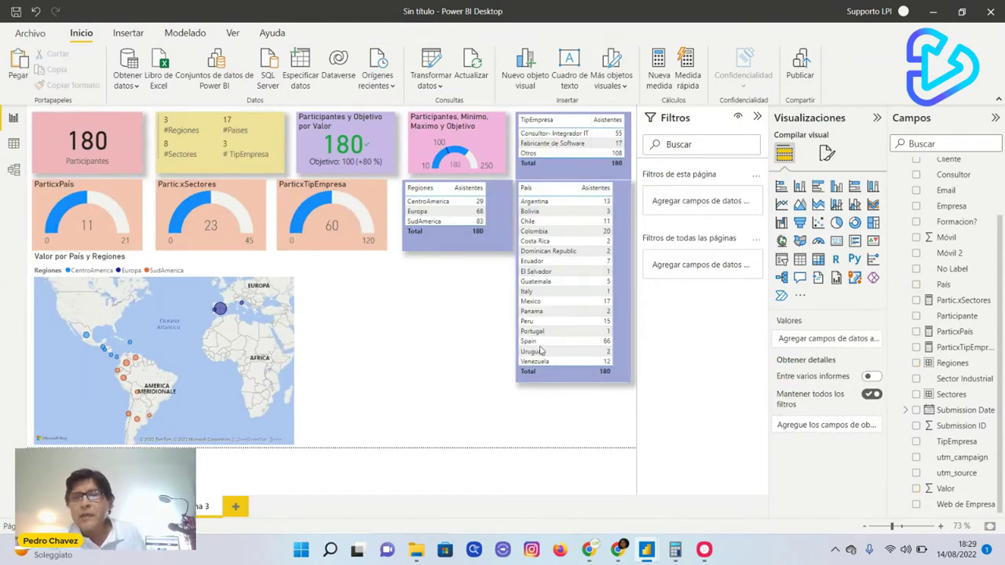
Step: Add a table beside the map, widen it to the country table's edge, and fill it with Participante and Empresa
click(799, 260)
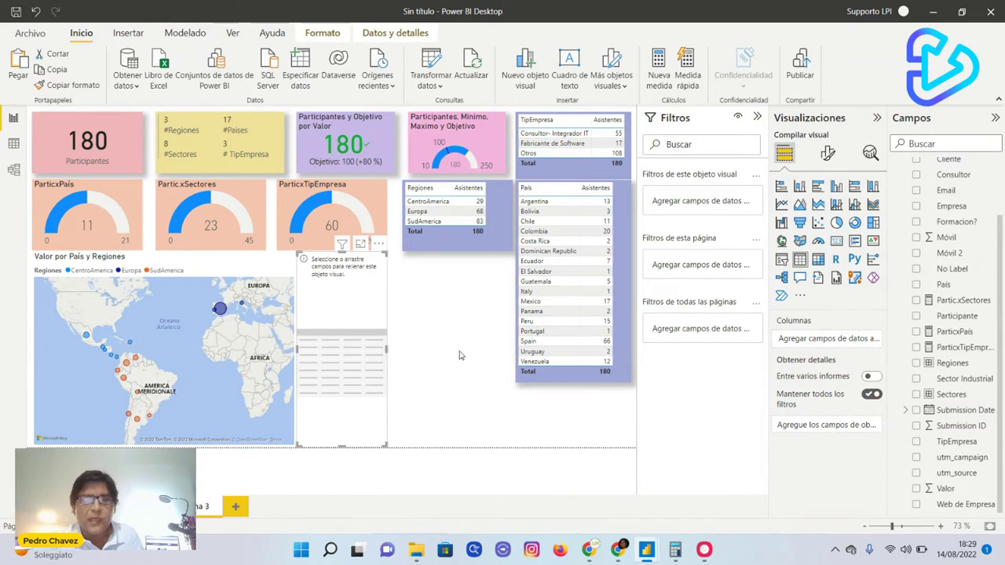
drag(386, 349, 504, 349)
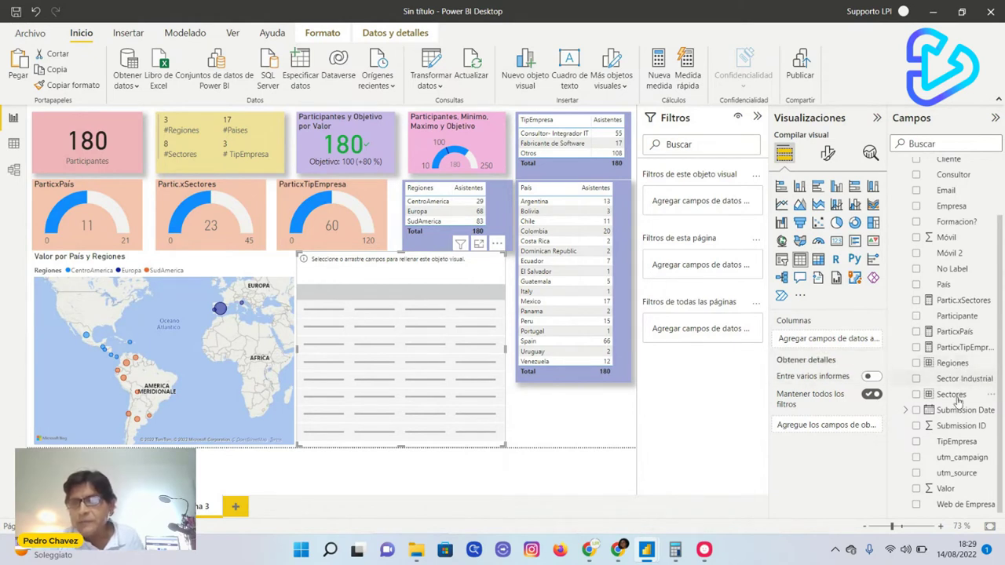
drag(957, 315, 438, 336)
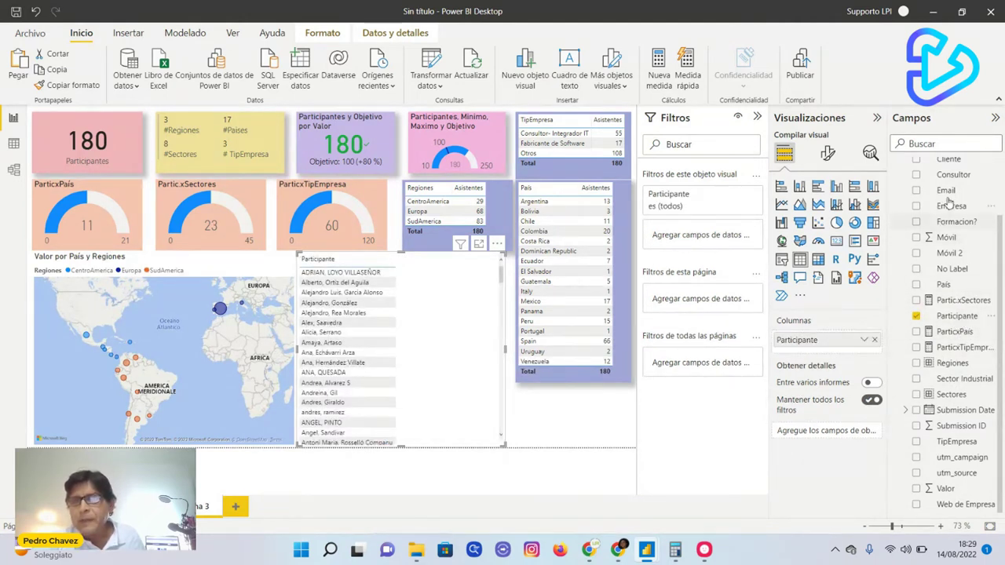
drag(951, 205, 516, 348)
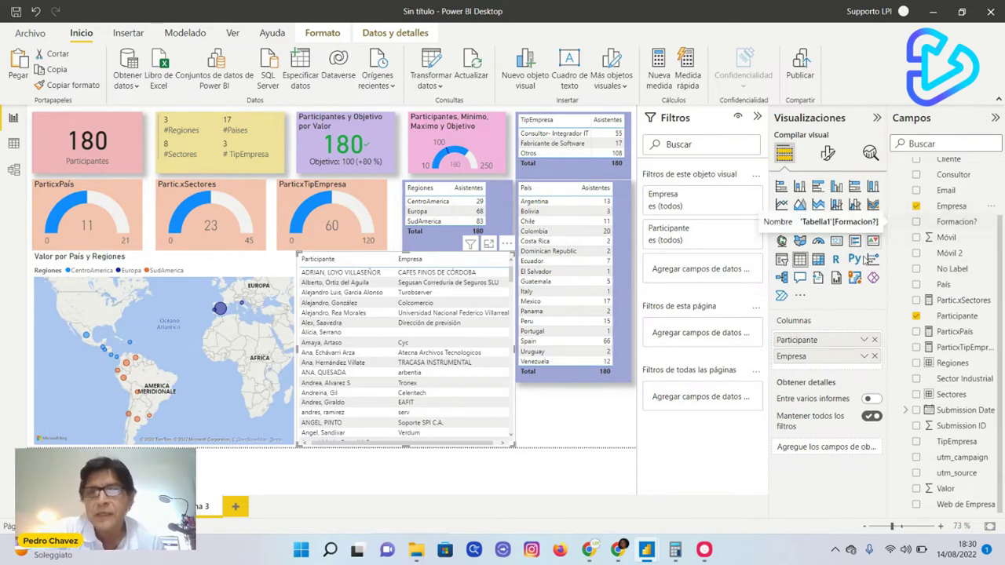
Step: Give the participants table the same lavender background as the other tables and turn on its shadow
click(828, 154)
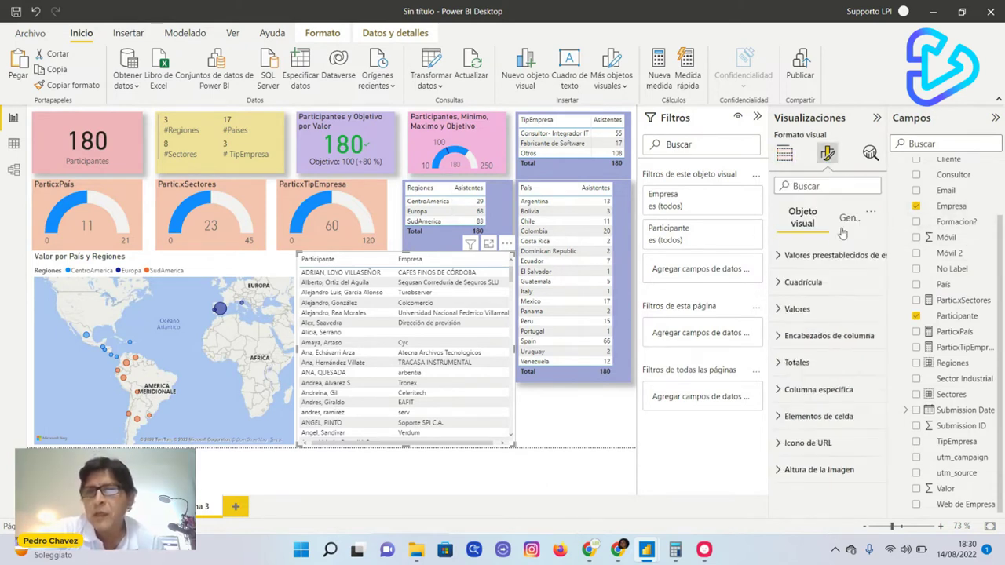
click(849, 223)
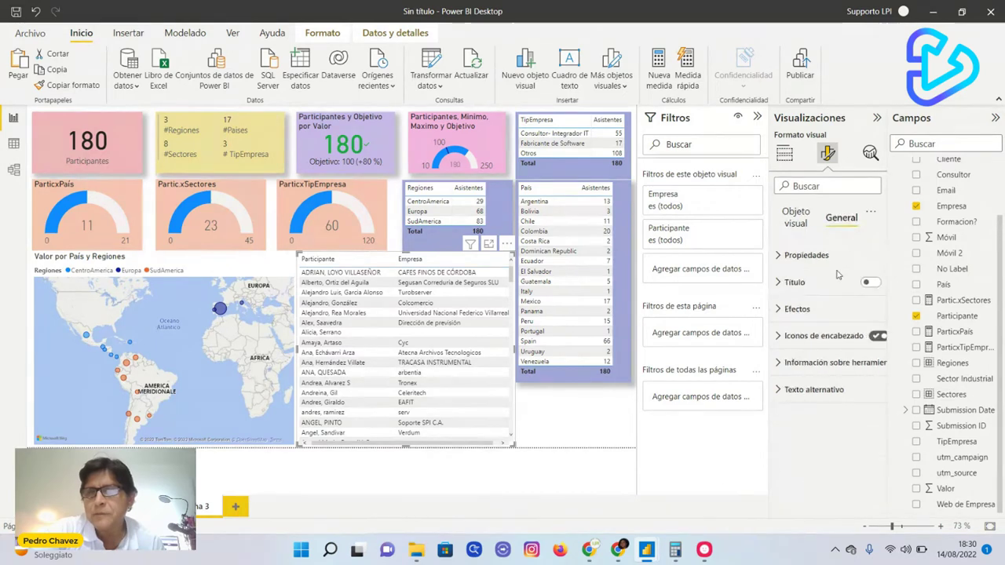
click(824, 308)
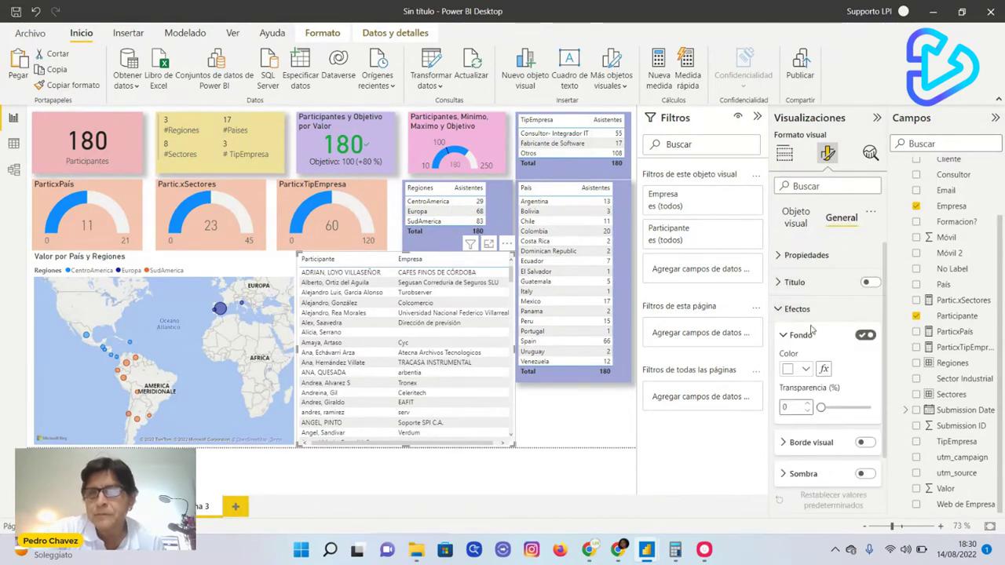
click(799, 372)
click(855, 194)
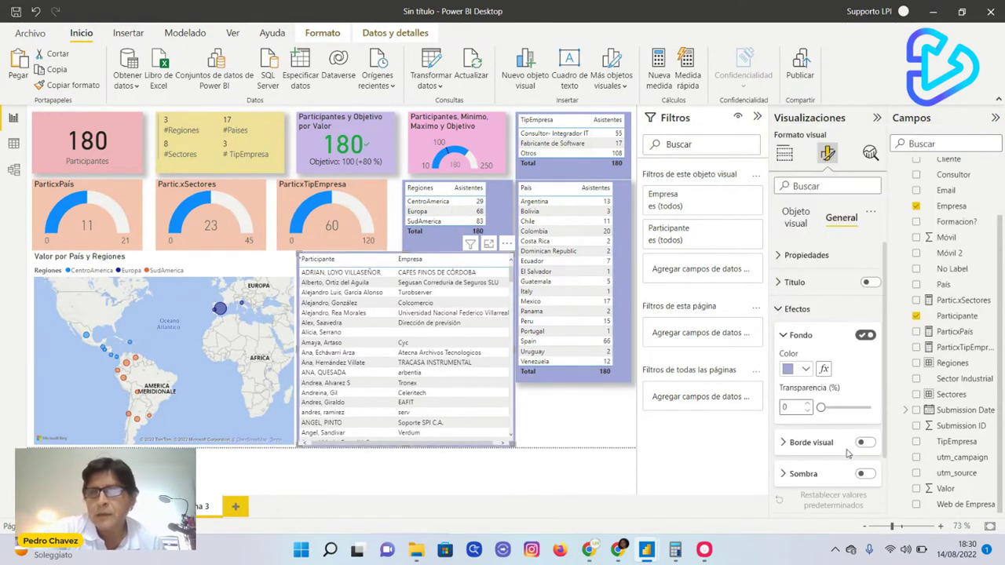
click(865, 473)
click(551, 424)
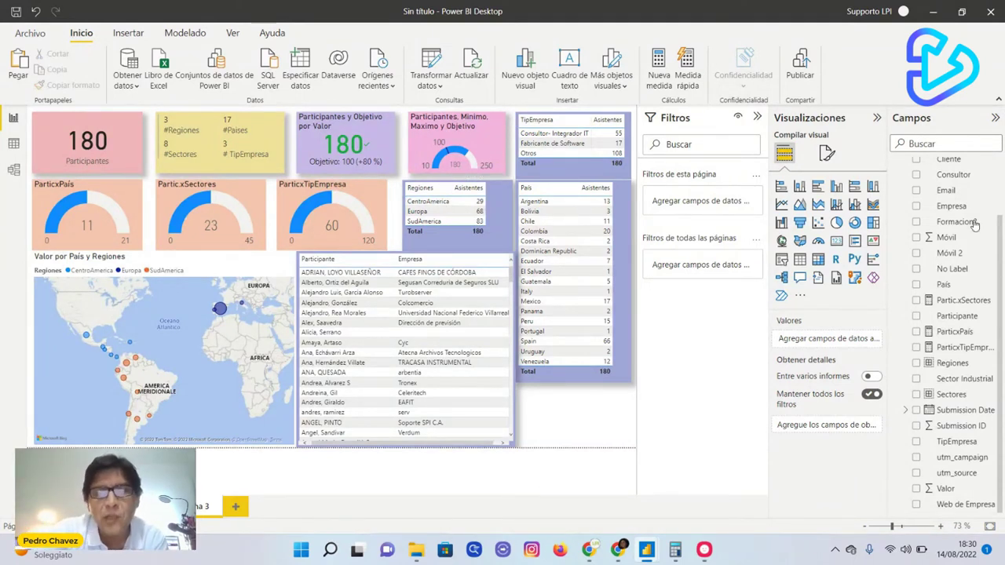
Step: Cross-filter the page by region SudAmerica and by country Colombia, examining the visuals and map, and clear each selection
click(437, 225)
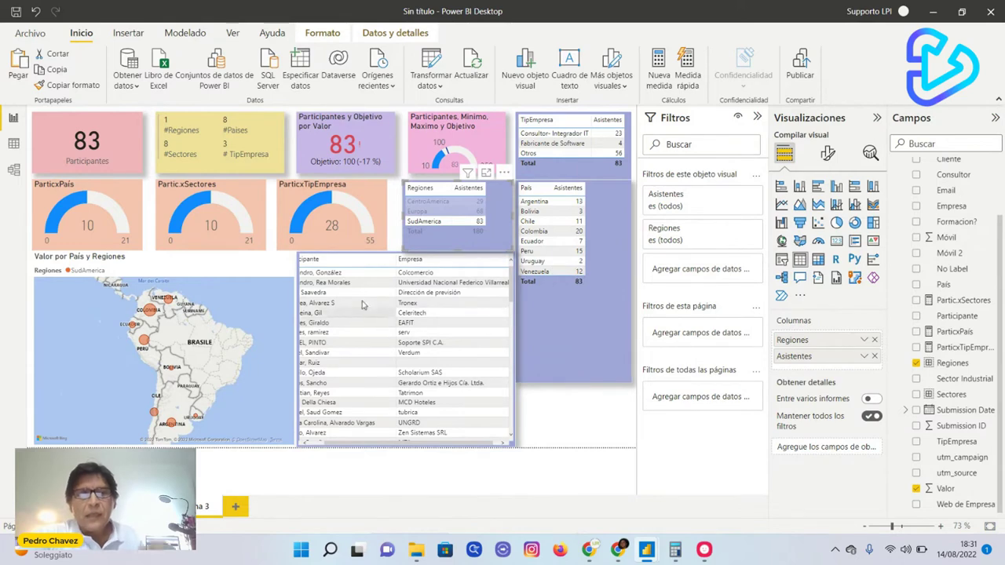
click(424, 222)
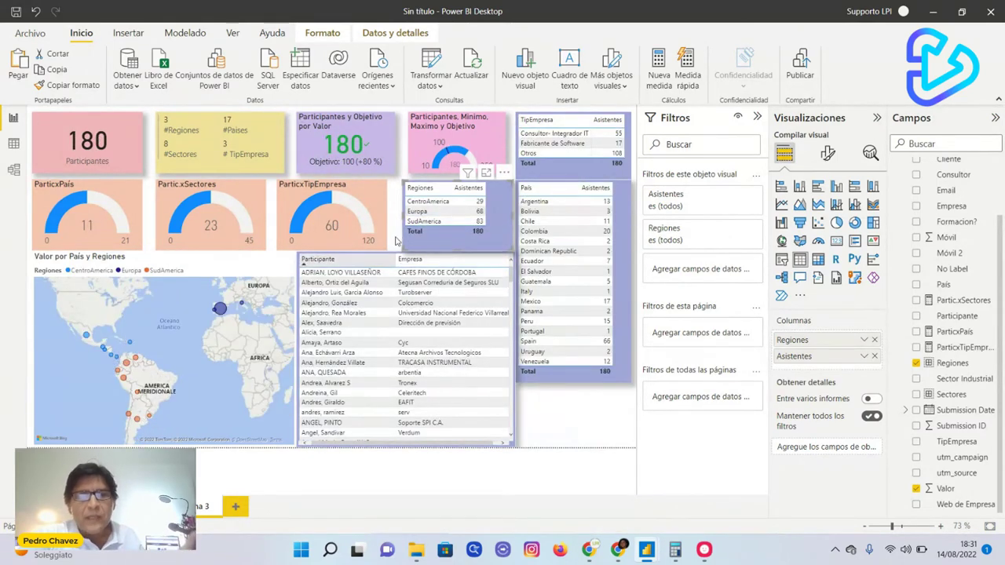
click(538, 233)
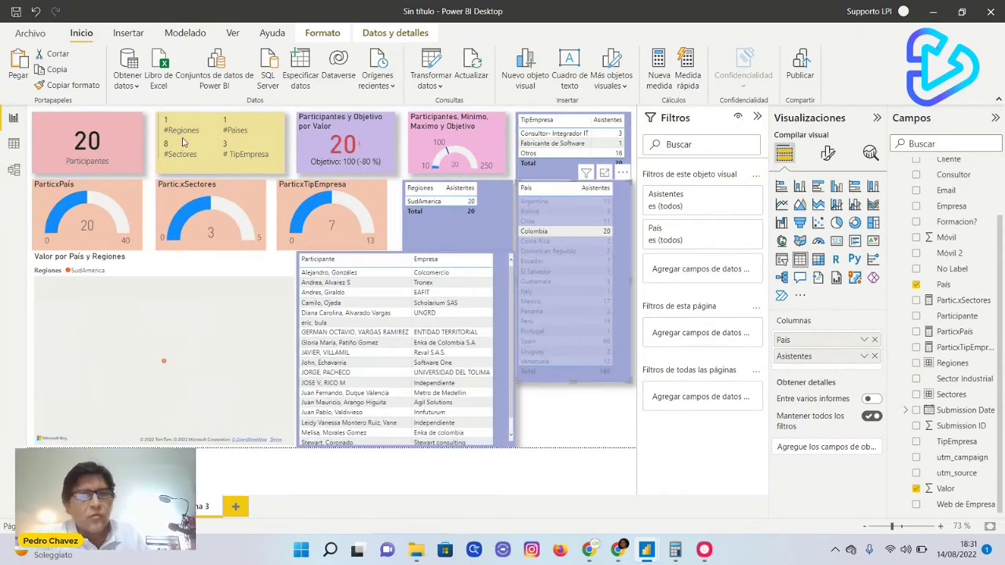
scroll(147, 321, down, 3)
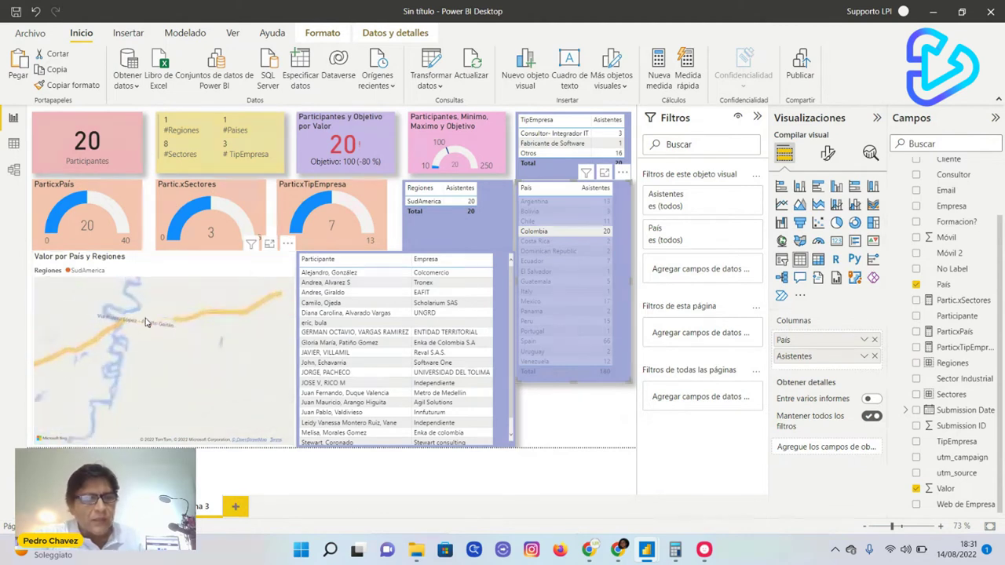
scroll(160, 340, down, 5)
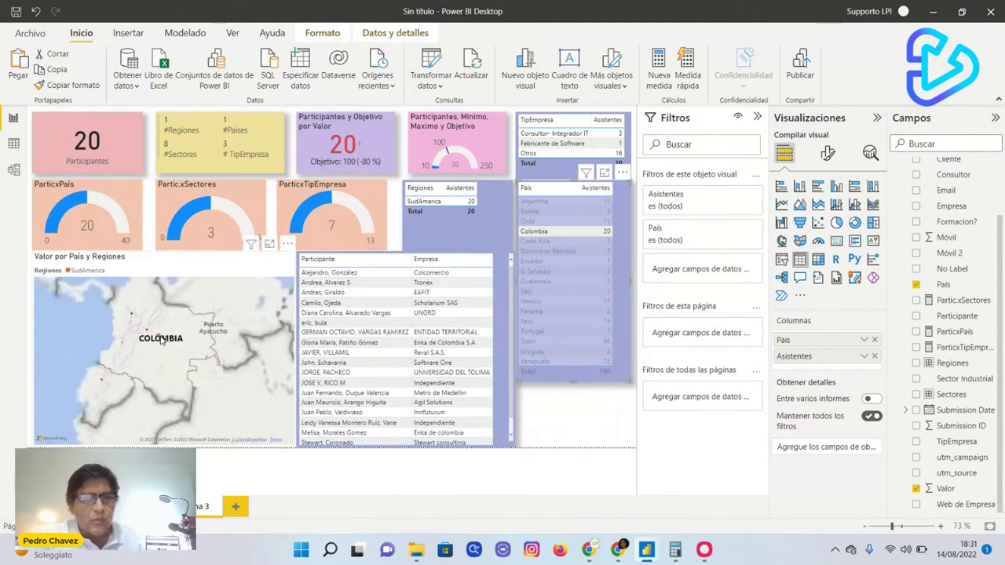
scroll(164, 339, up, 2)
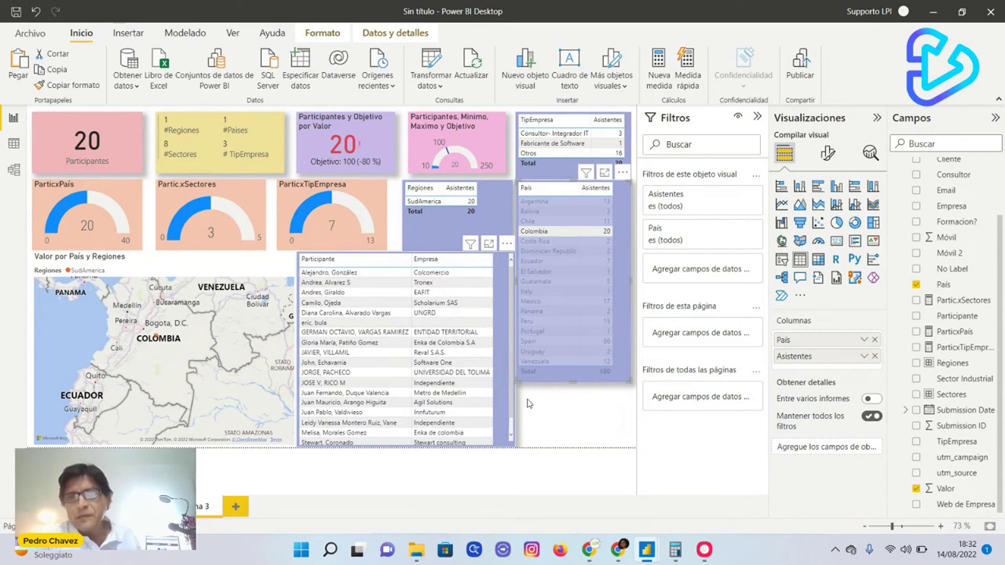
click(552, 234)
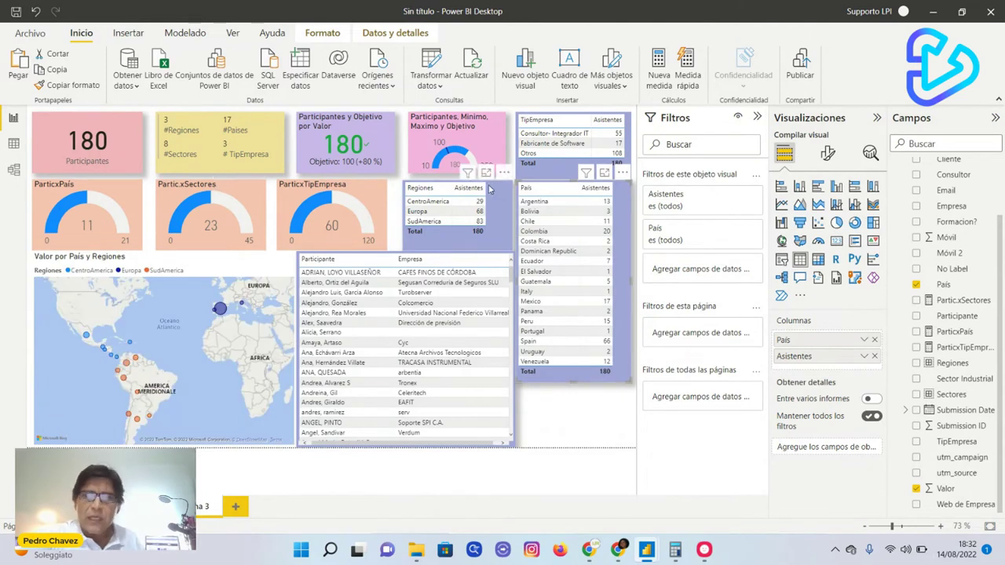
Step: Add a new report page and insert a matrix visual enlarged over the upper-left part of the page
click(237, 509)
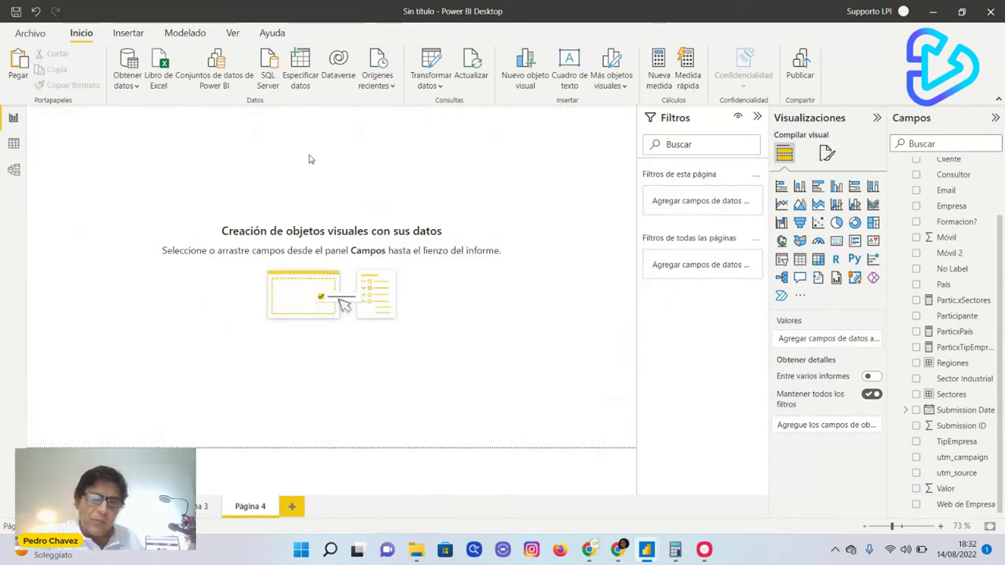
click(820, 263)
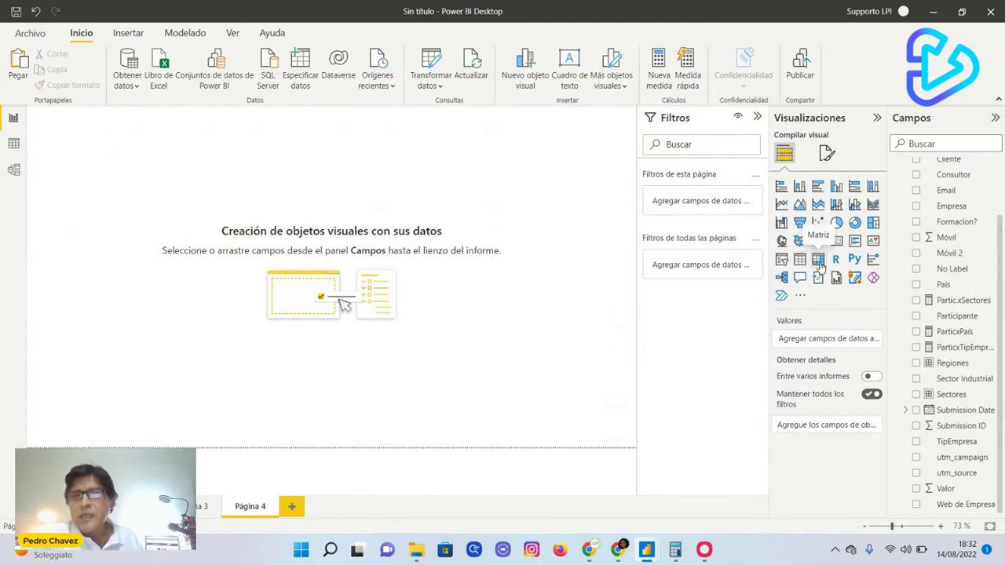
drag(161, 236, 410, 308)
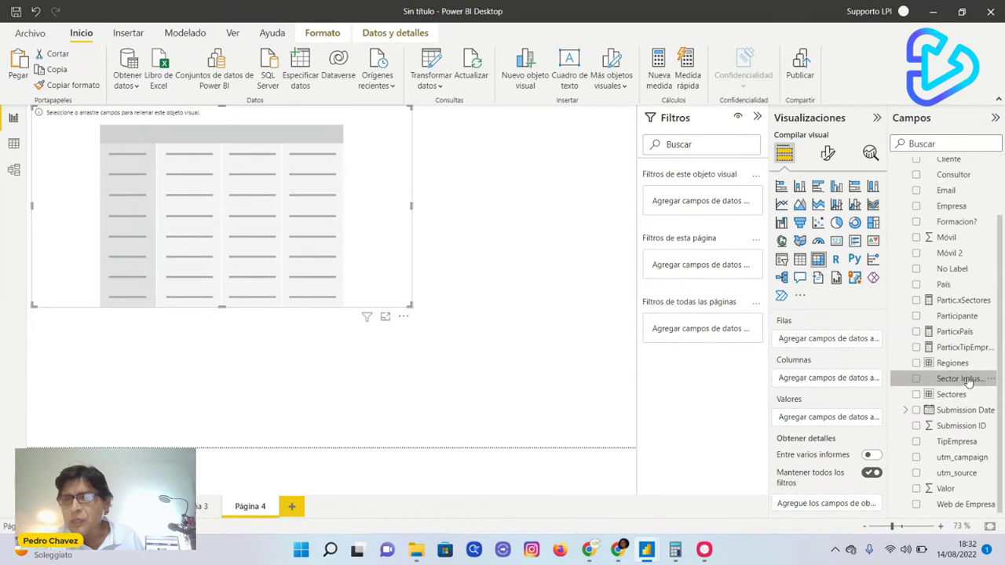
Step: Set the matrix rows to Sectores, Sector Industrial and TipEmpresa, and its columns to Regiones and País
drag(958, 398, 824, 339)
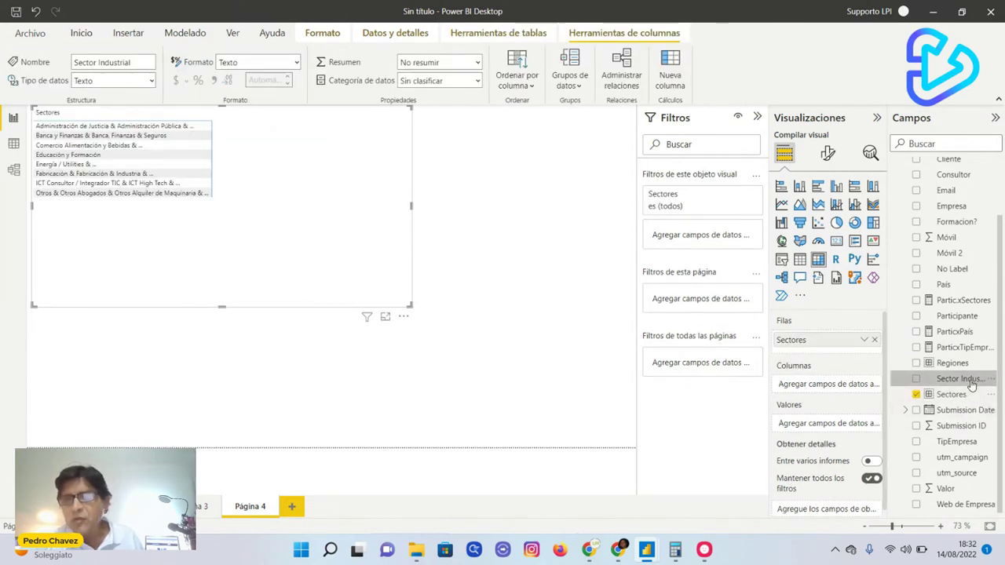
drag(959, 381, 832, 349)
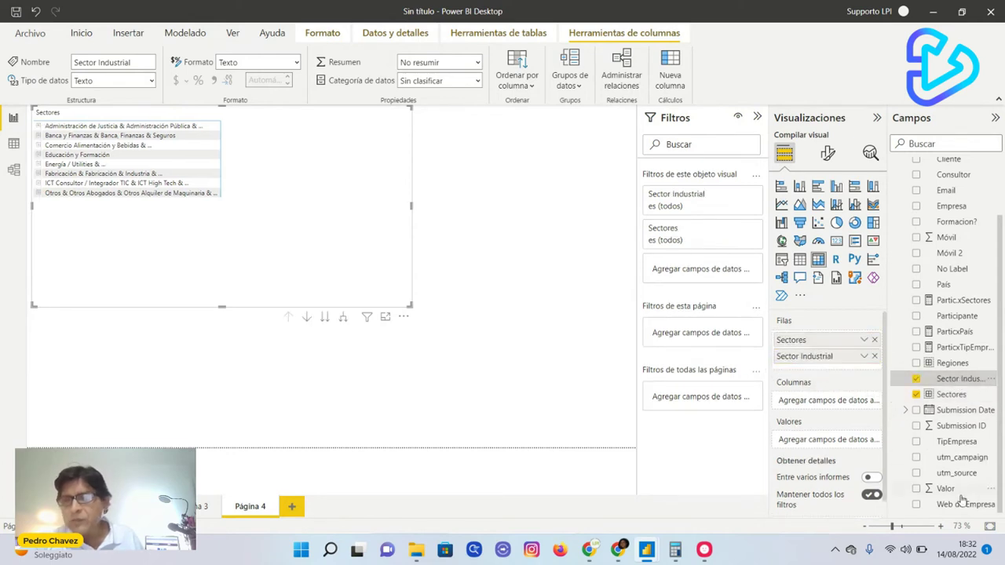
drag(956, 441, 852, 368)
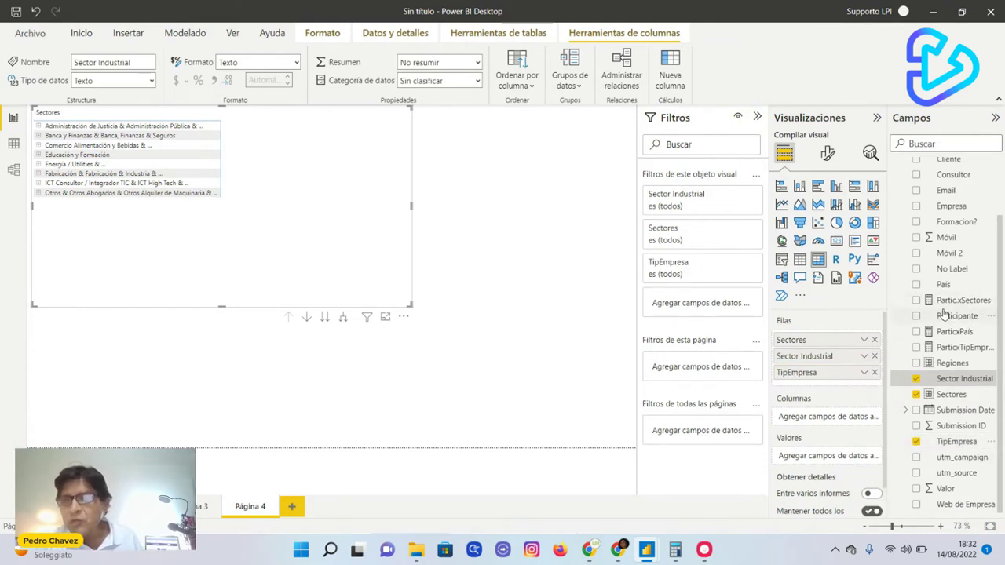
drag(954, 363, 832, 418)
drag(943, 284, 825, 443)
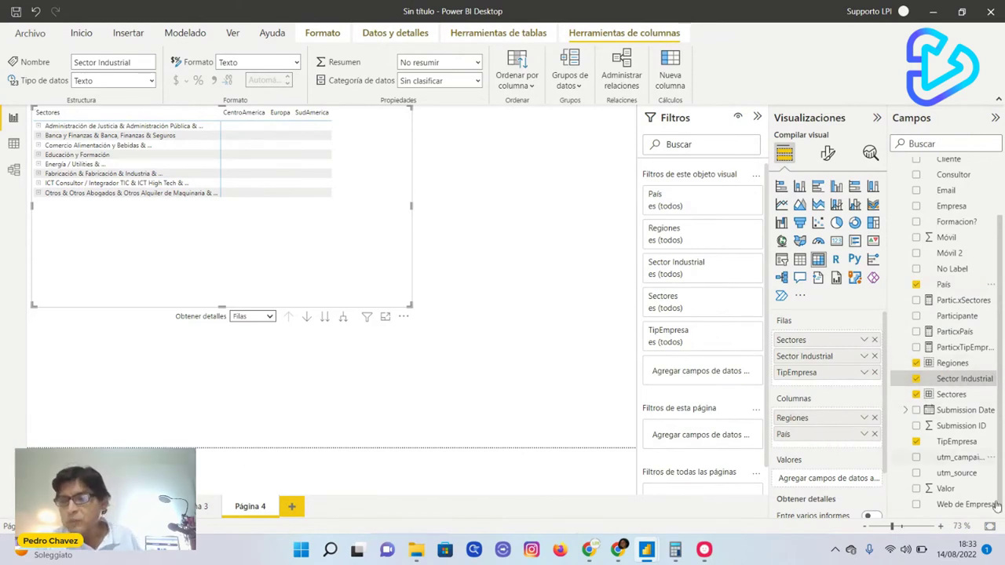
Step: Use Valor as the matrix's values, renamed Participantes, and shrink the matrix frame
drag(946, 492, 828, 480)
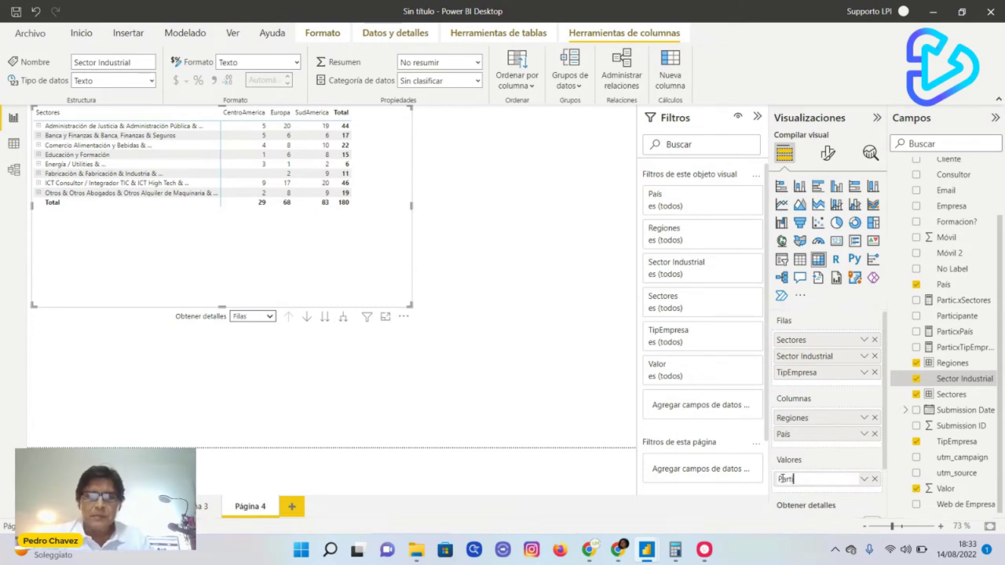
text(antes)
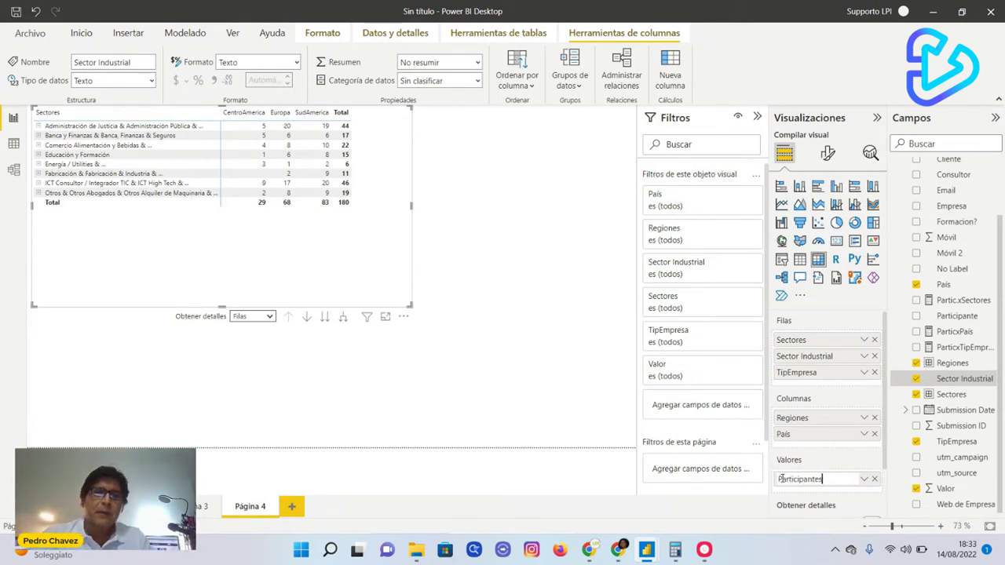
key(Return)
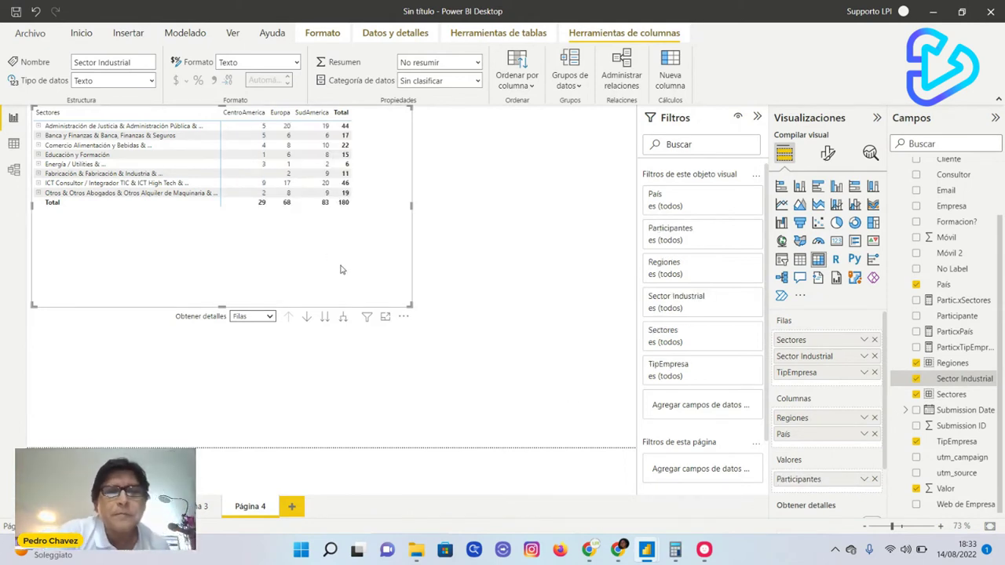
drag(405, 307, 391, 248)
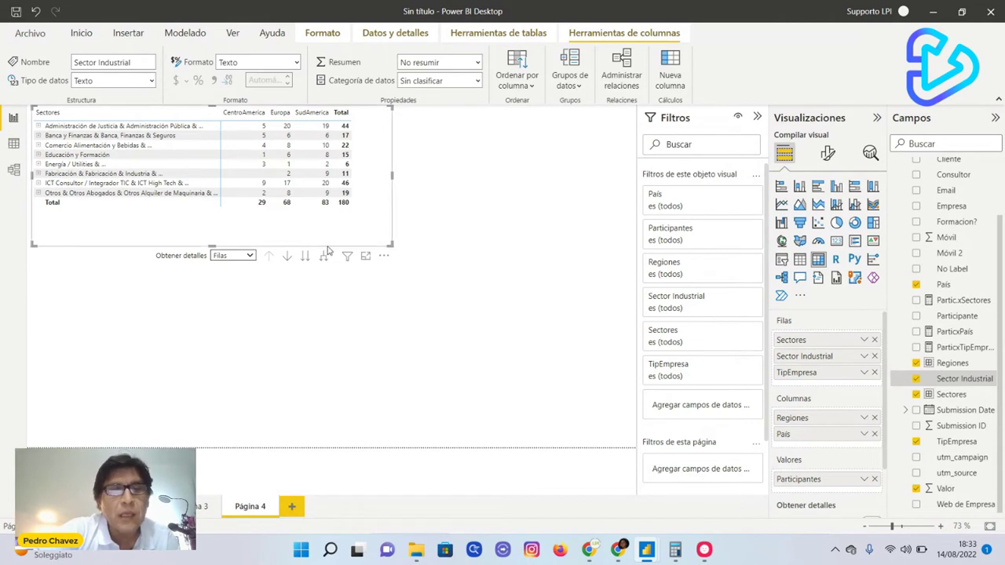
Step: Show the matrix in focus mode and view its rows at the Sector Industrial level before returning to Sectores
click(366, 257)
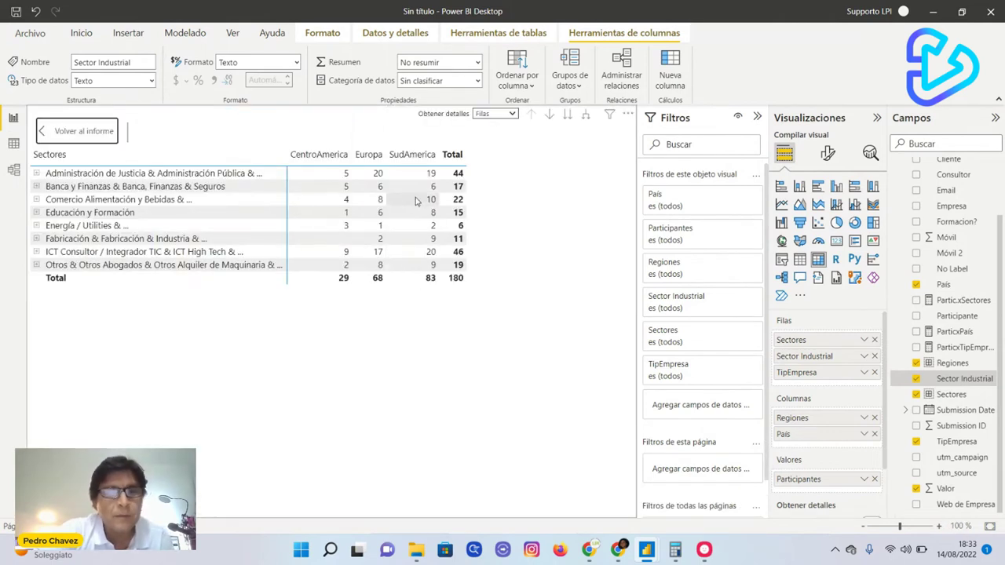
click(569, 116)
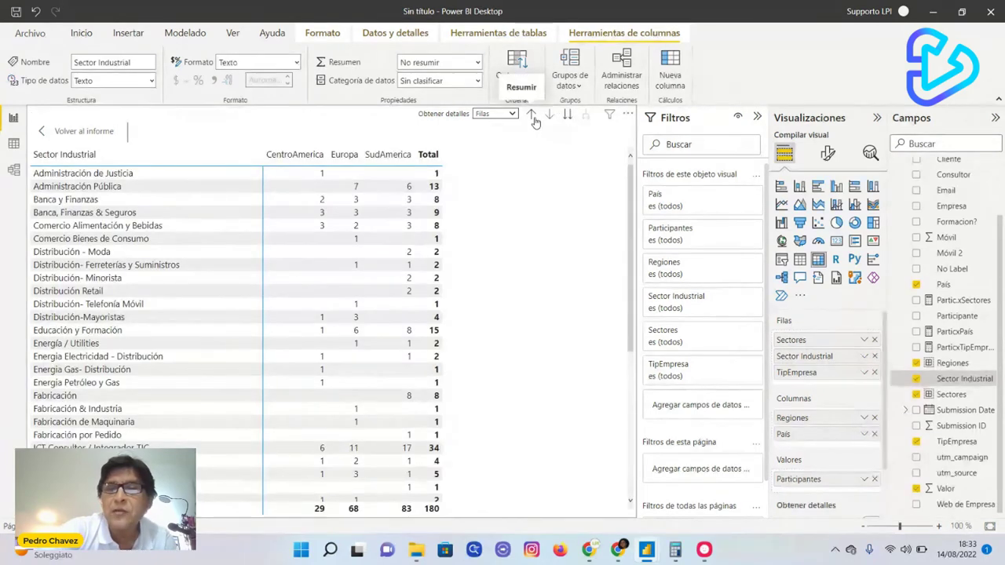
click(531, 115)
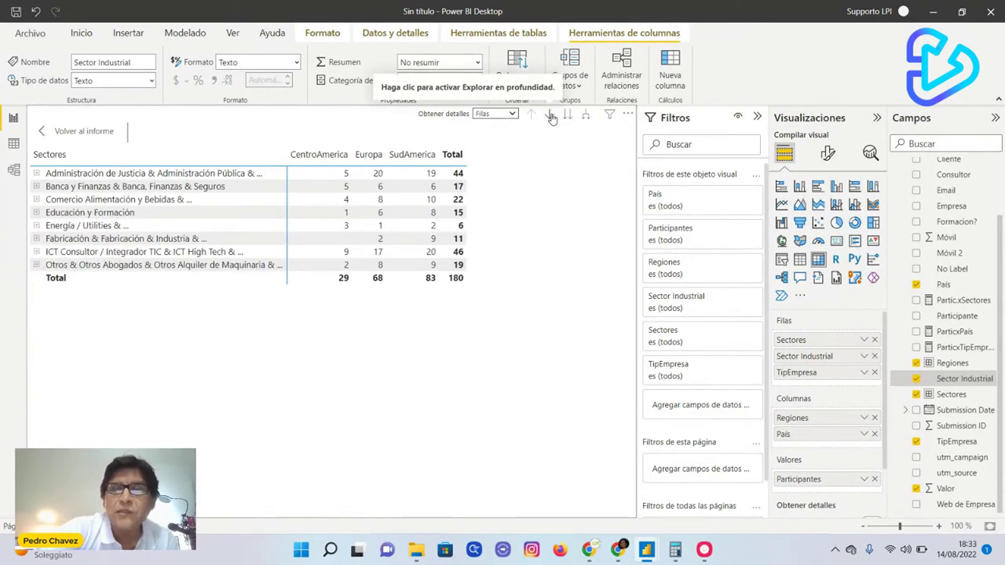
Step: Enable drill-down on the matrix, drill into SudAmerica's countries, and collapse the filters pane
click(549, 115)
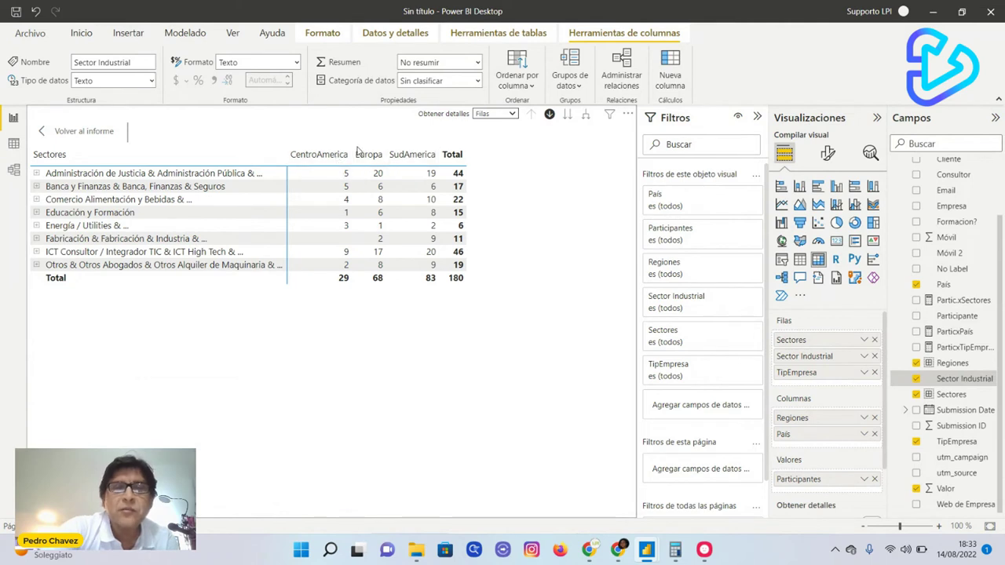
click(410, 160)
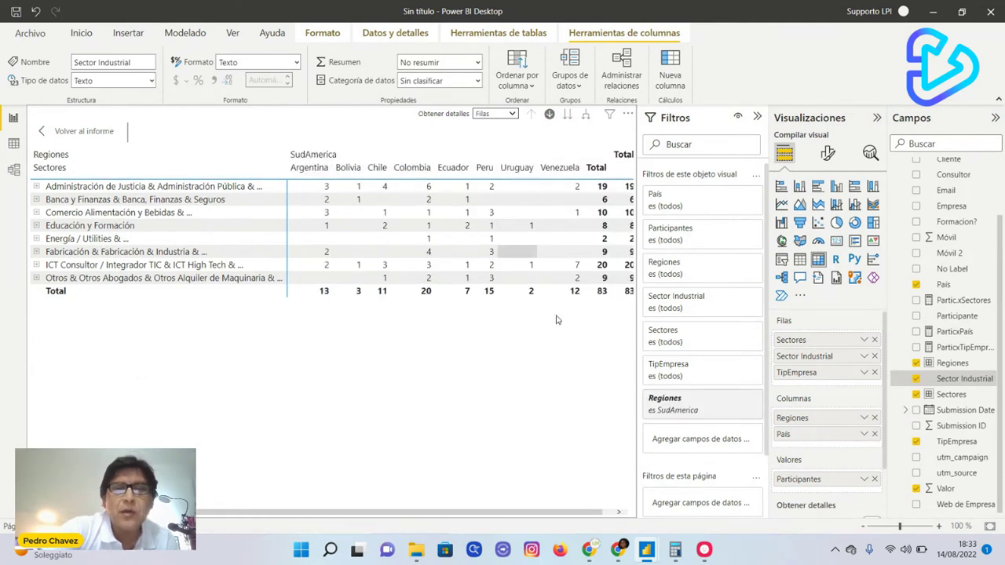
click(759, 118)
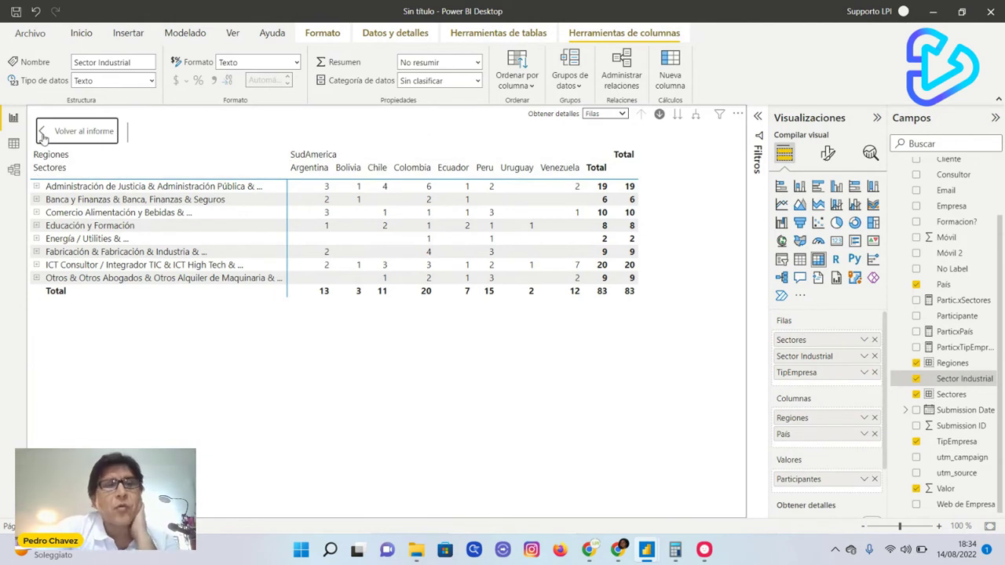
Step: Leave focus mode and widen the matrix frame until all SudAmerica countries and both total columns fit
click(81, 132)
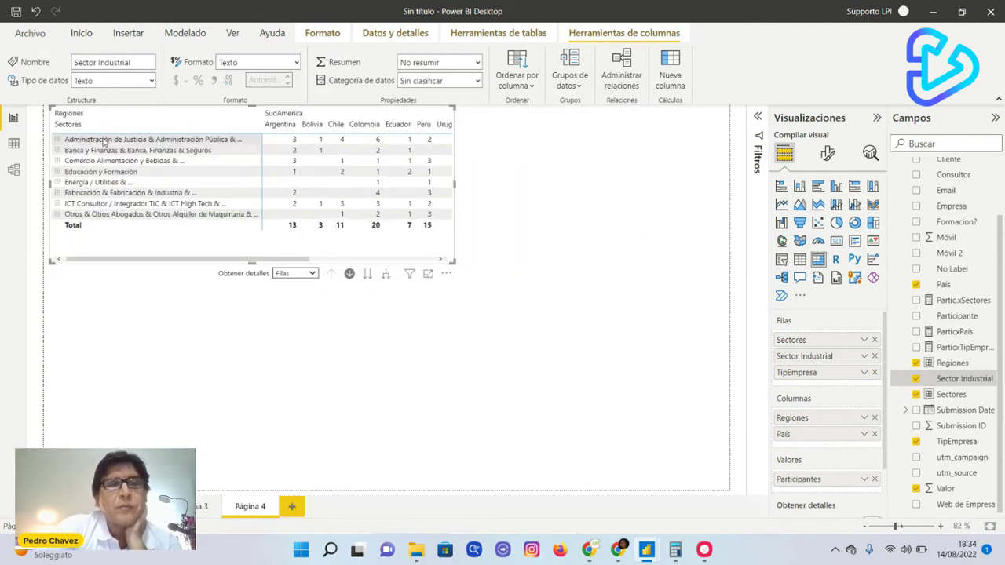
click(506, 189)
click(449, 190)
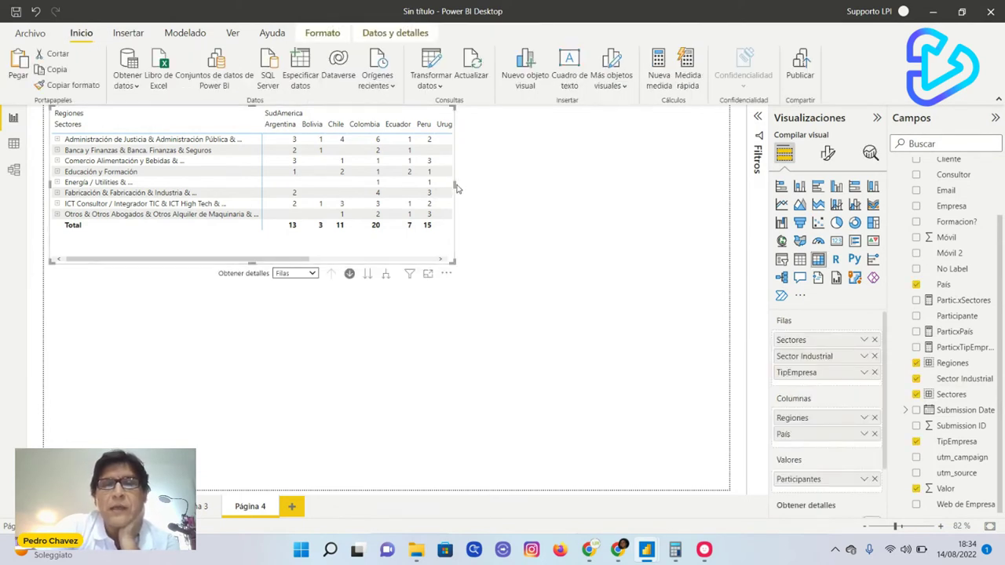
drag(455, 185, 567, 204)
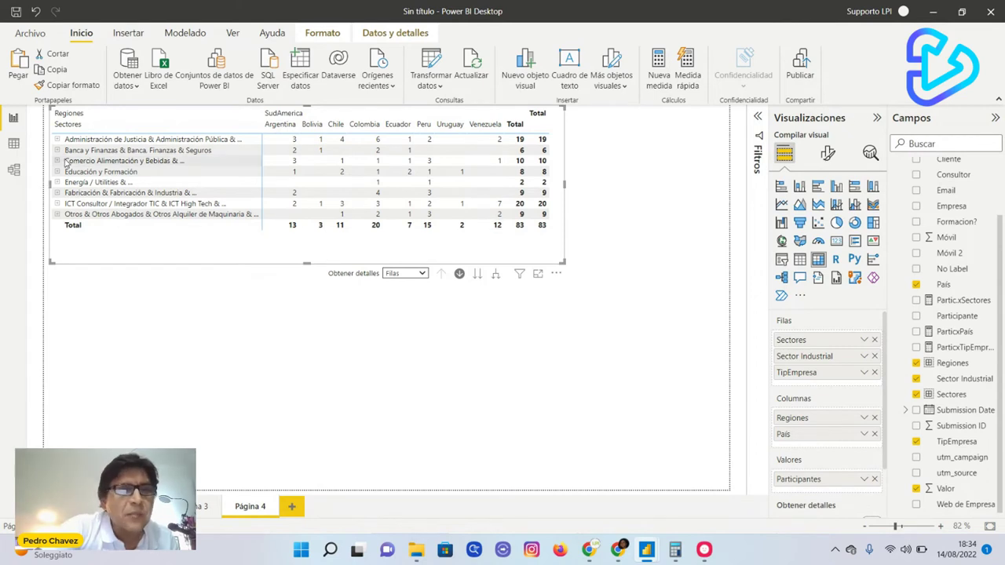
Step: View the matrix rows at the Sector Industrial and TipEmpresa levels, with drilling set to Filas, before returning to Sectores
click(420, 274)
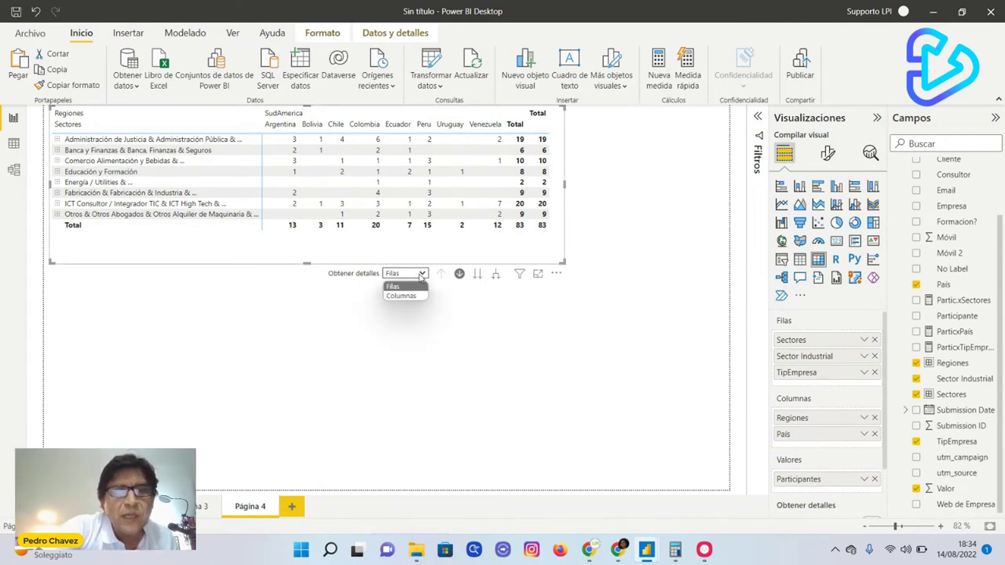
click(412, 295)
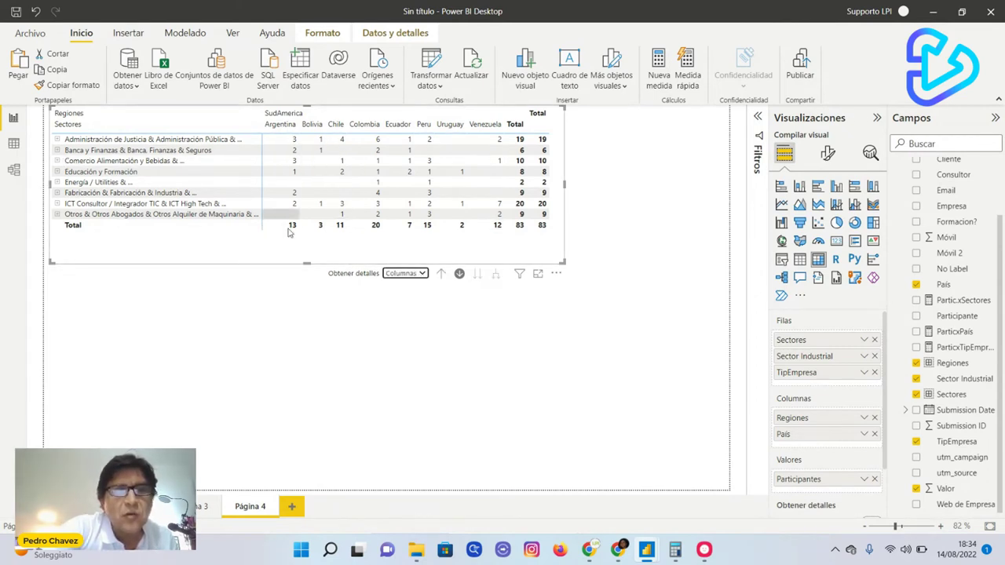
click(401, 274)
click(403, 284)
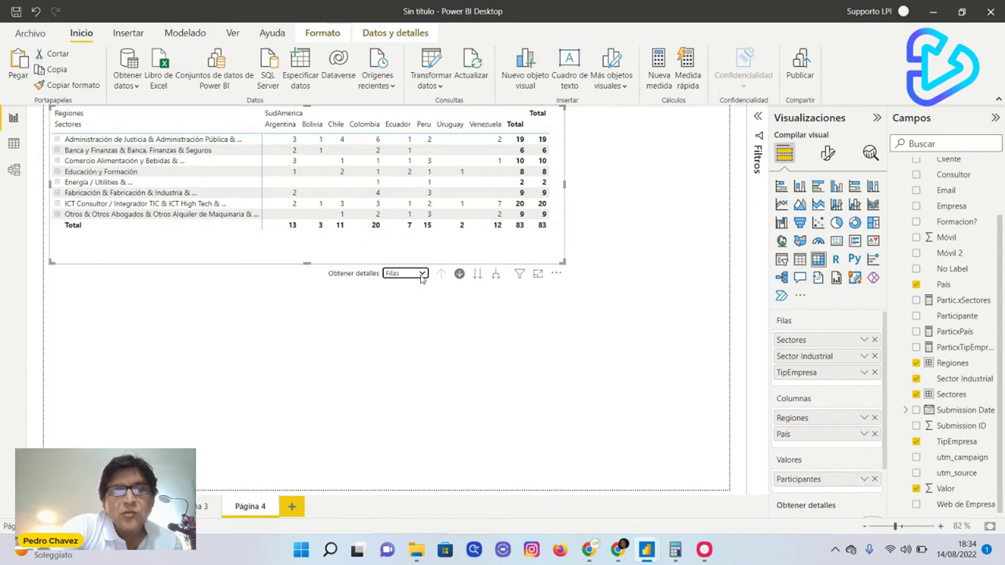
click(478, 274)
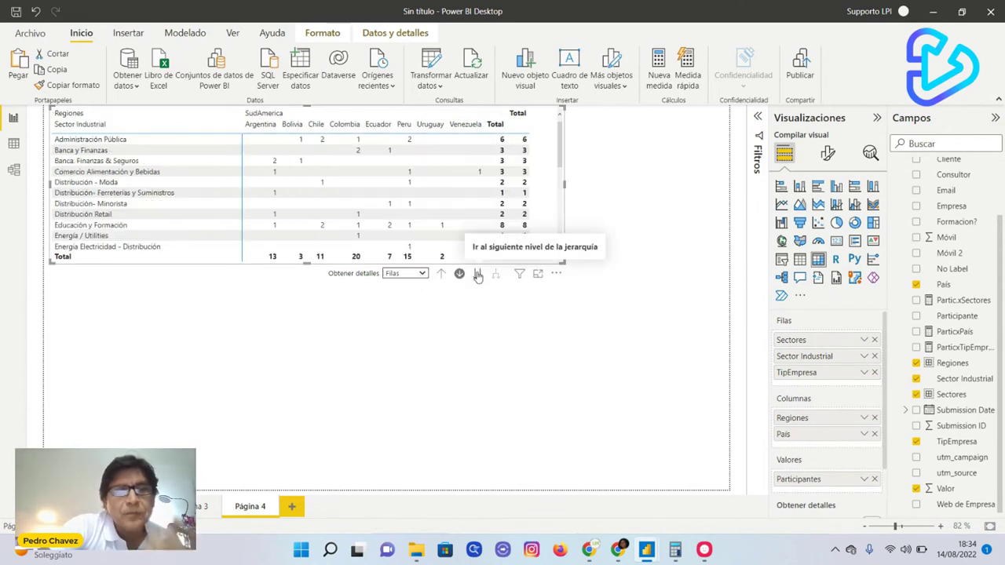
click(478, 274)
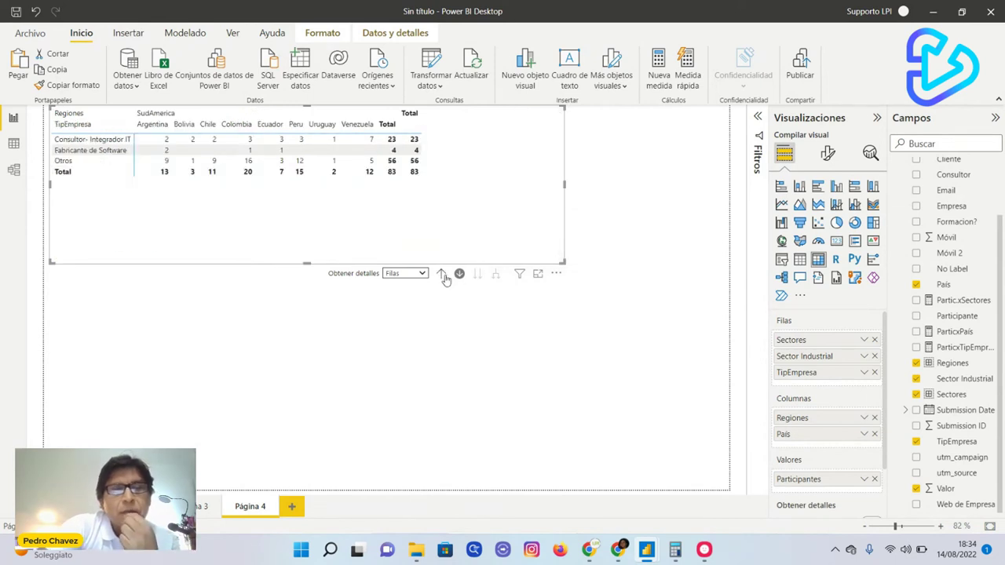
click(443, 276)
click(444, 277)
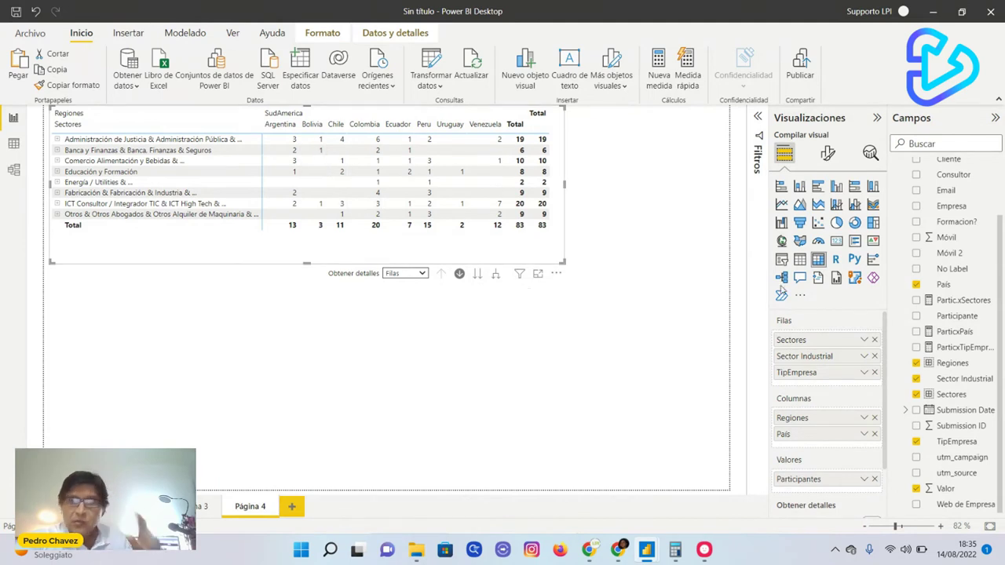
Step: Add Valor to the matrix values a second time, shown as a percentage of the column total
drag(953, 495, 825, 495)
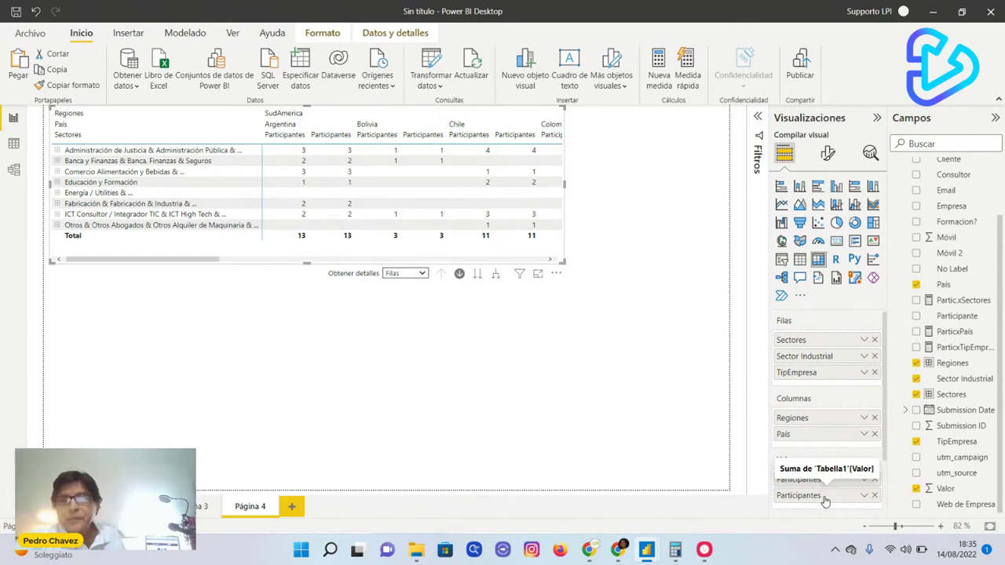
click(864, 497)
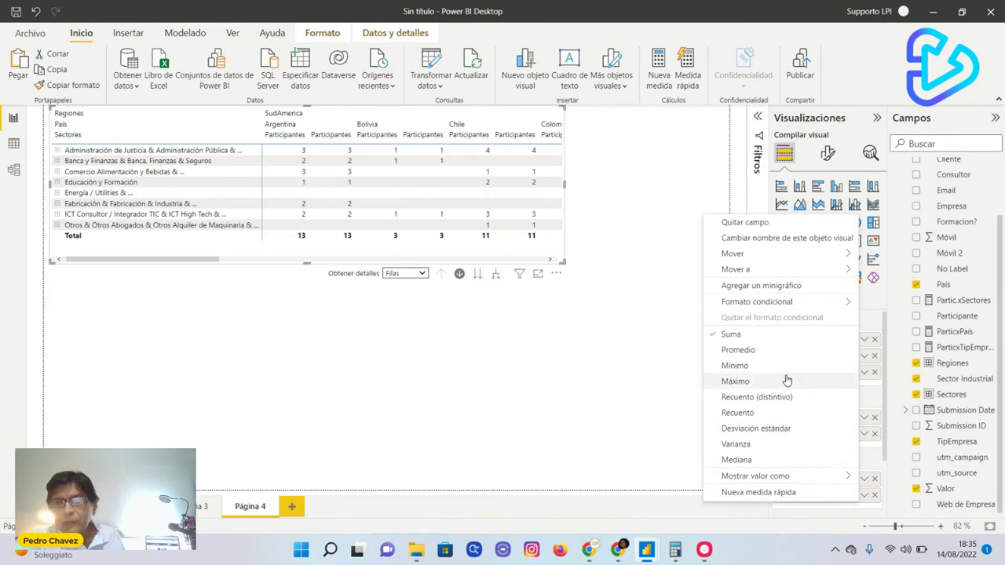
mouse_move(785, 477)
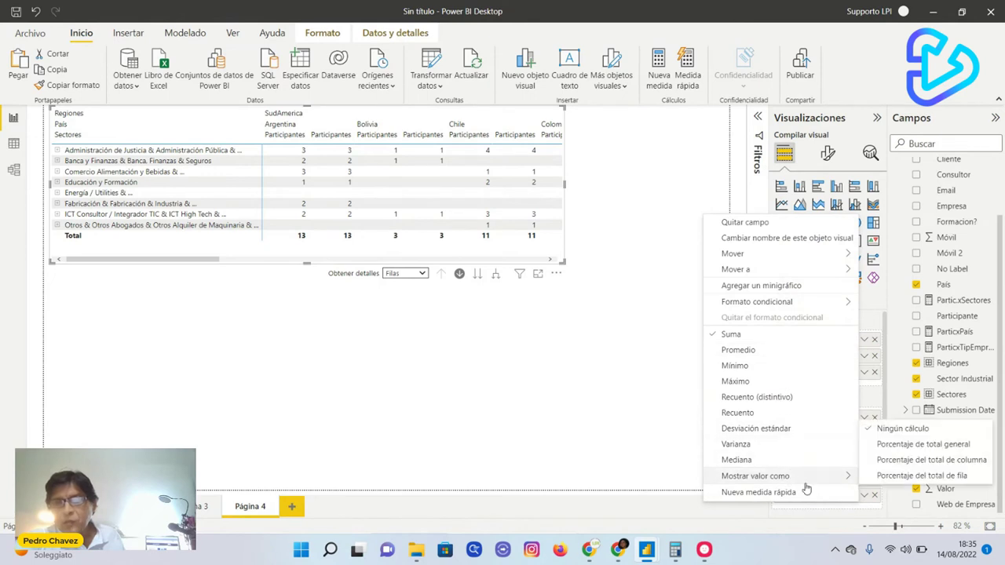
click(959, 465)
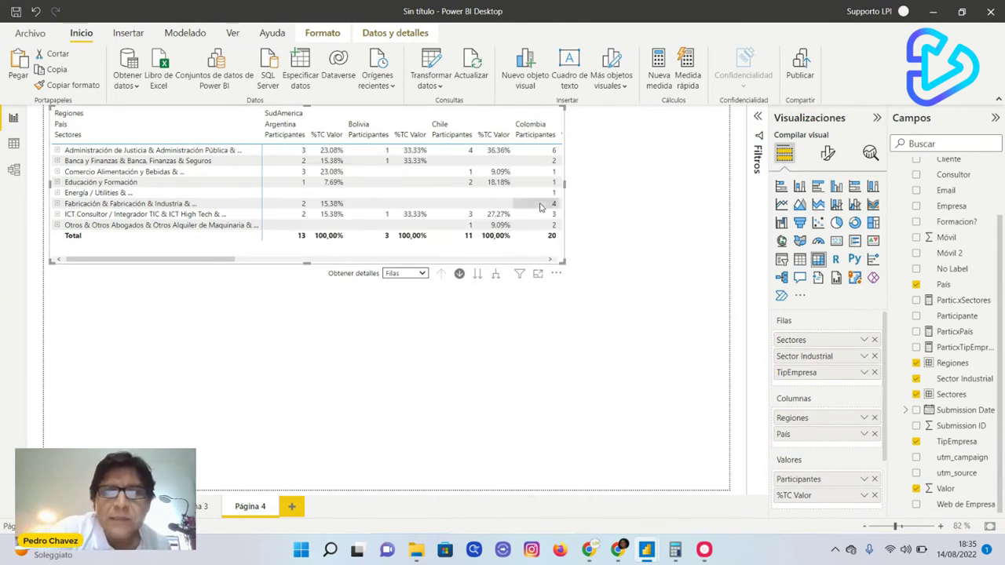
Step: Drill the matrix columns up to Regiones in focus mode and rename the column-percentage value %TC
click(554, 269)
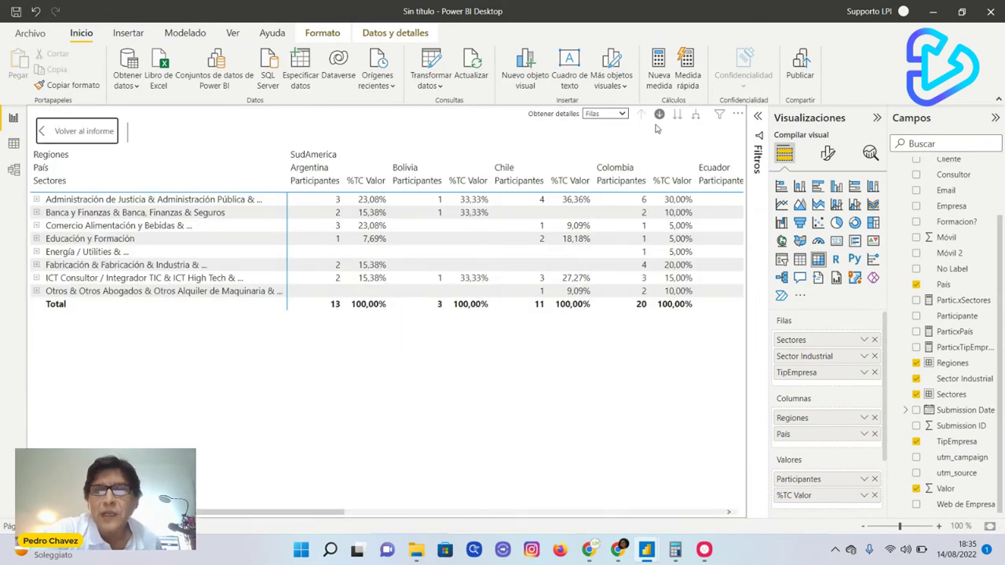
click(610, 114)
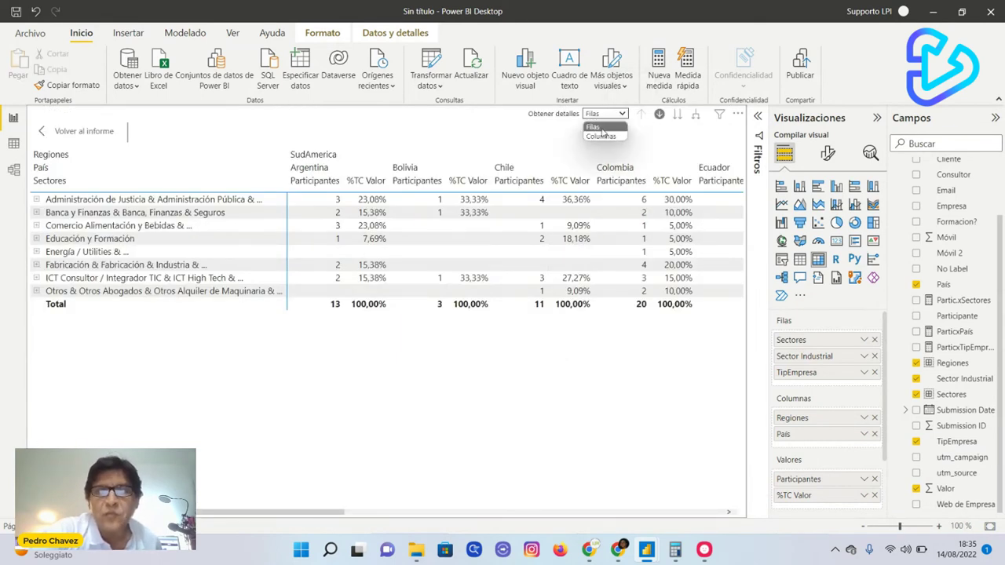
click(601, 136)
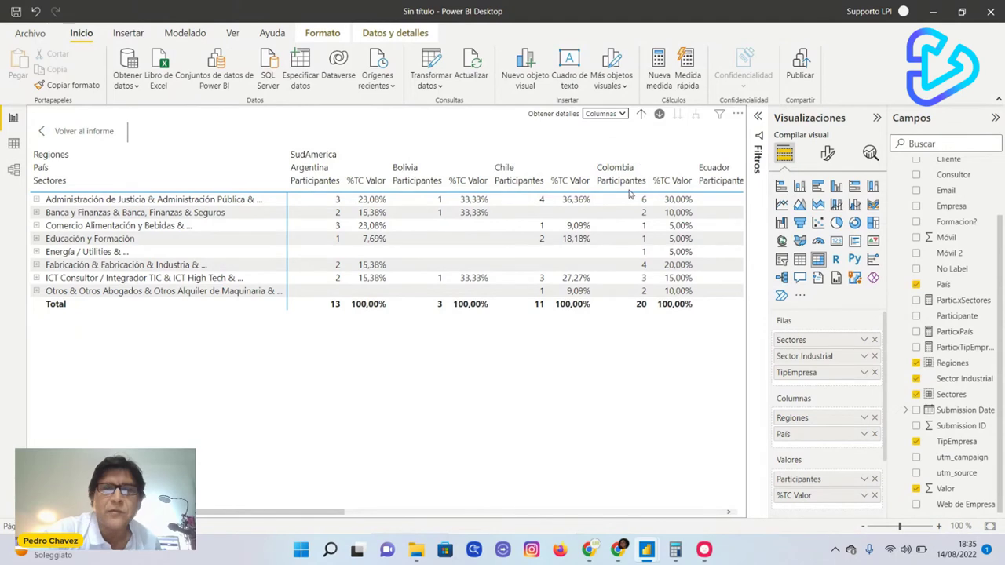
click(640, 114)
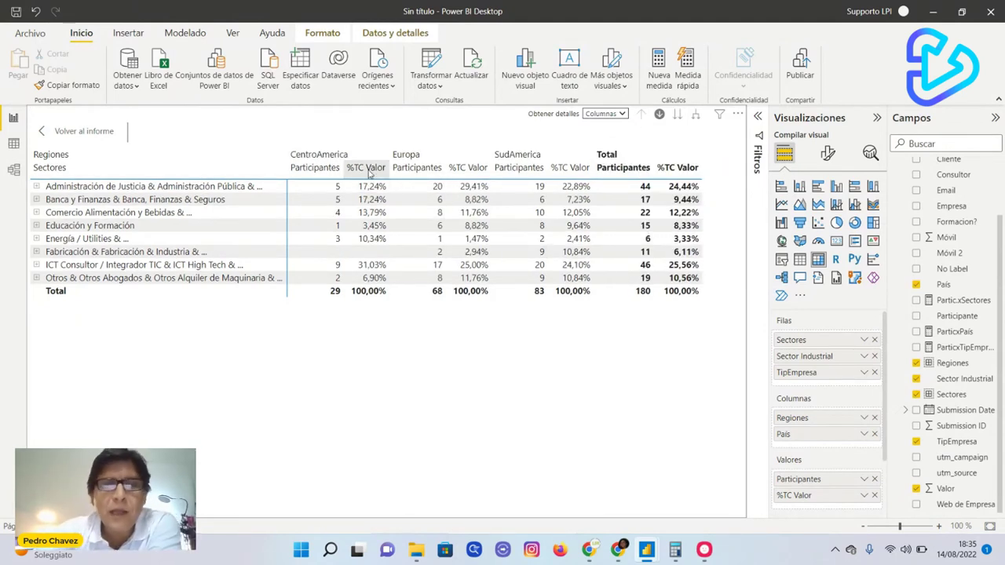
double_click(803, 501)
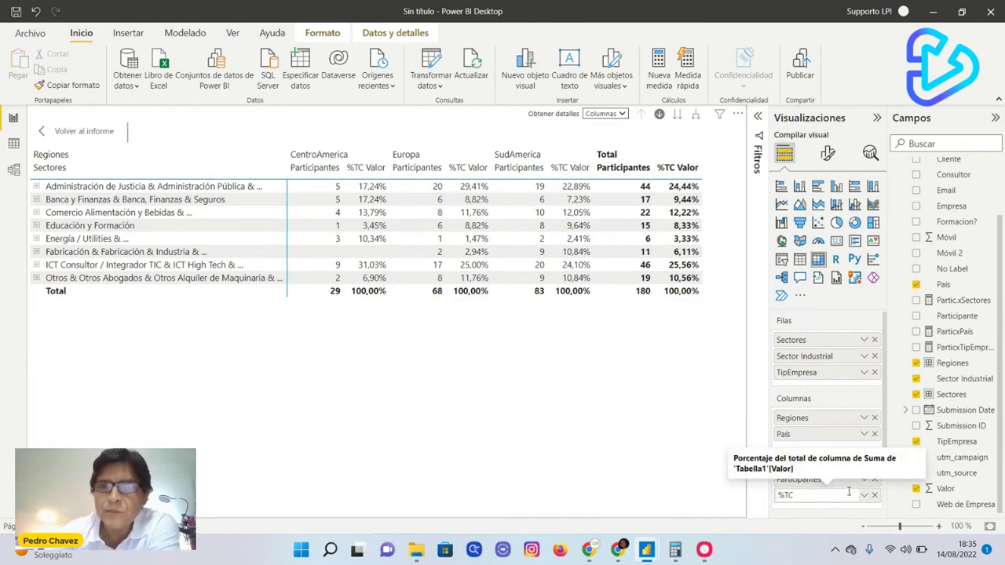
key(Return)
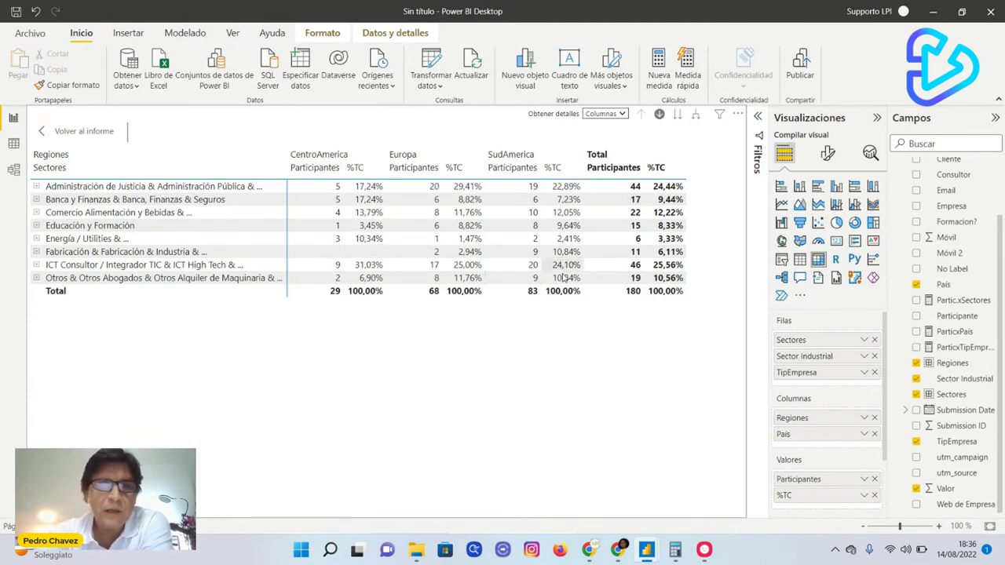
Step: Add Valor to the matrix values again as a percentage of the row total, renamed %TR
drag(949, 493, 834, 514)
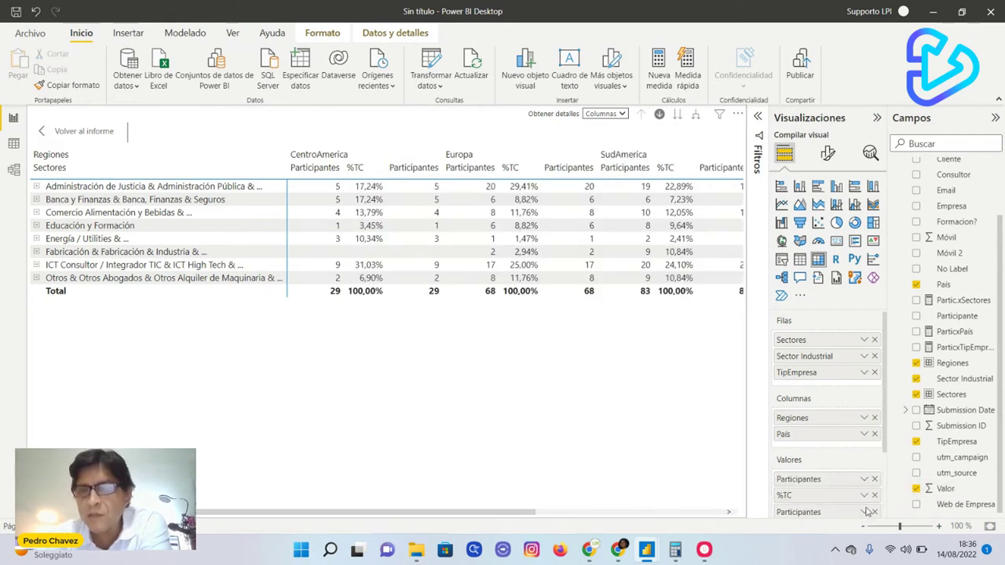
click(866, 512)
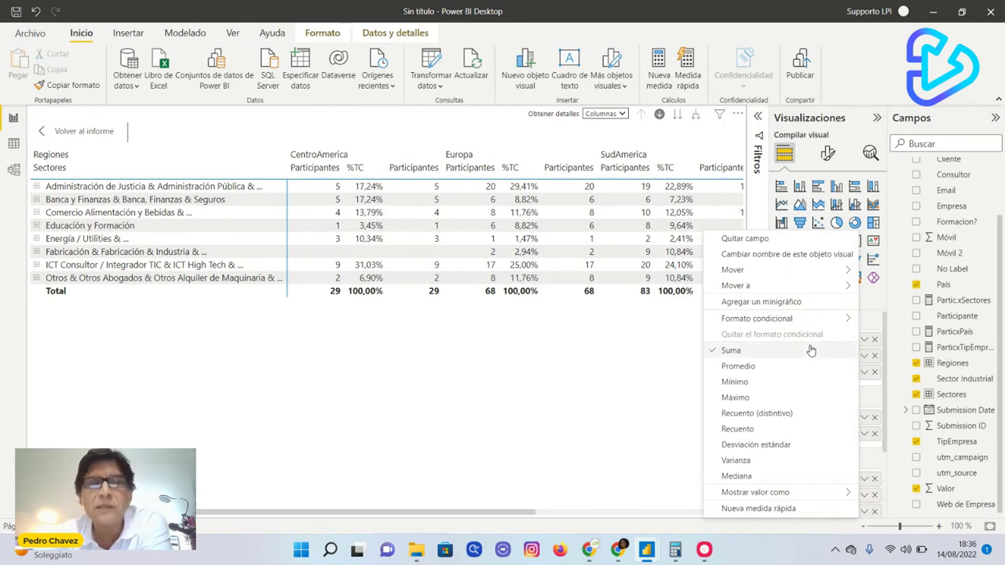
mouse_move(815, 327)
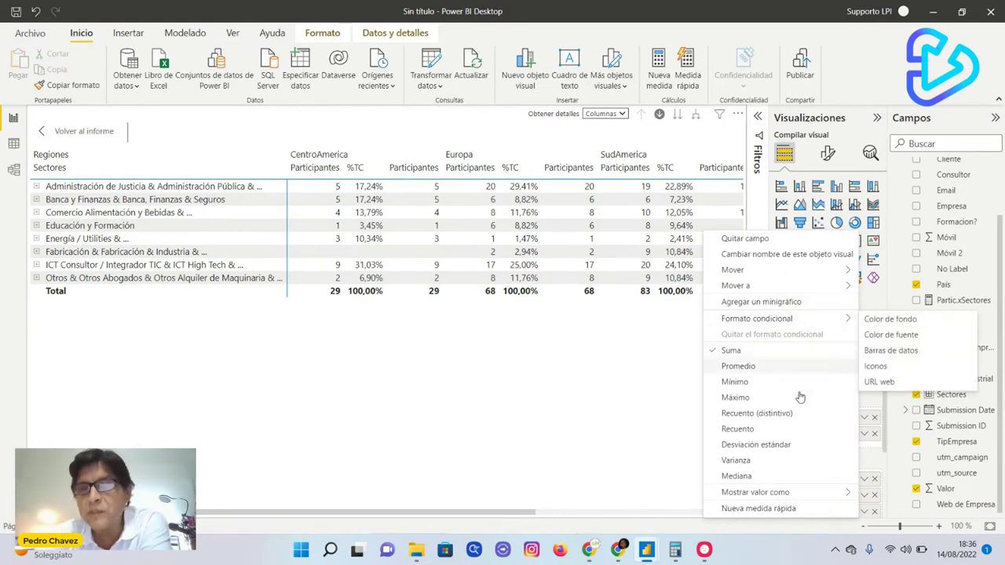
mouse_move(769, 491)
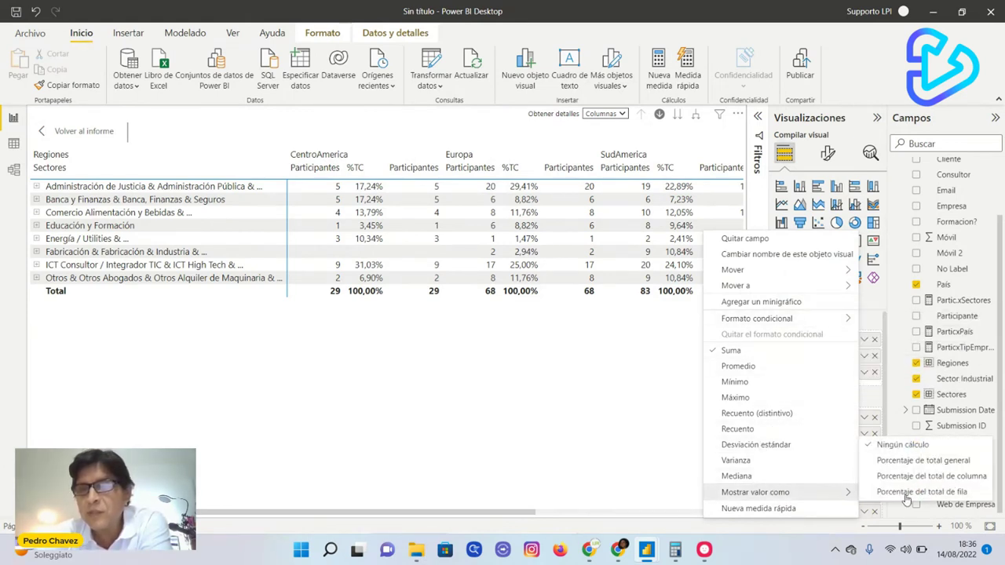
click(958, 493)
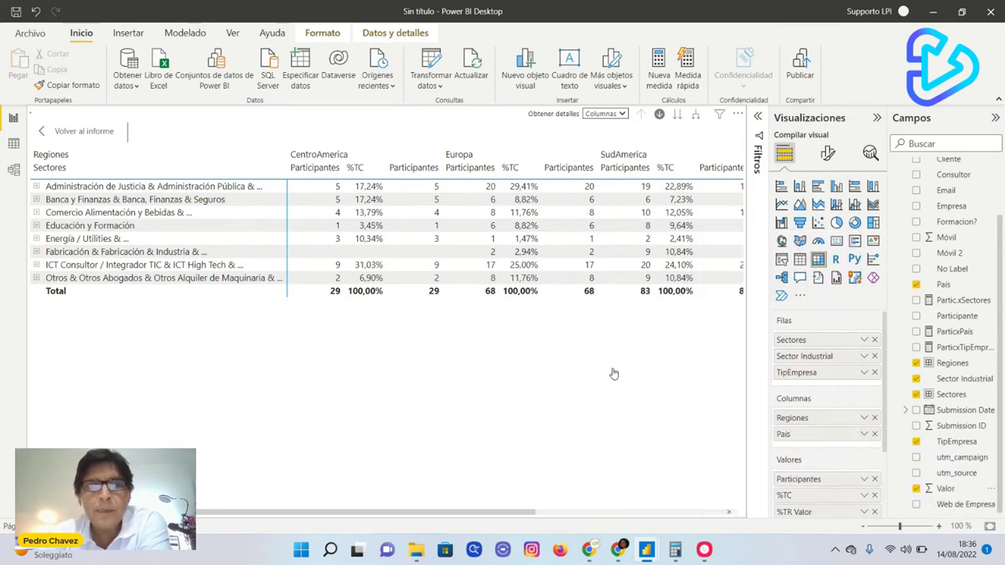
double_click(809, 514)
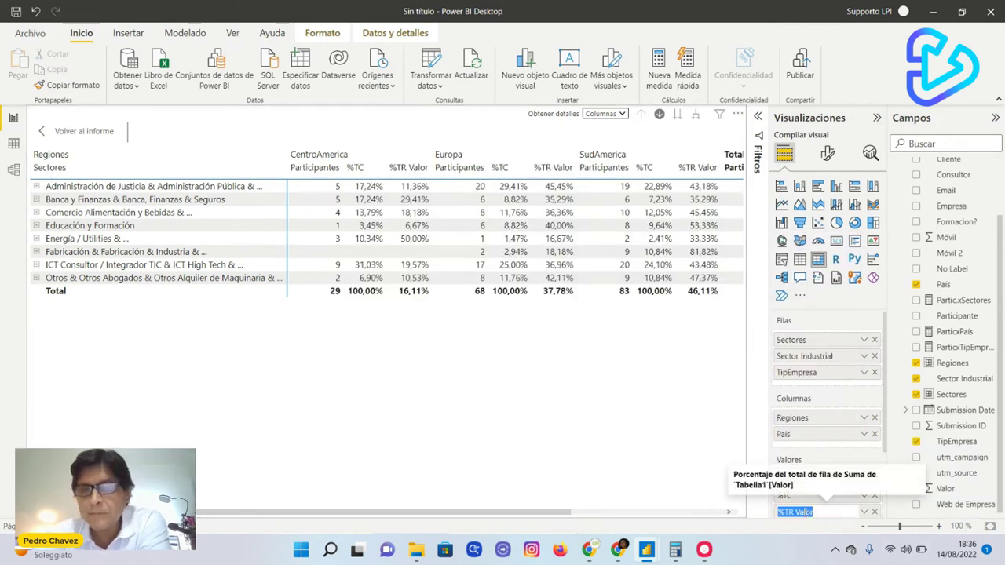
double_click(804, 512)
scroll(837, 515, down, 1)
key(BackSpace)
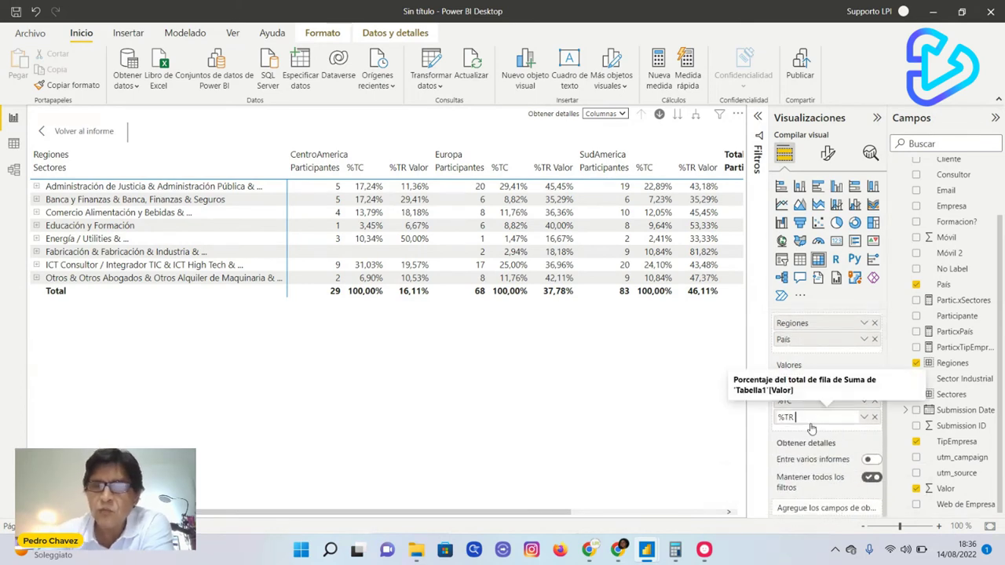
key(Return)
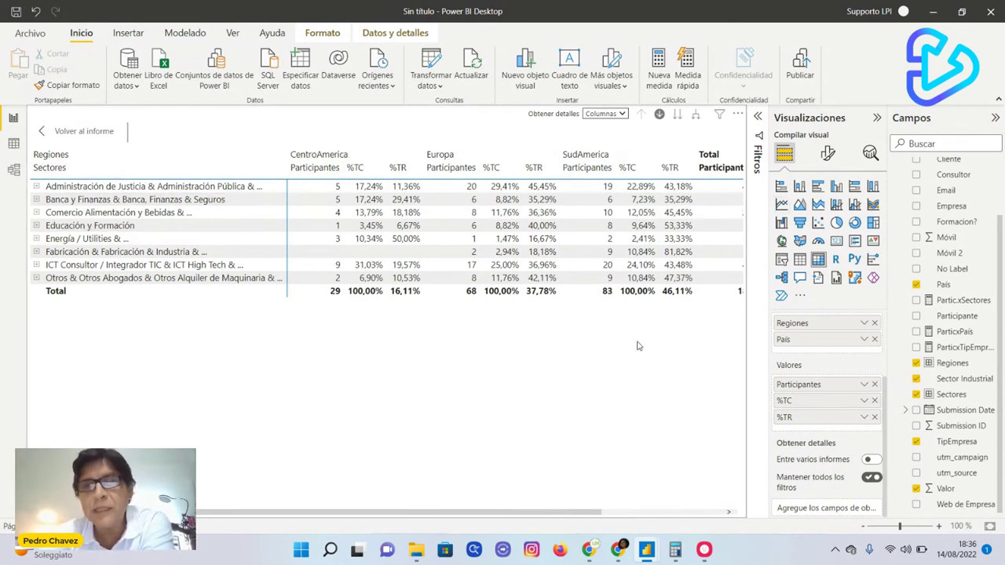
Step: Collapse the visualizations pane, and move the matrix rows to the Sector Industrial level before leaving focus mode
click(876, 118)
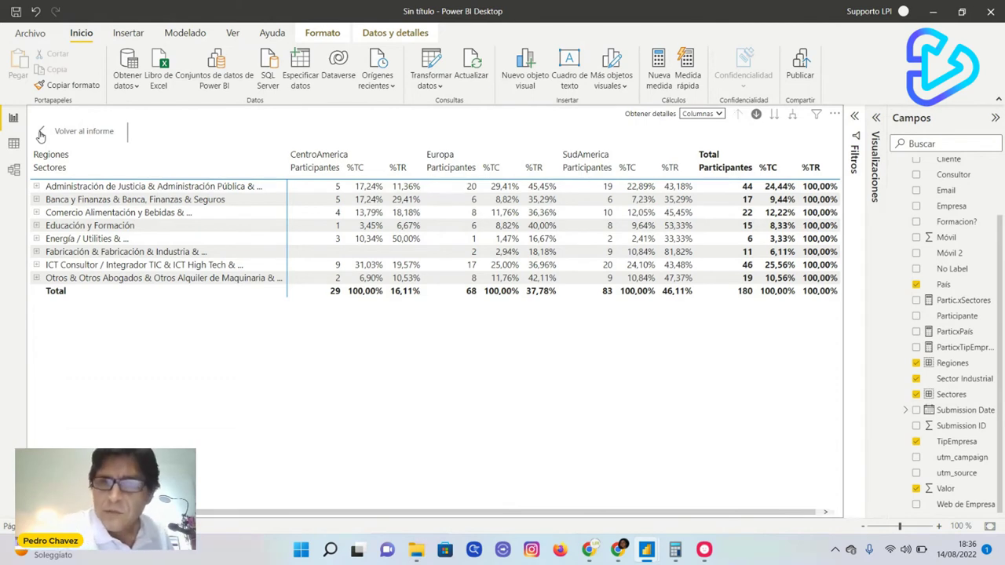
click(717, 114)
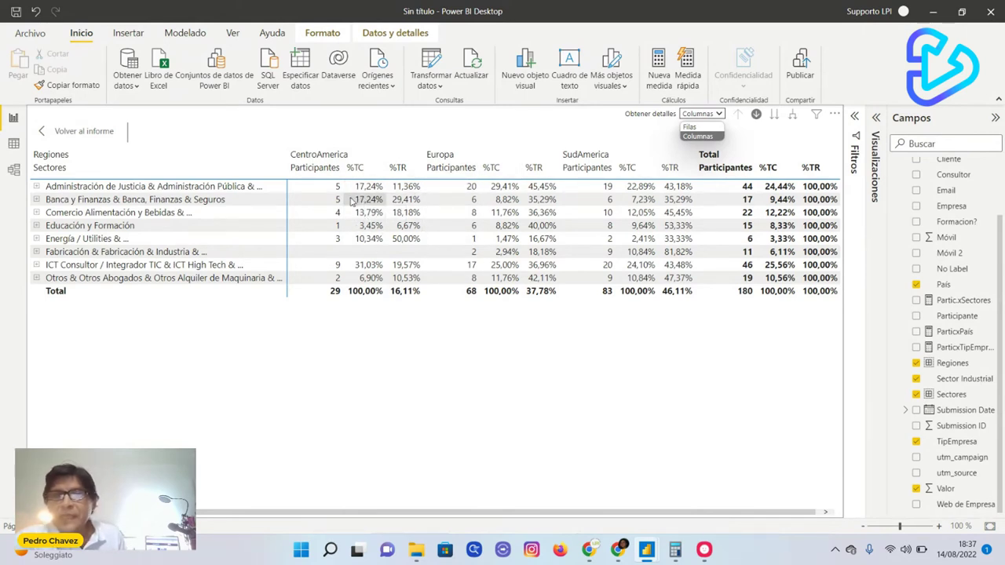
click(705, 138)
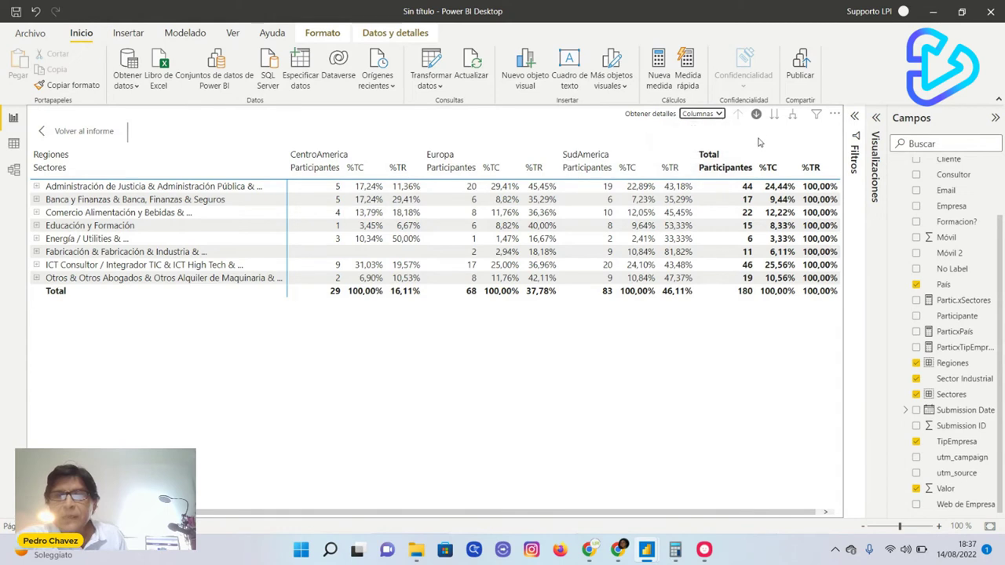
click(718, 114)
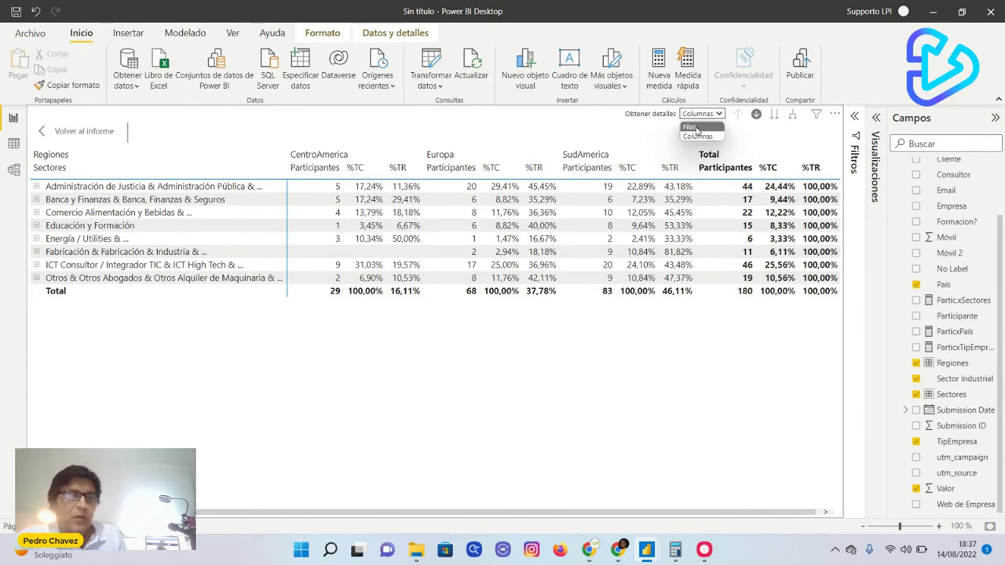
click(694, 128)
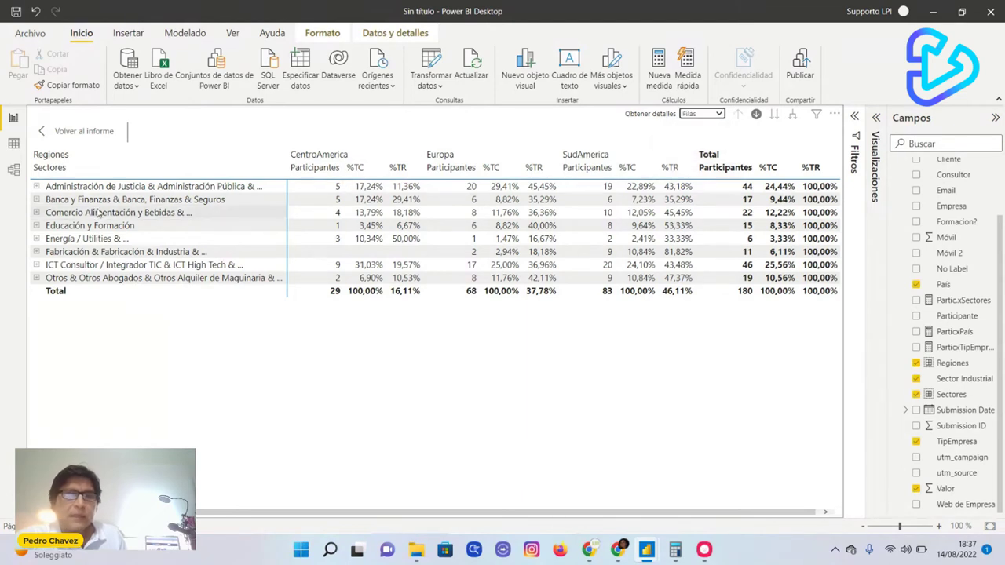
click(774, 115)
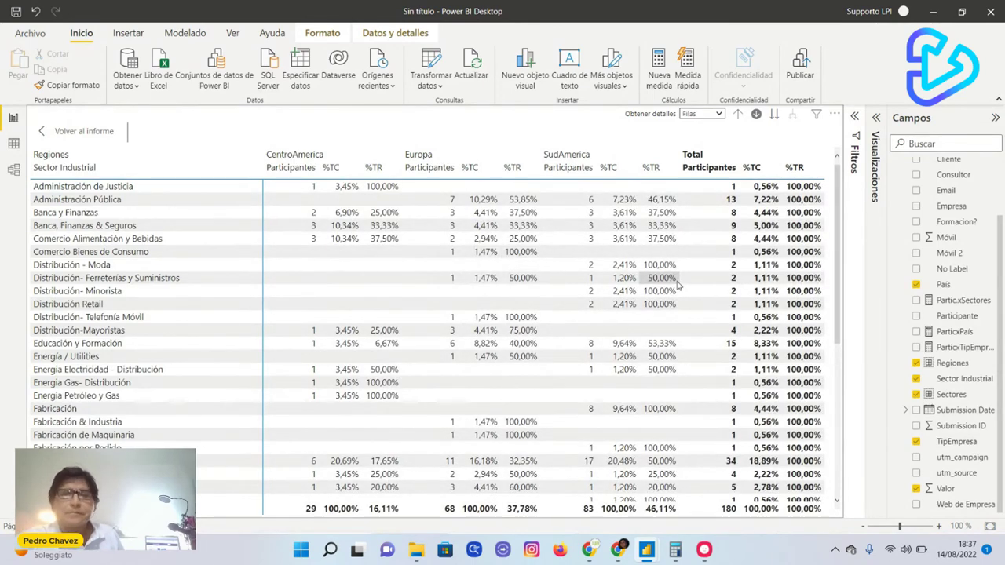
scroll(707, 314, down, 3)
scroll(666, 341, up, 3)
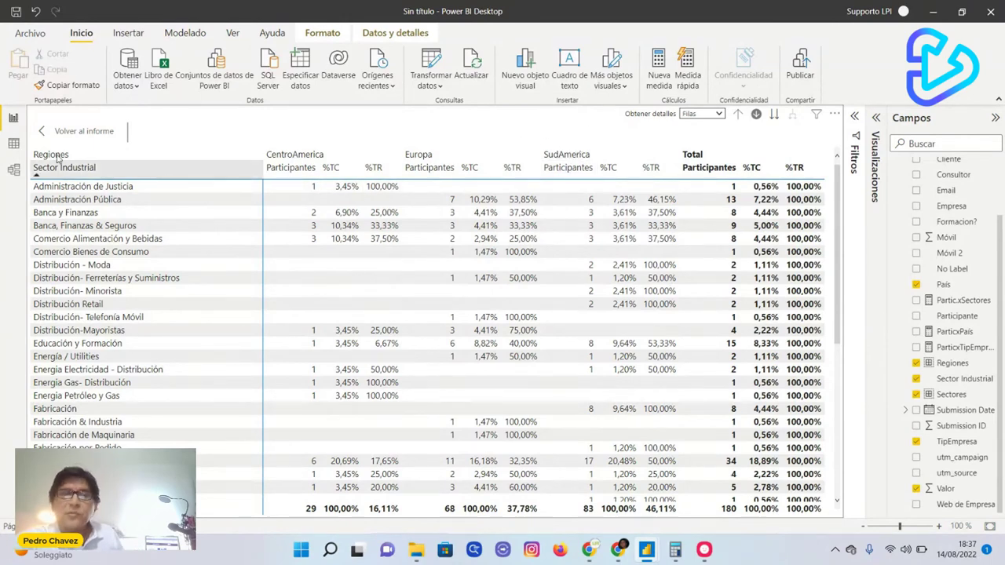
click(85, 131)
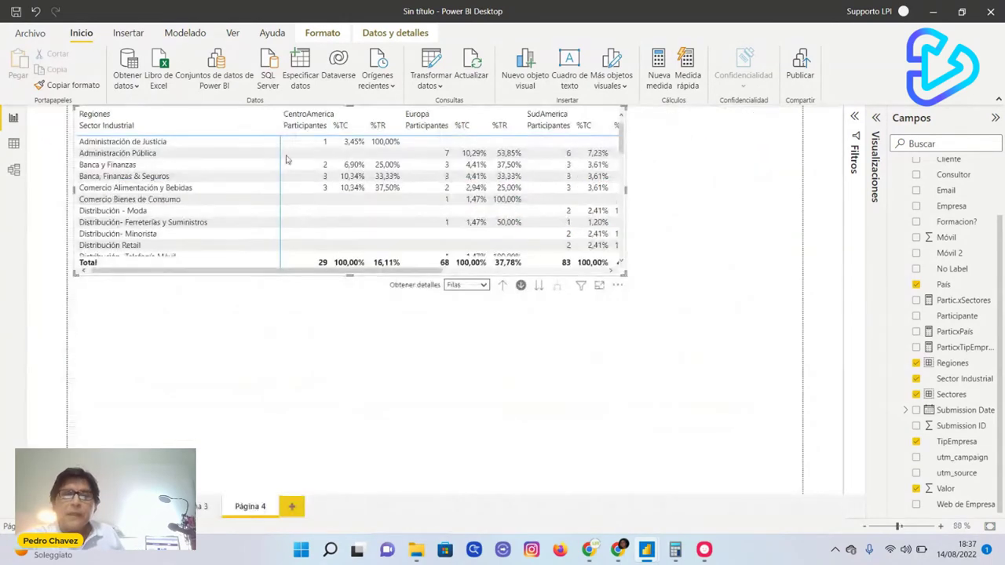